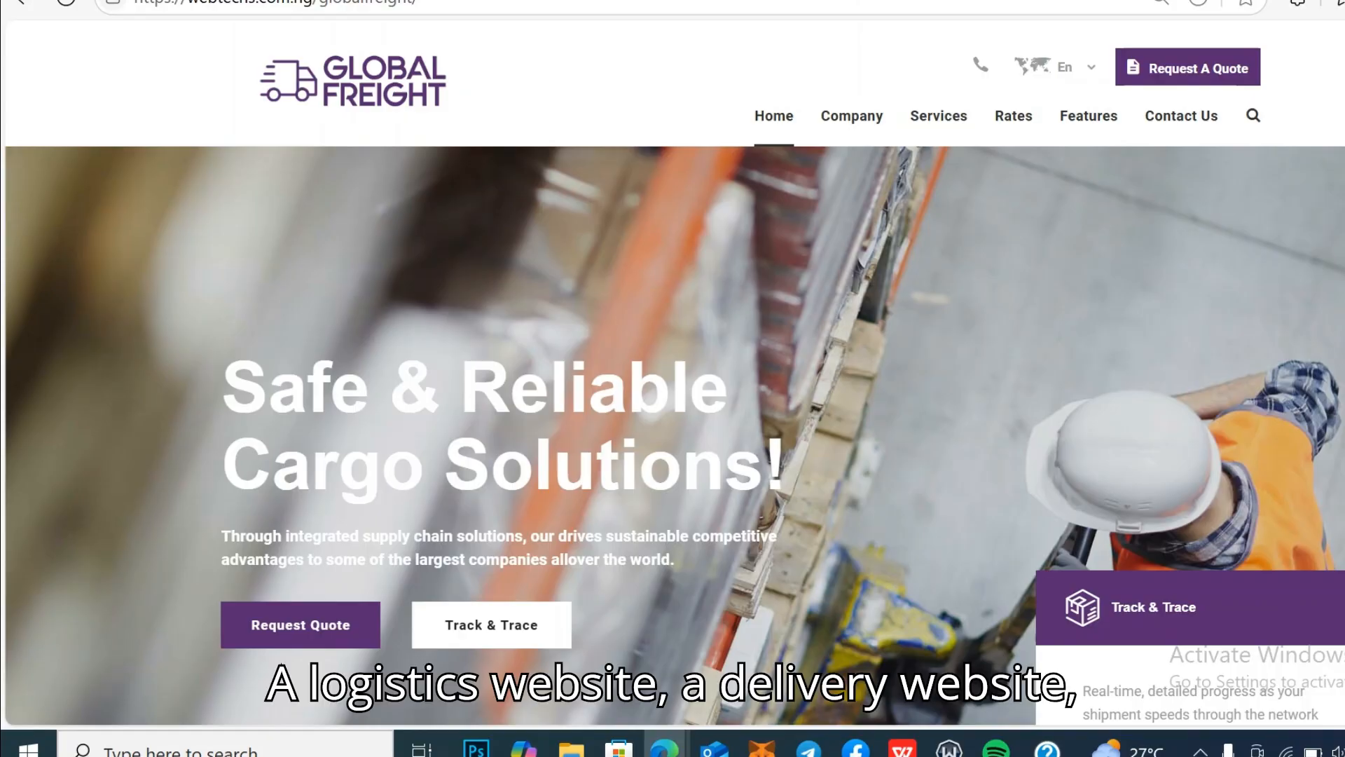
Step: Scroll up and down through the current page's content
scroll(673, 413, down, 15)
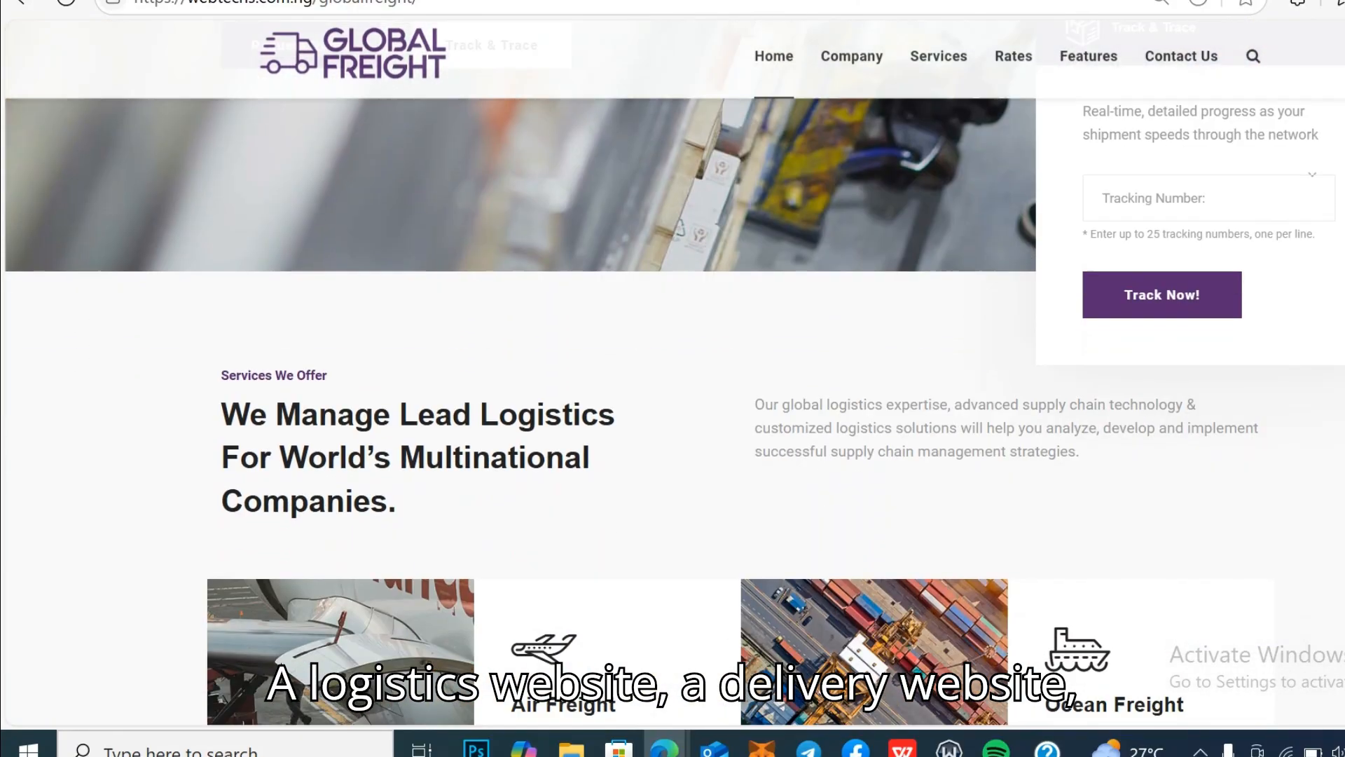
scroll(673, 413, down, 6)
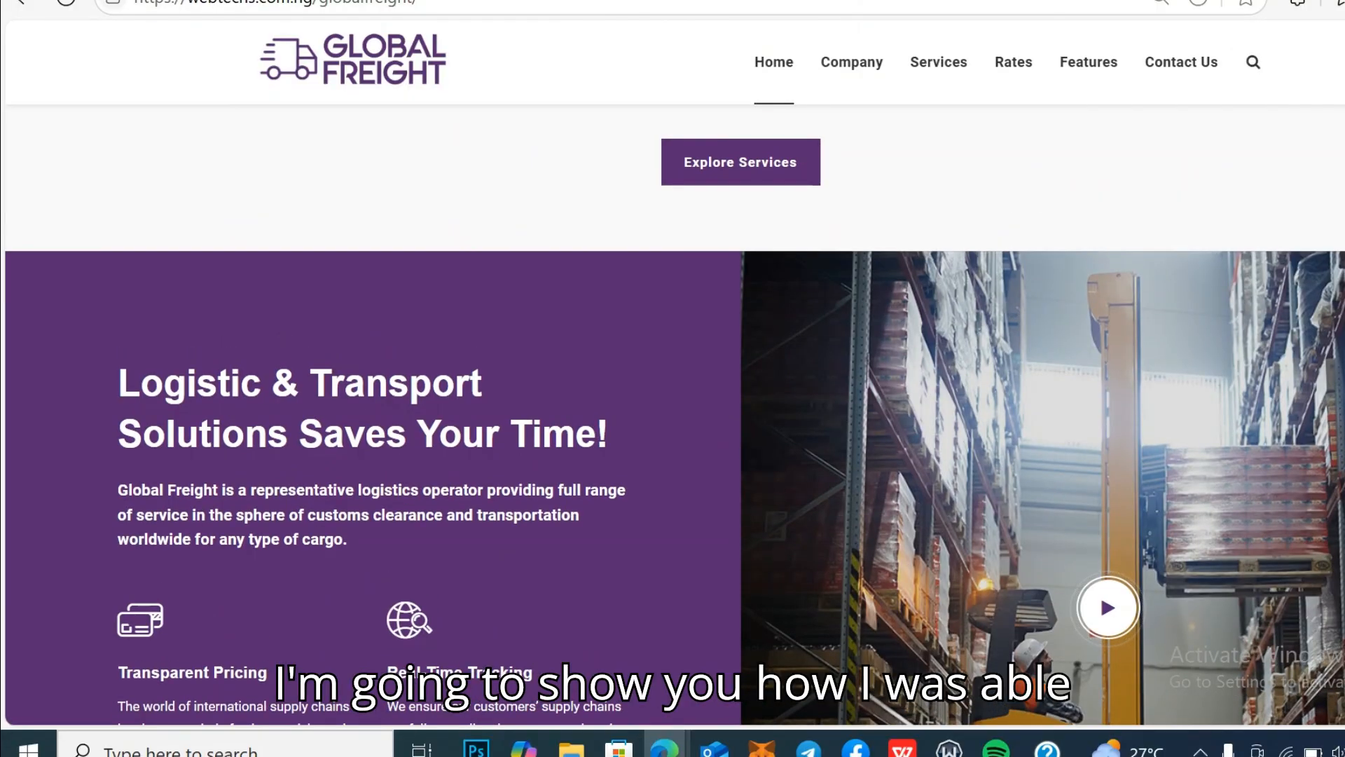
scroll(672, 413, down, 2)
scroll(673, 413, down, 1)
scroll(673, 414, up, 12)
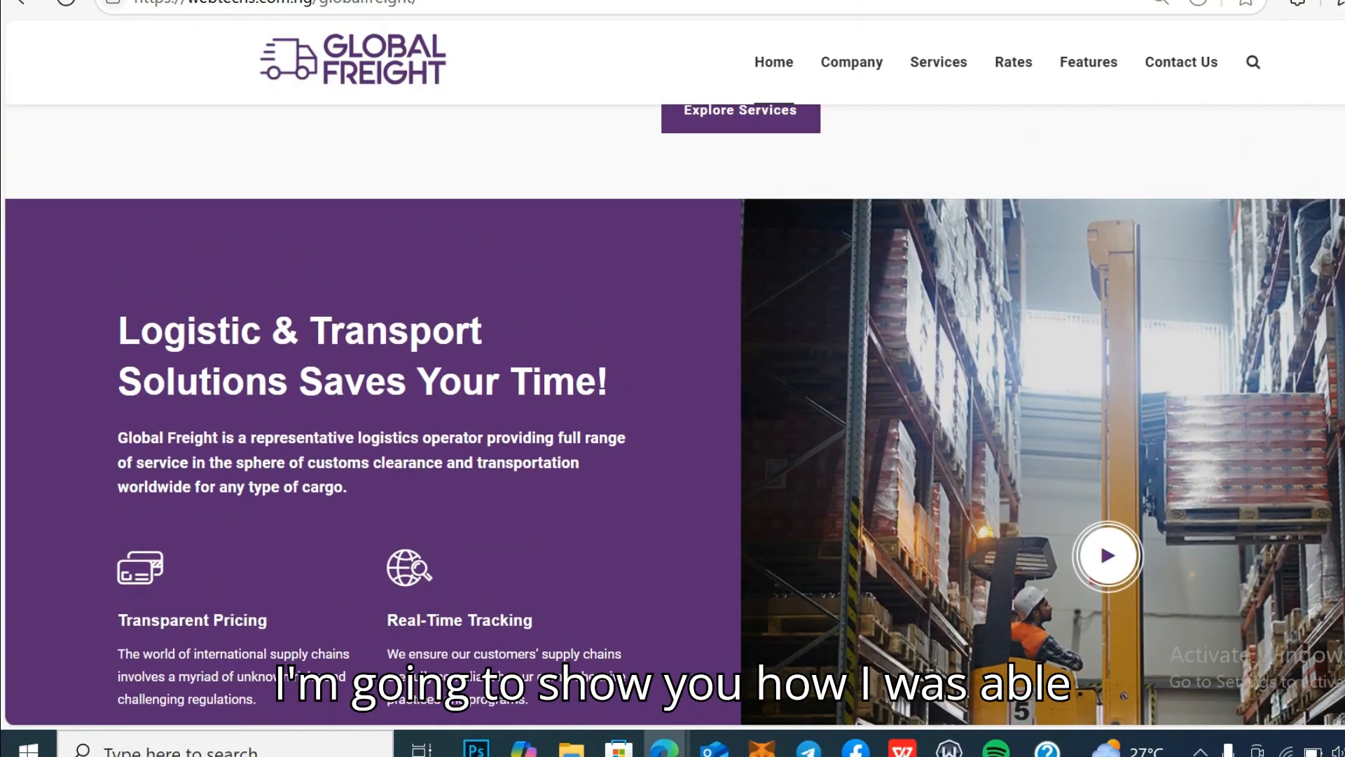
scroll(673, 413, up, 10)
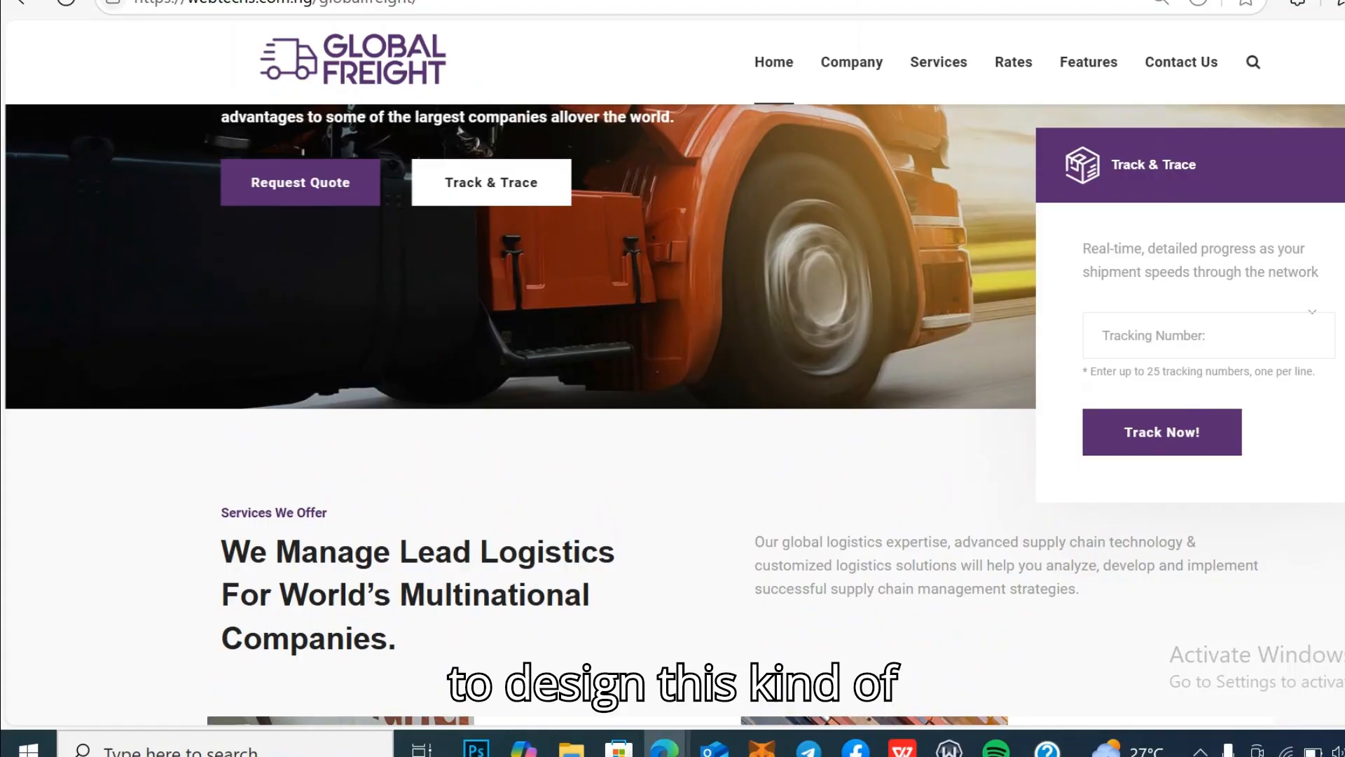
scroll(672, 413, up, 4)
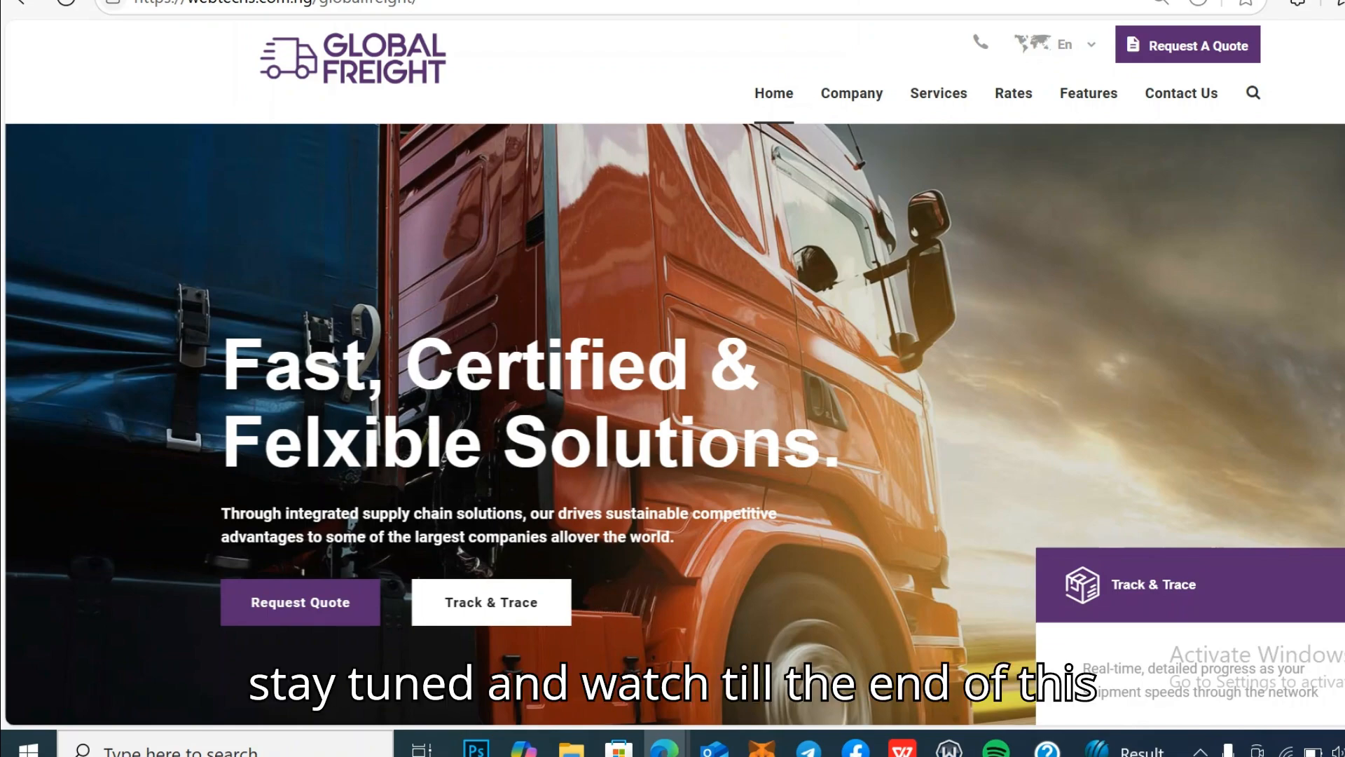
scroll(673, 378, down, 2)
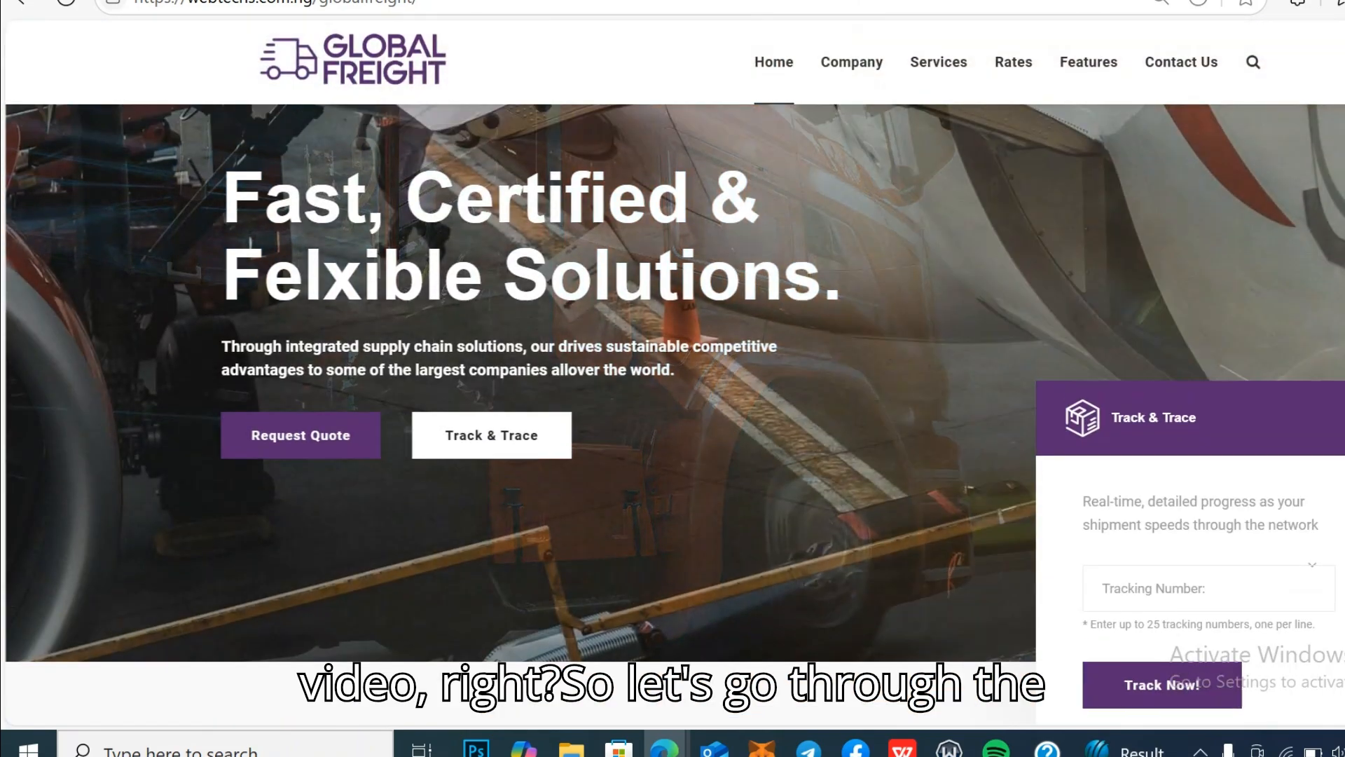
scroll(672, 379, up, 2)
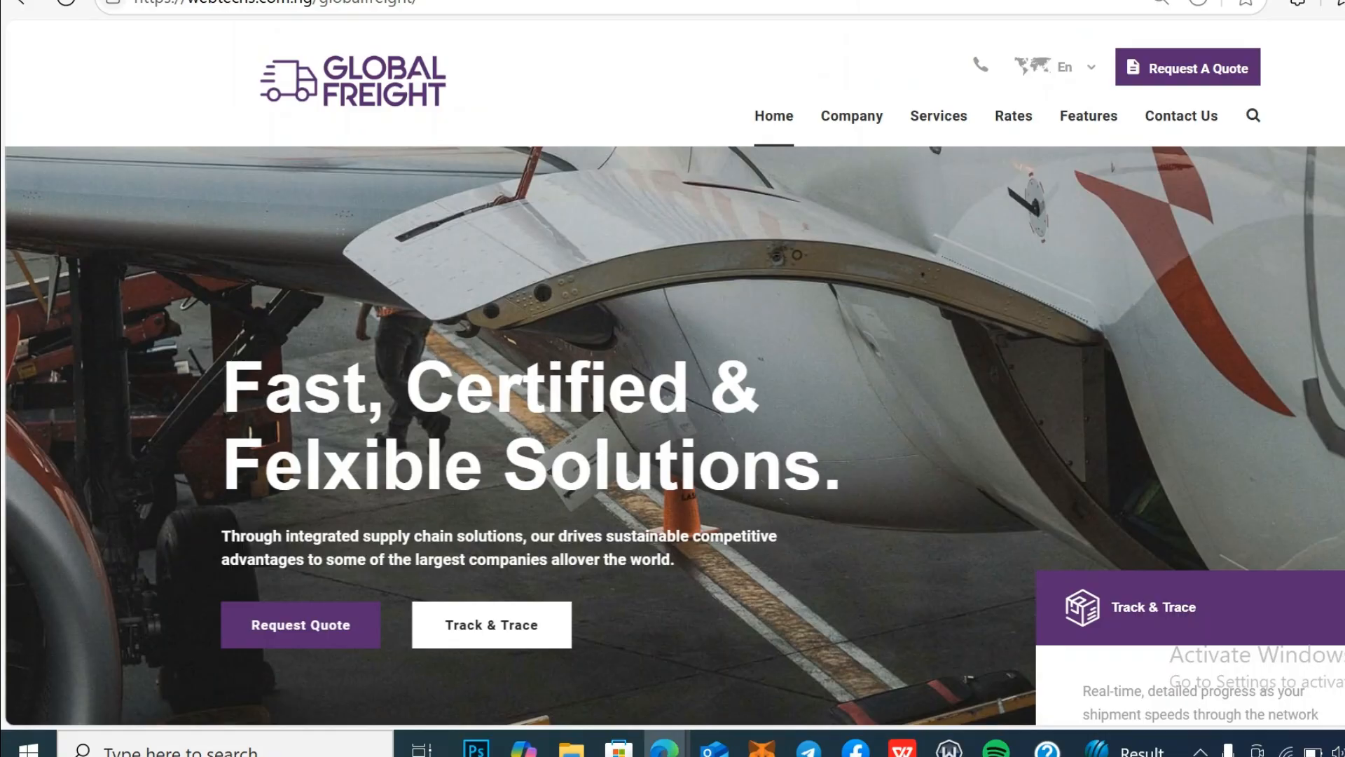
scroll(673, 378, down, 5)
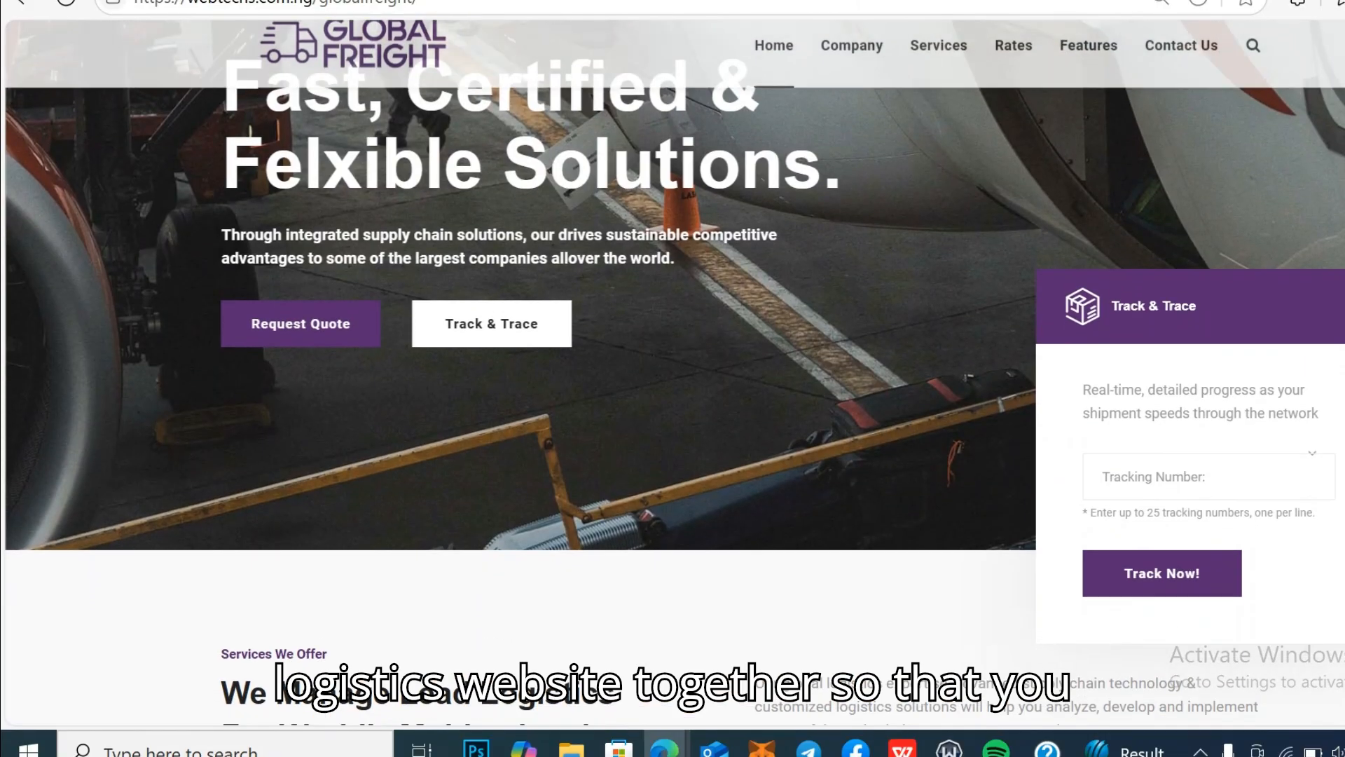
scroll(673, 379, down, 5)
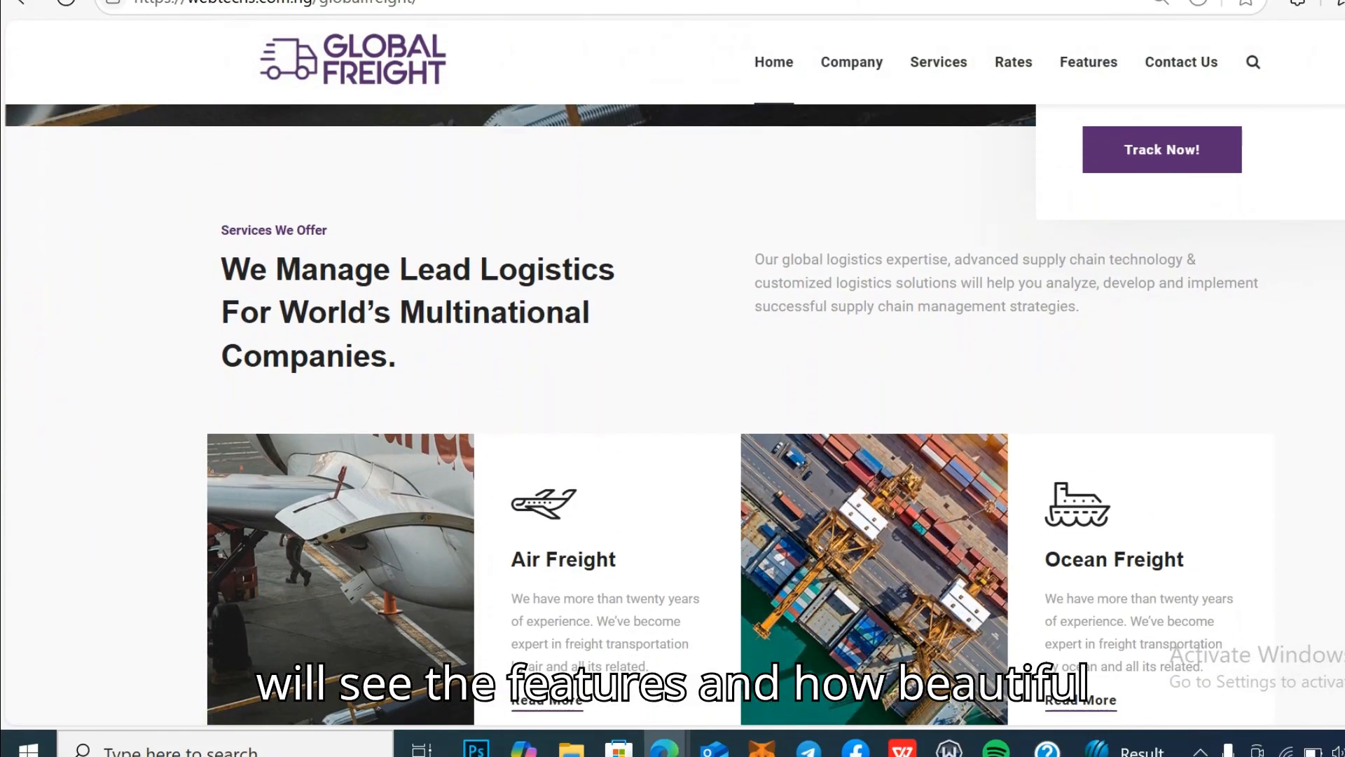
scroll(672, 379, down, 6)
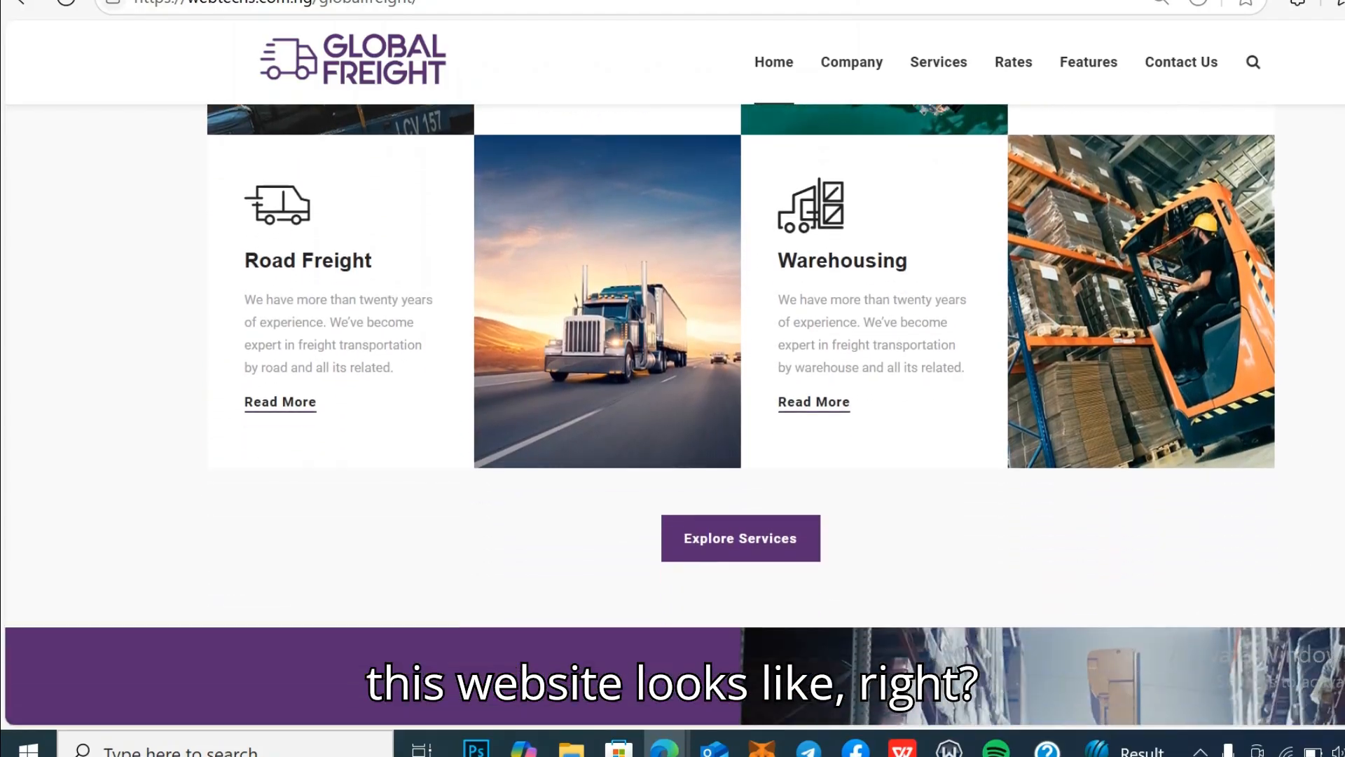
scroll(673, 379, down, 4)
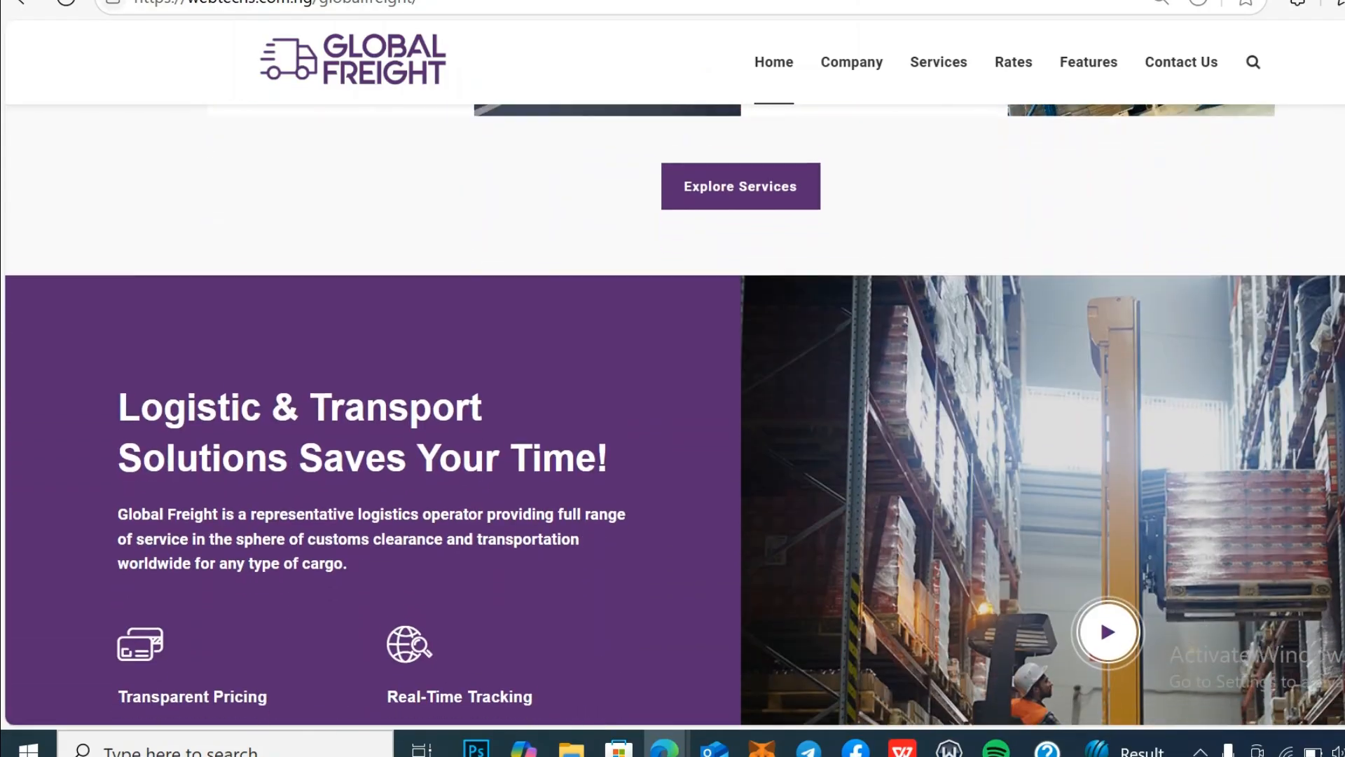
scroll(673, 378, down, 5)
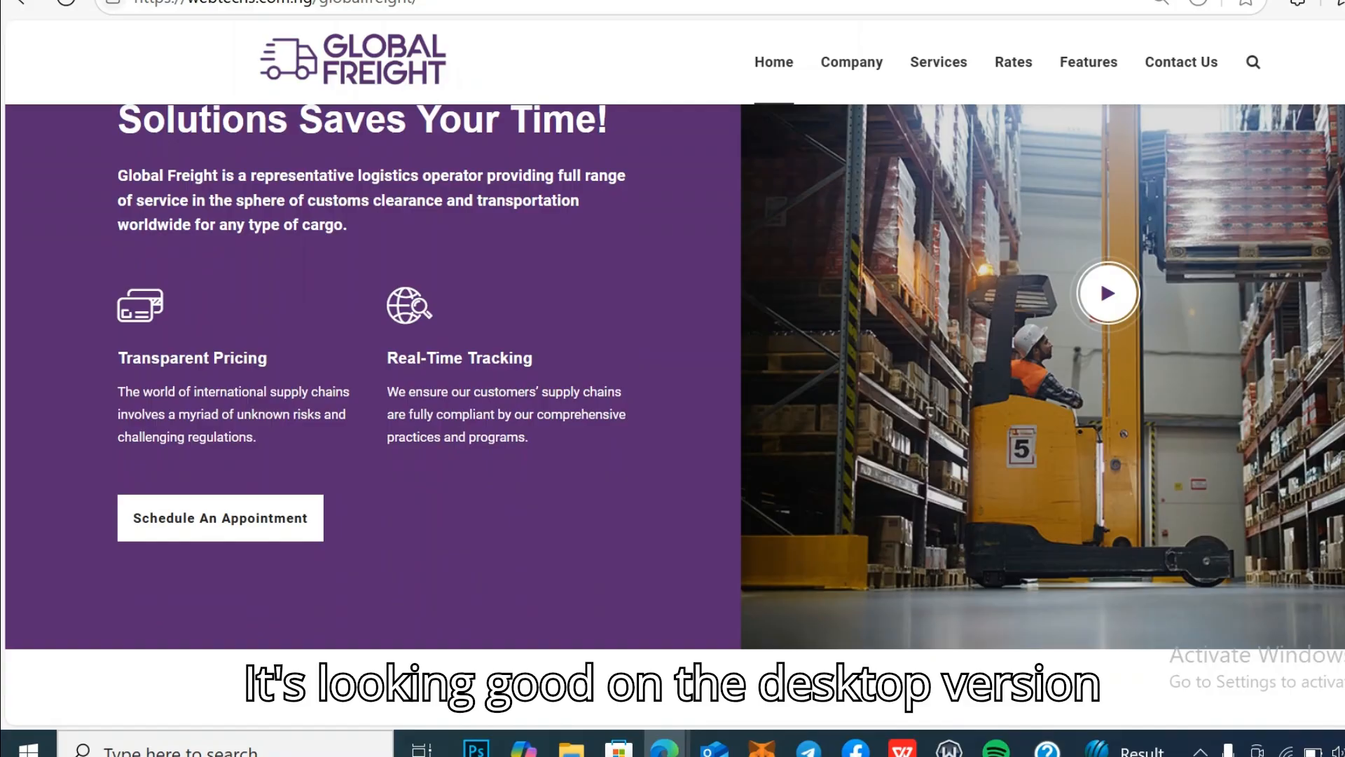
scroll(672, 378, down, 3)
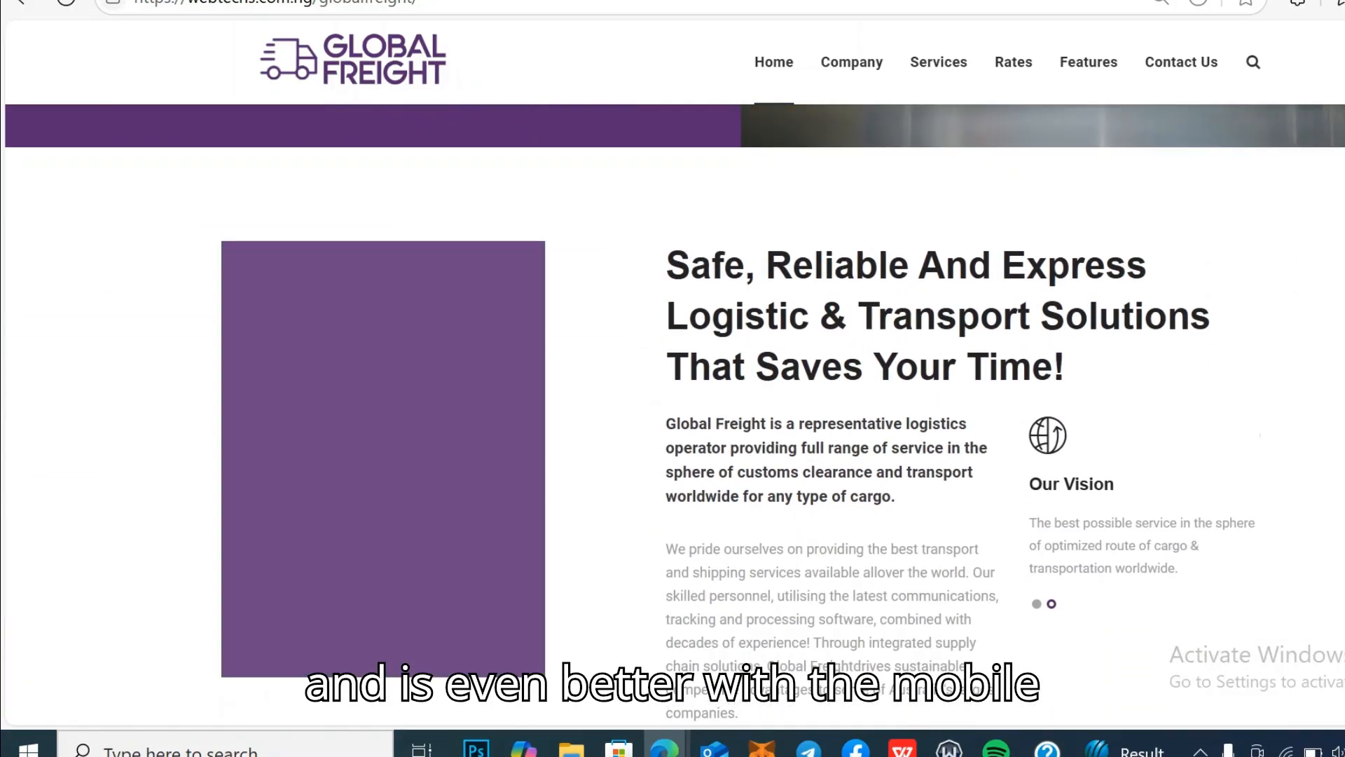
scroll(834, 666, down, 10)
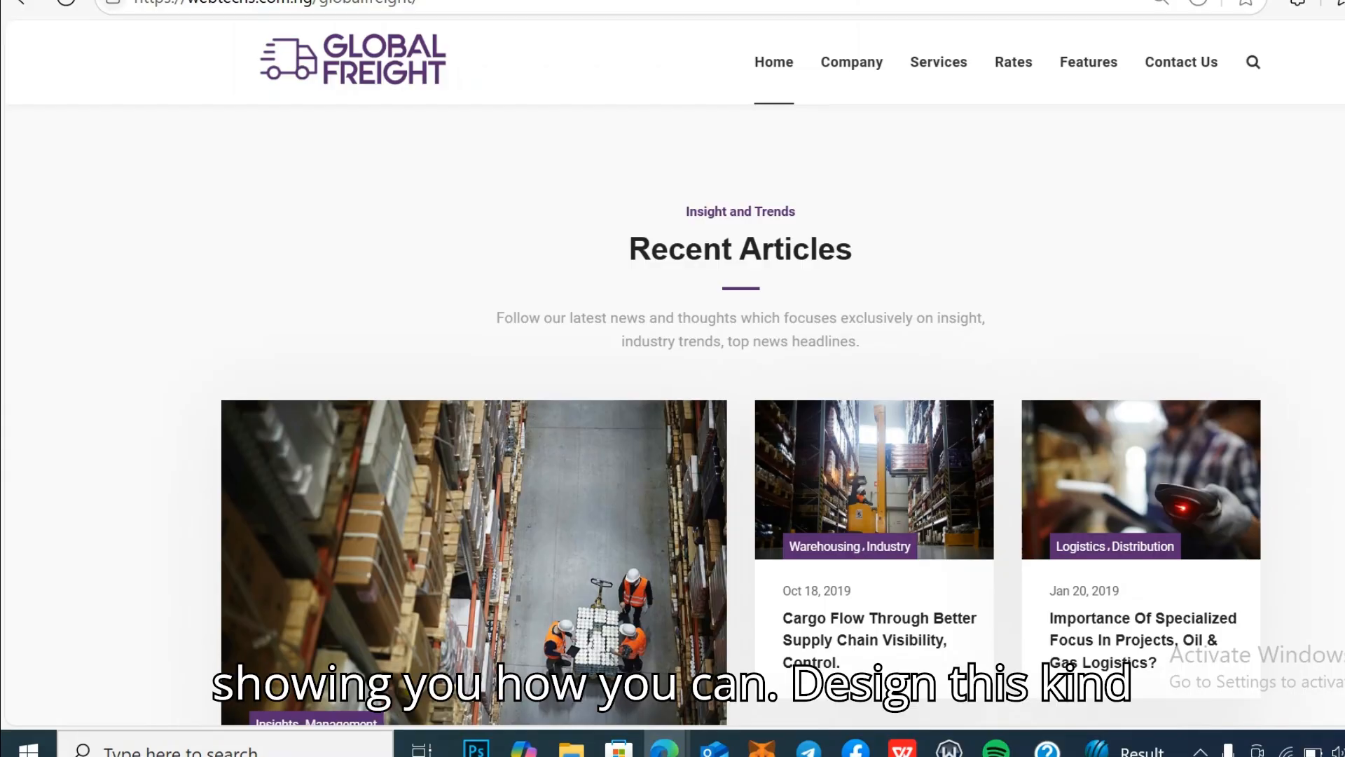
scroll(672, 379, down, 7)
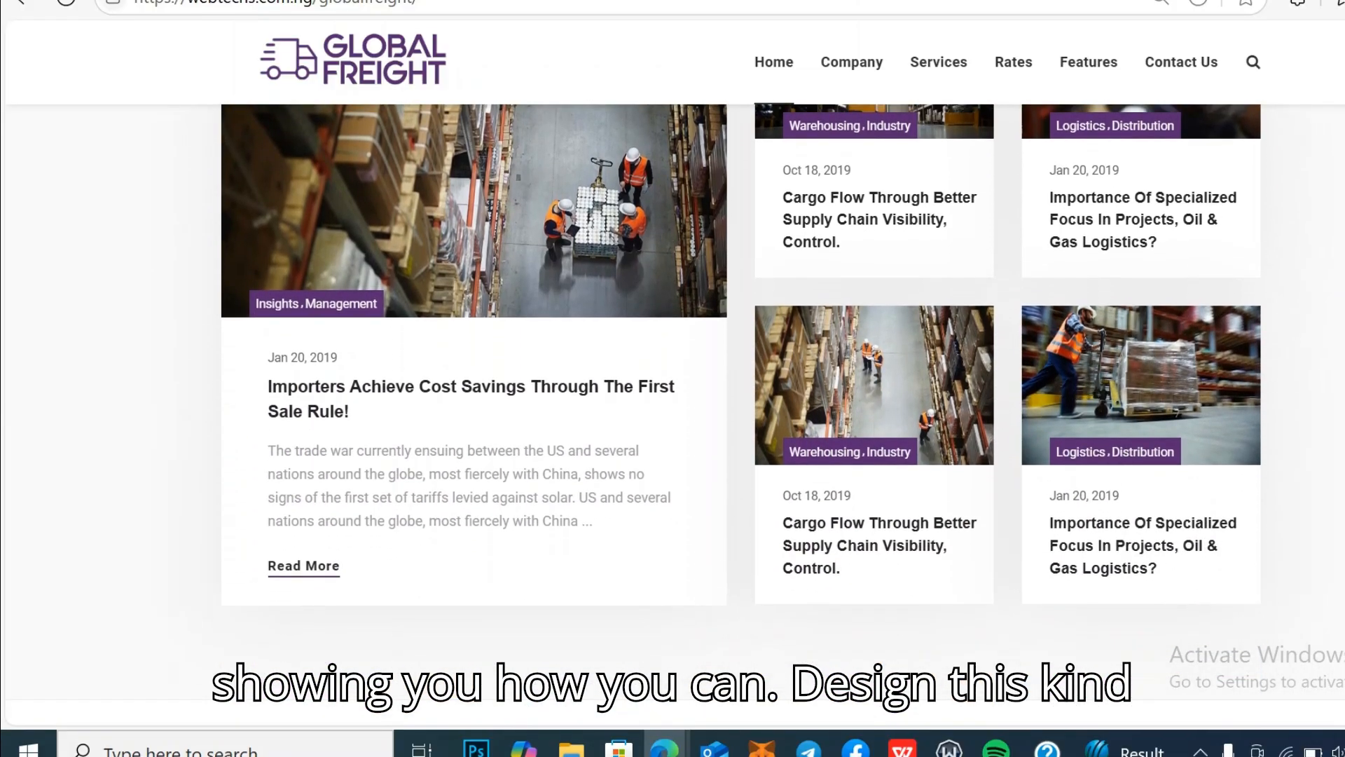
scroll(673, 379, down, 4)
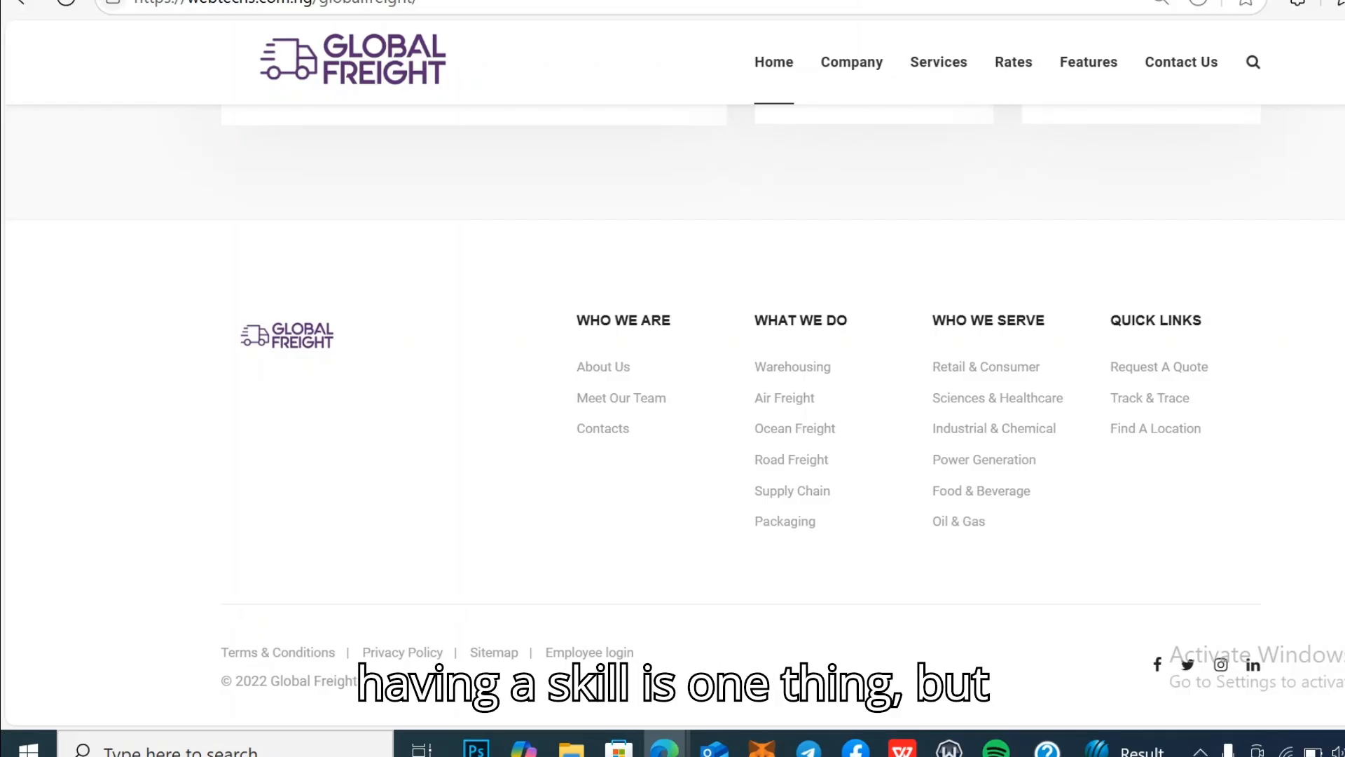
scroll(672, 378, up, 15)
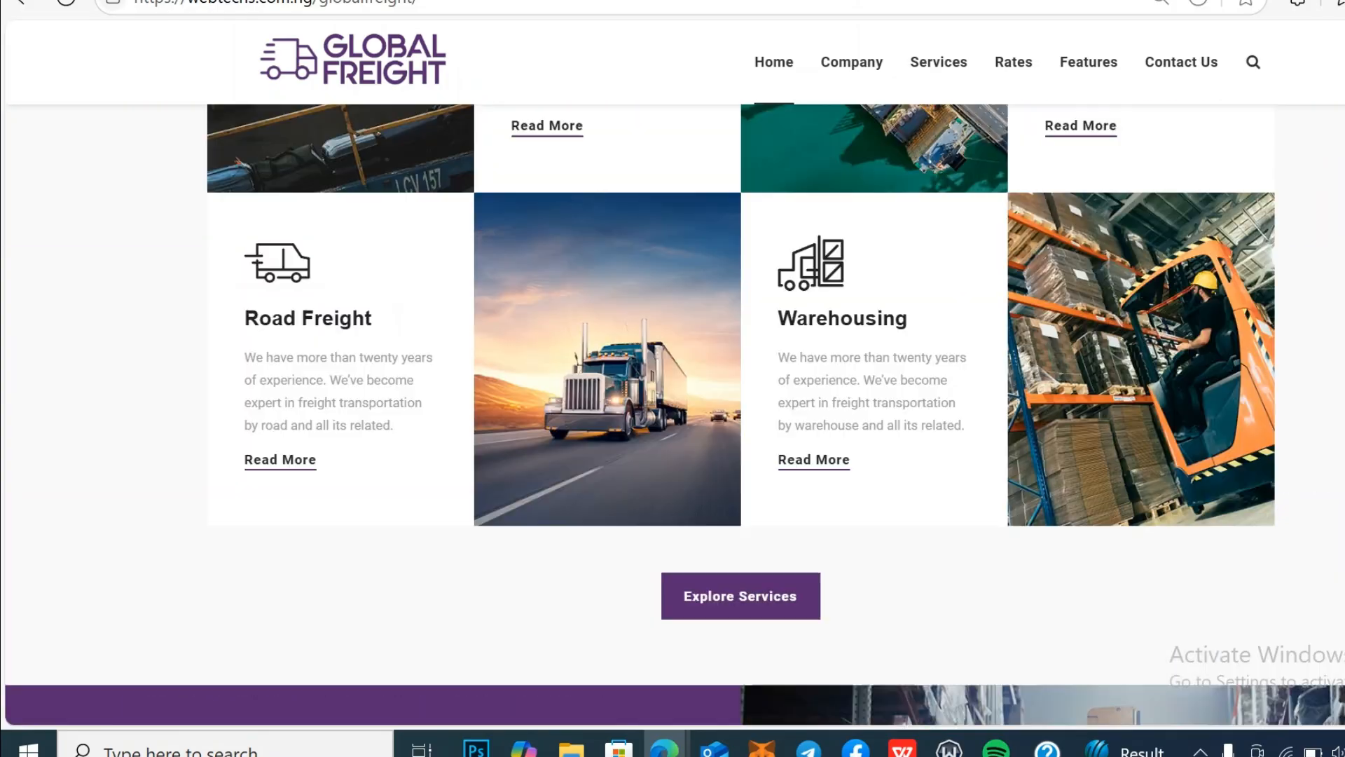
scroll(673, 378, up, 10)
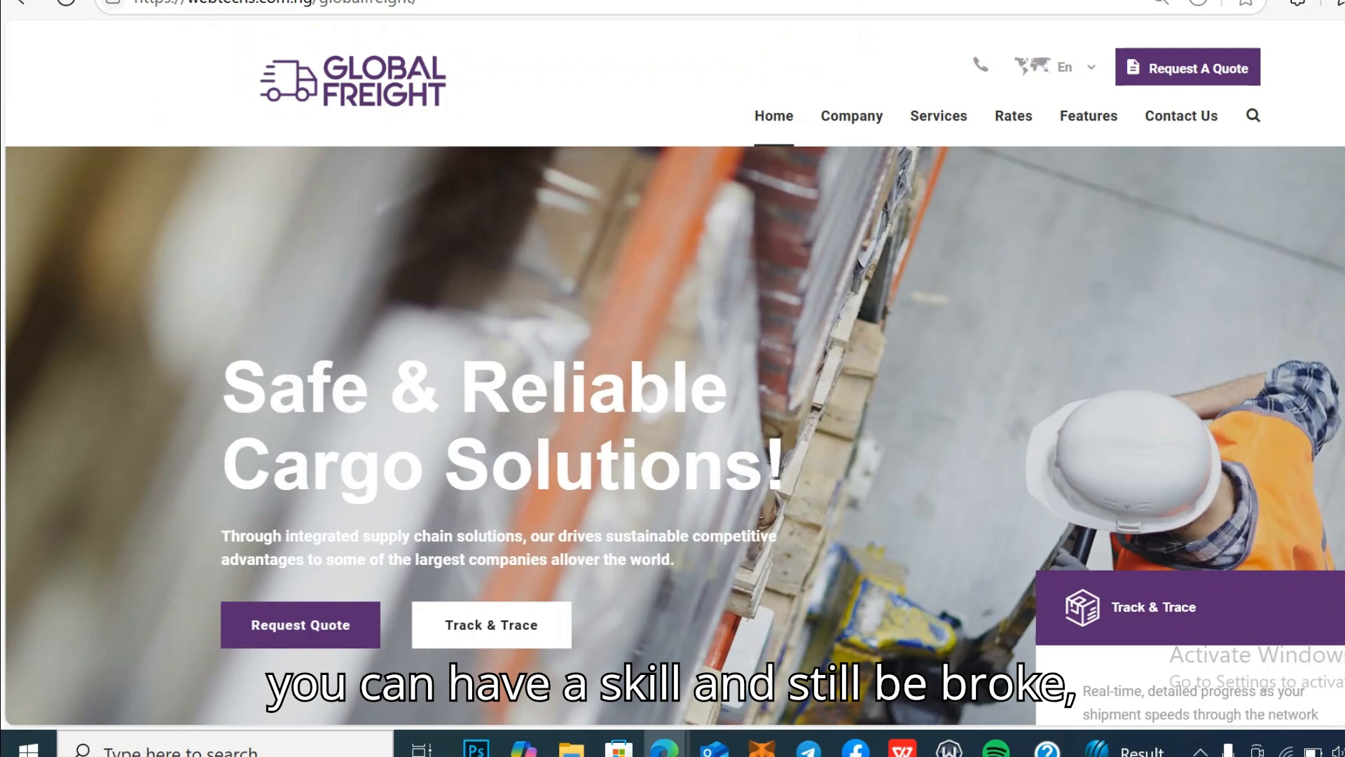
scroll(672, 379, down, 4)
scroll(673, 378, up, 3)
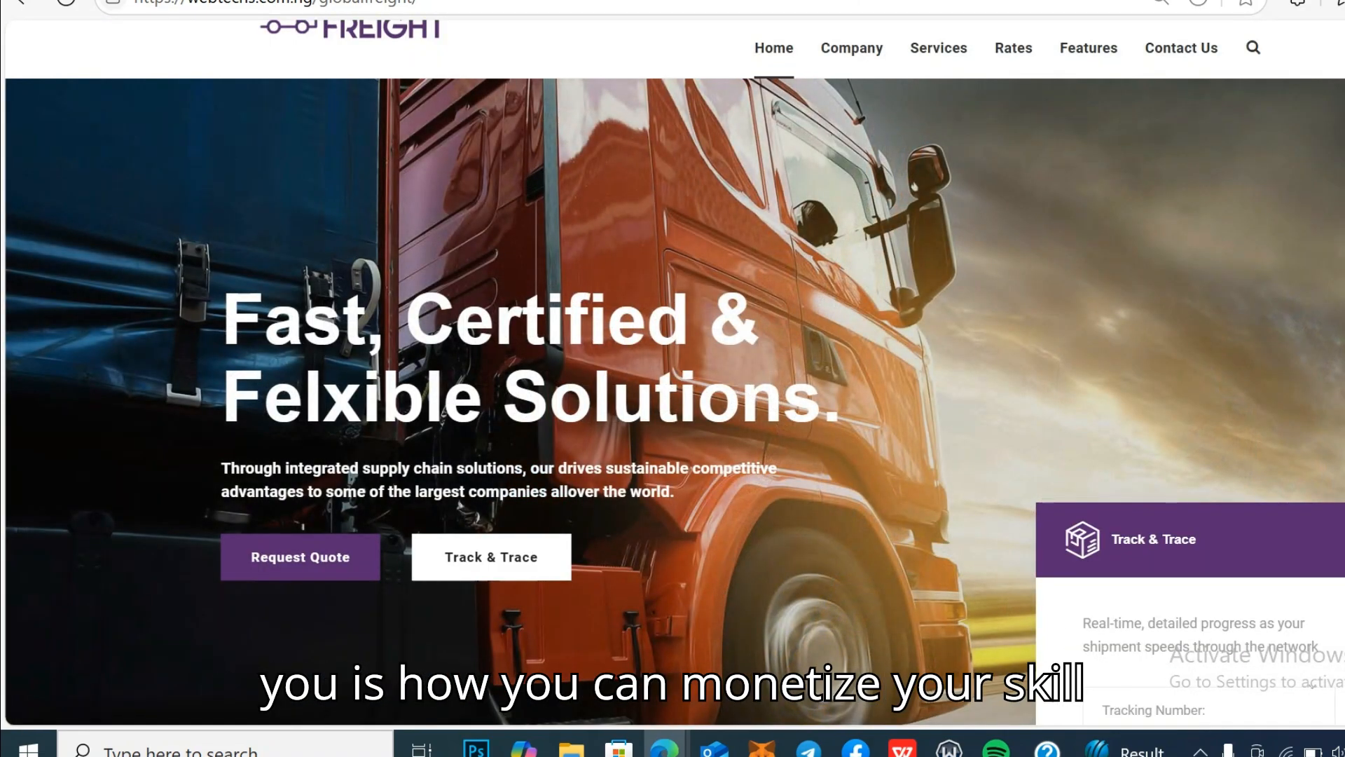
scroll(673, 379, up, 1)
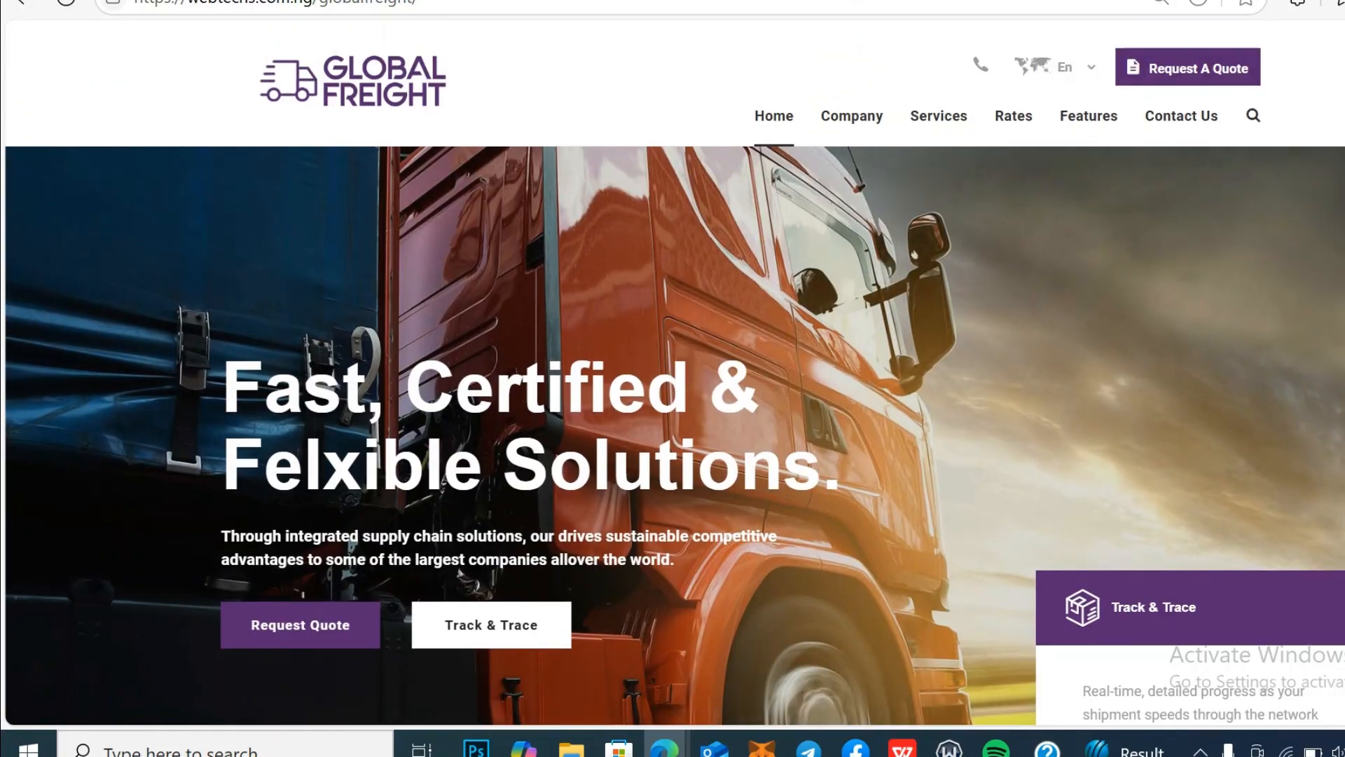
scroll(1340, 83, down, 7)
scroll(672, 378, down, 2)
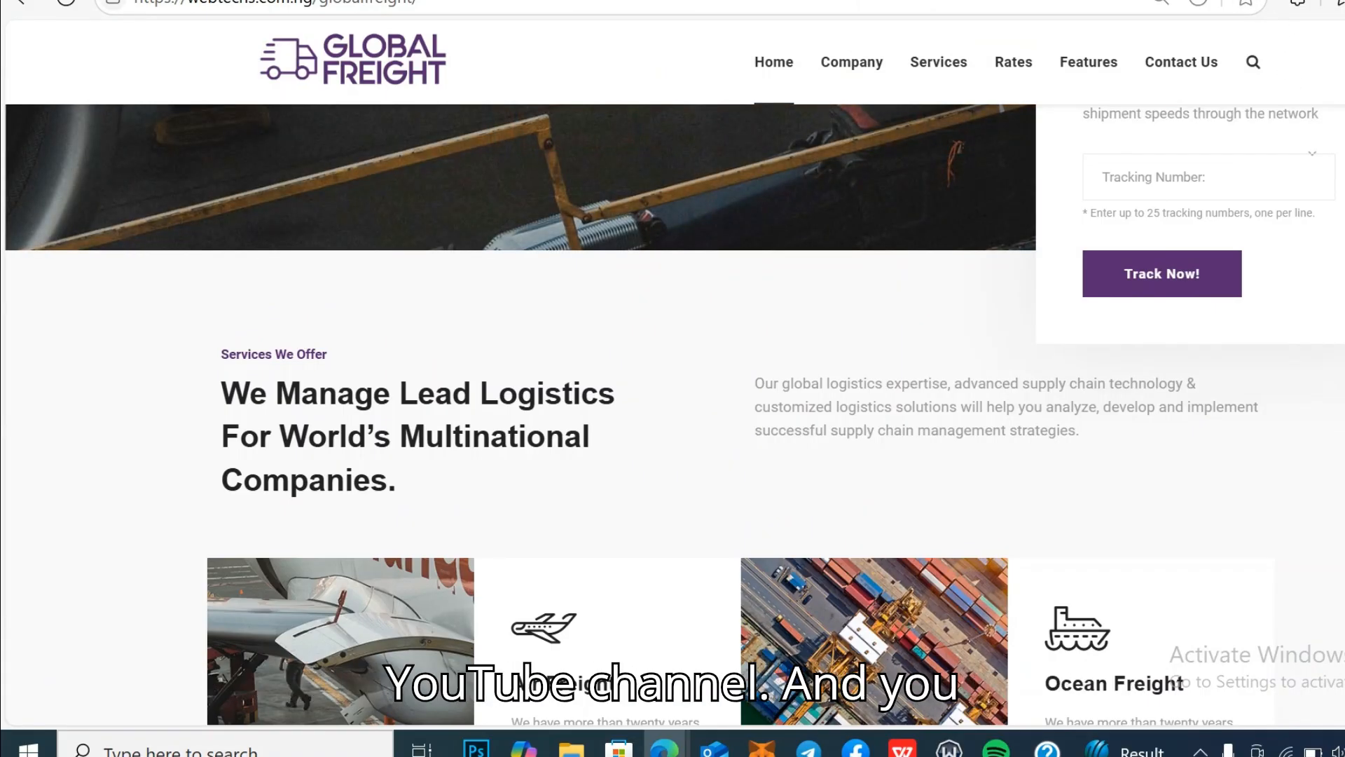
Step: In a new tab, go to the THYNKTECHNOLOGY YouTube channel and show its Videos list
key(ctrl+t)
text(youtube.com)
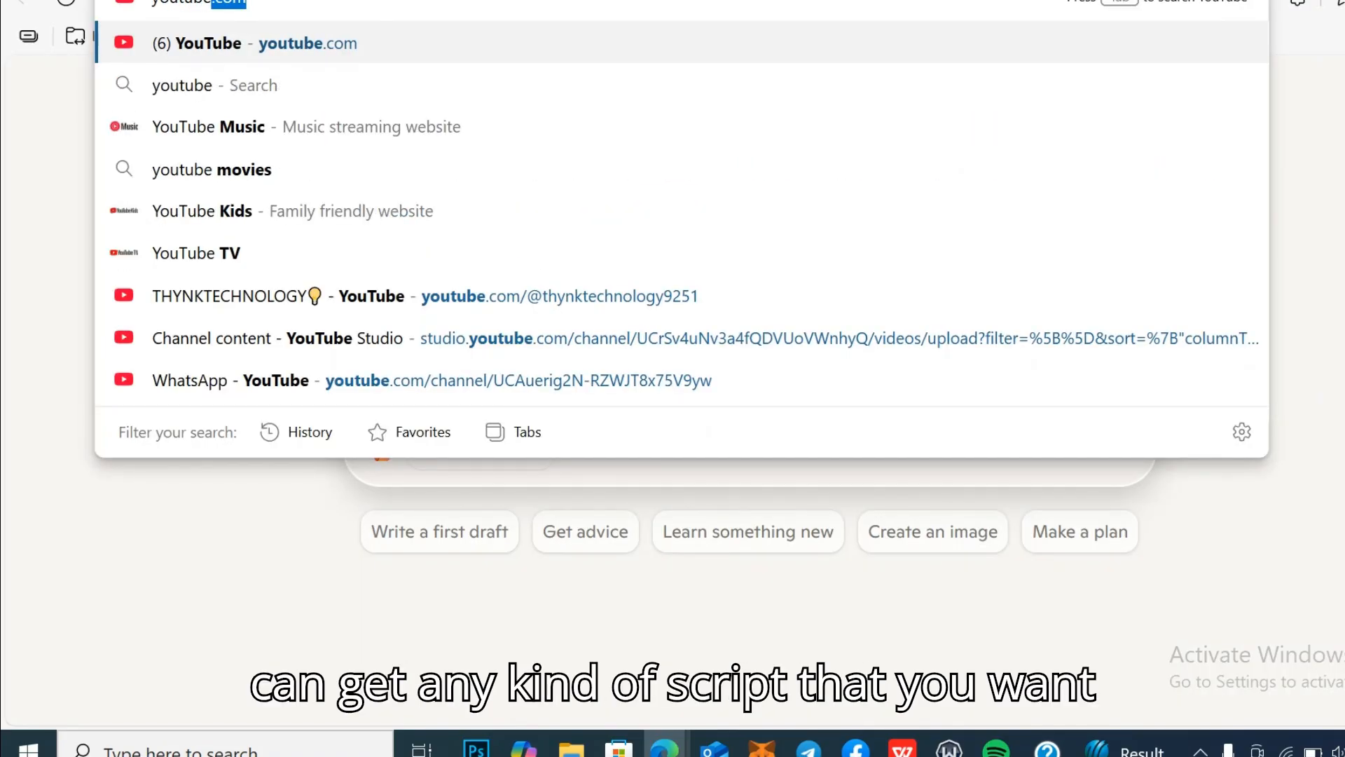
click(658, 295)
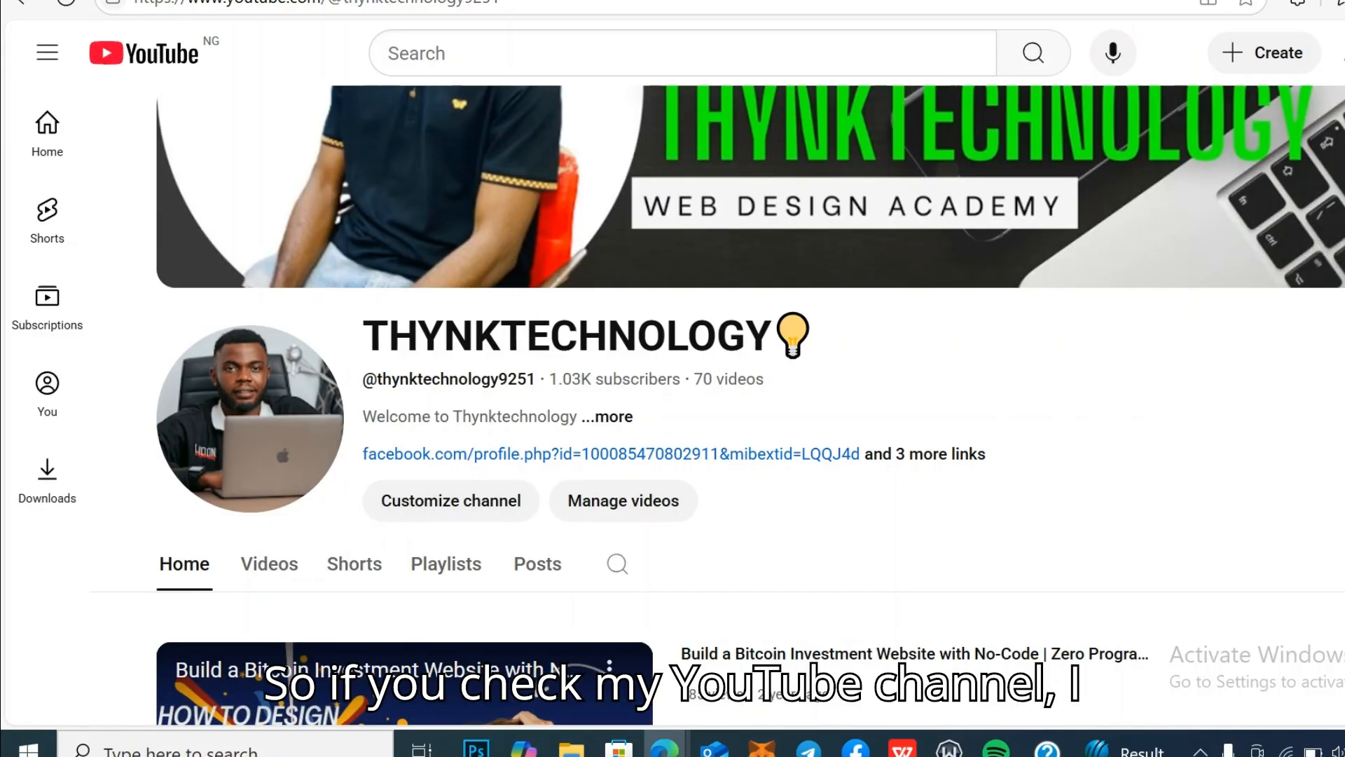
scroll(718, 405, down, 4)
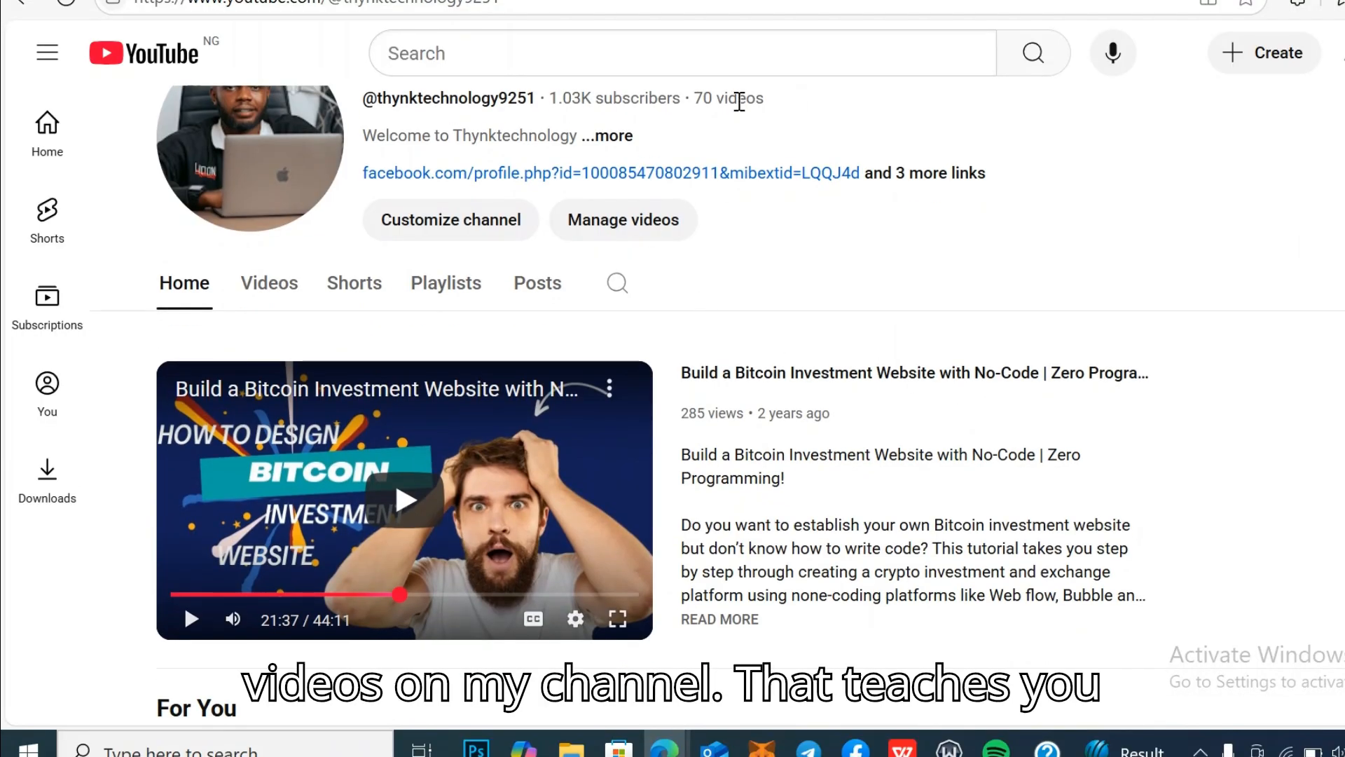
click(282, 284)
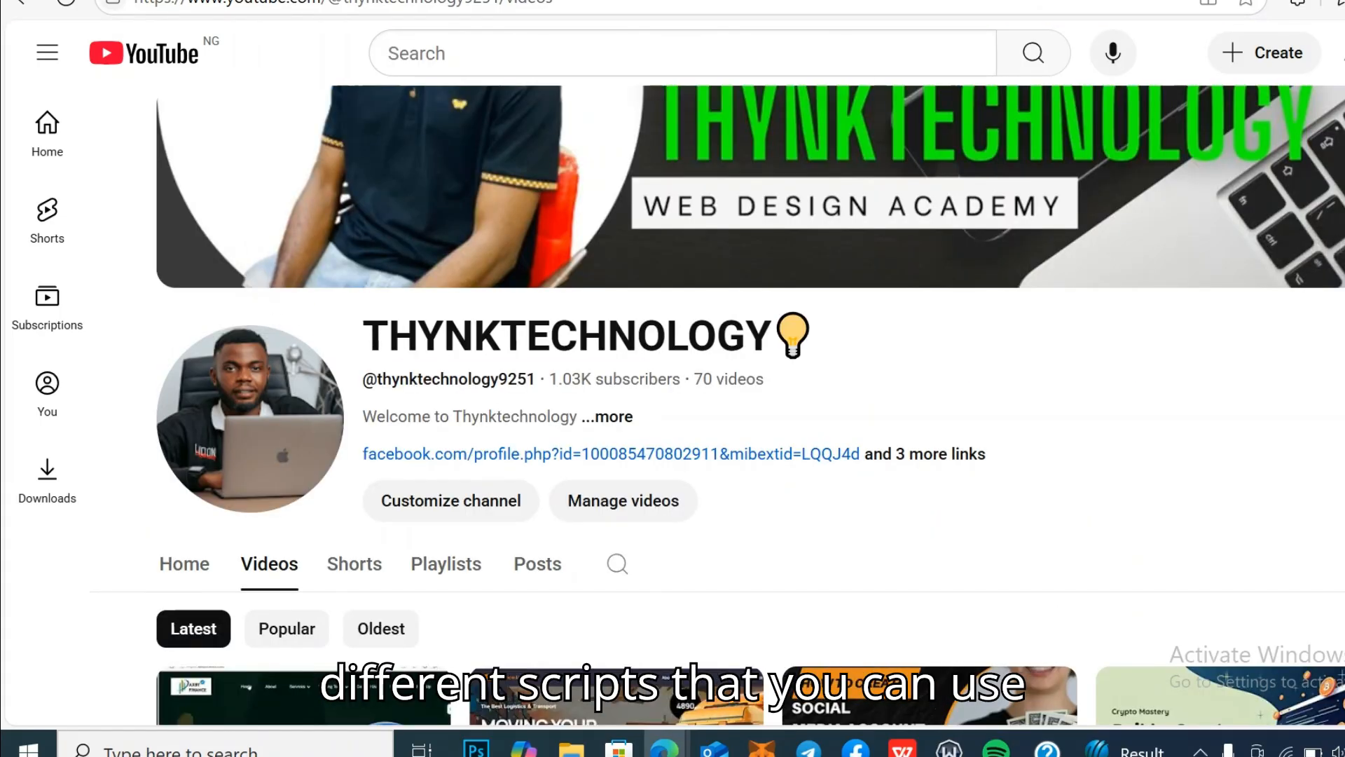
Step: Browse the channel's uploaded videos, then return to the Global Freight website tab
scroll(717, 405, down, 6)
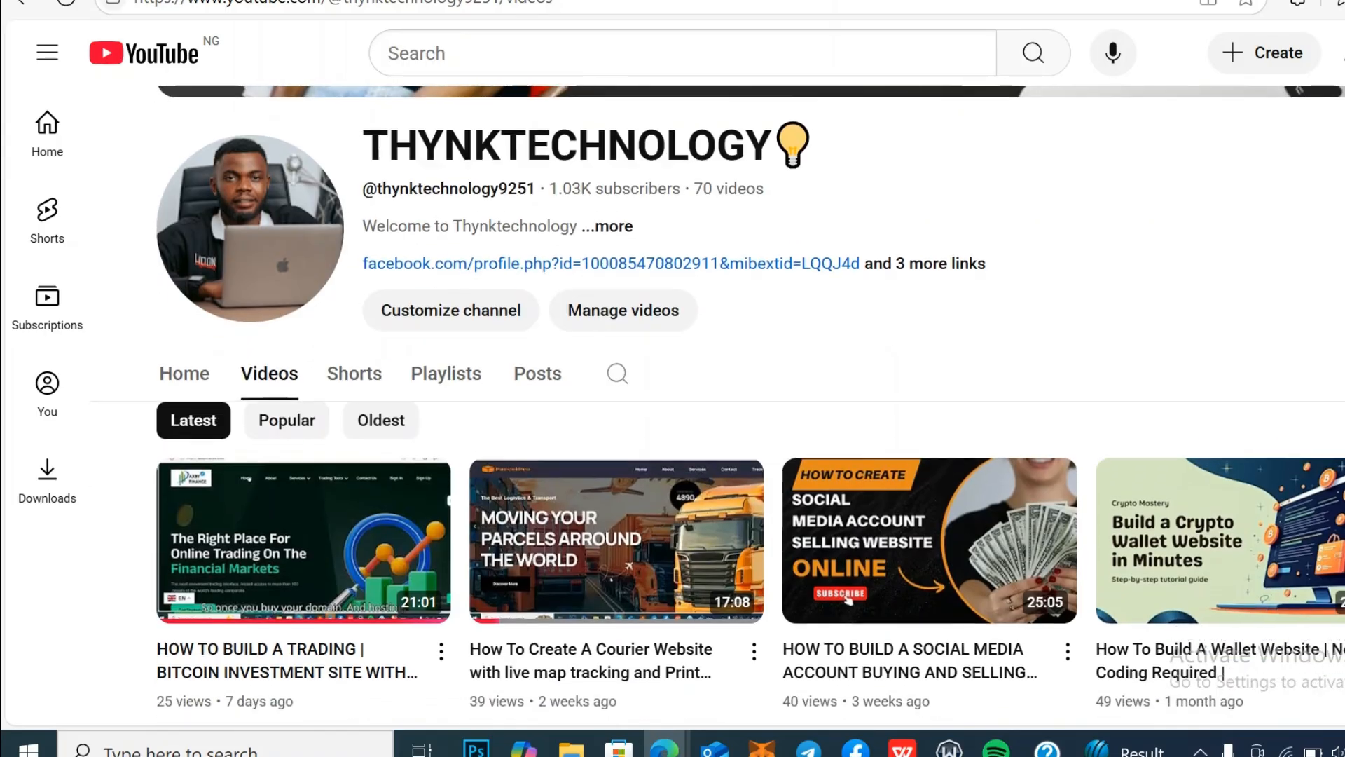
scroll(849, 344, down, 7)
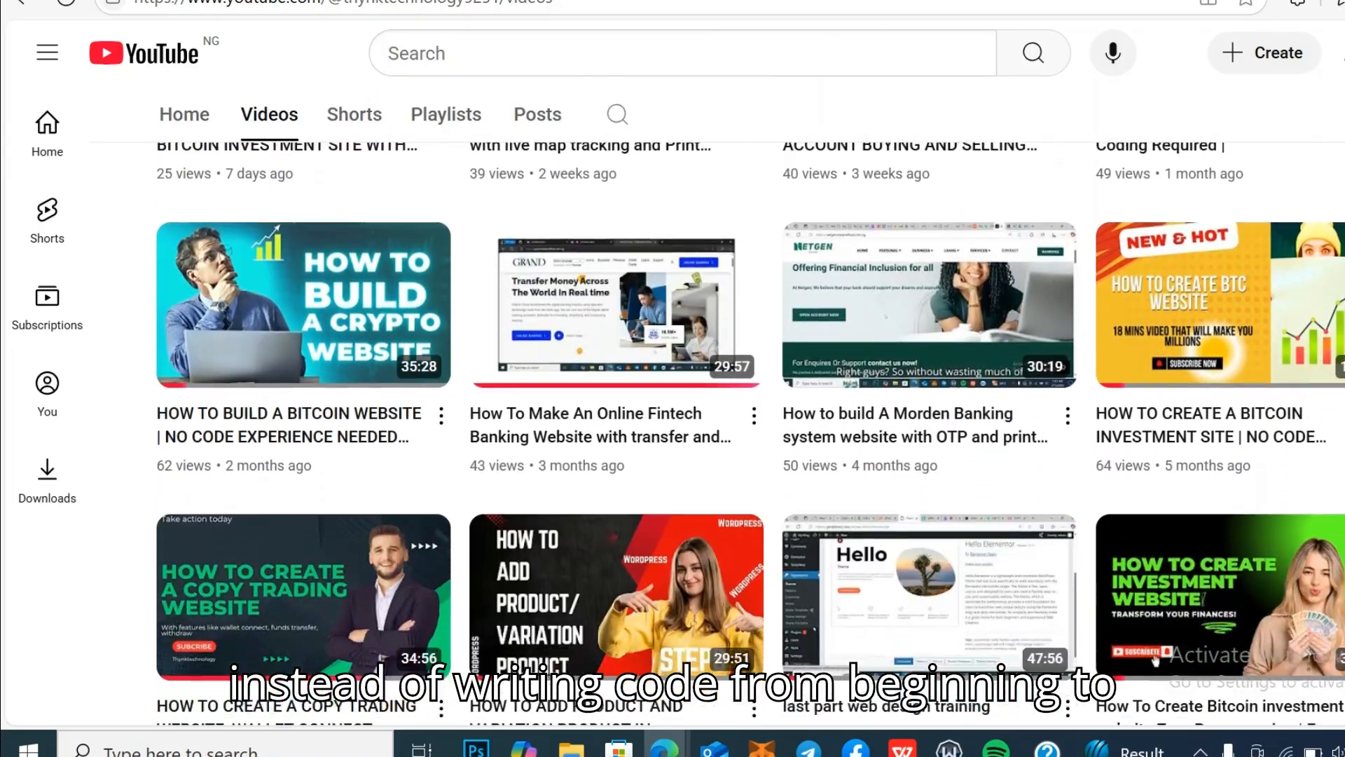
scroll(750, 433, down, 3)
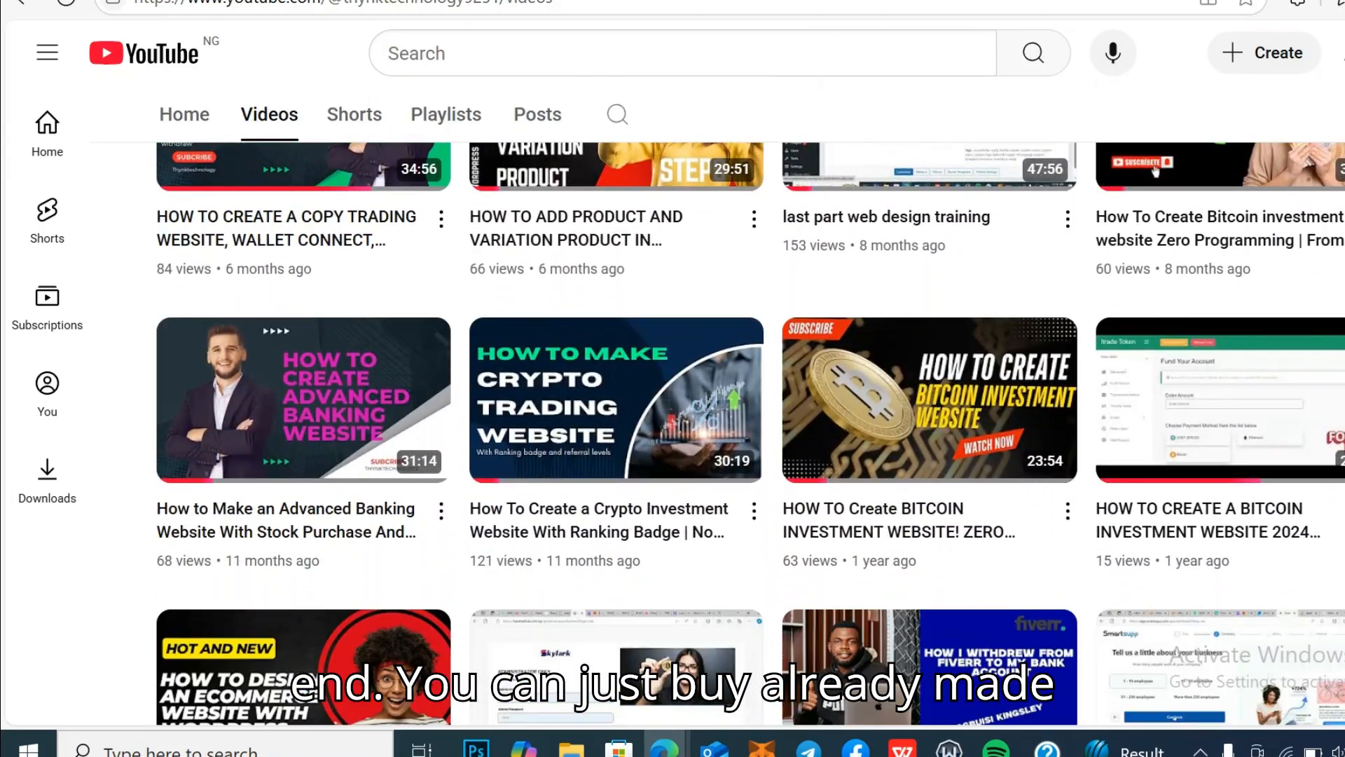
scroll(795, 667, down, 12)
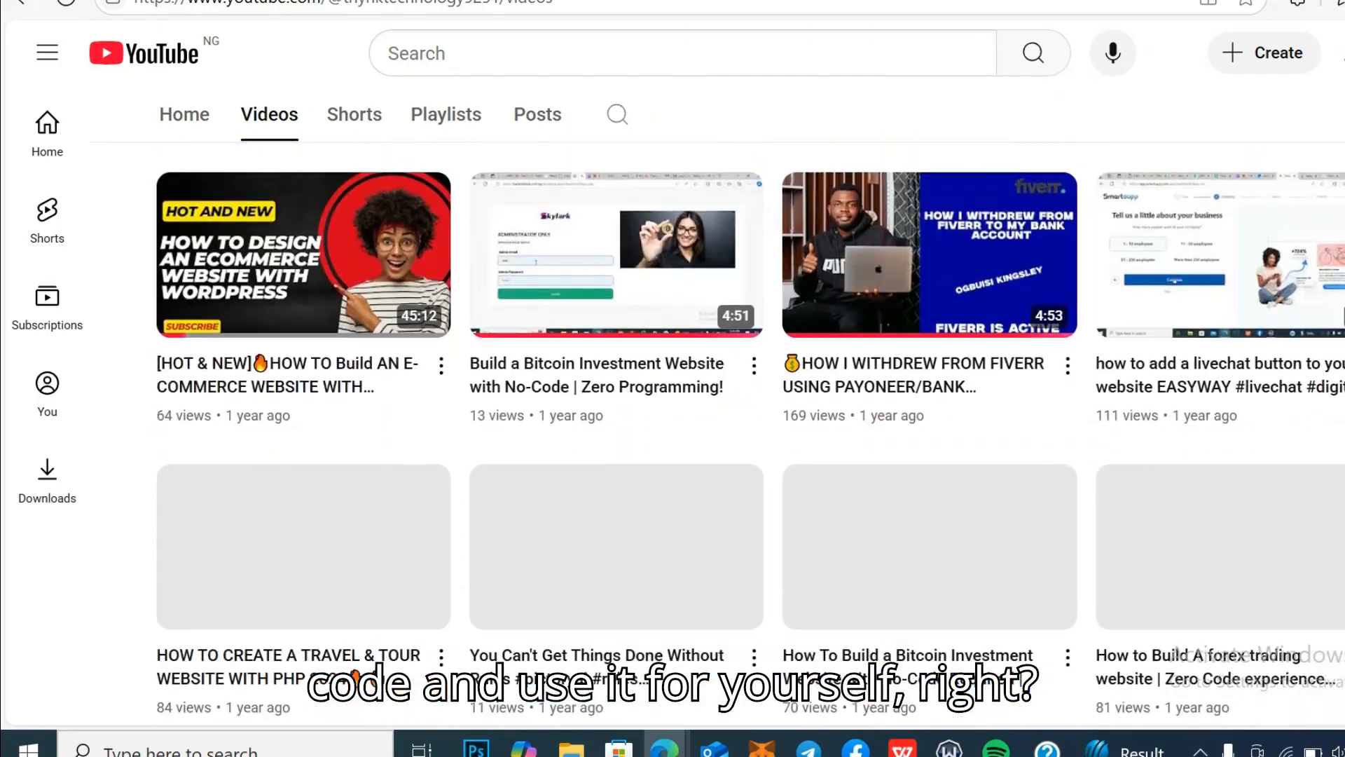
scroll(795, 667, up, 20)
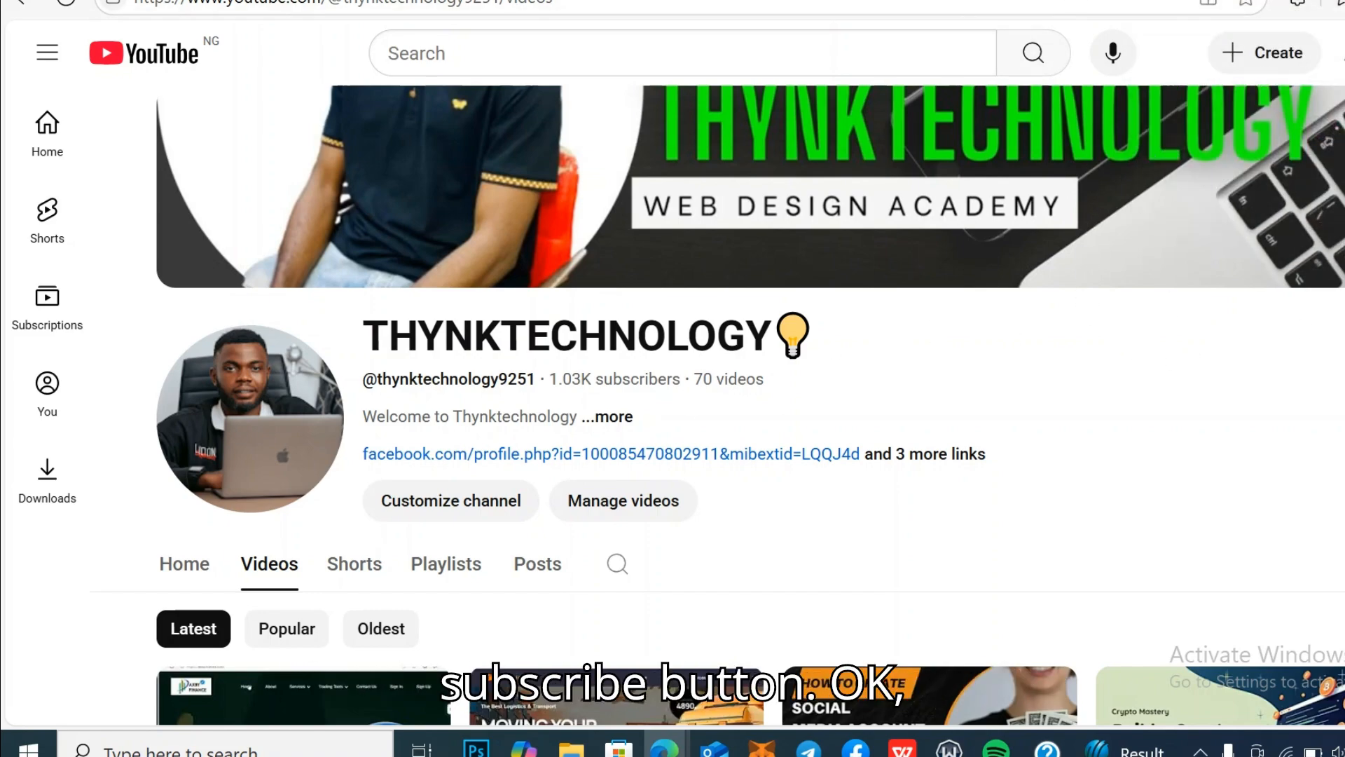
click(1191, 1)
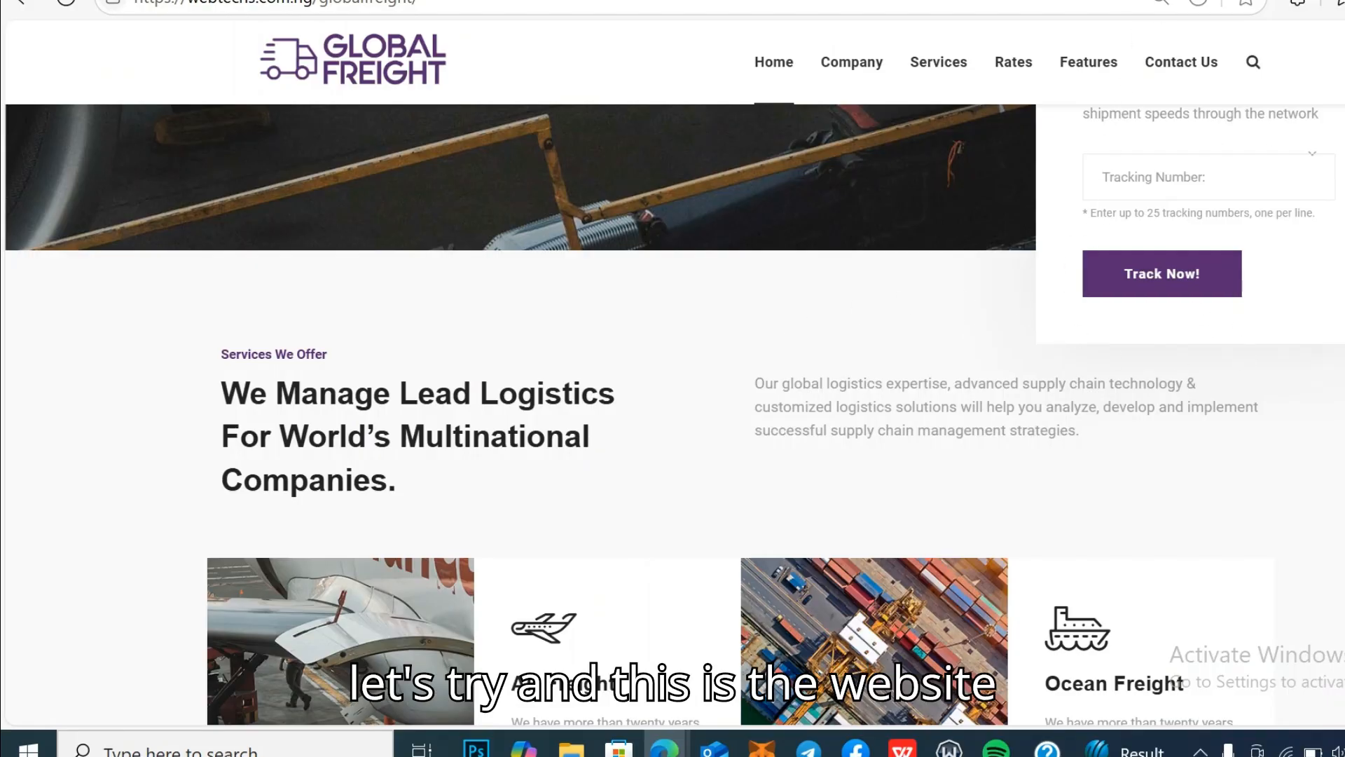
scroll(672, 378, up, 8)
scroll(673, 378, down, 4)
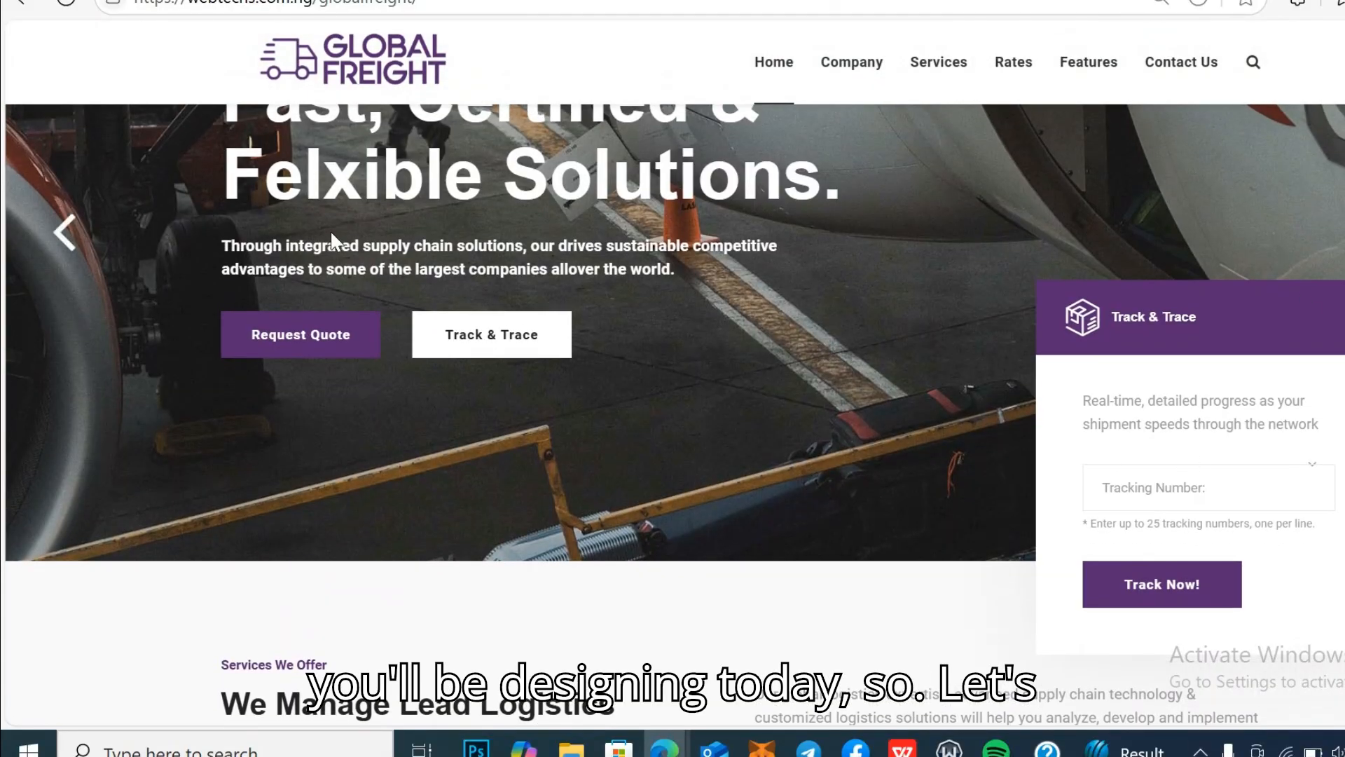
click(529, 359)
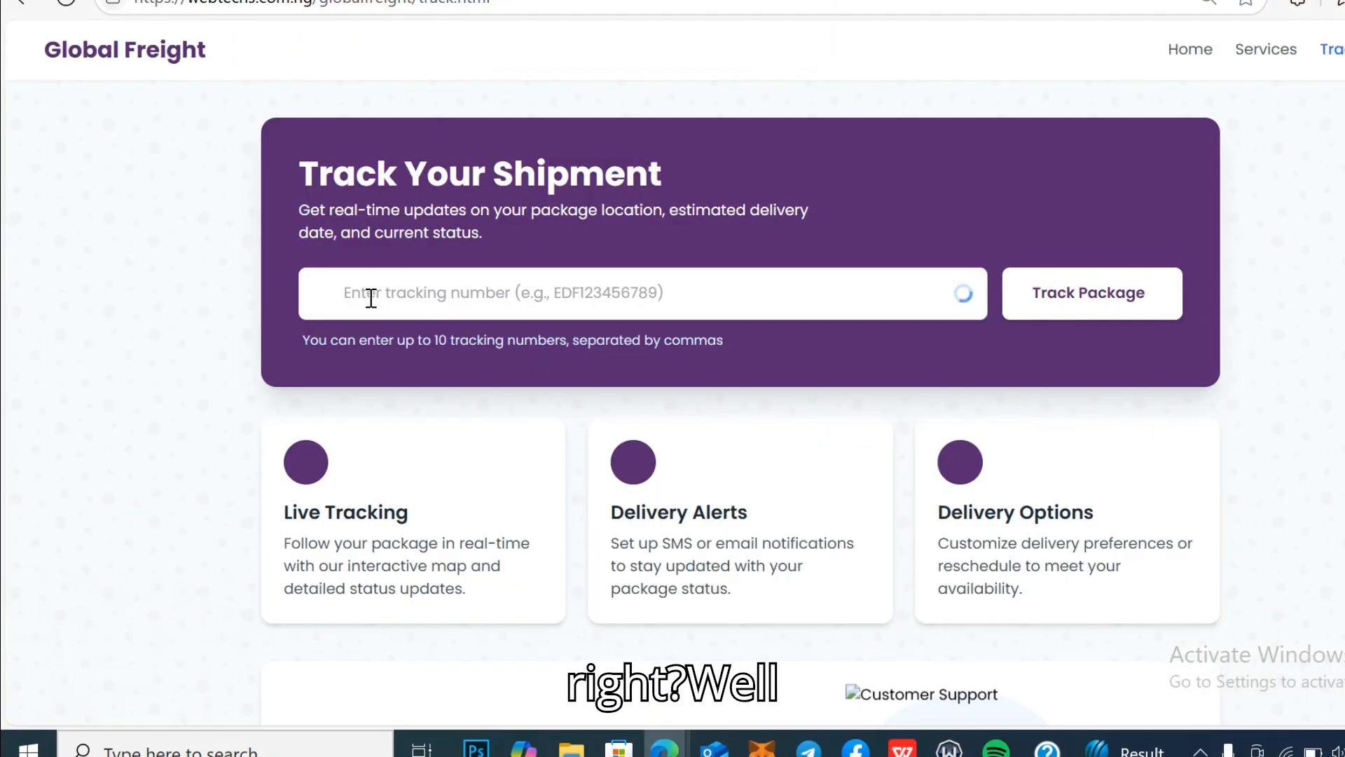
click(370, 309)
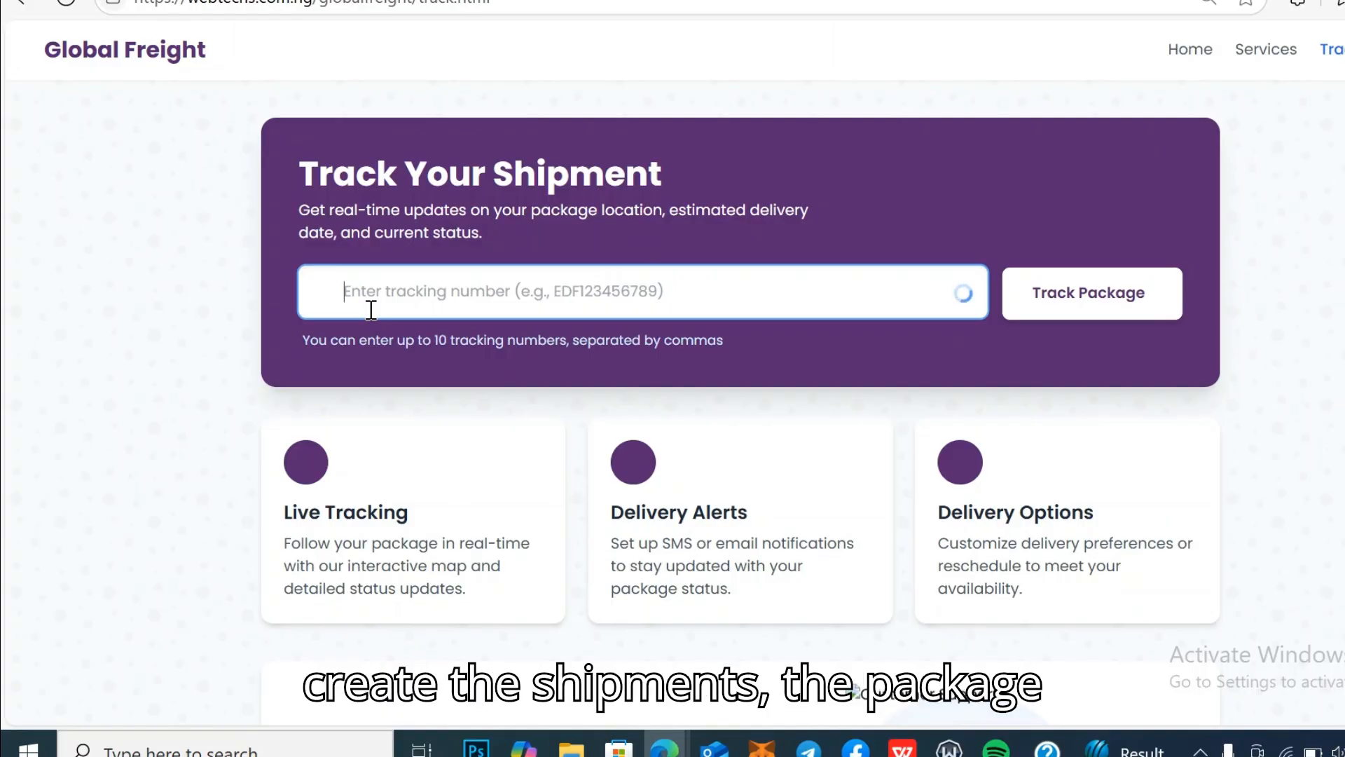
text(123456)
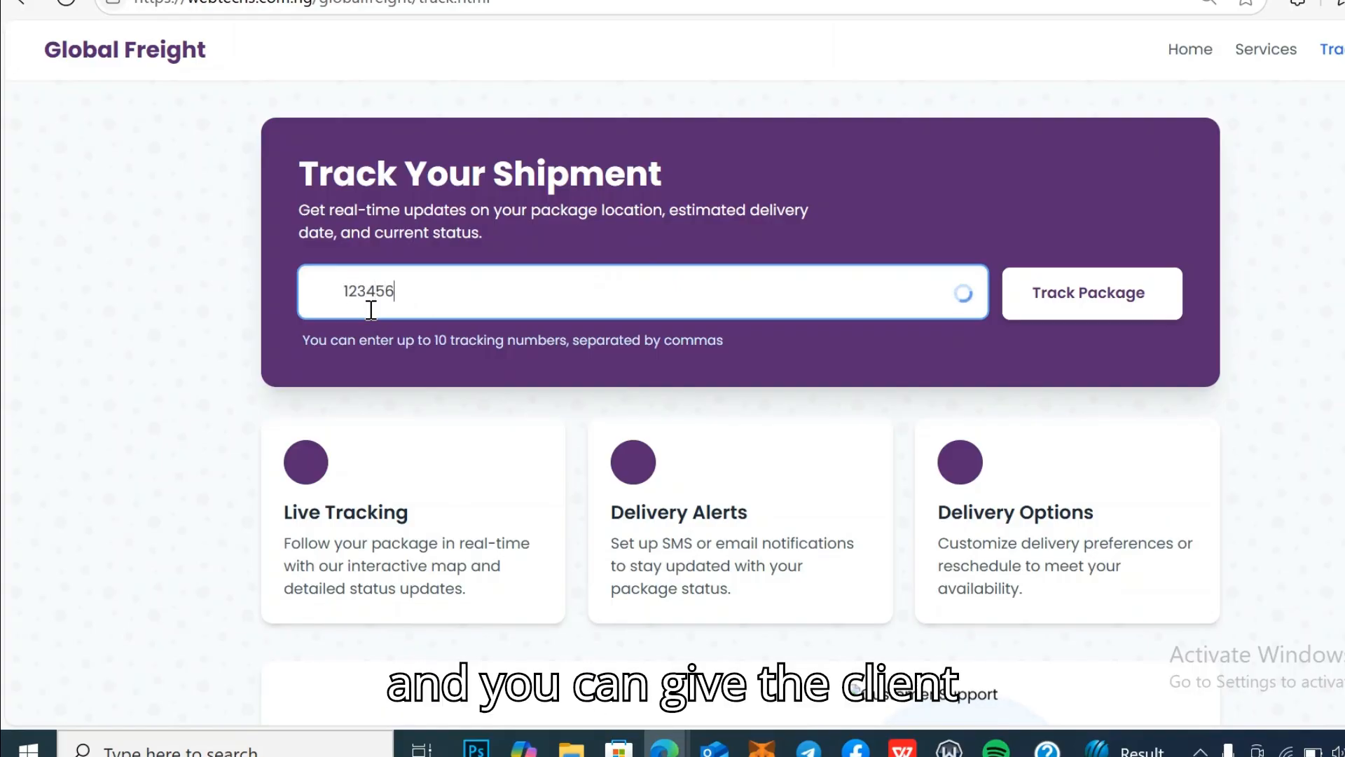
text(789)
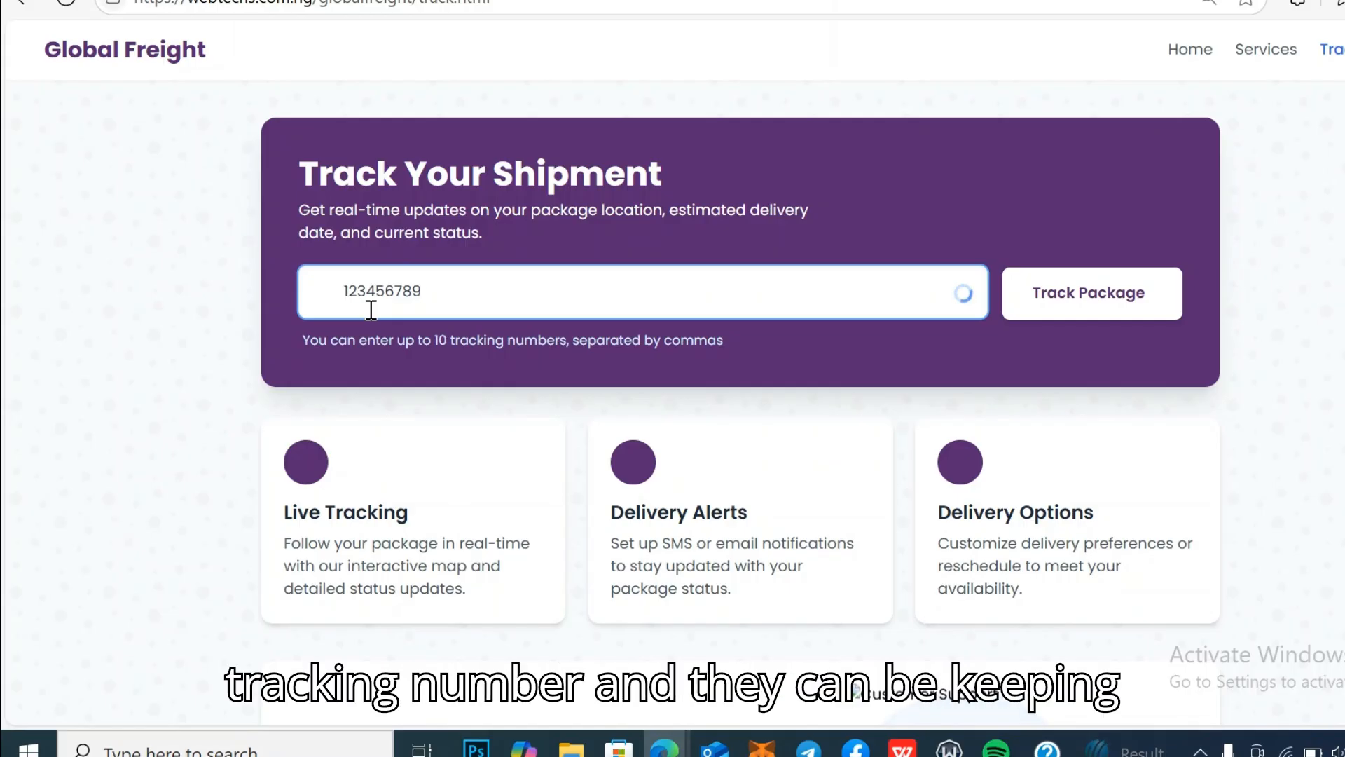
text(0)
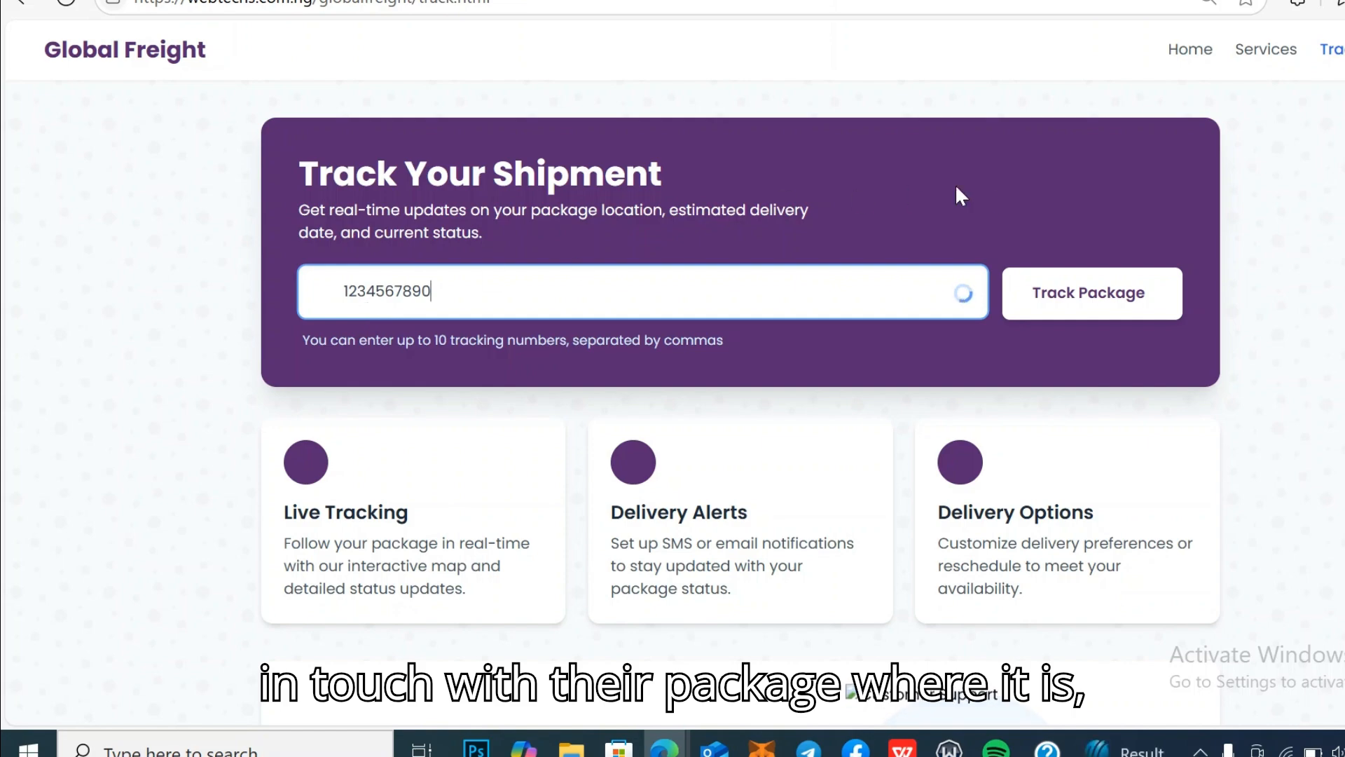
click(1079, 294)
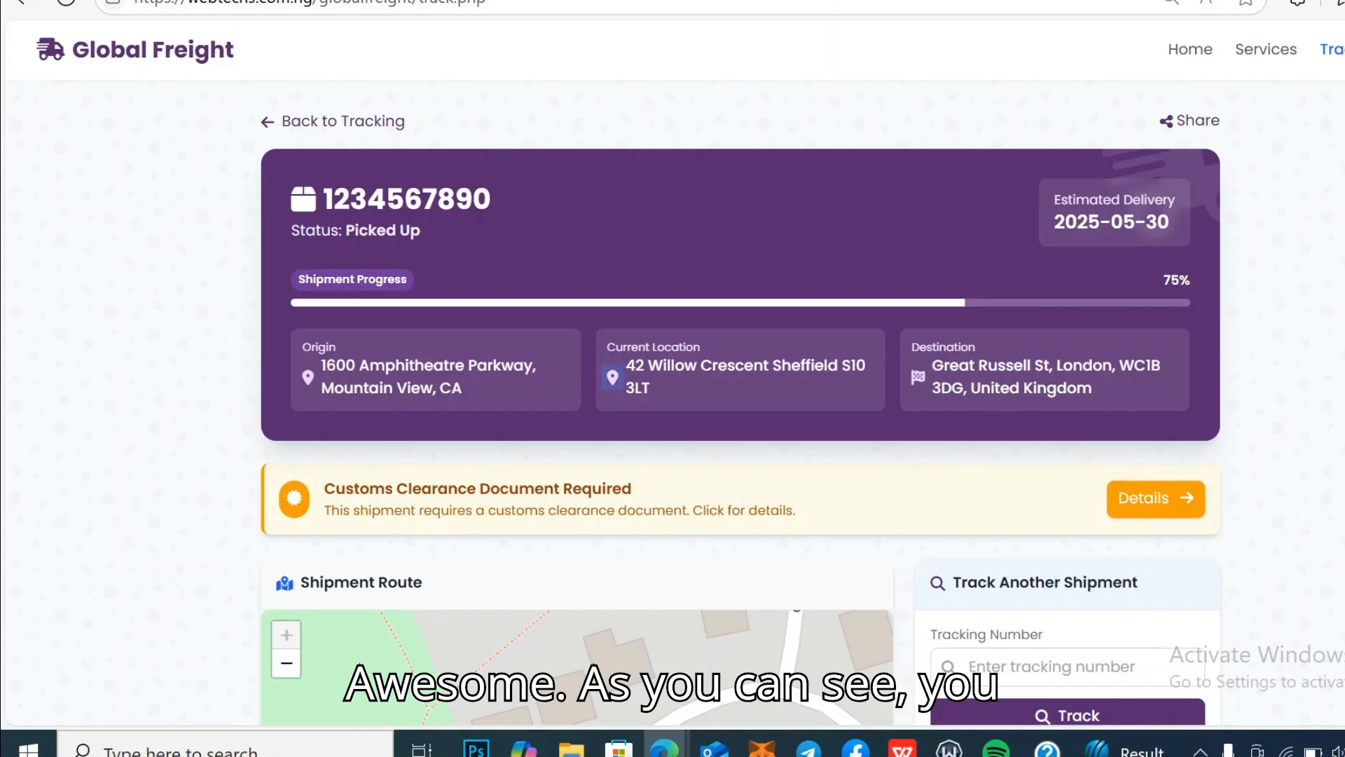
scroll(741, 421, down, 4)
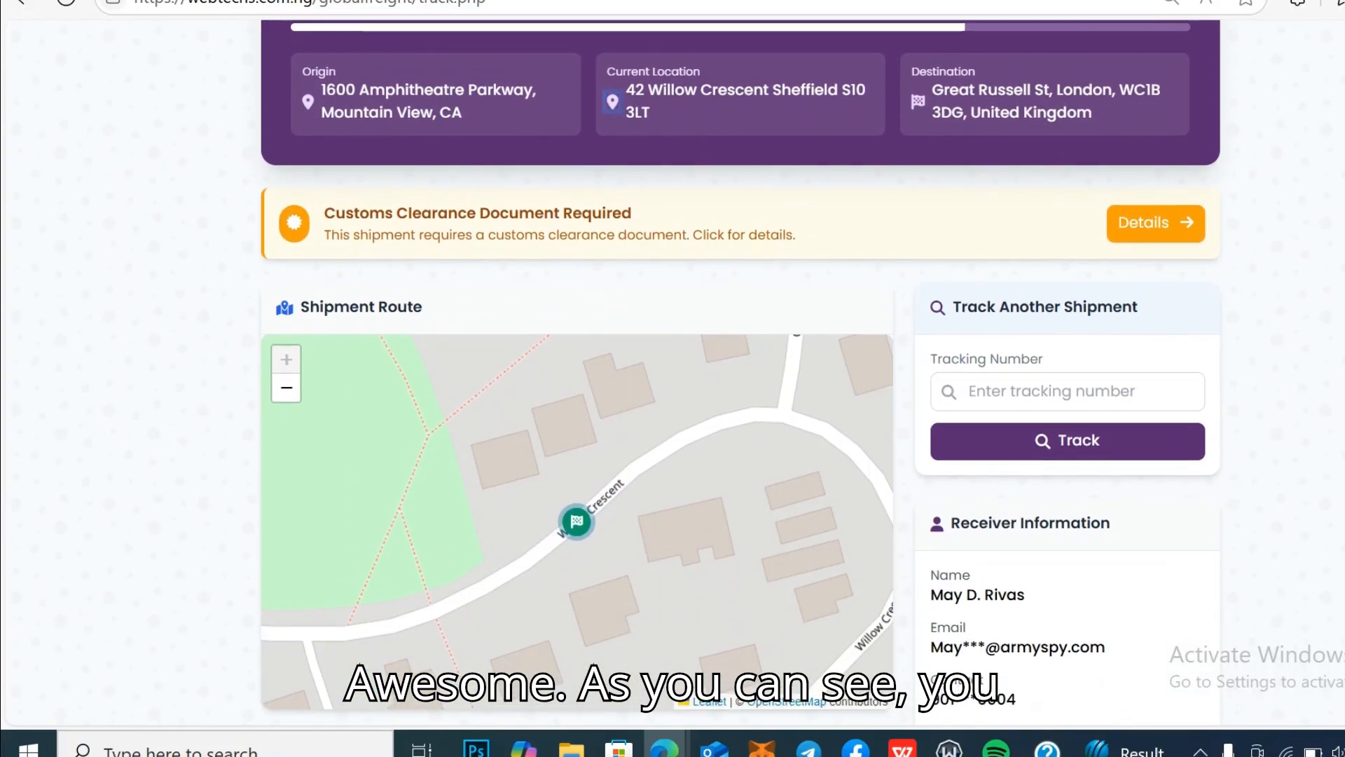
scroll(741, 385, down, 2)
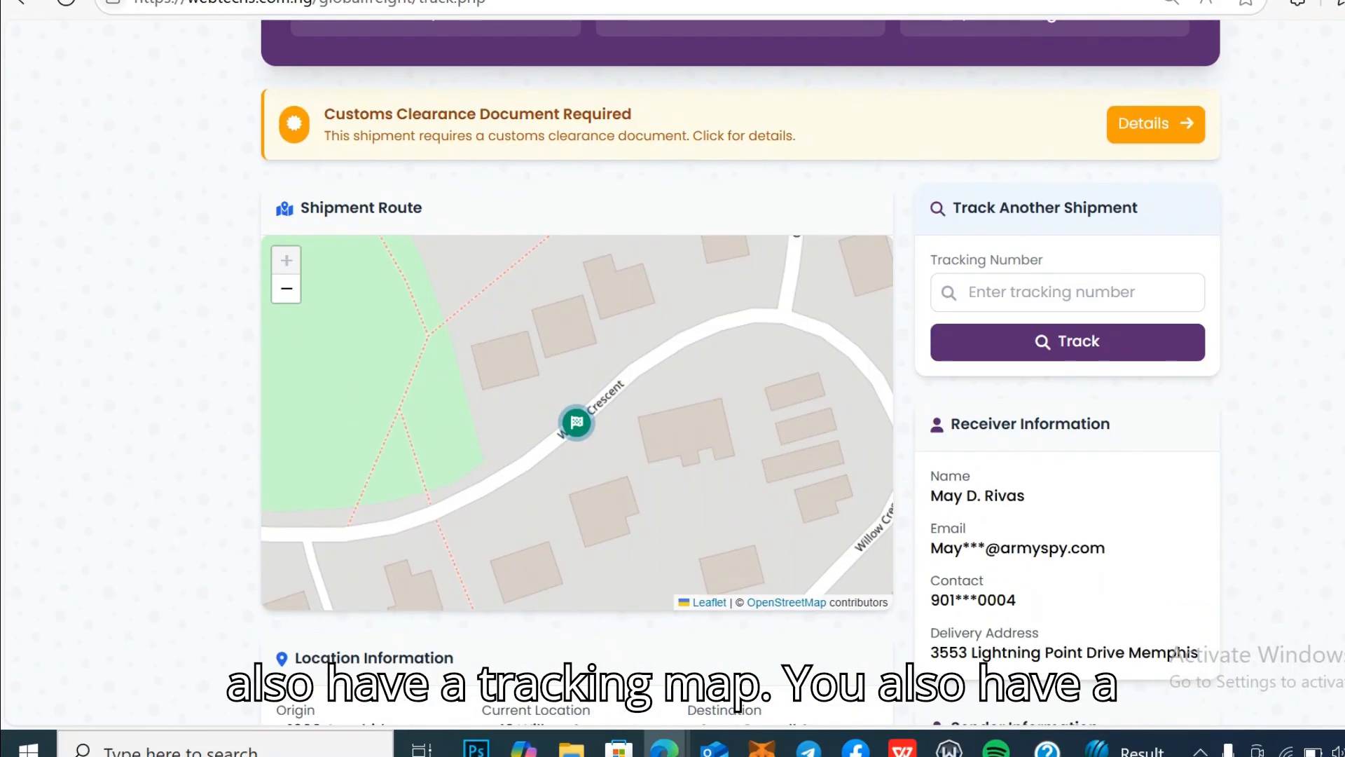
scroll(741, 385, down, 1)
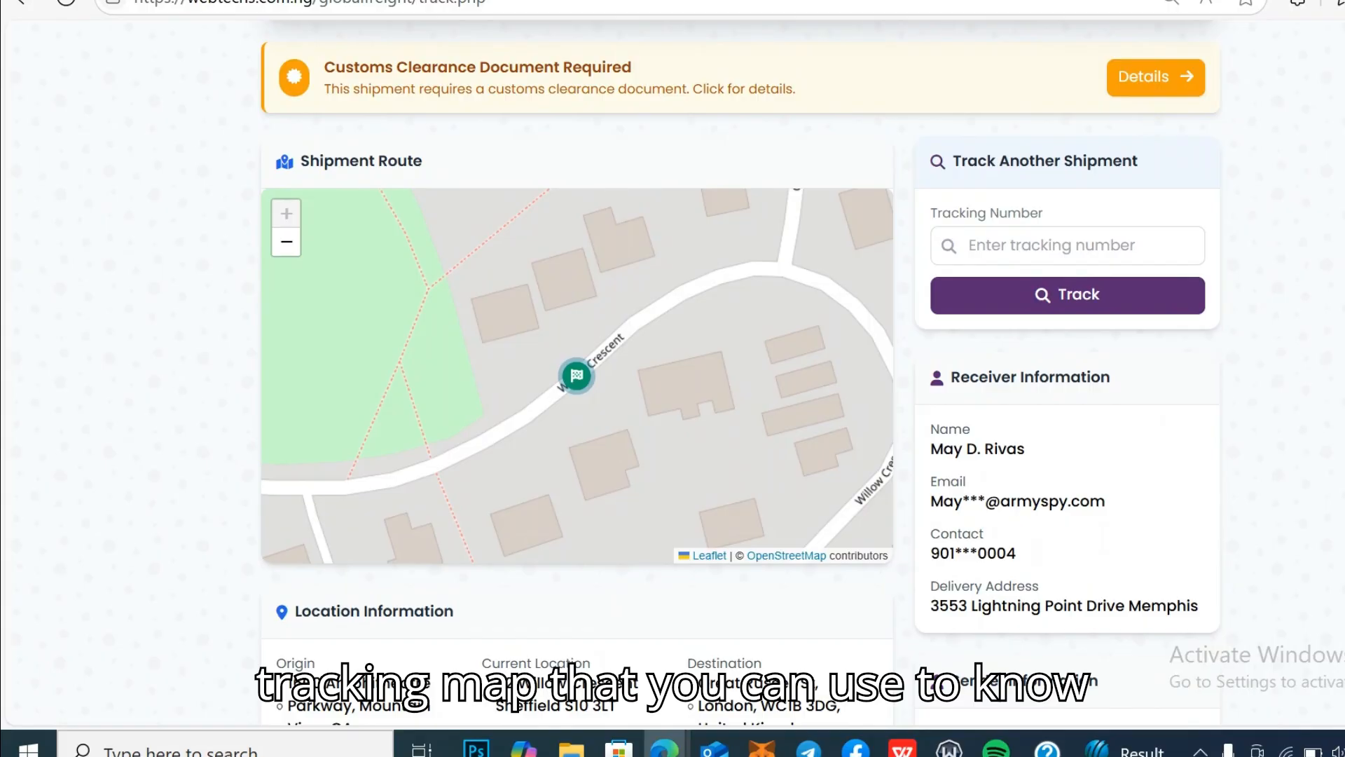
scroll(740, 371, down, 8)
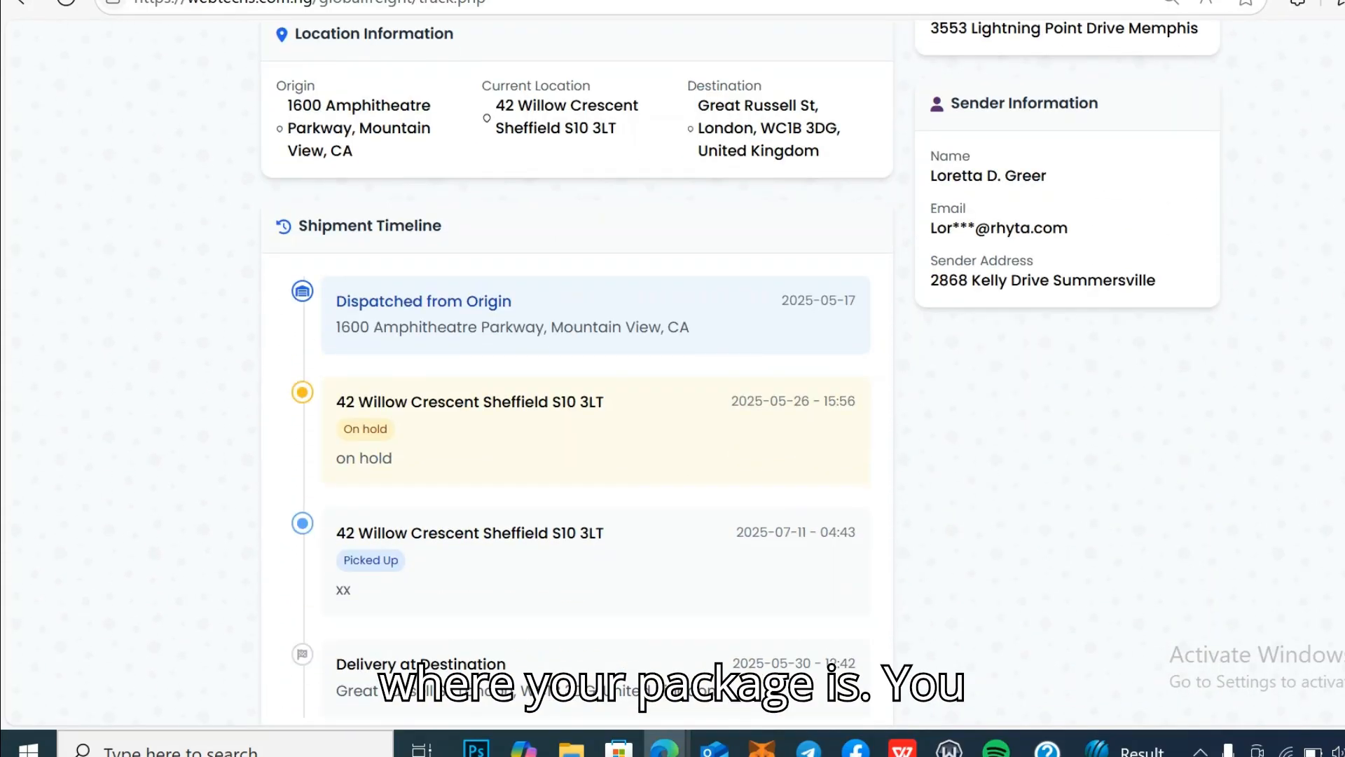
scroll(673, 379, up, 7)
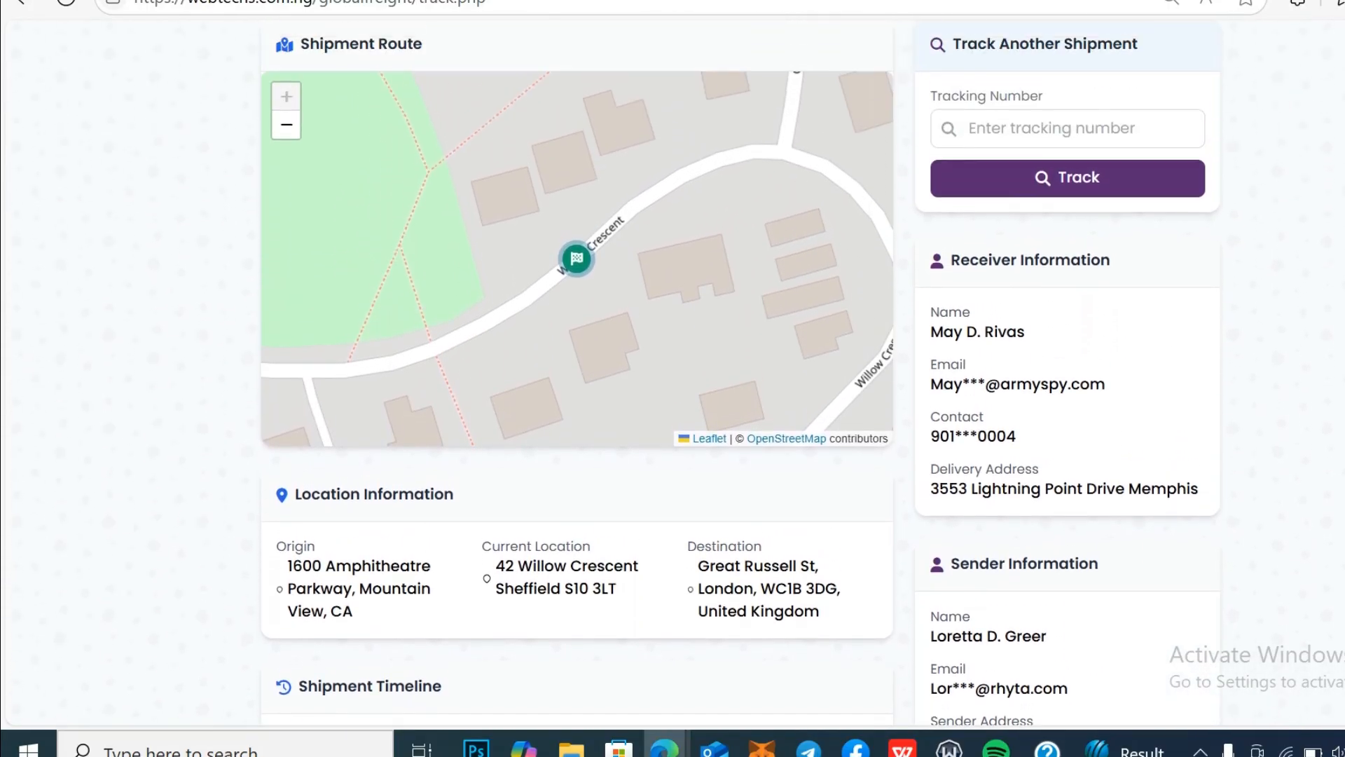
scroll(673, 378, down, 1)
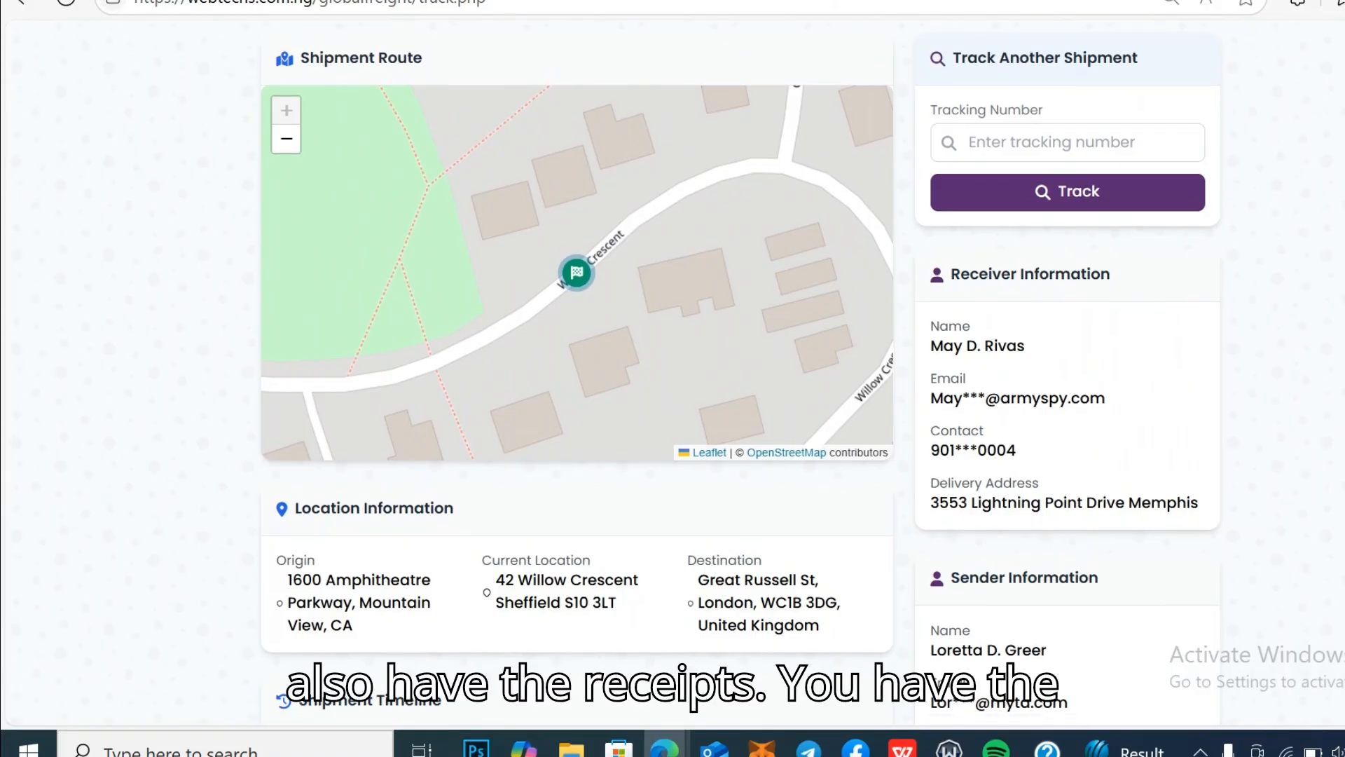
scroll(673, 379, down, 4)
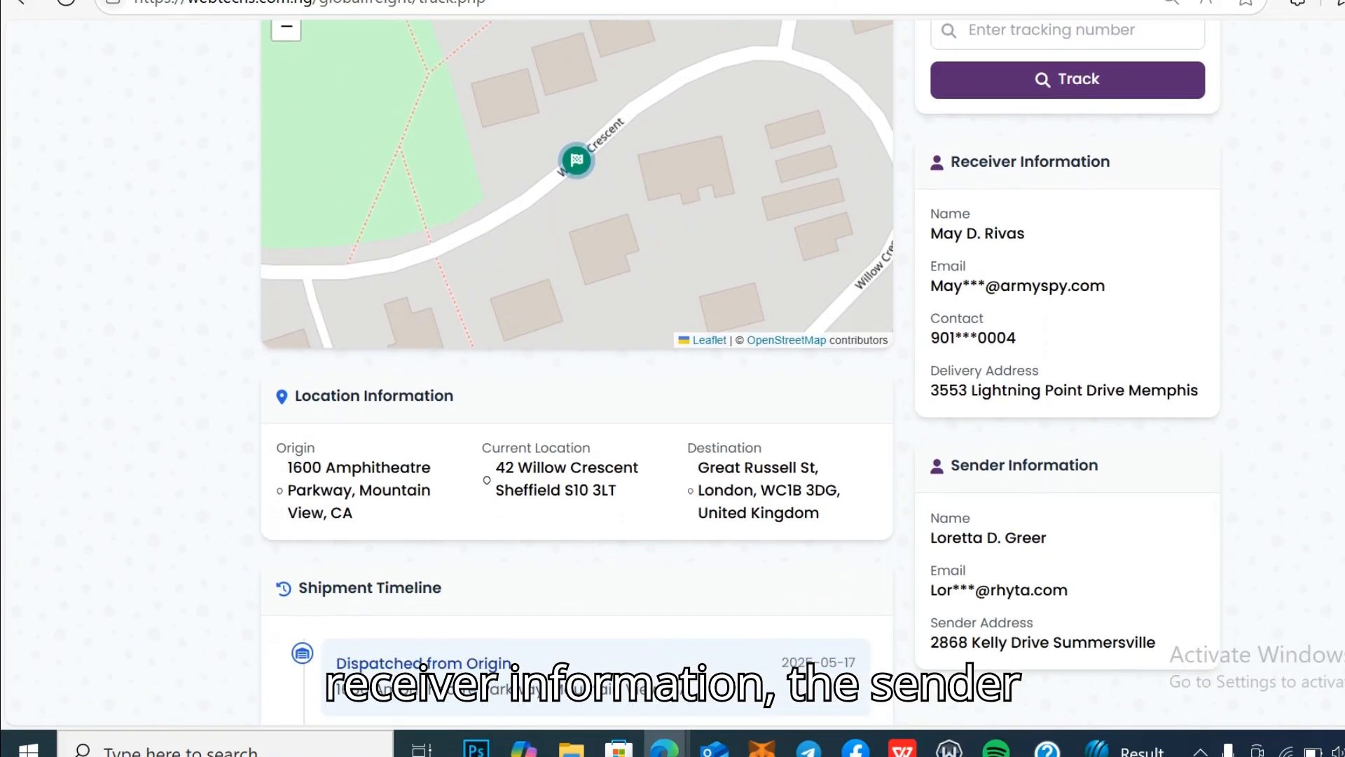
scroll(673, 378, down, 3)
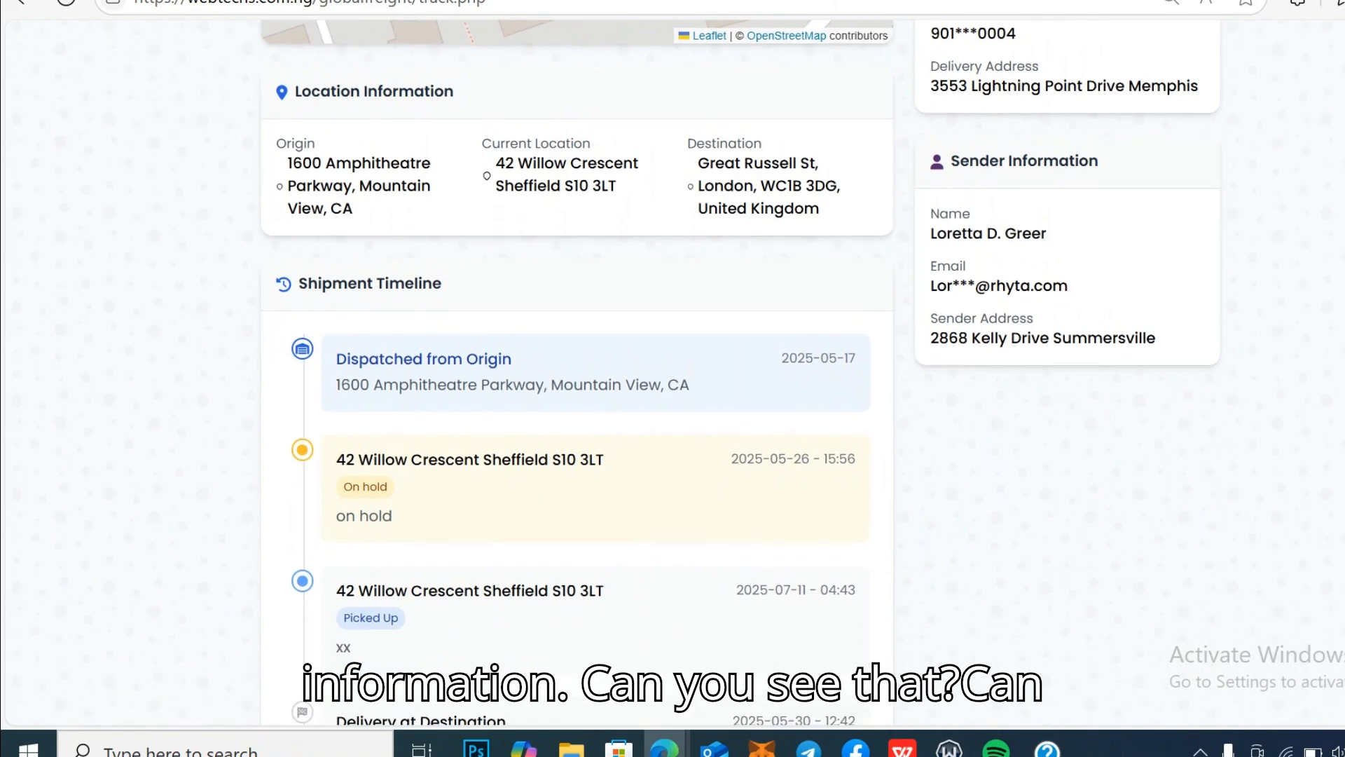
scroll(672, 378, down, 5)
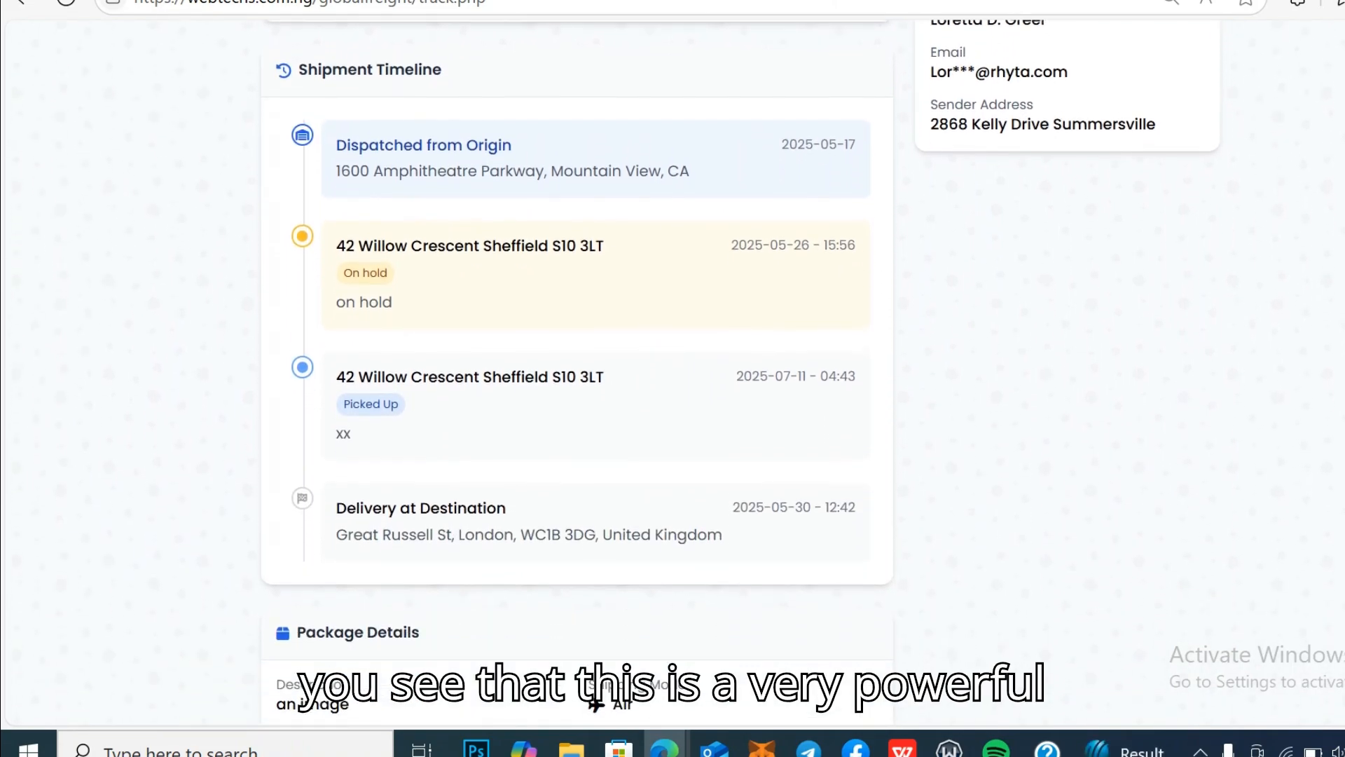
scroll(672, 378, down, 3)
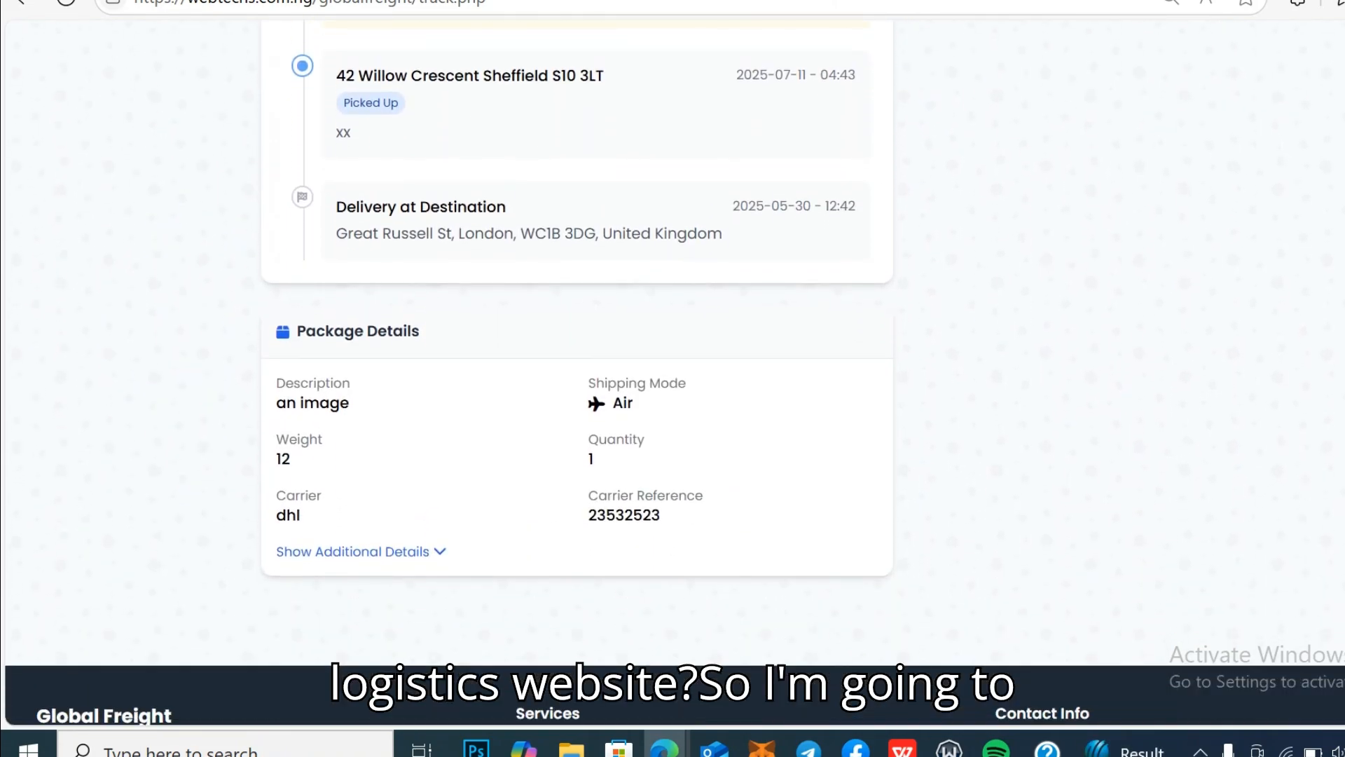
scroll(672, 379, down, 2)
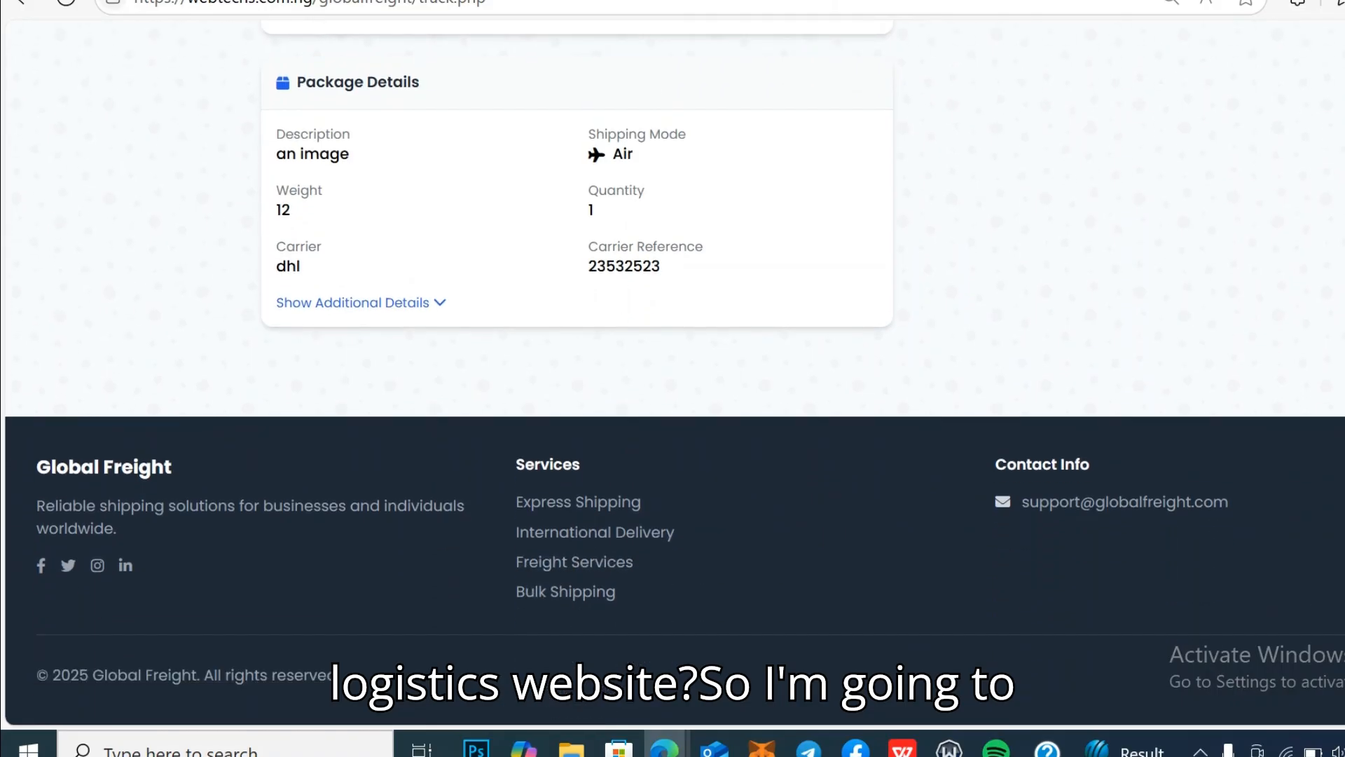
scroll(673, 379, up, 20)
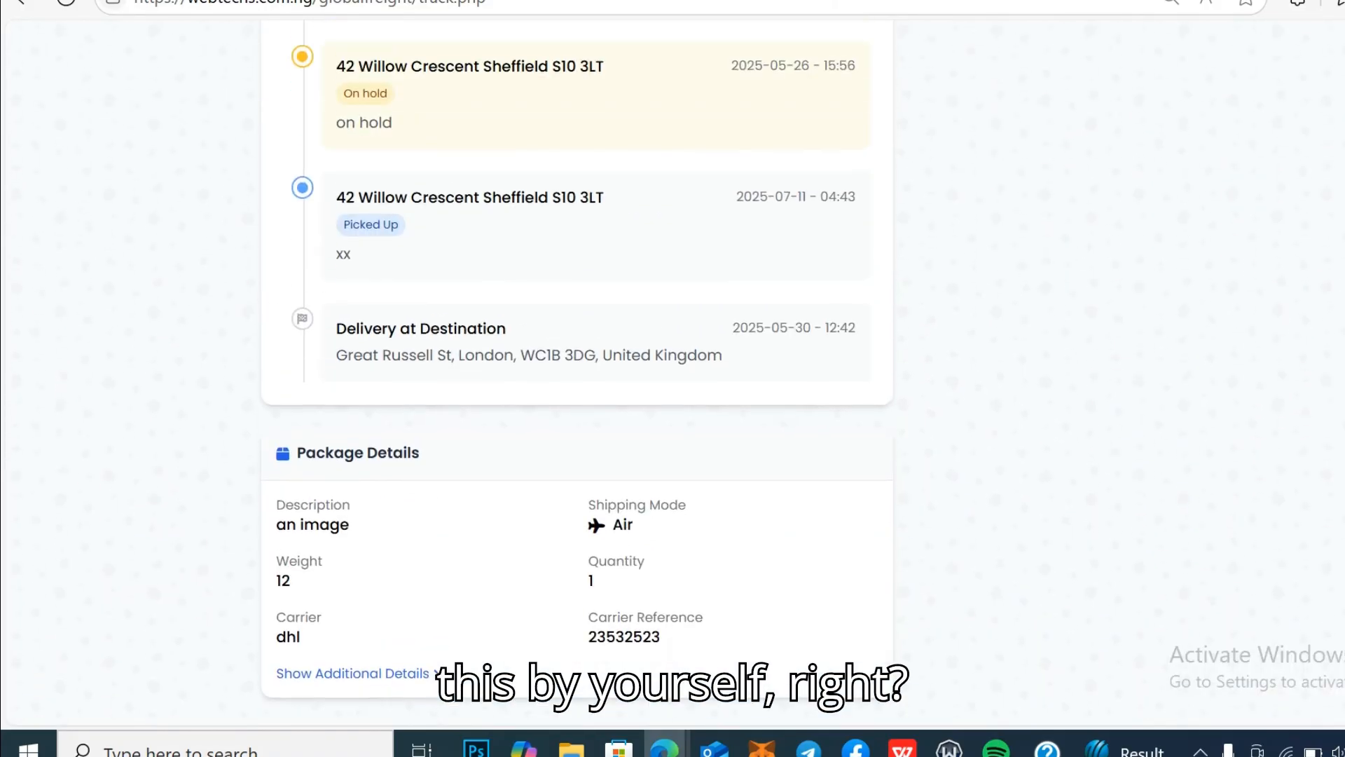
scroll(673, 378, up, 1)
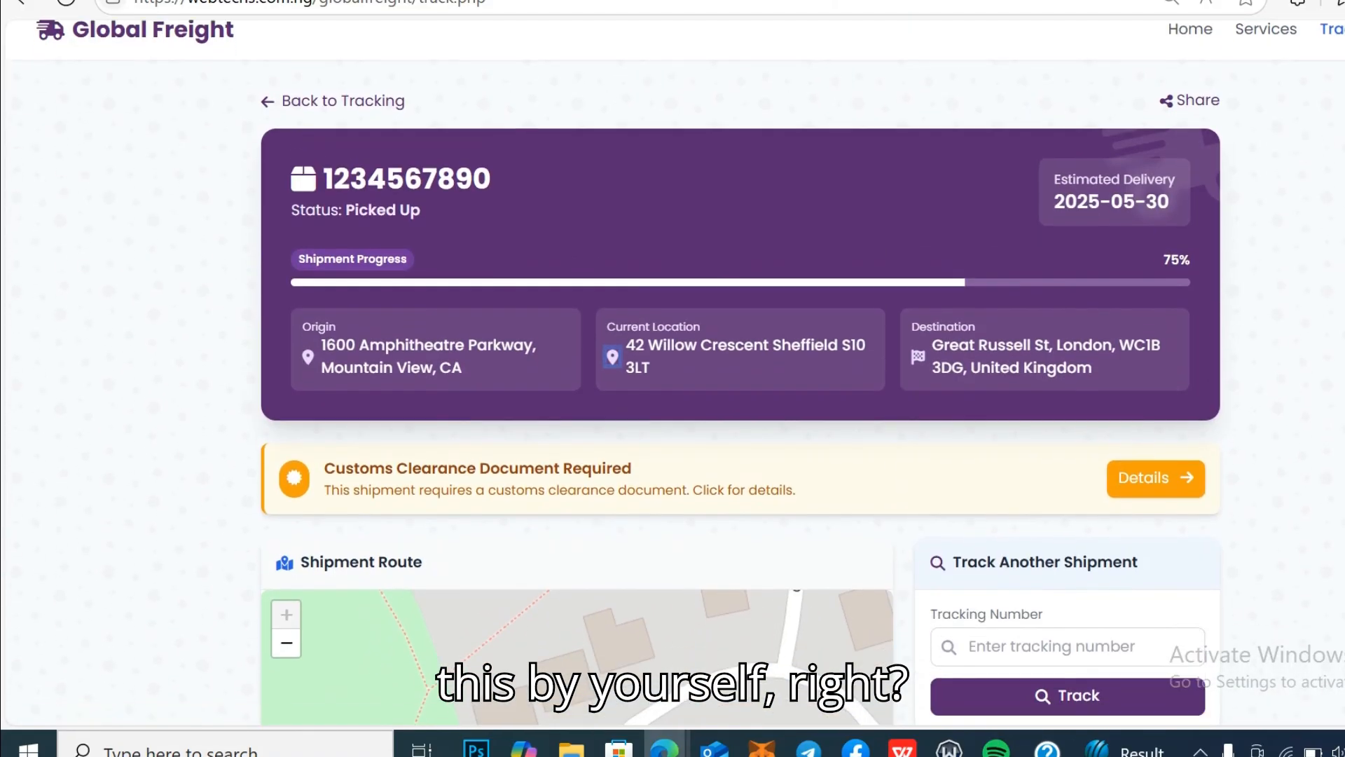
scroll(673, 379, down, 1)
Step: View and close the Customs Clearance Document notice, then follow the Global Freight logo home
click(1168, 476)
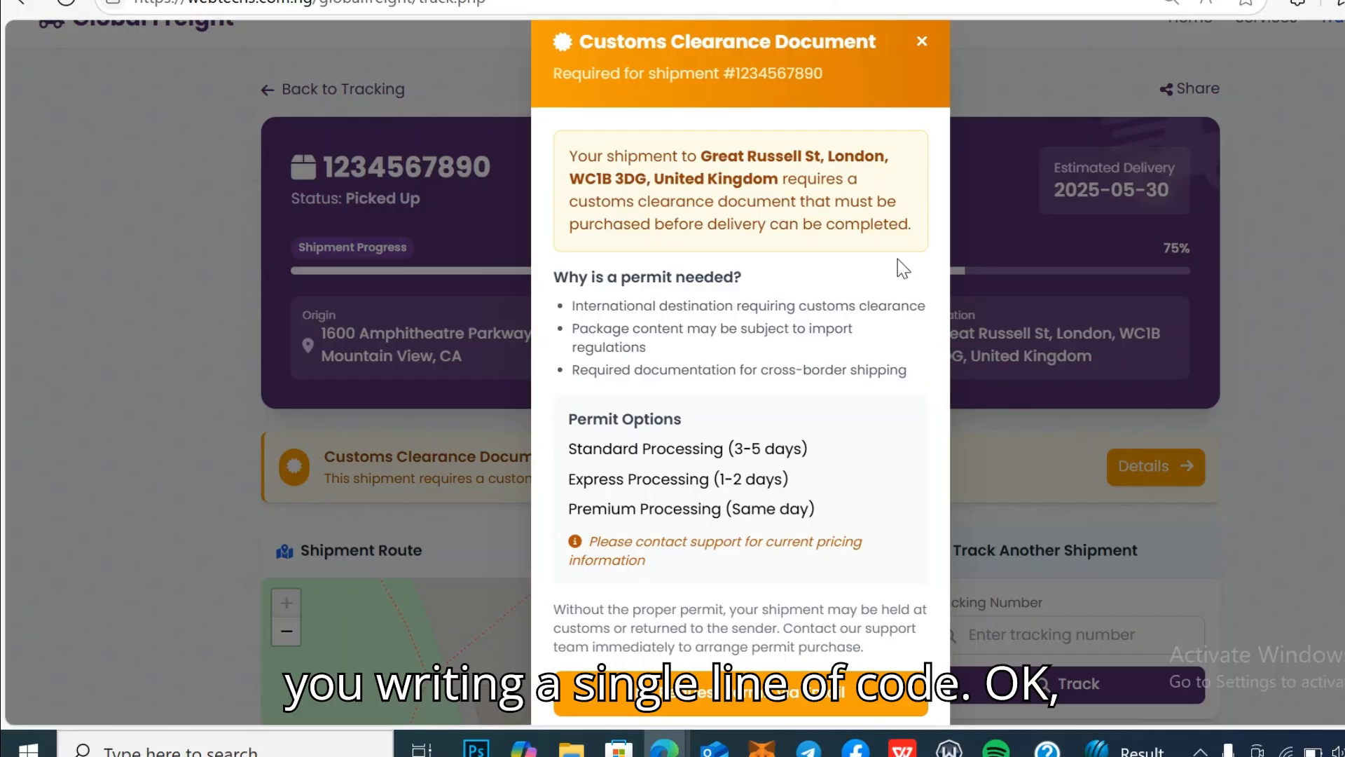
scroll(897, 258, down, 3)
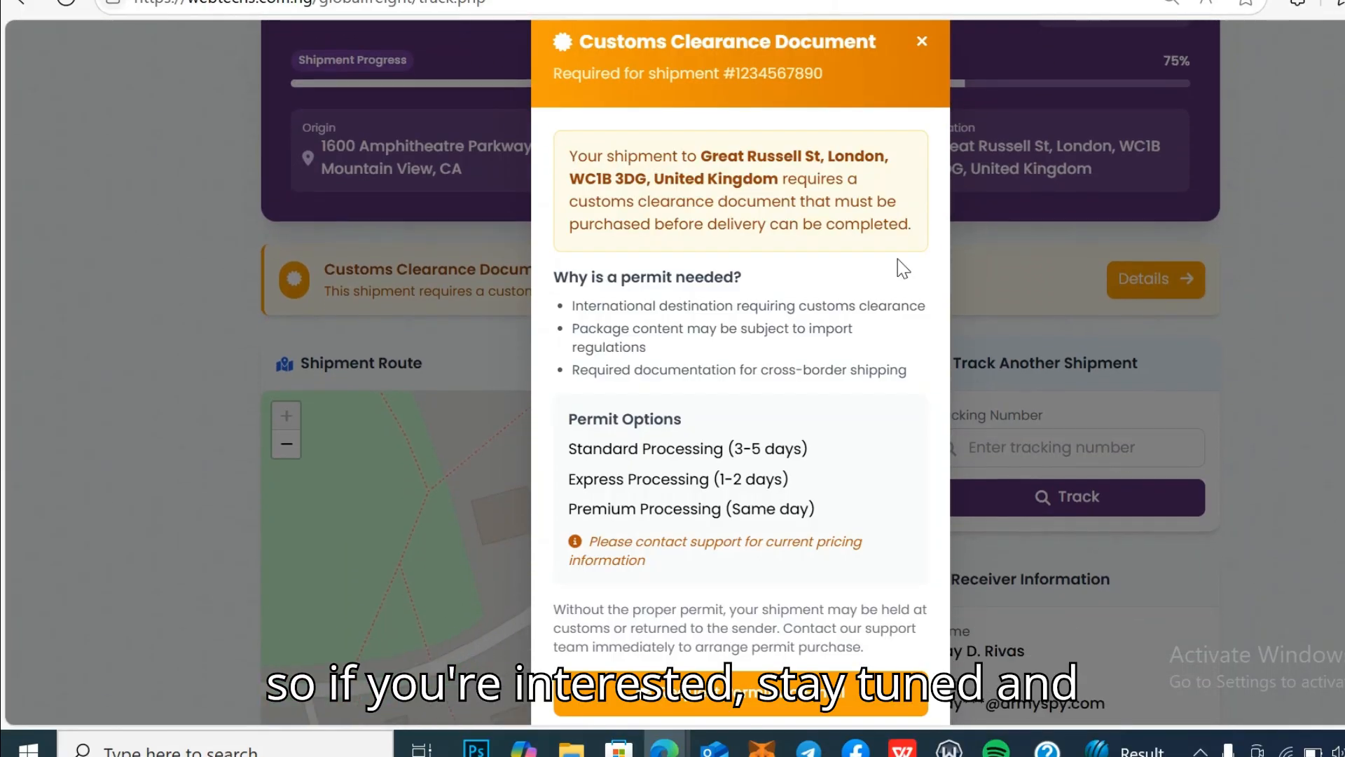
scroll(897, 258, down, 5)
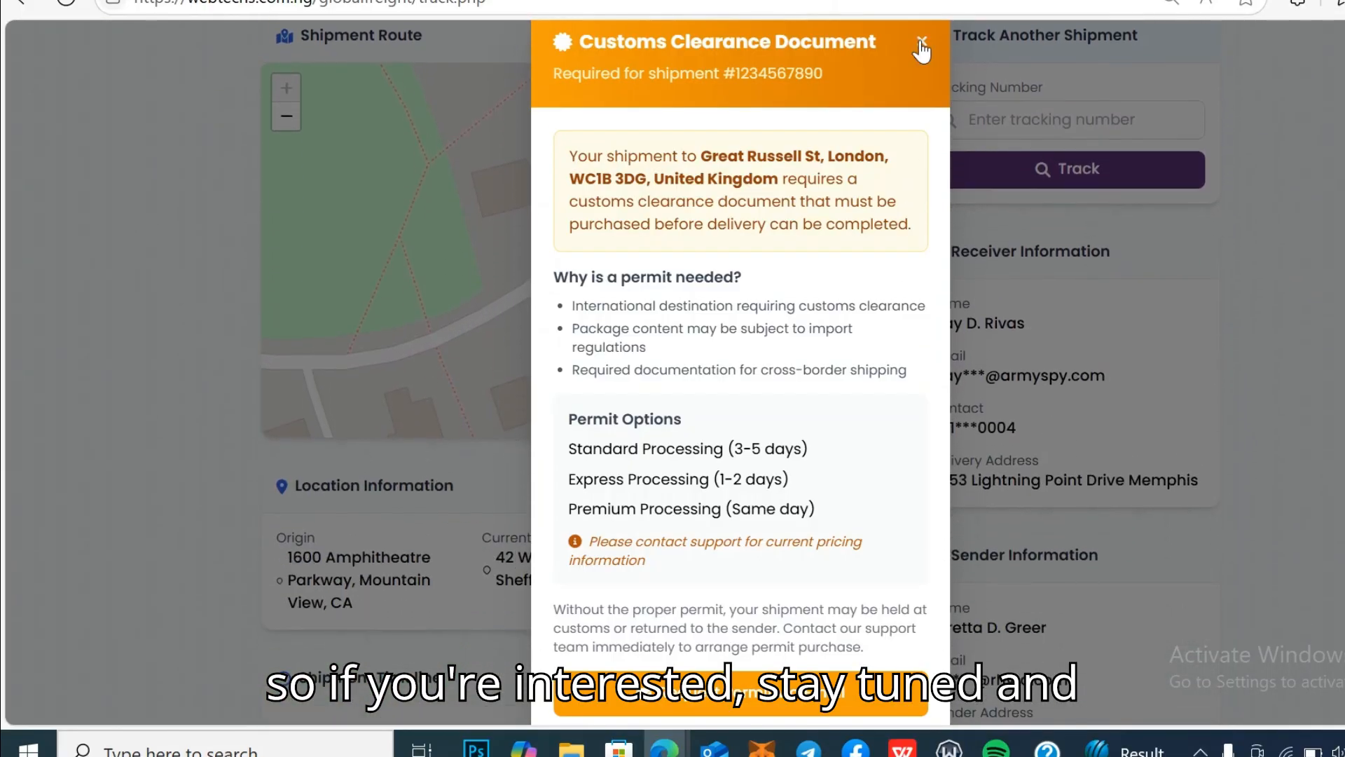
click(922, 44)
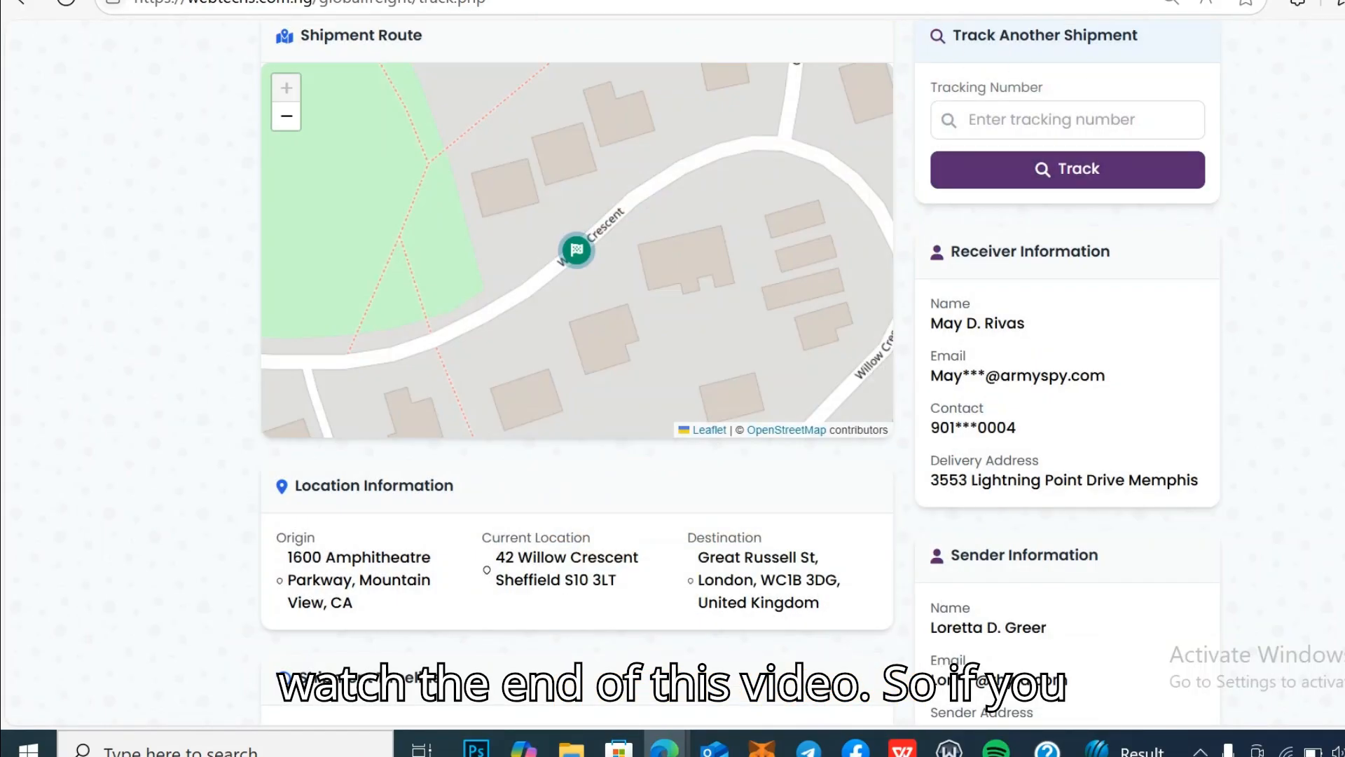
scroll(741, 371, up, 8)
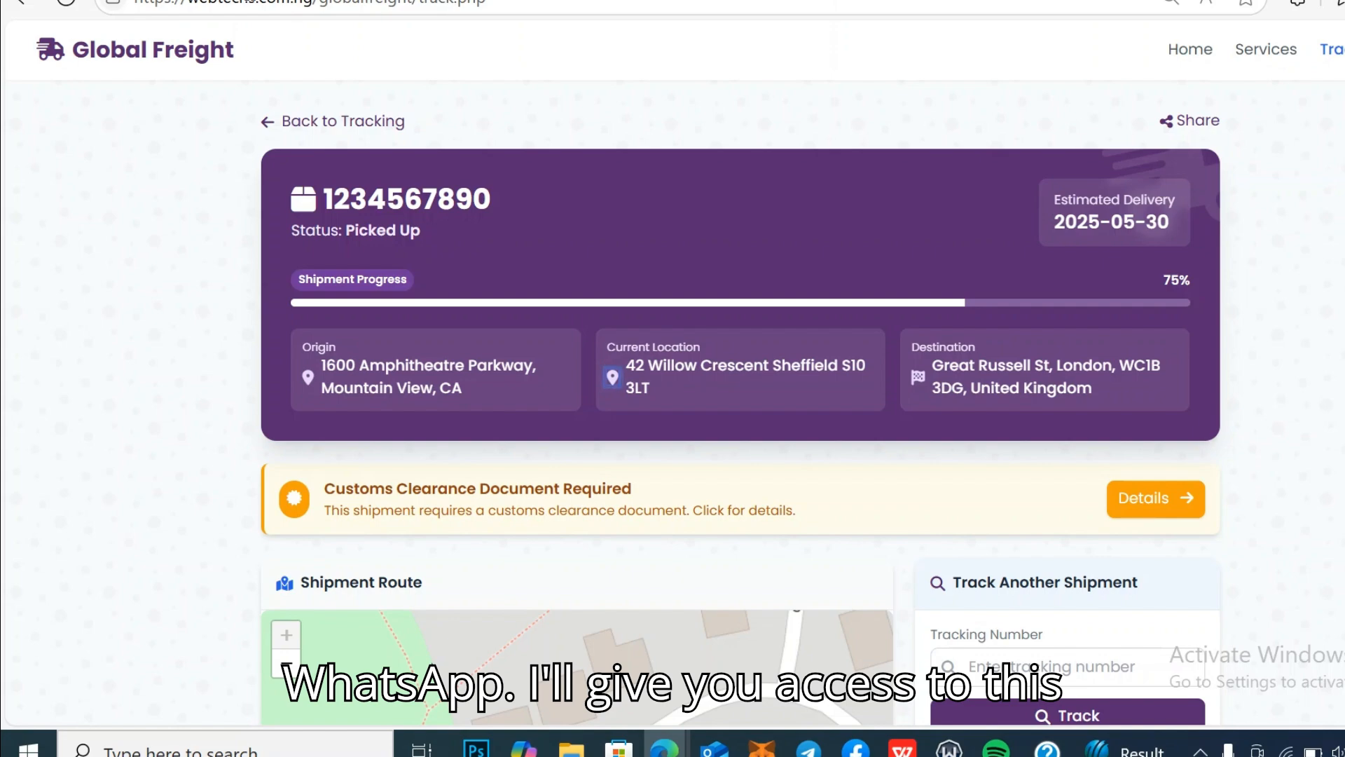
click(98, 56)
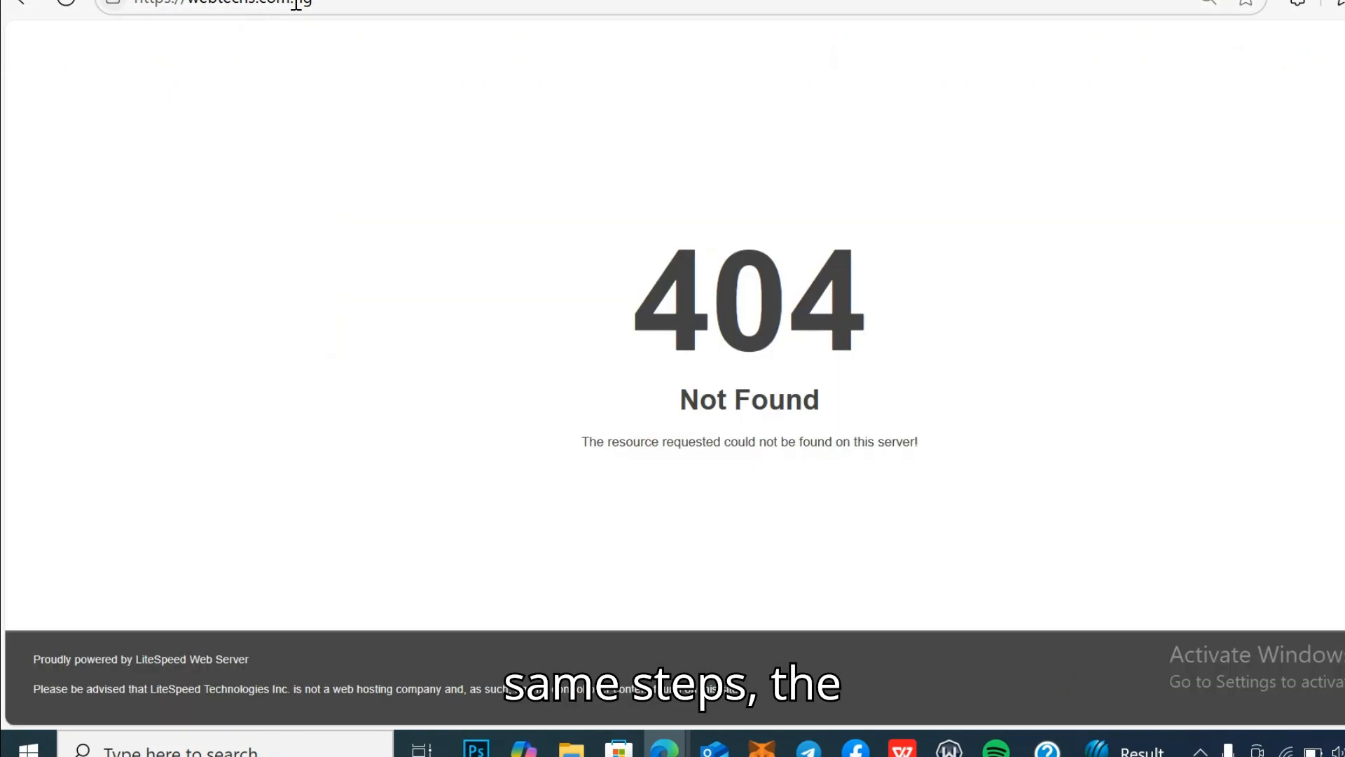
Step: Append /glo to the domain in the address bar to load the Global Freight homepage
click(324, 3)
click(333, 4)
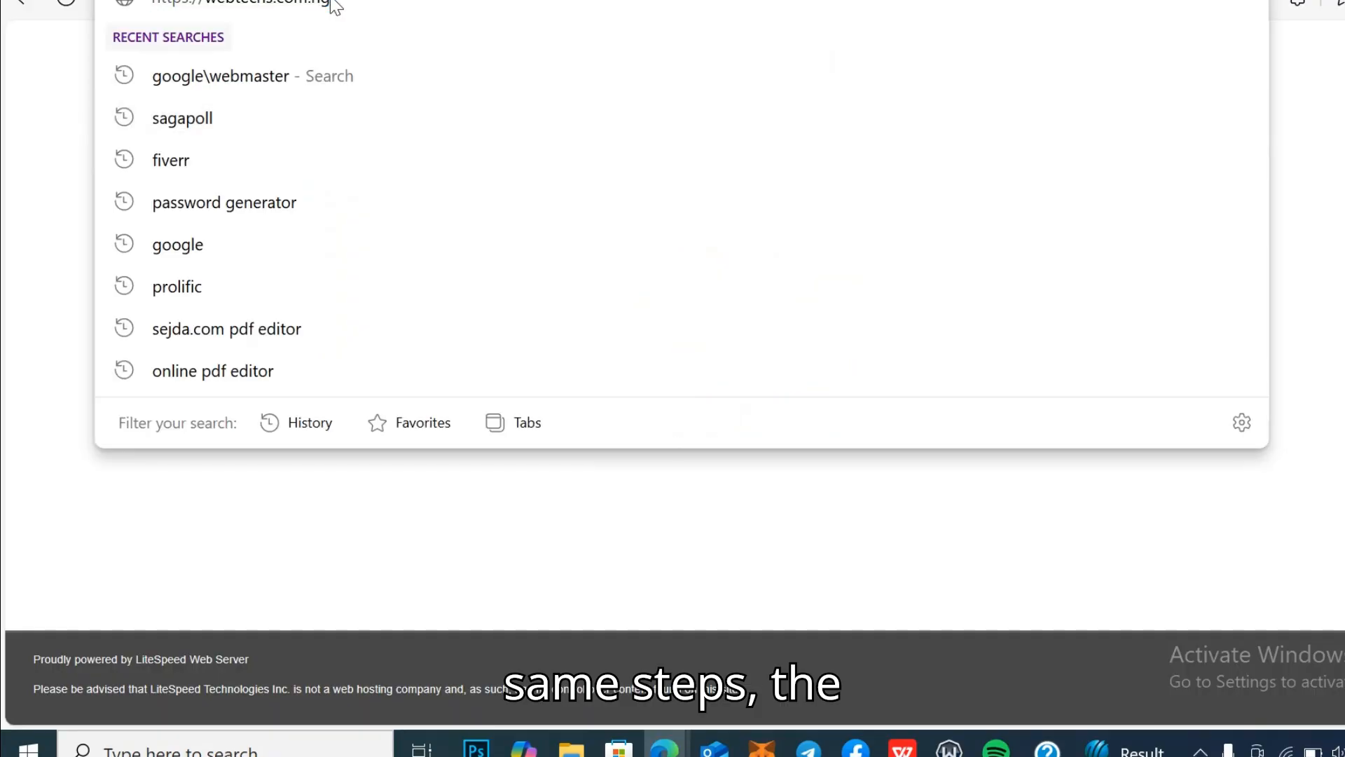
text(/glo)
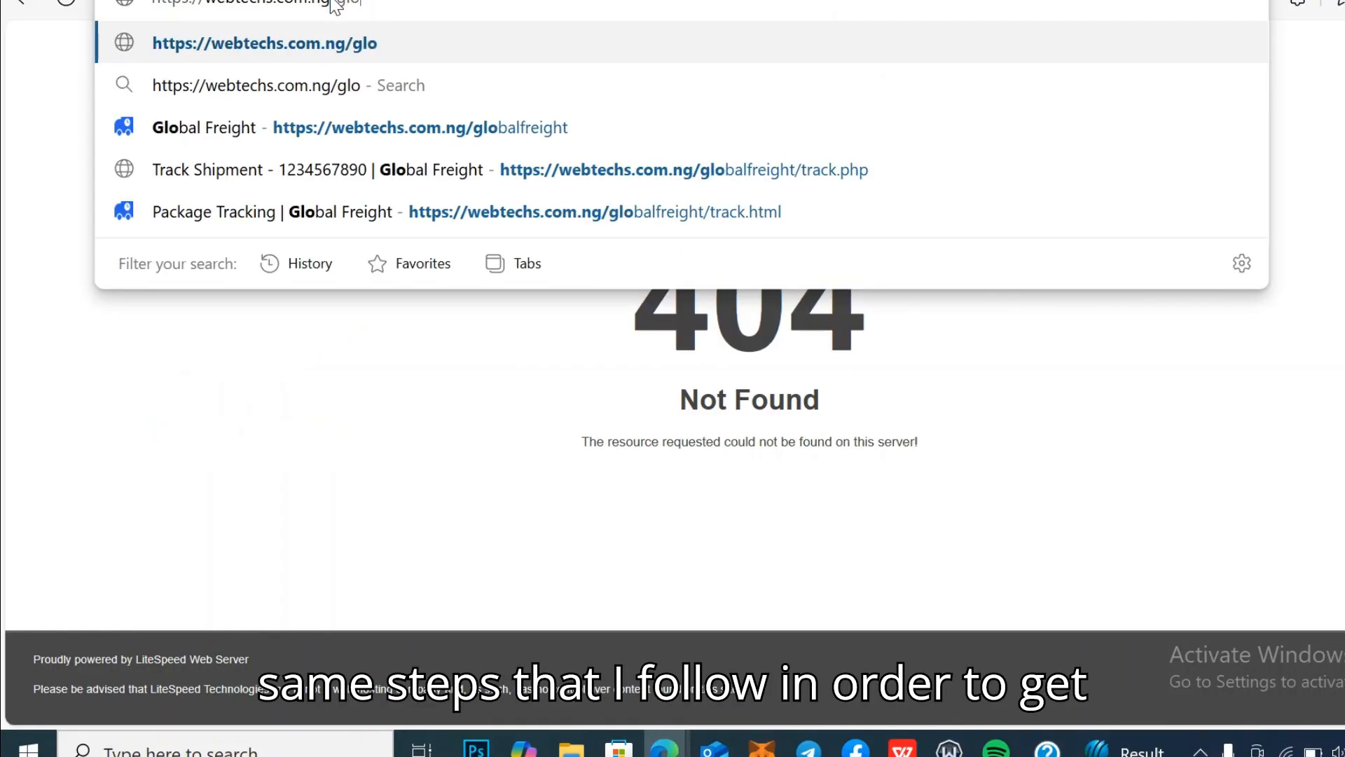
click(449, 139)
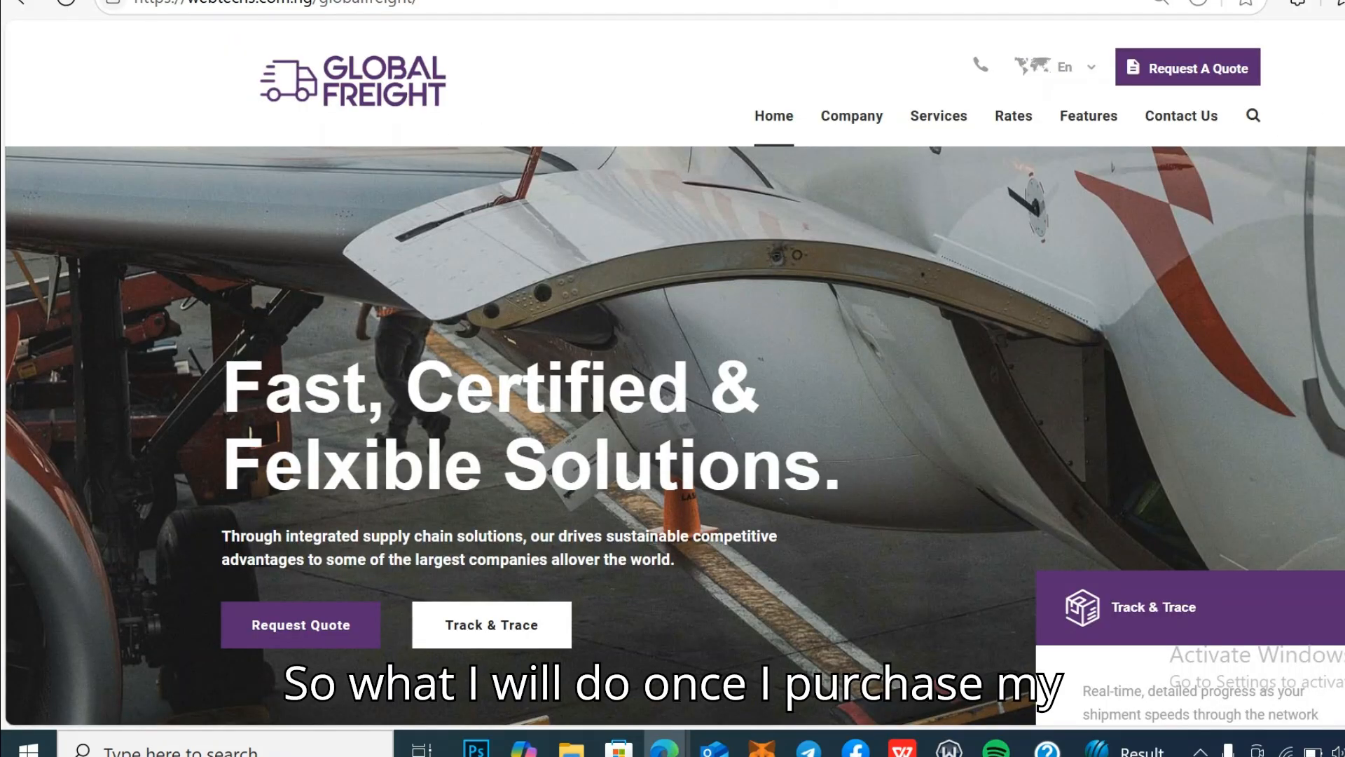
scroll(673, 379, down, 10)
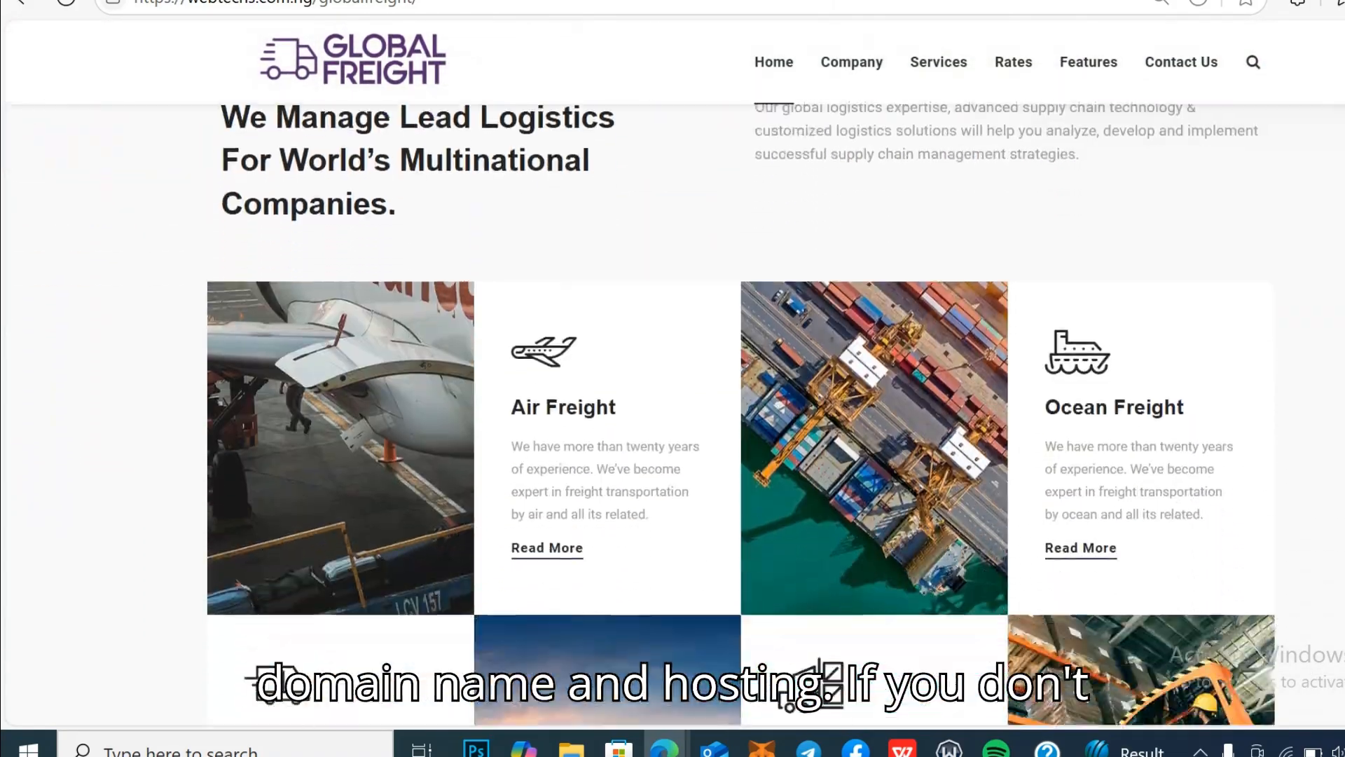
scroll(672, 379, up, 10)
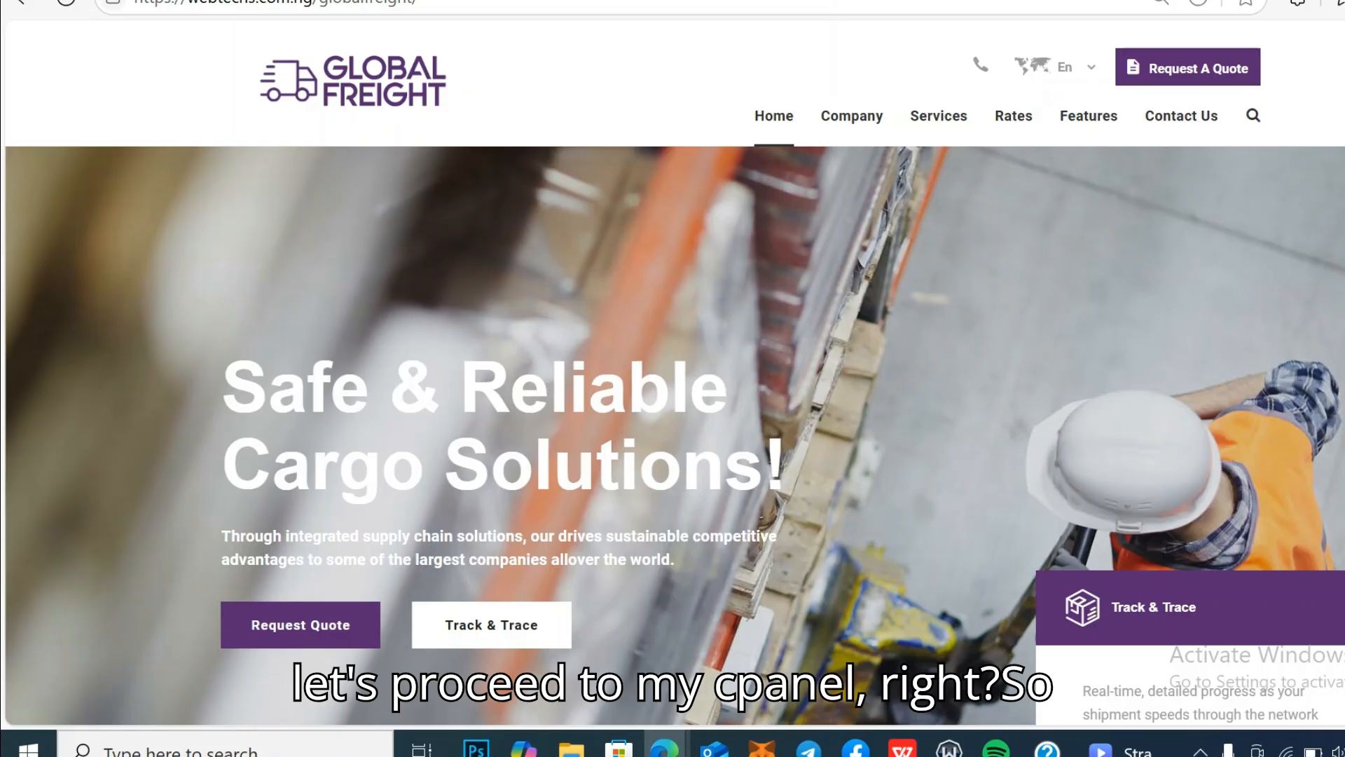
Step: Switch to the cPanel tab and scroll the Tools page down to the Files section
click(413, 0)
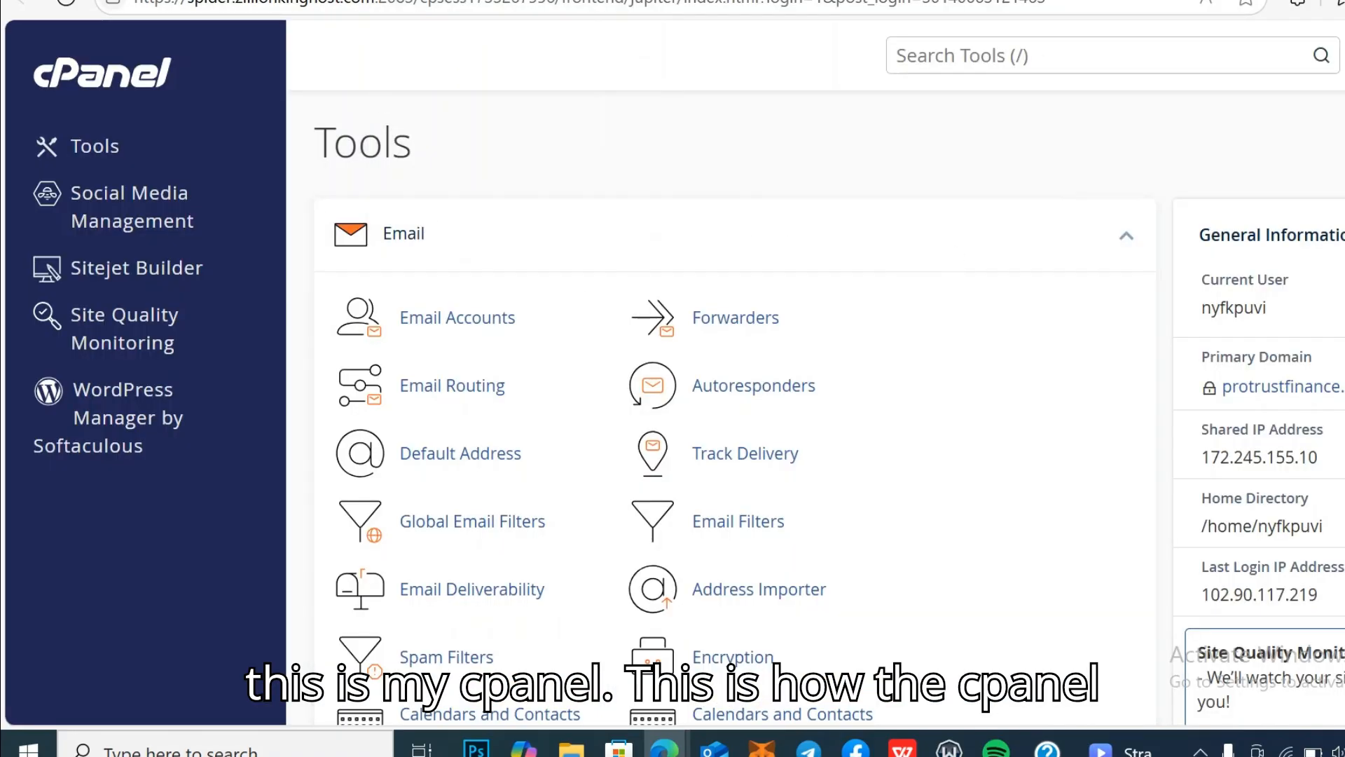
scroll(701, 421, down, 7)
scroll(701, 420, up, 7)
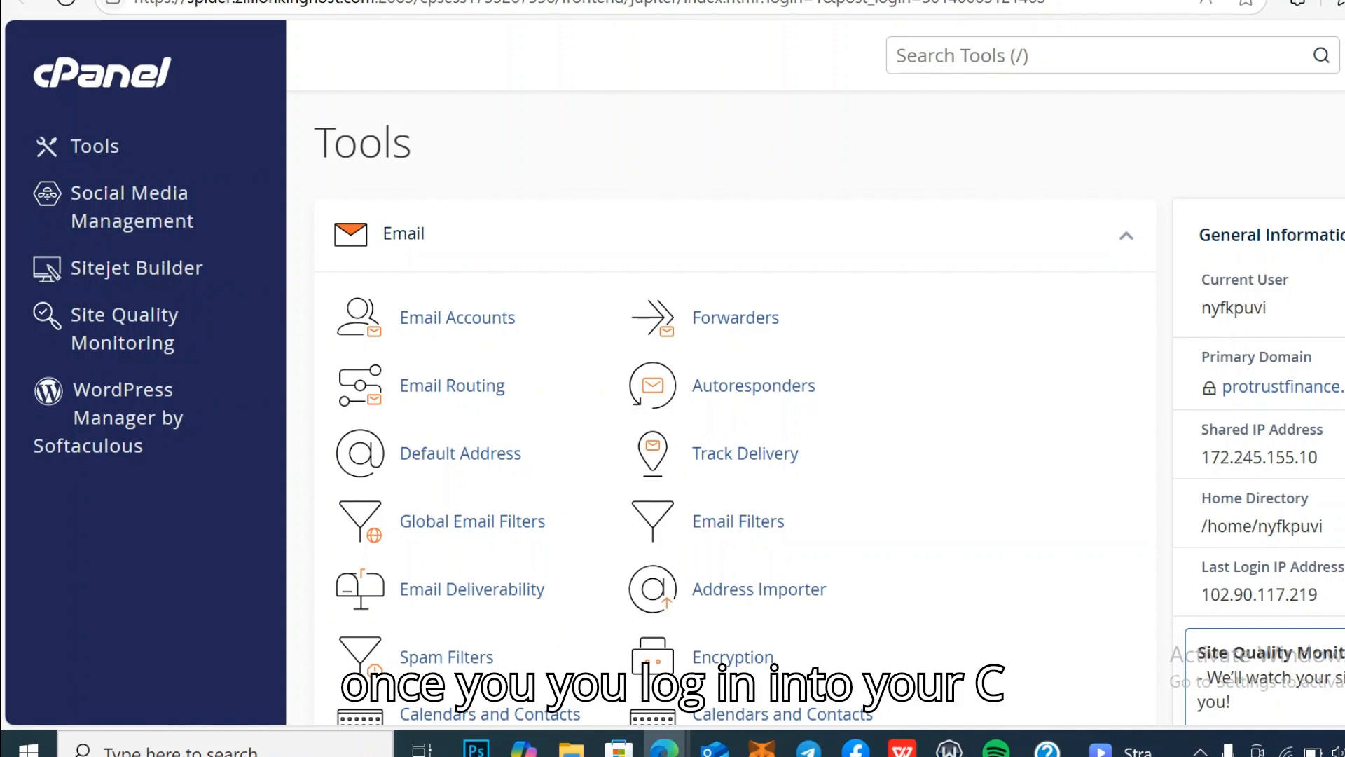
scroll(827, 413, down, 2)
scroll(826, 413, down, 8)
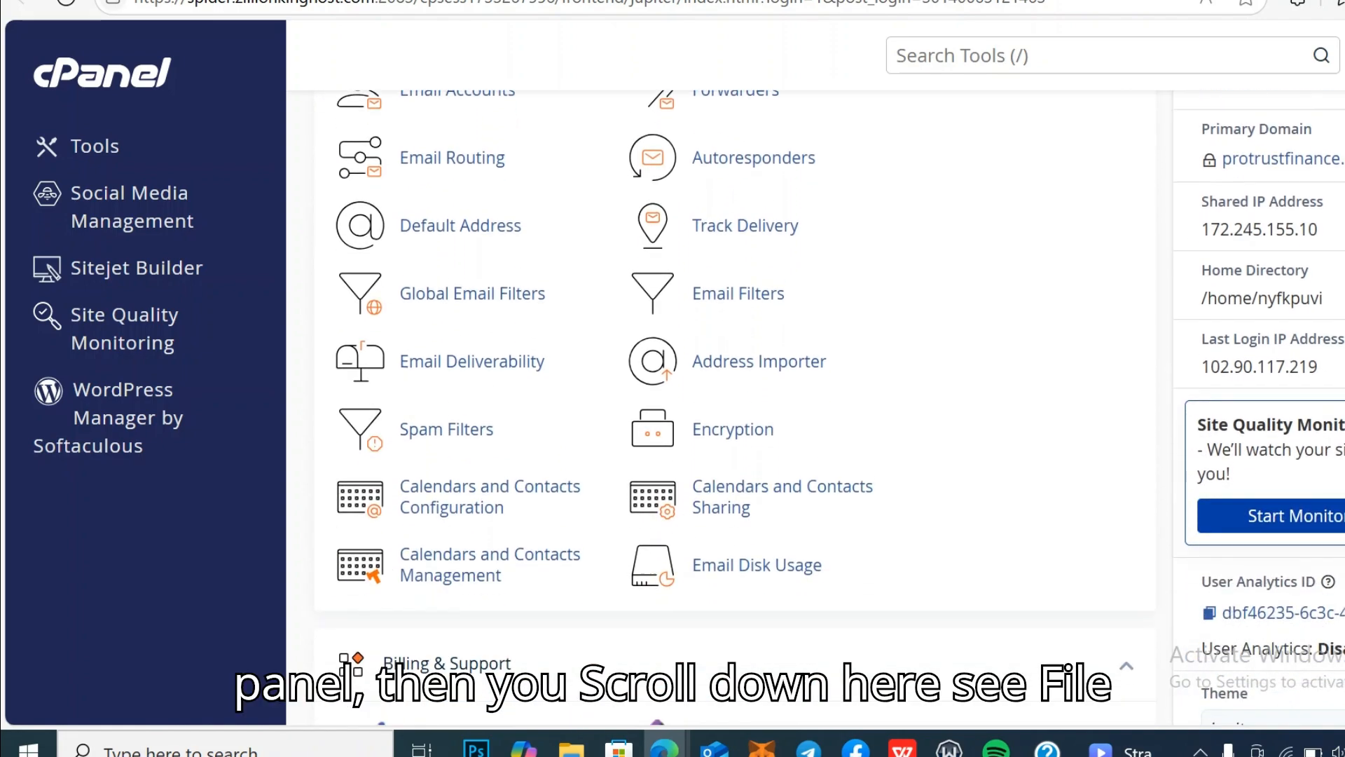
scroll(474, 293, down, 10)
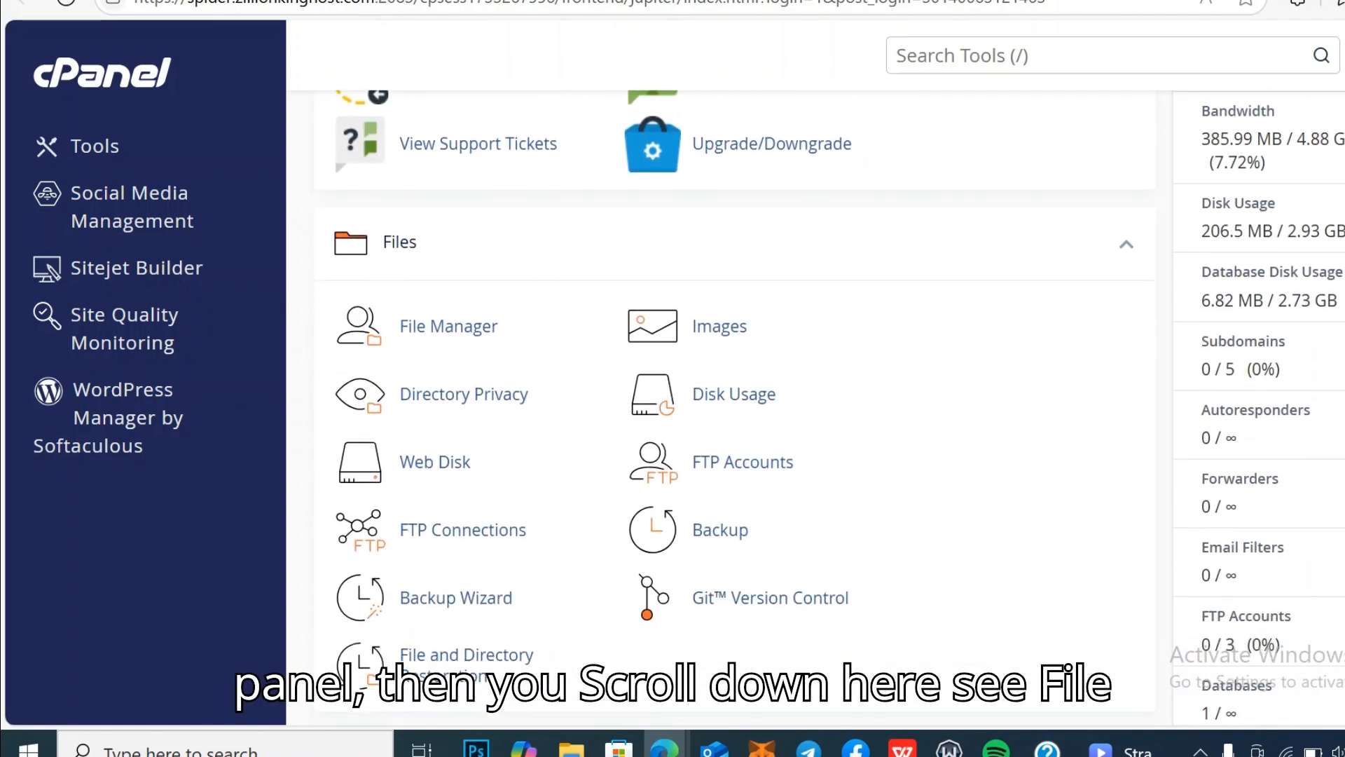
Step: Launch File Manager and open the public_html folder
click(453, 332)
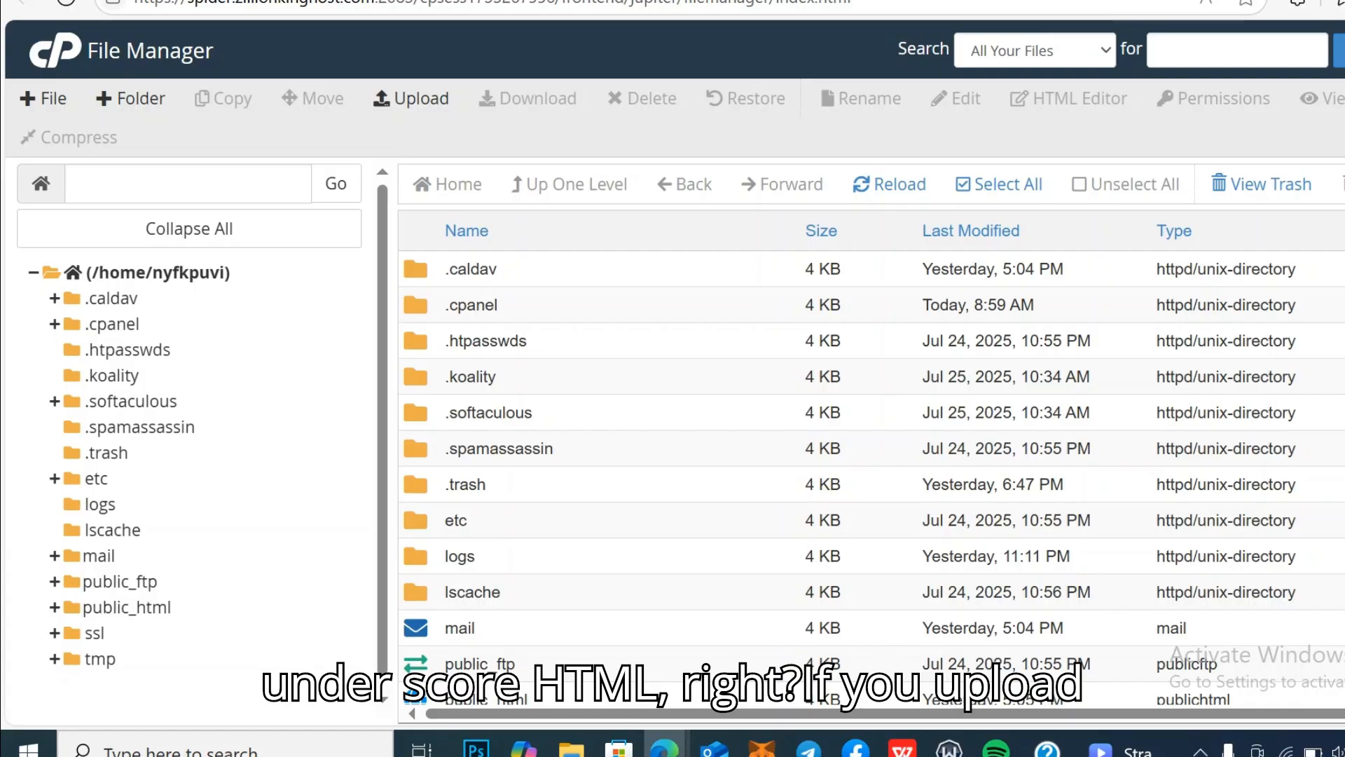
scroll(872, 477, down, 5)
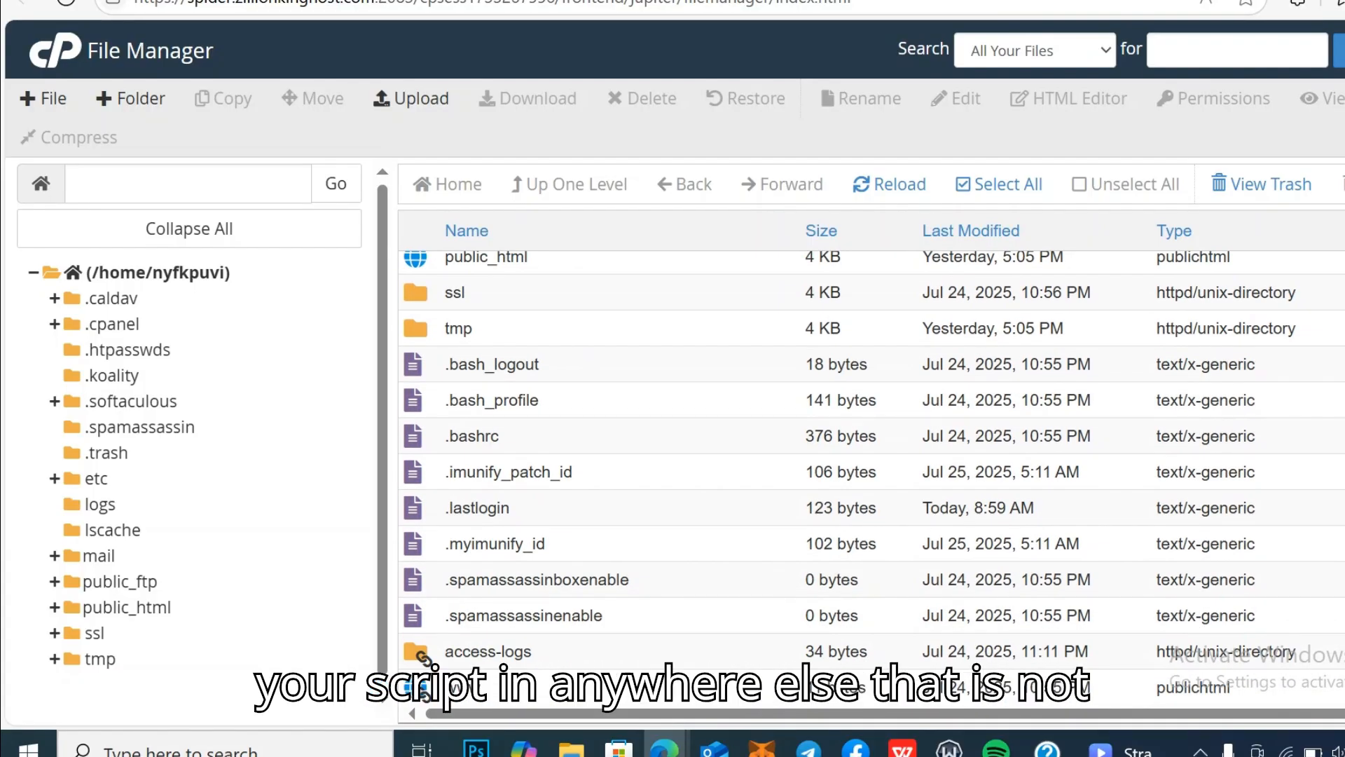
scroll(872, 477, up, 3)
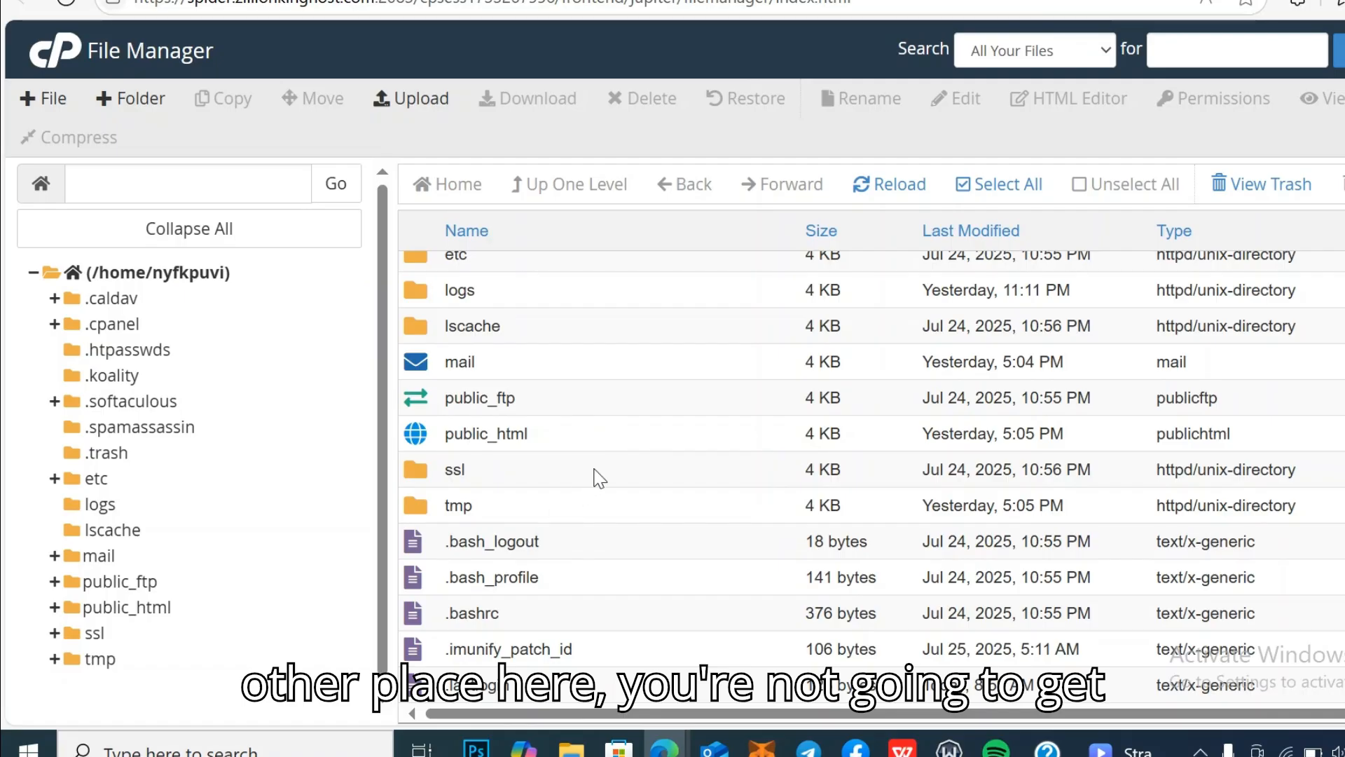
click(621, 429)
click(621, 430)
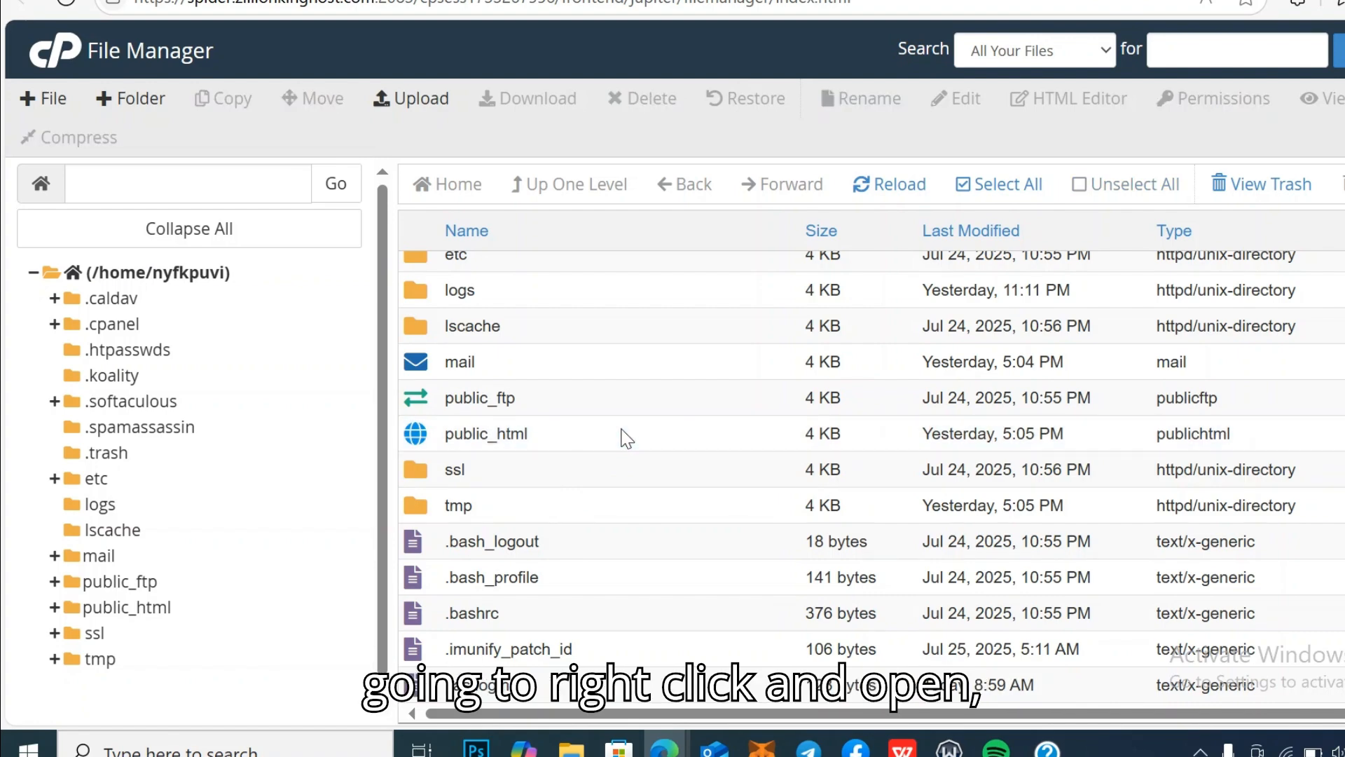
double_click(622, 430)
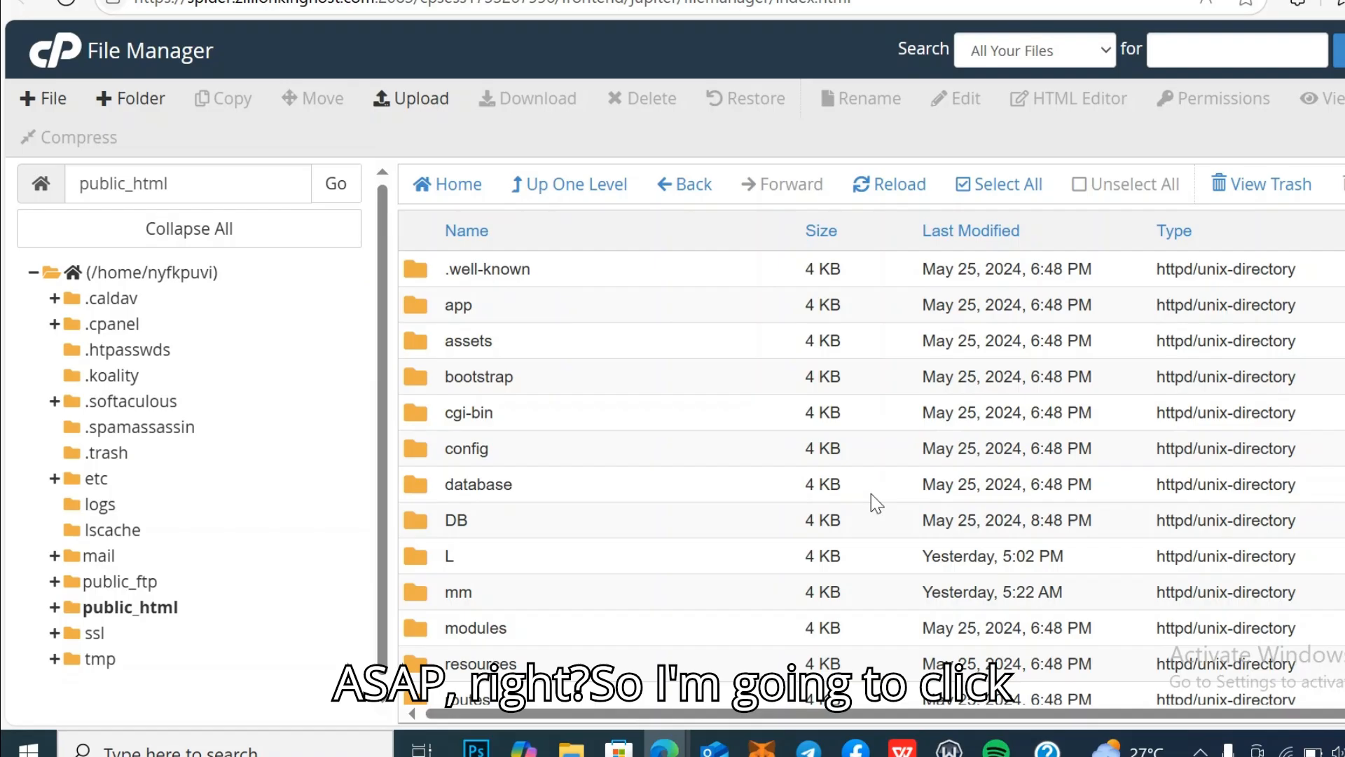
Step: Create a new folder named 'courier' in public_html and open it
click(144, 102)
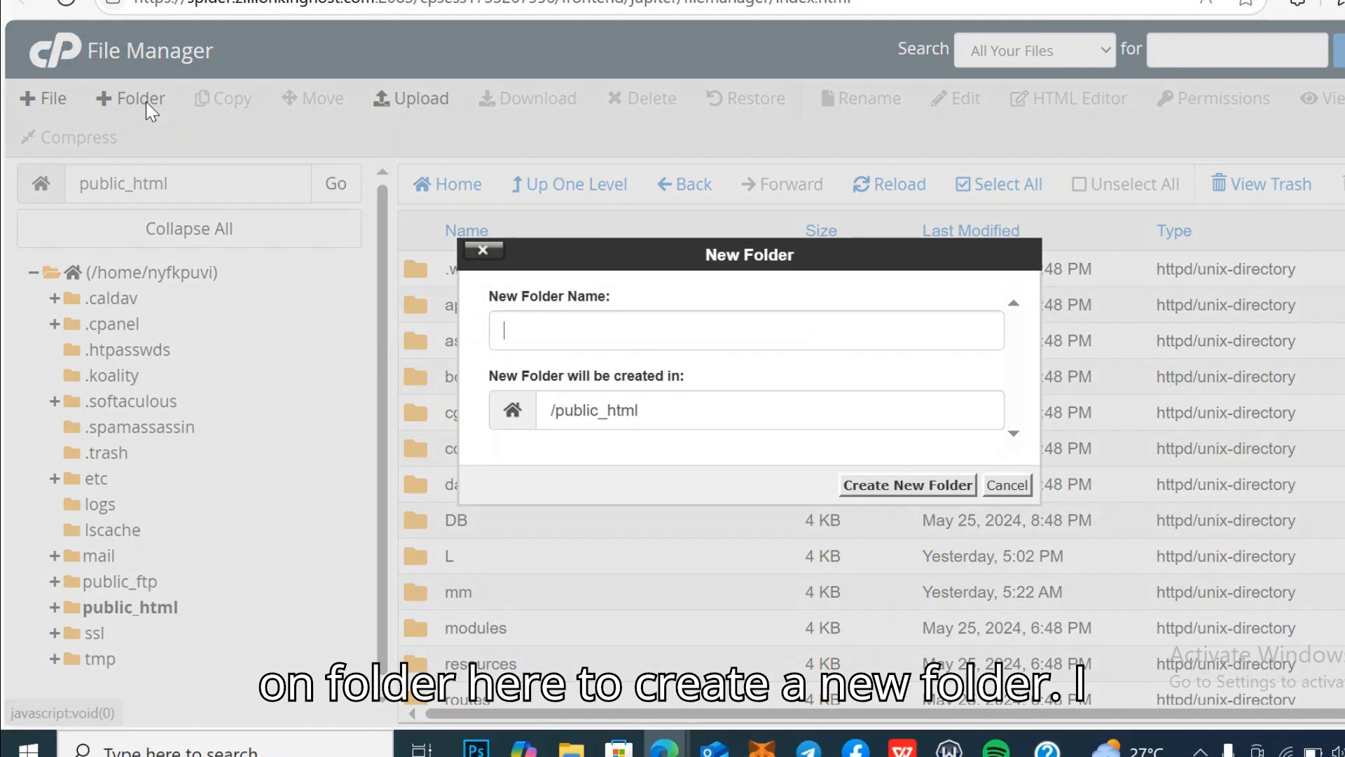
click(547, 320)
text(courier)
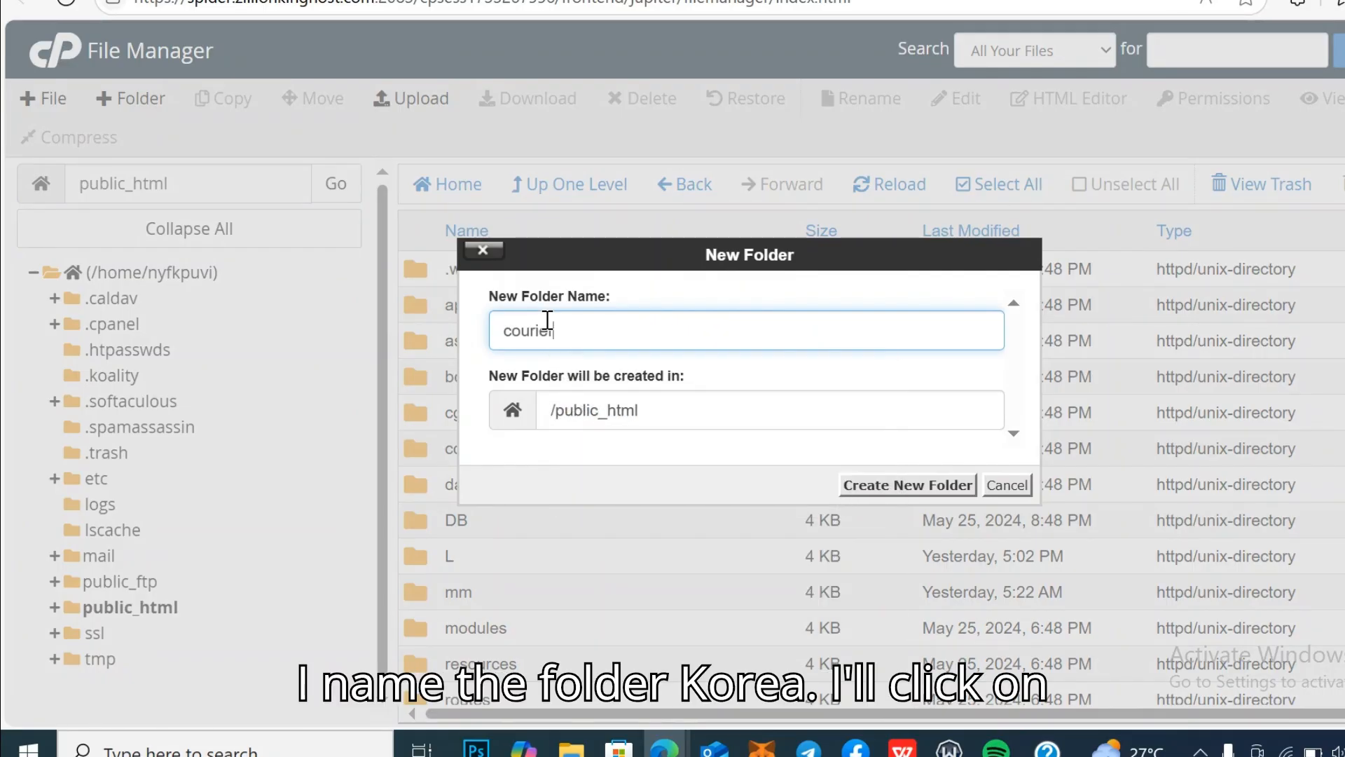
click(886, 478)
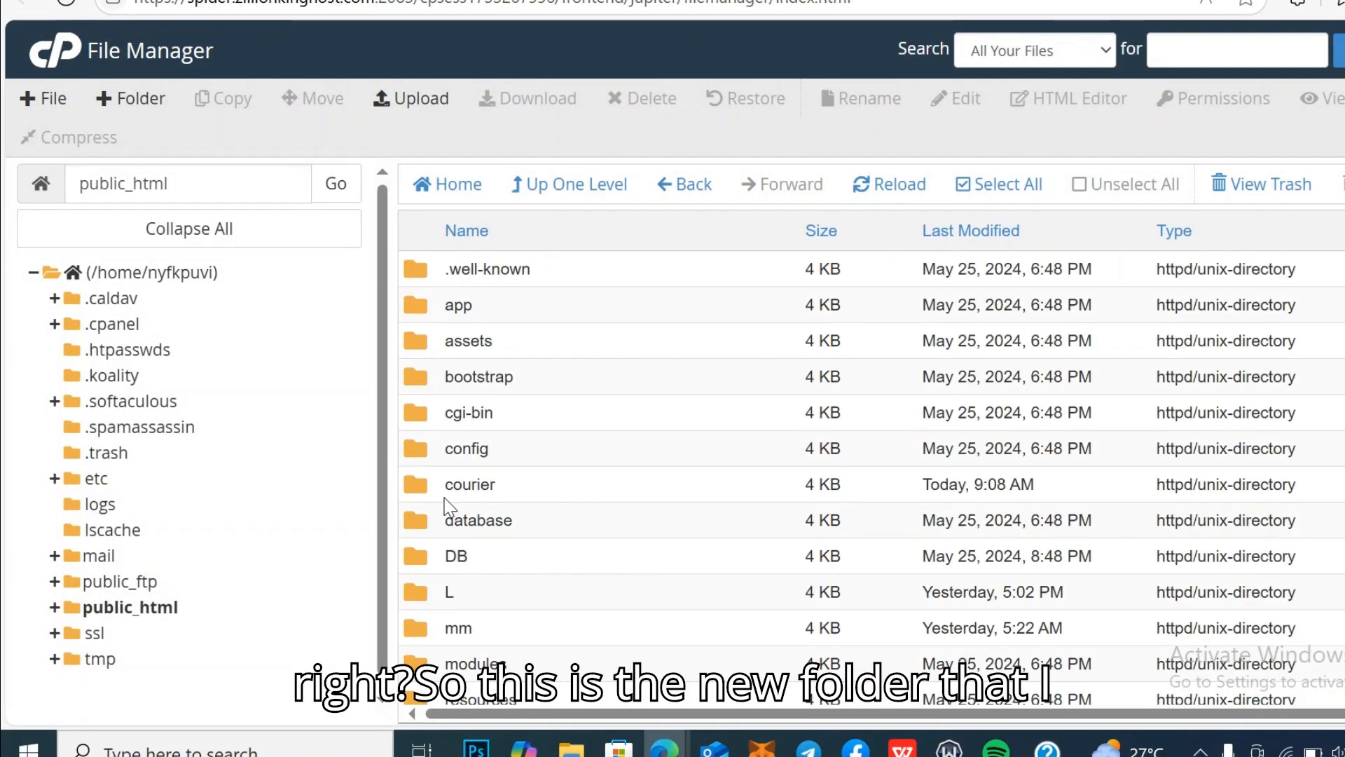
double_click(537, 491)
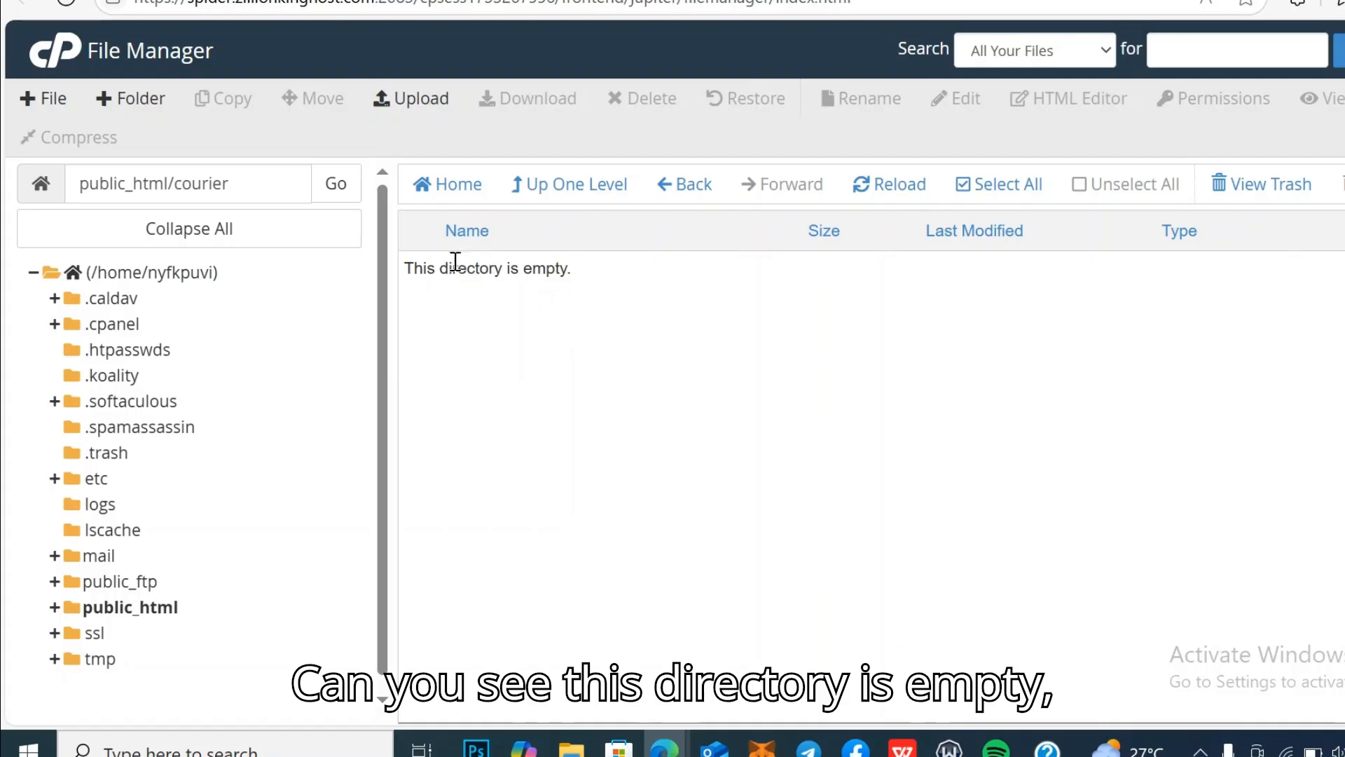
Step: Start uploading globalfreight.zip from Downloads into the courier folder
click(428, 99)
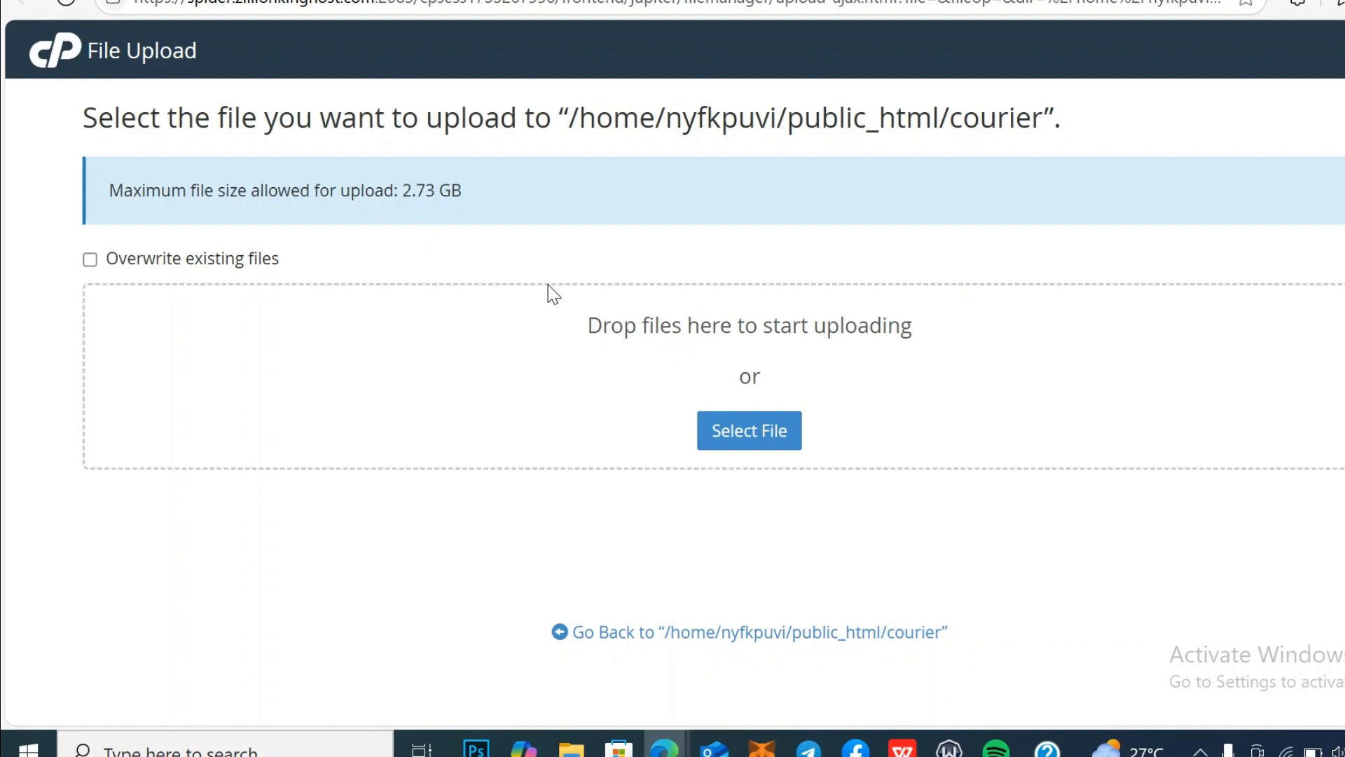
click(750, 422)
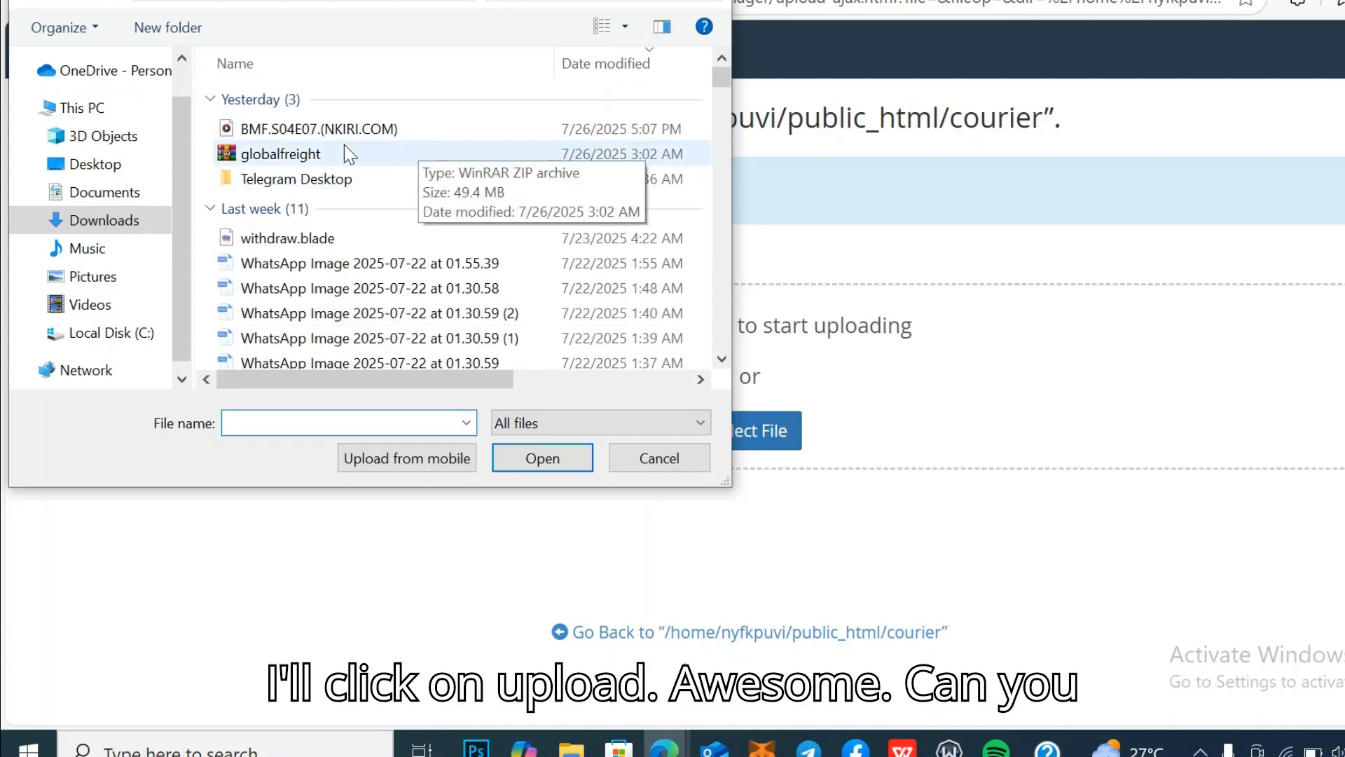
click(289, 148)
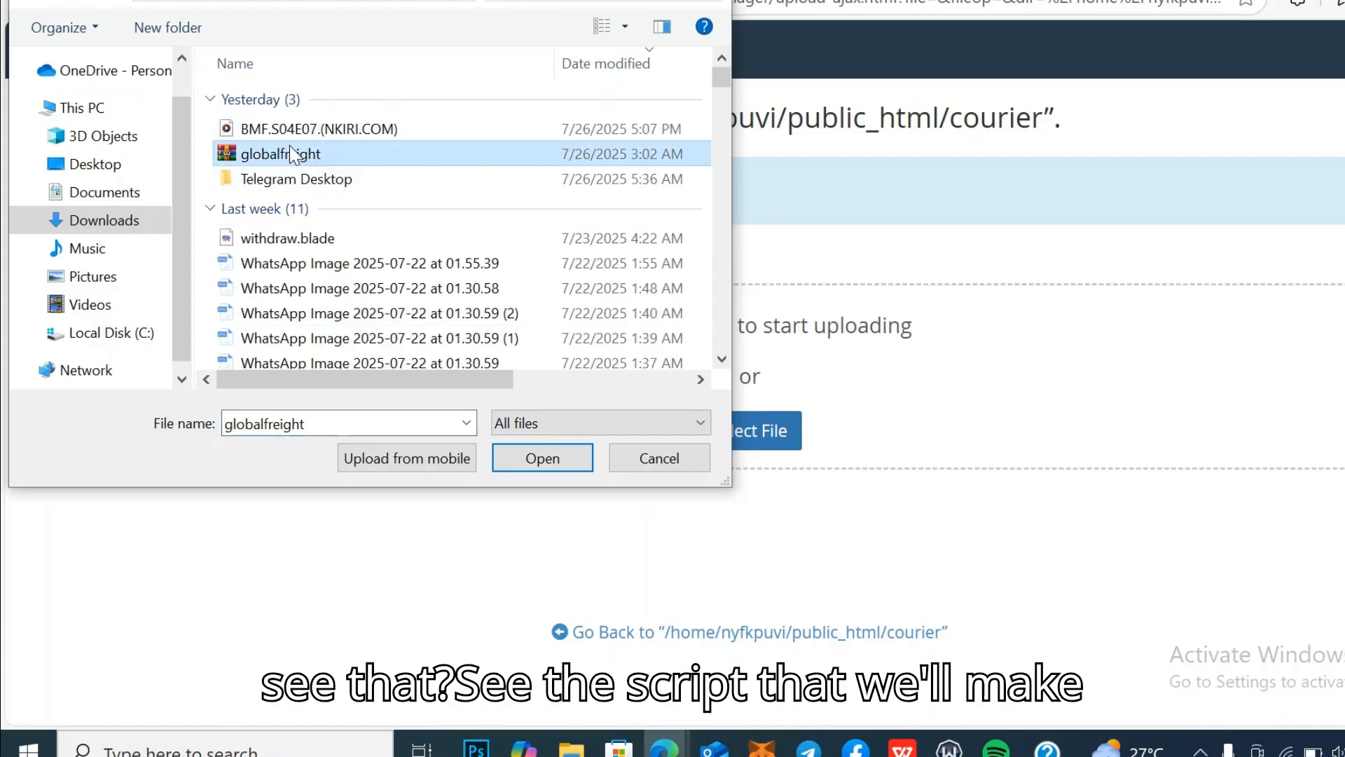
click(547, 459)
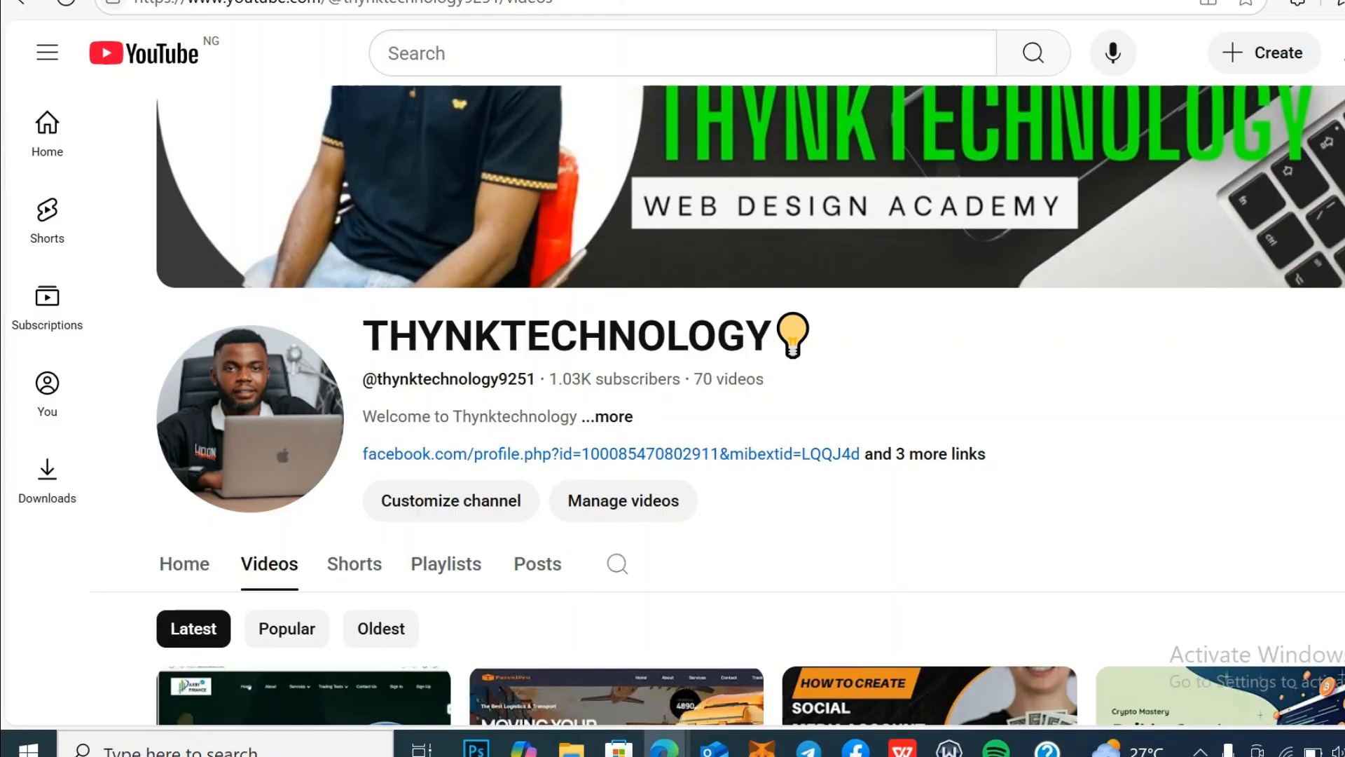
Step: Scroll through the YouTube channel's Videos list, then return to the cPanel File Upload tab
scroll(718, 404, down, 4)
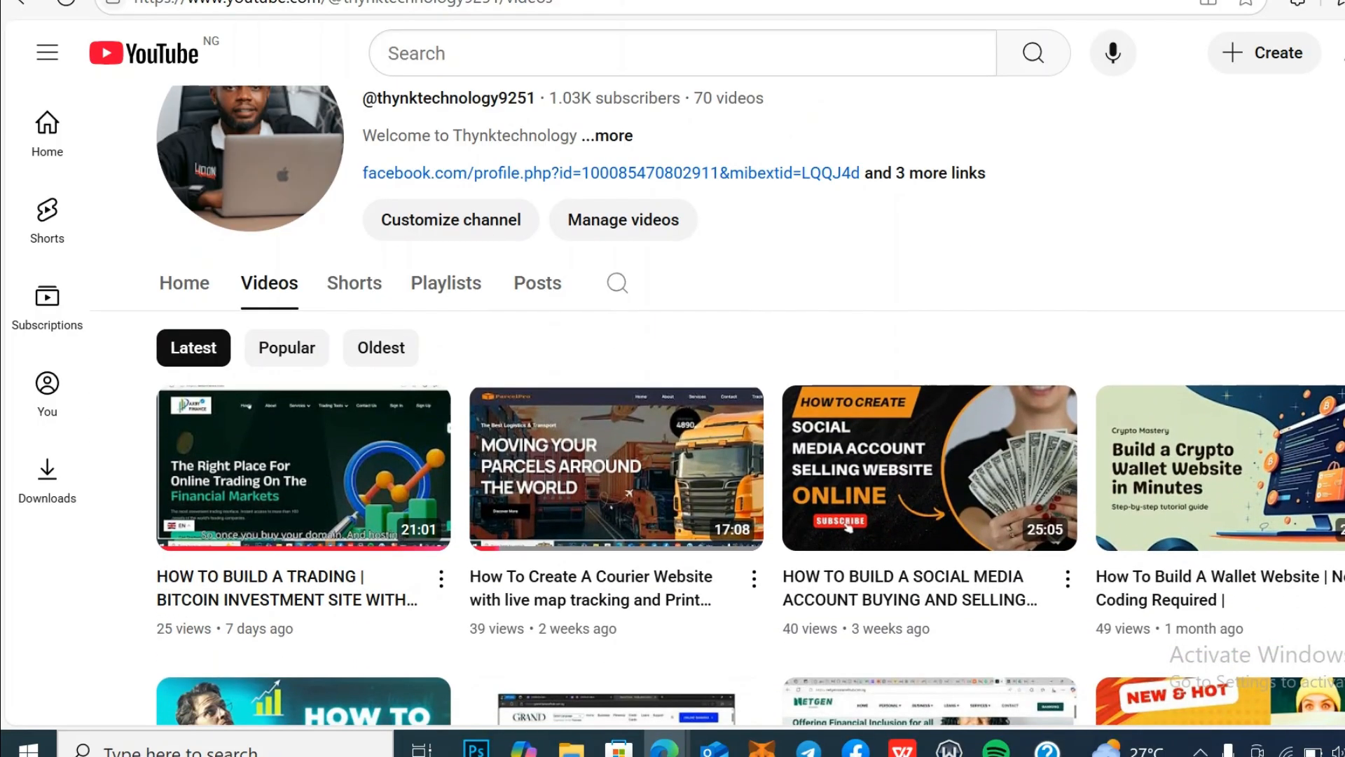
scroll(750, 404, down, 3)
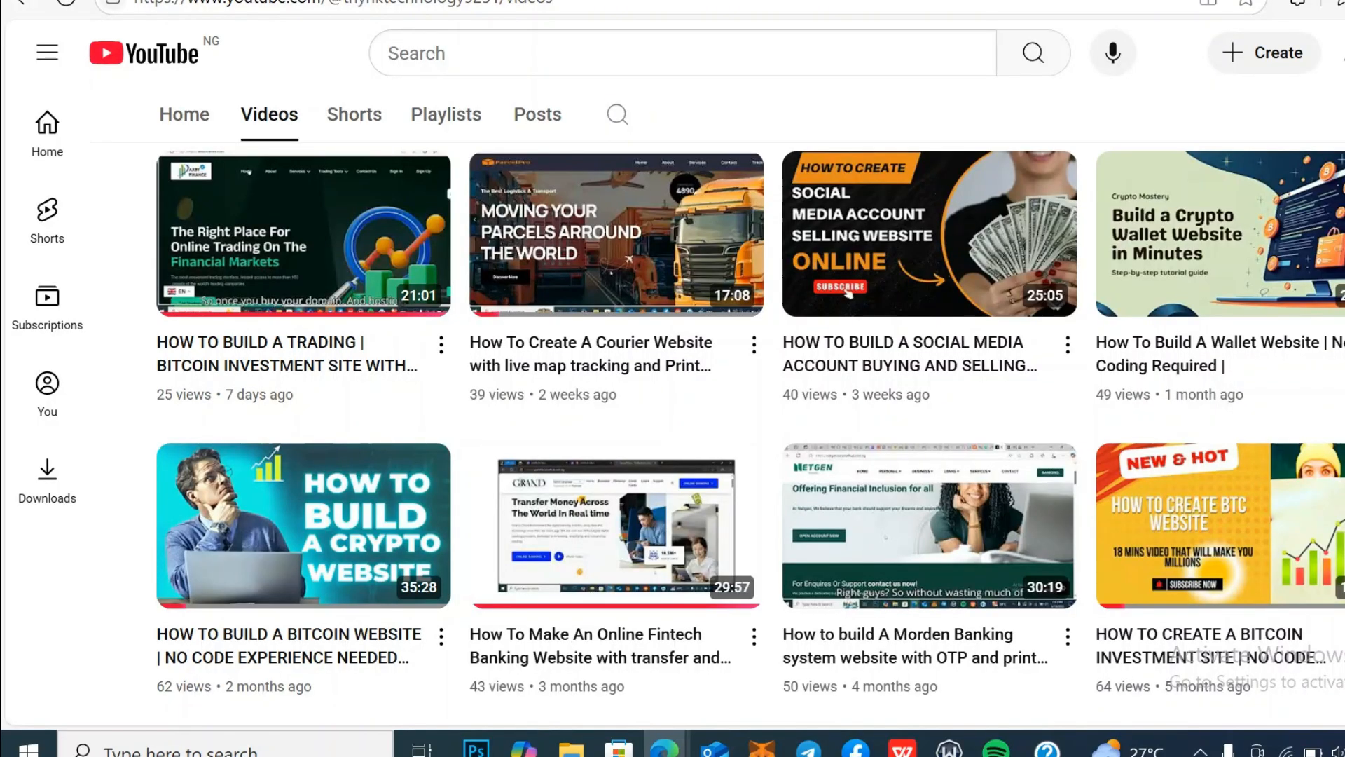
scroll(750, 433, down, 4)
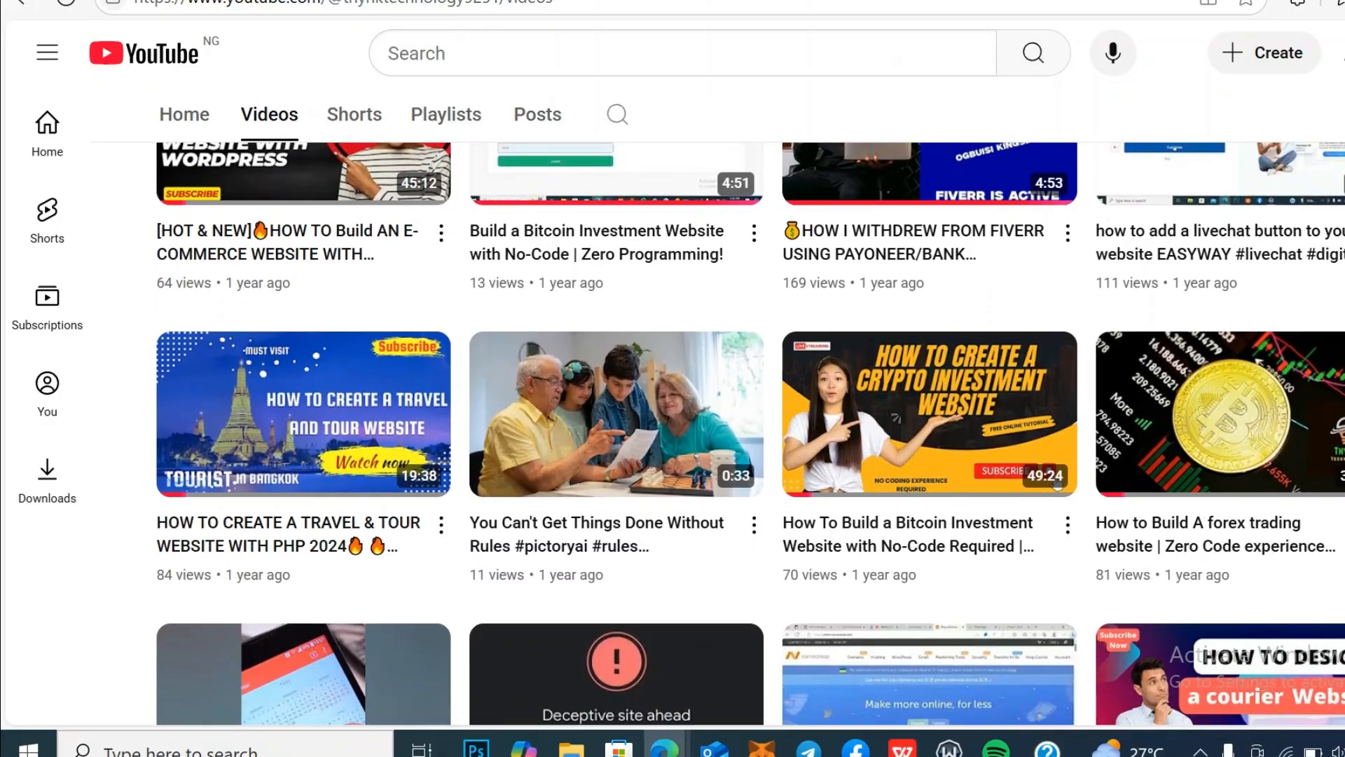
scroll(750, 433, down, 3)
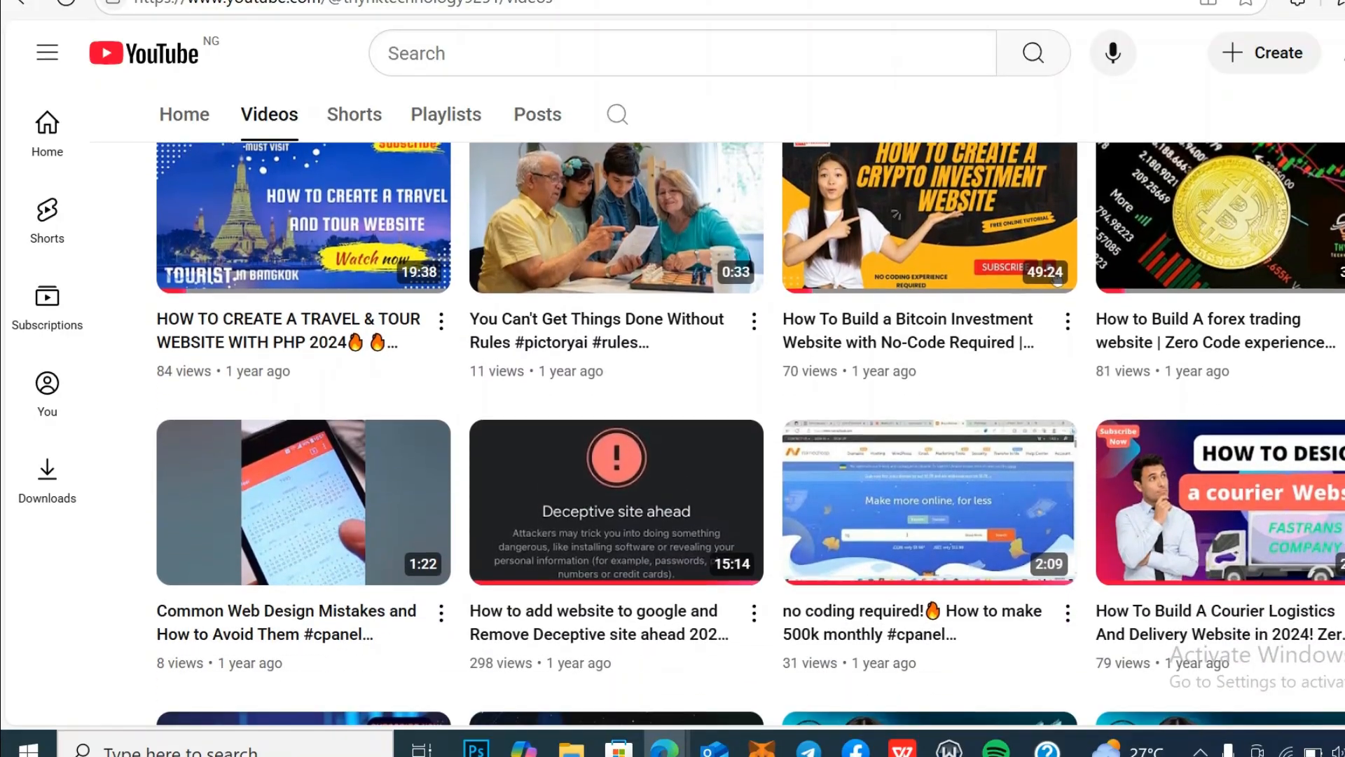
scroll(751, 433, down, 3)
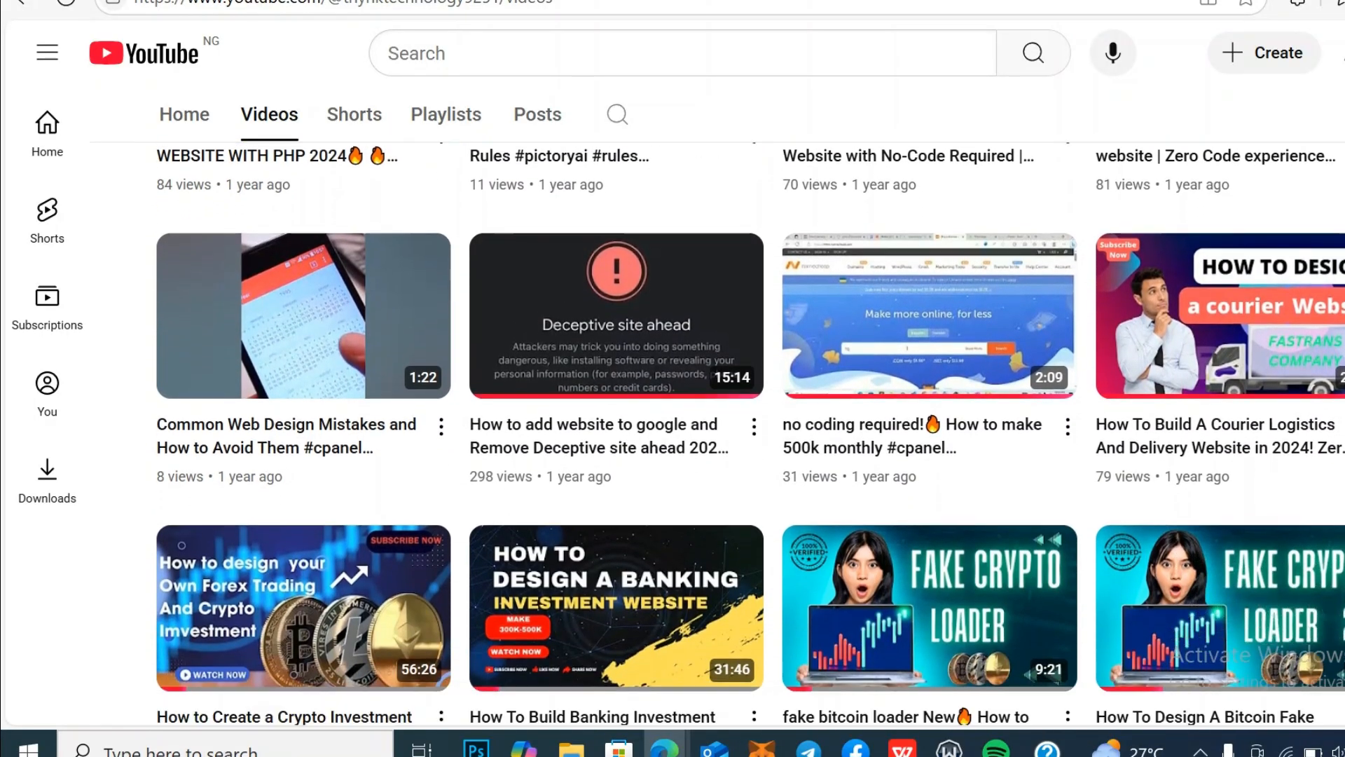
scroll(750, 433, down, 3)
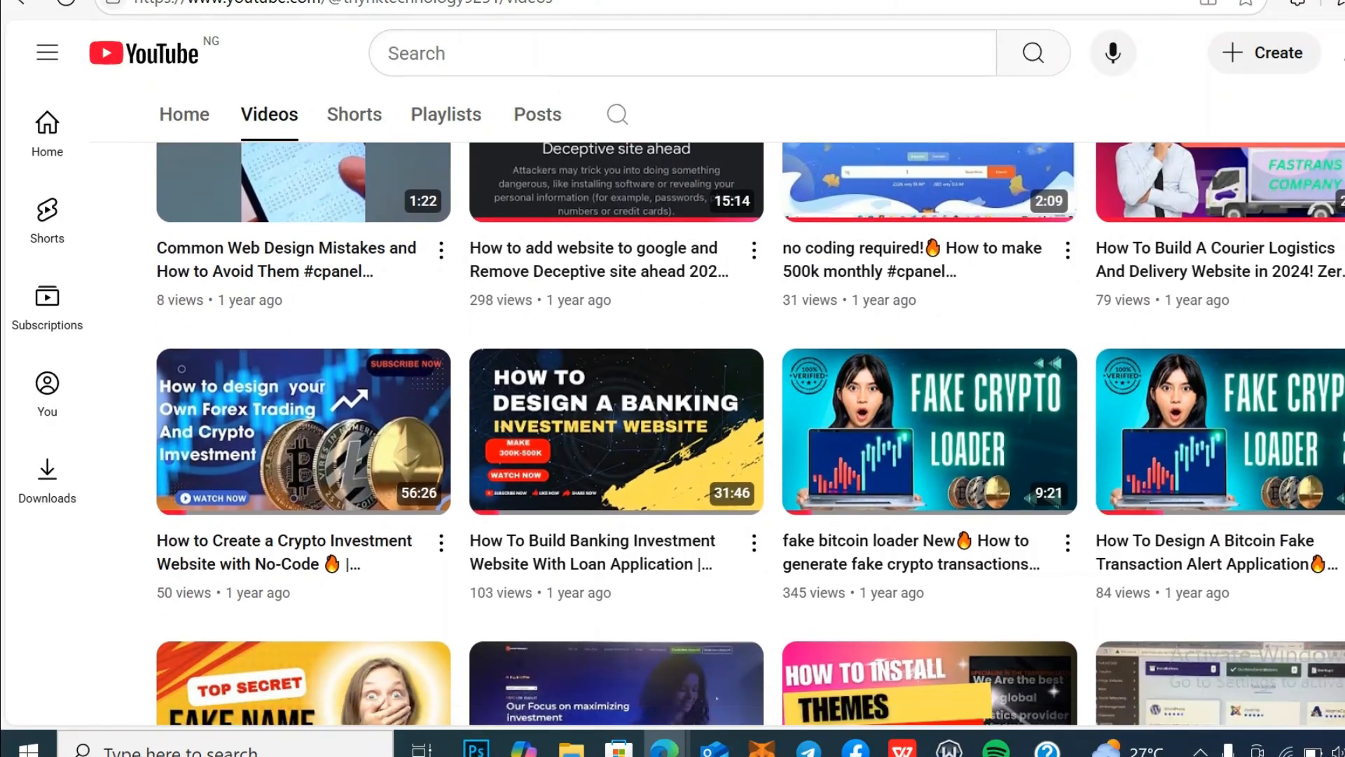
scroll(750, 433, down, 6)
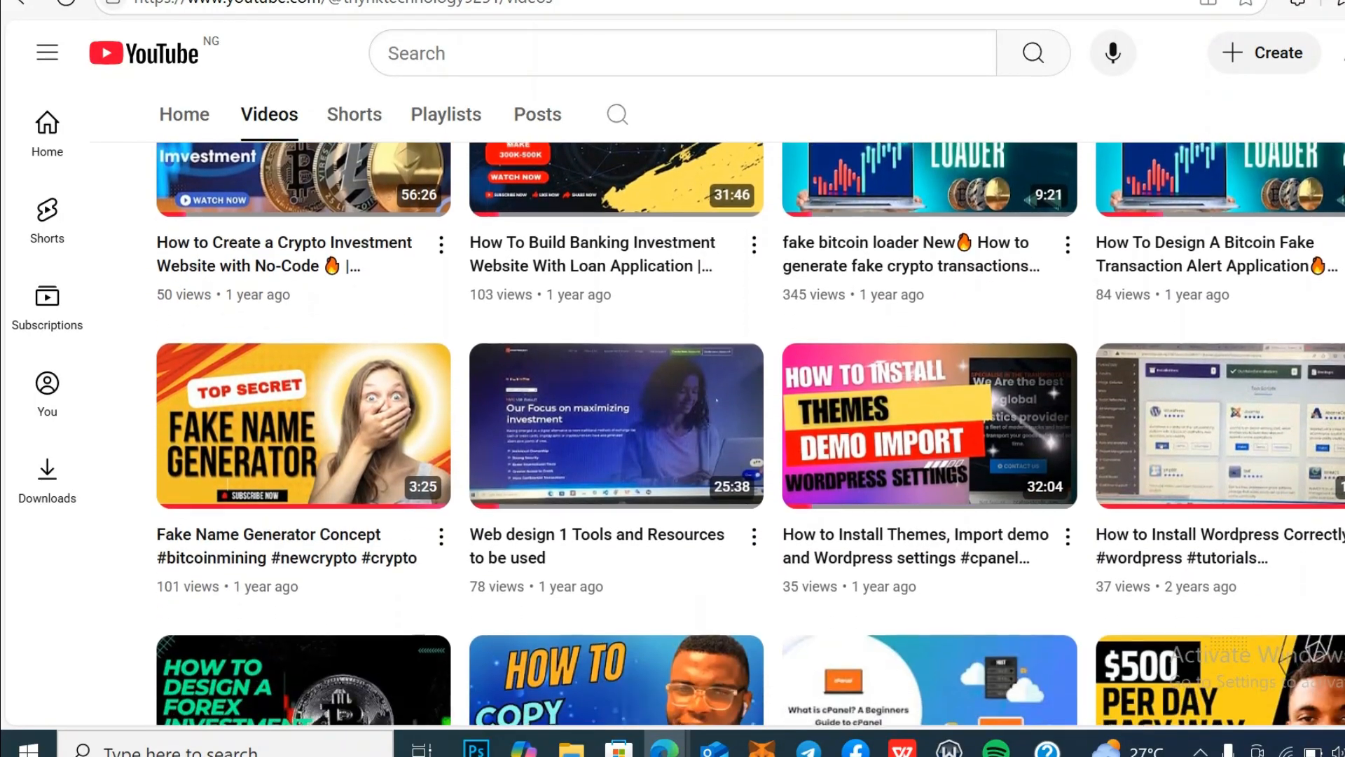
scroll(751, 433, down, 10)
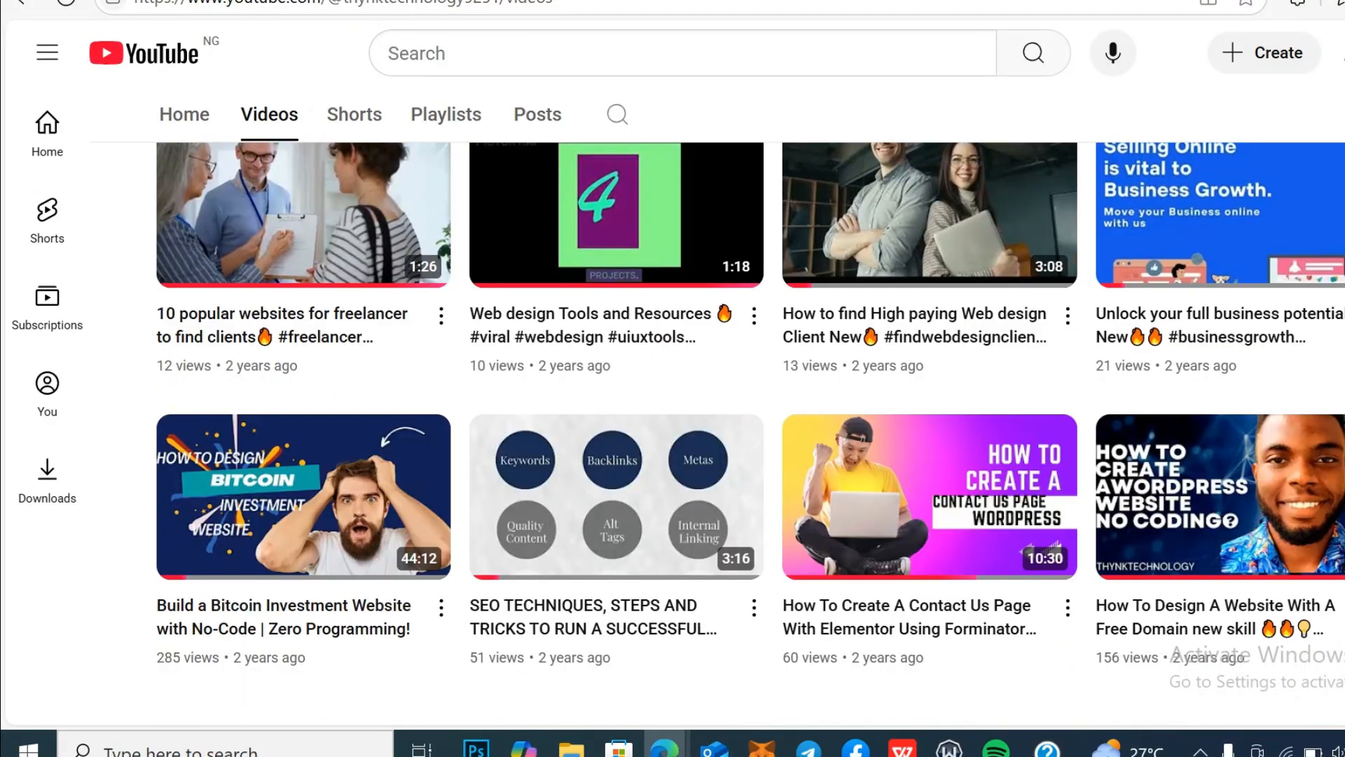
scroll(751, 433, up, 20)
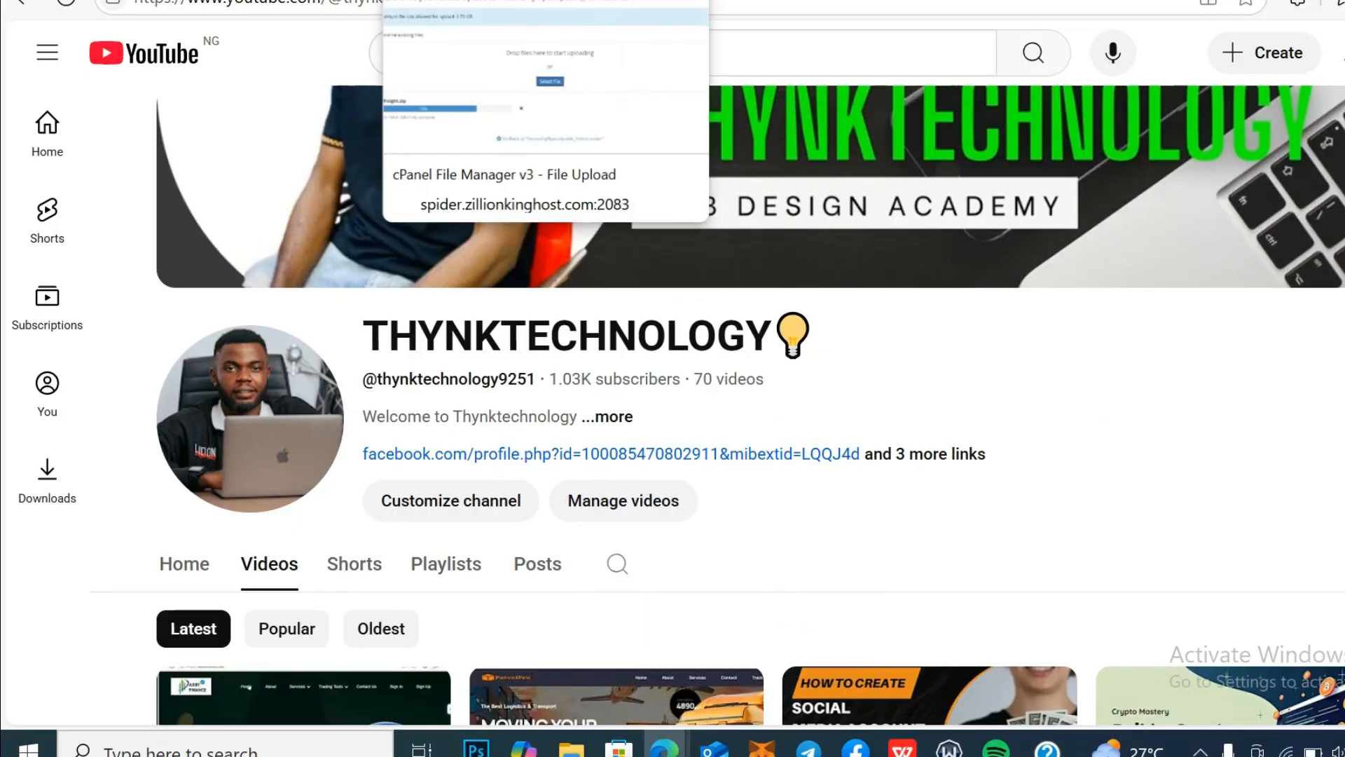
click(448, 1)
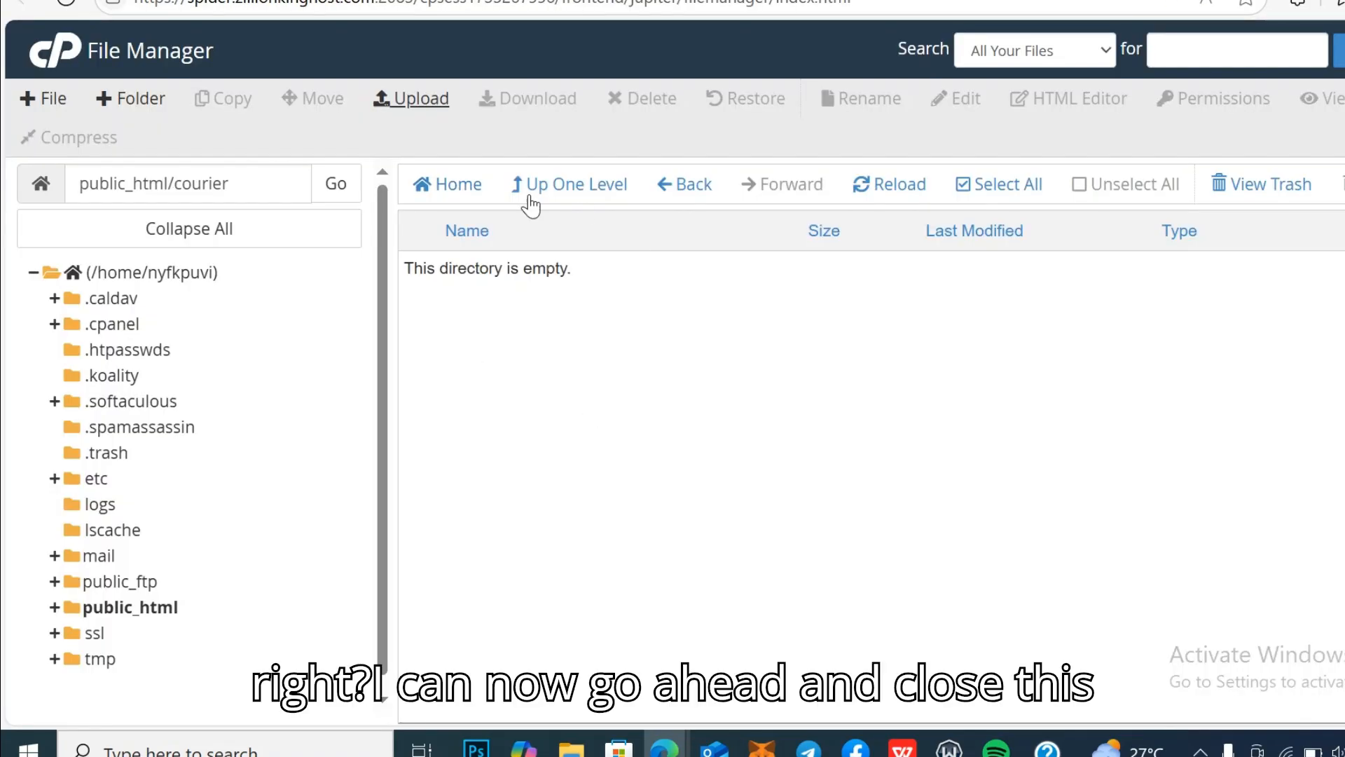
Step: Extract globalfreight.zip into /public_html/courier, keeping the default destination path
click(882, 198)
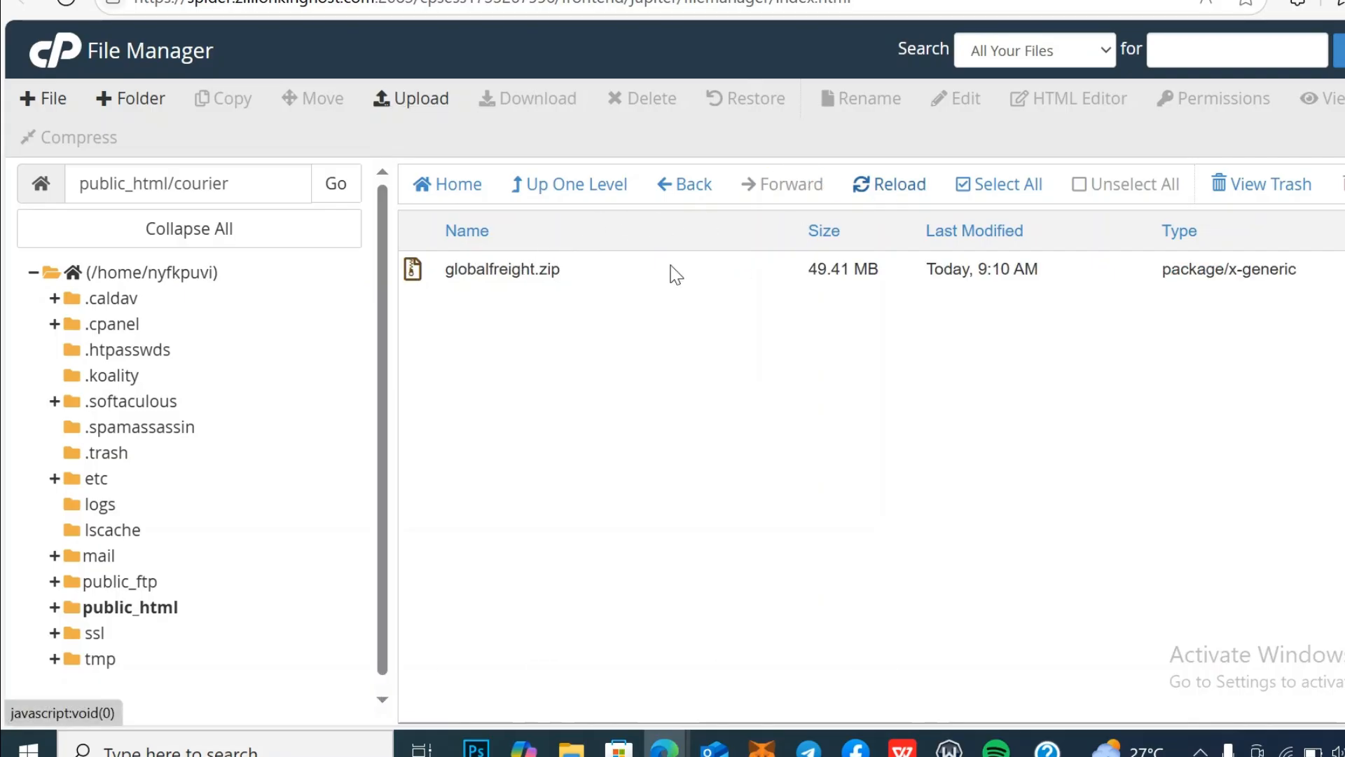
right_click(571, 275)
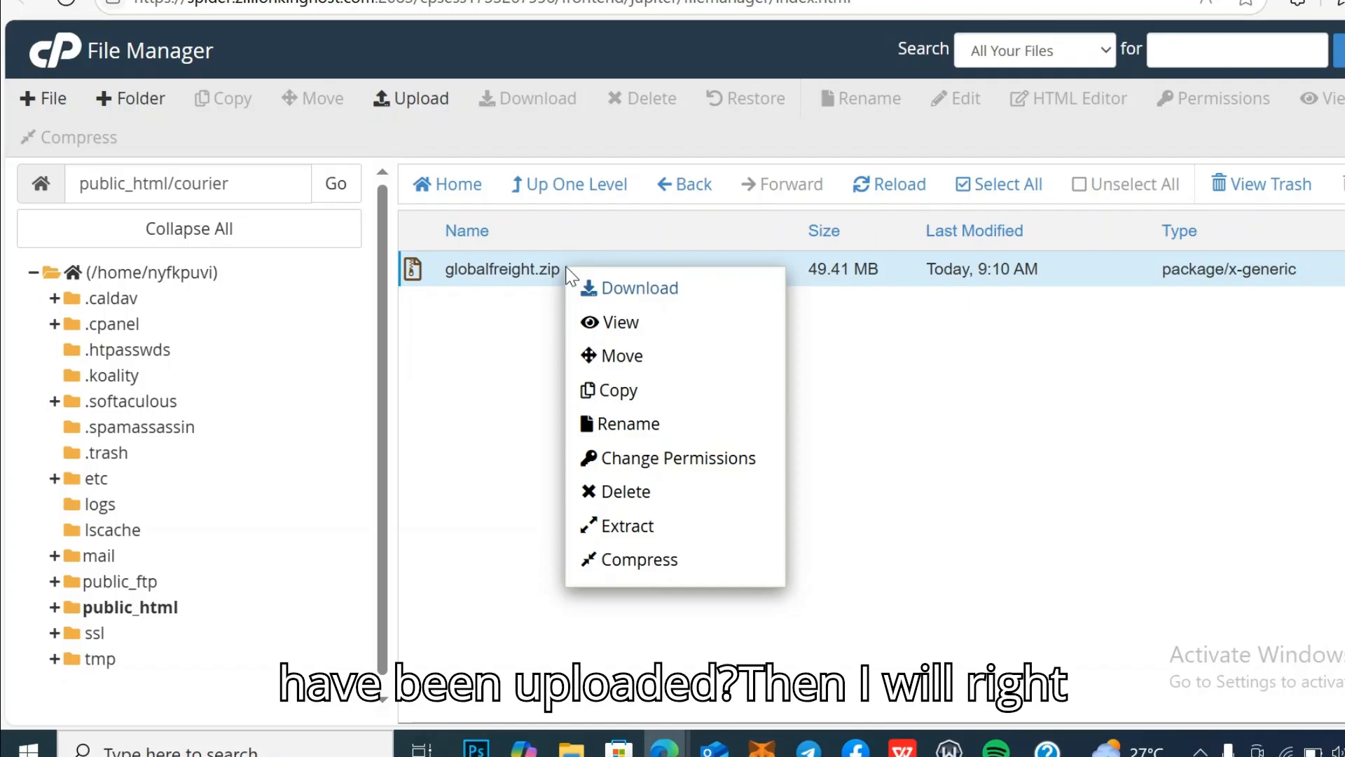
click(671, 526)
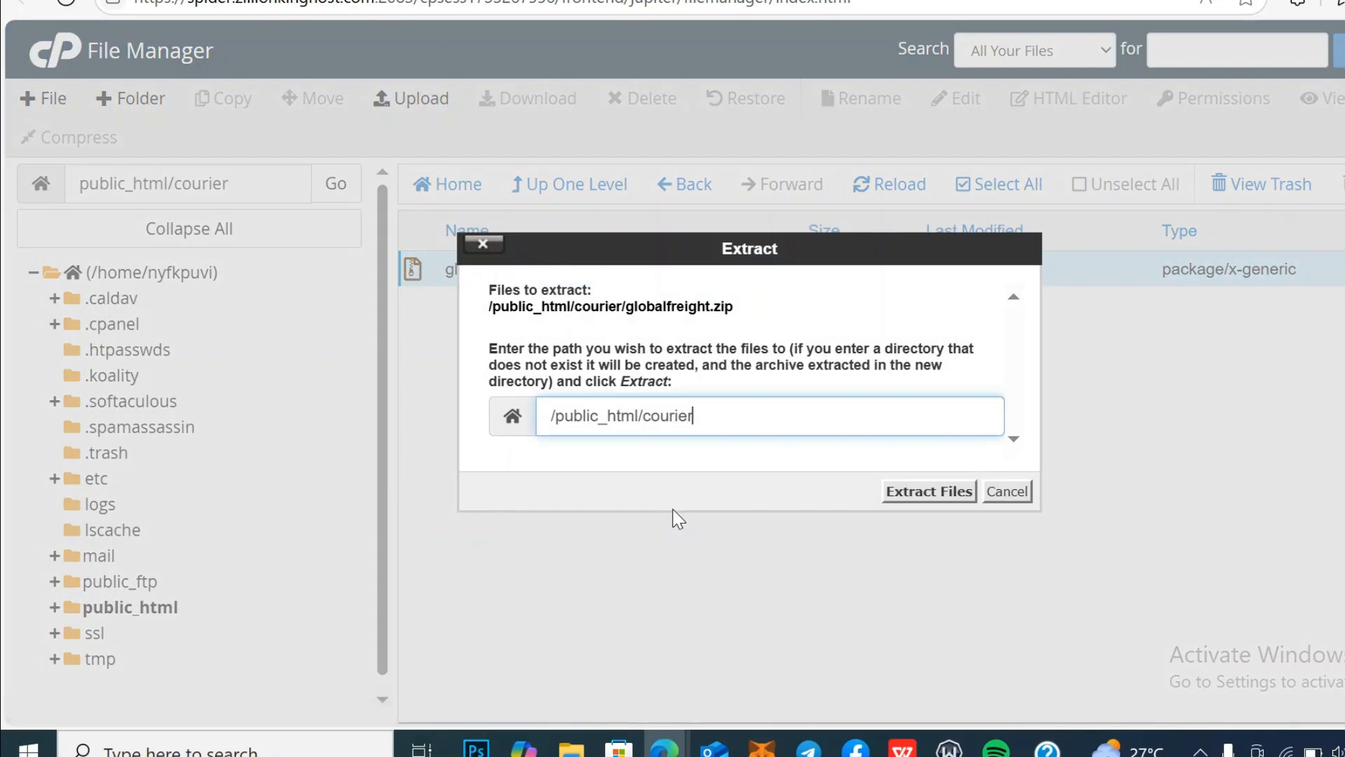
click(725, 414)
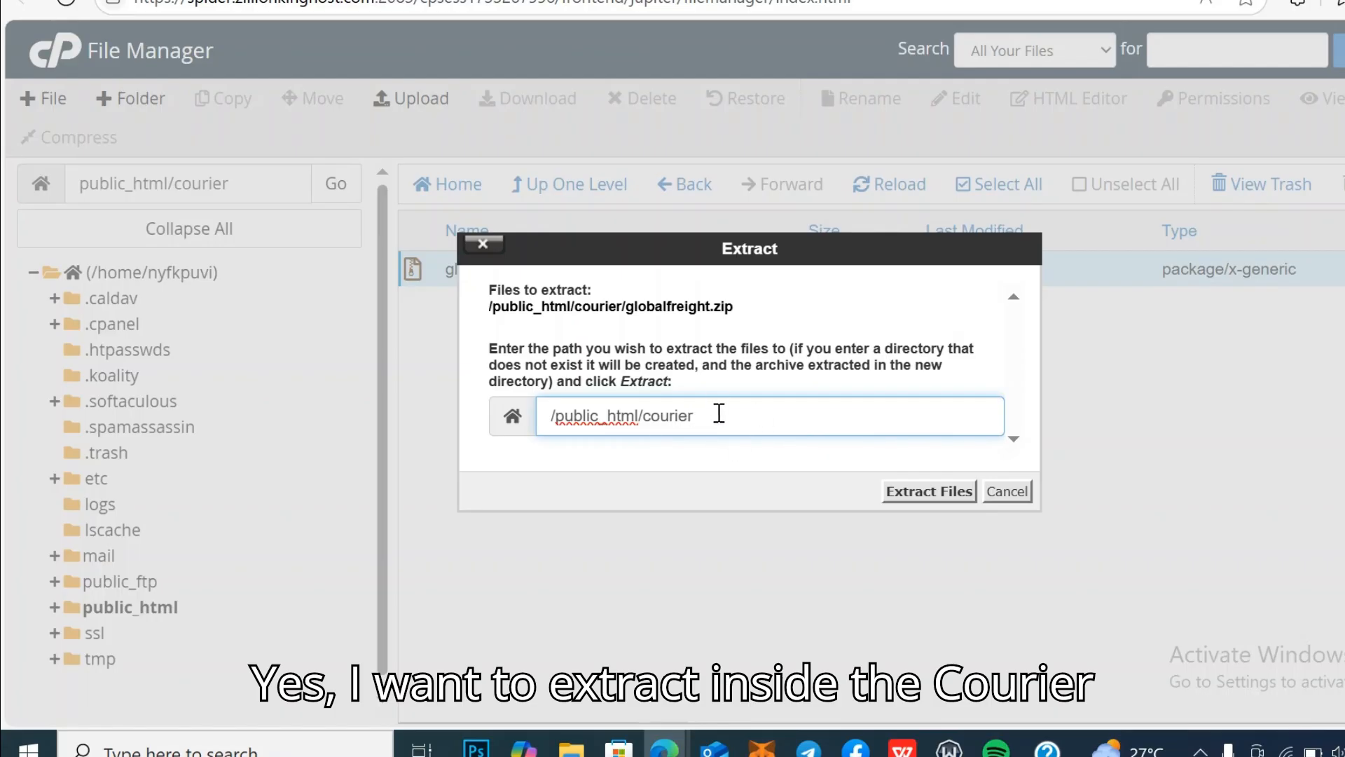
click(947, 493)
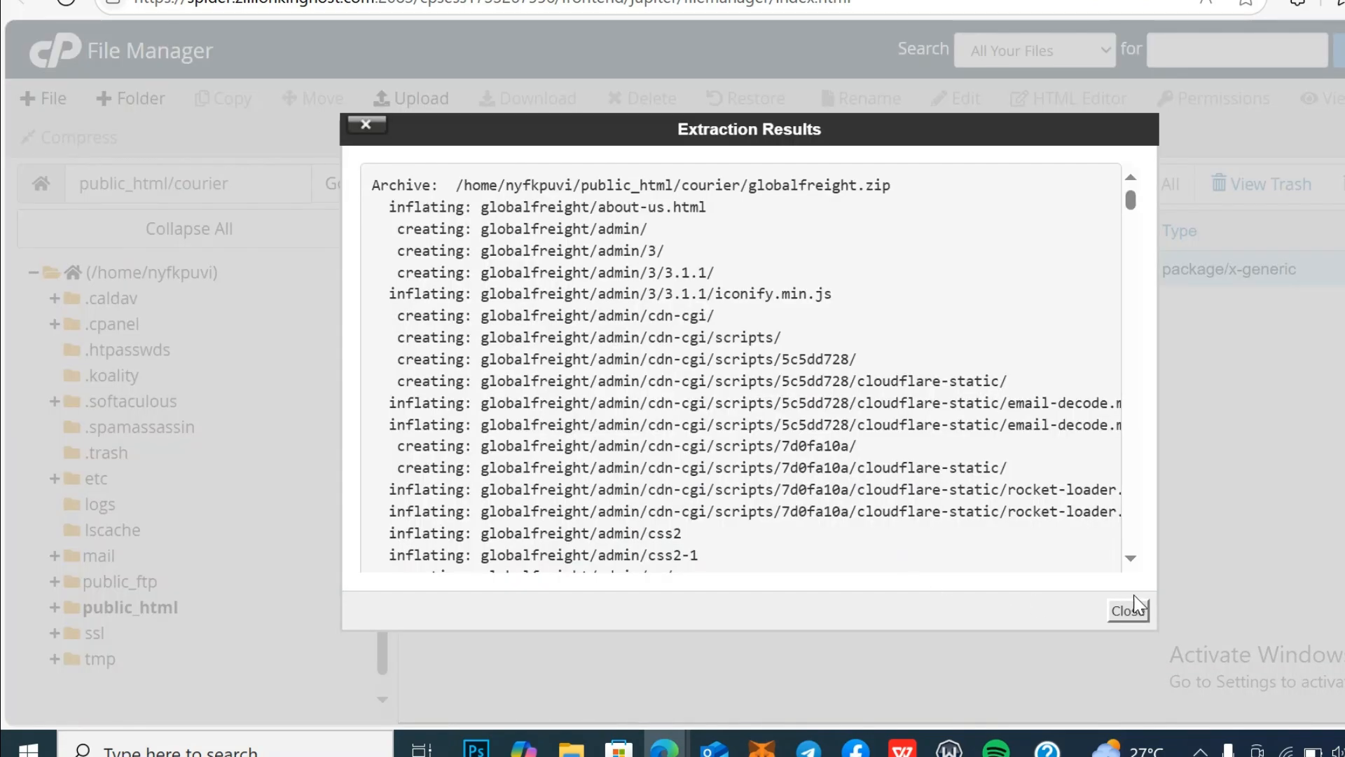
click(1128, 612)
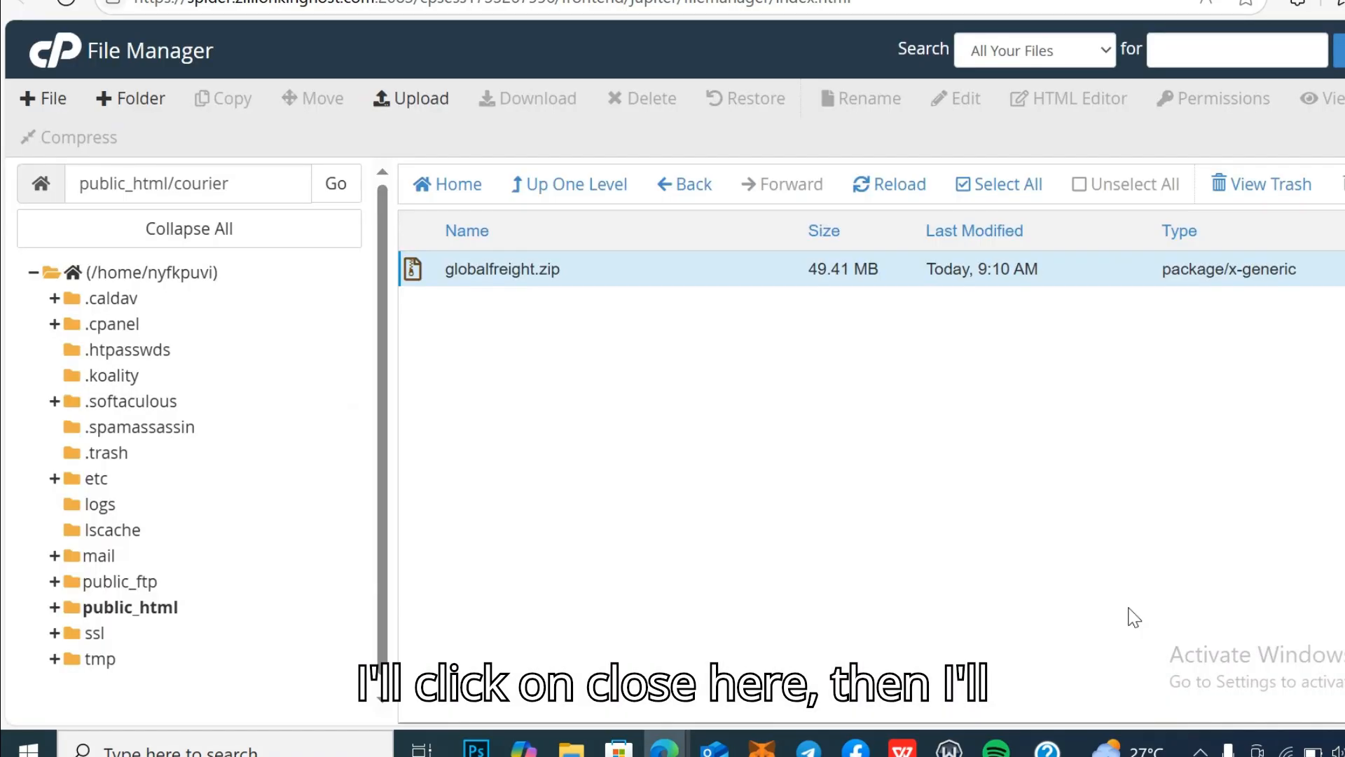
Step: Move all files from the globalfreight folder up into /public_html/courier by trimming 'globalfreight' from the destination
click(876, 192)
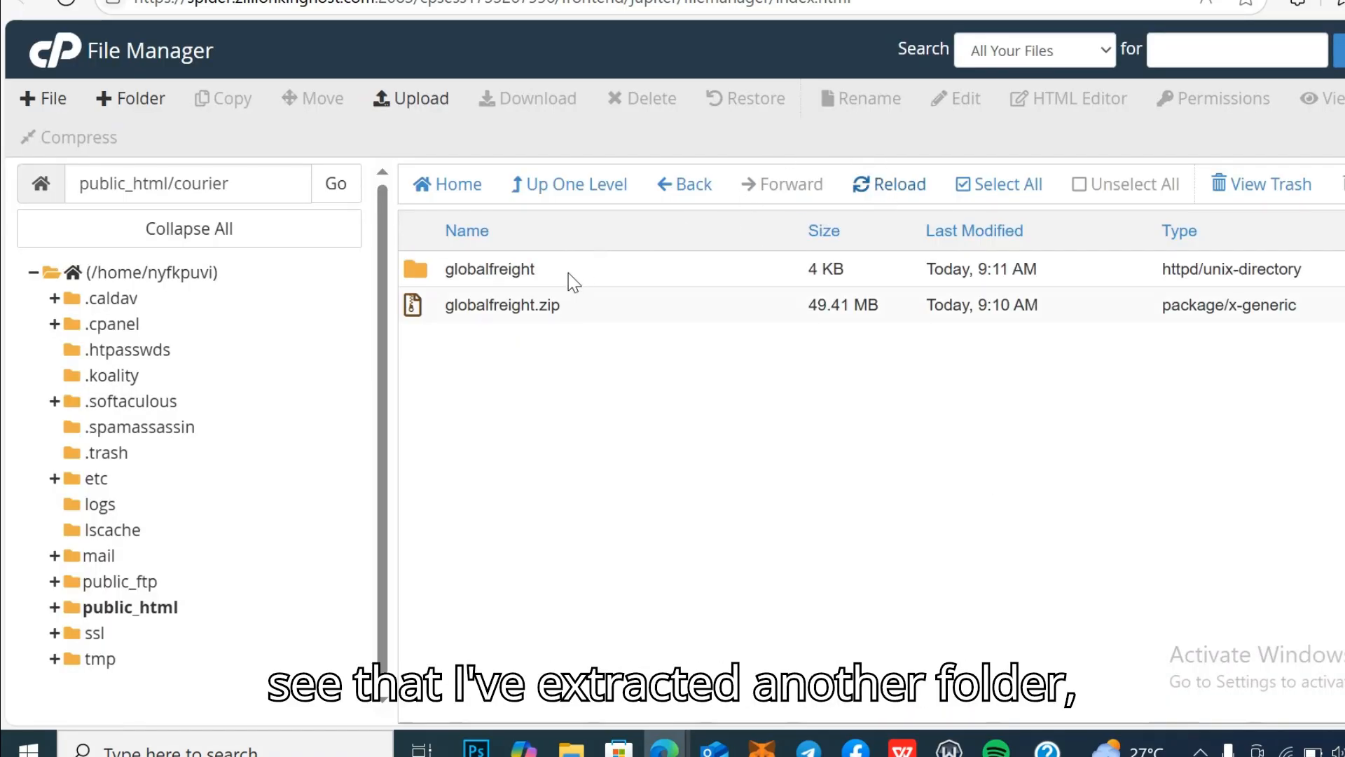
double_click(617, 269)
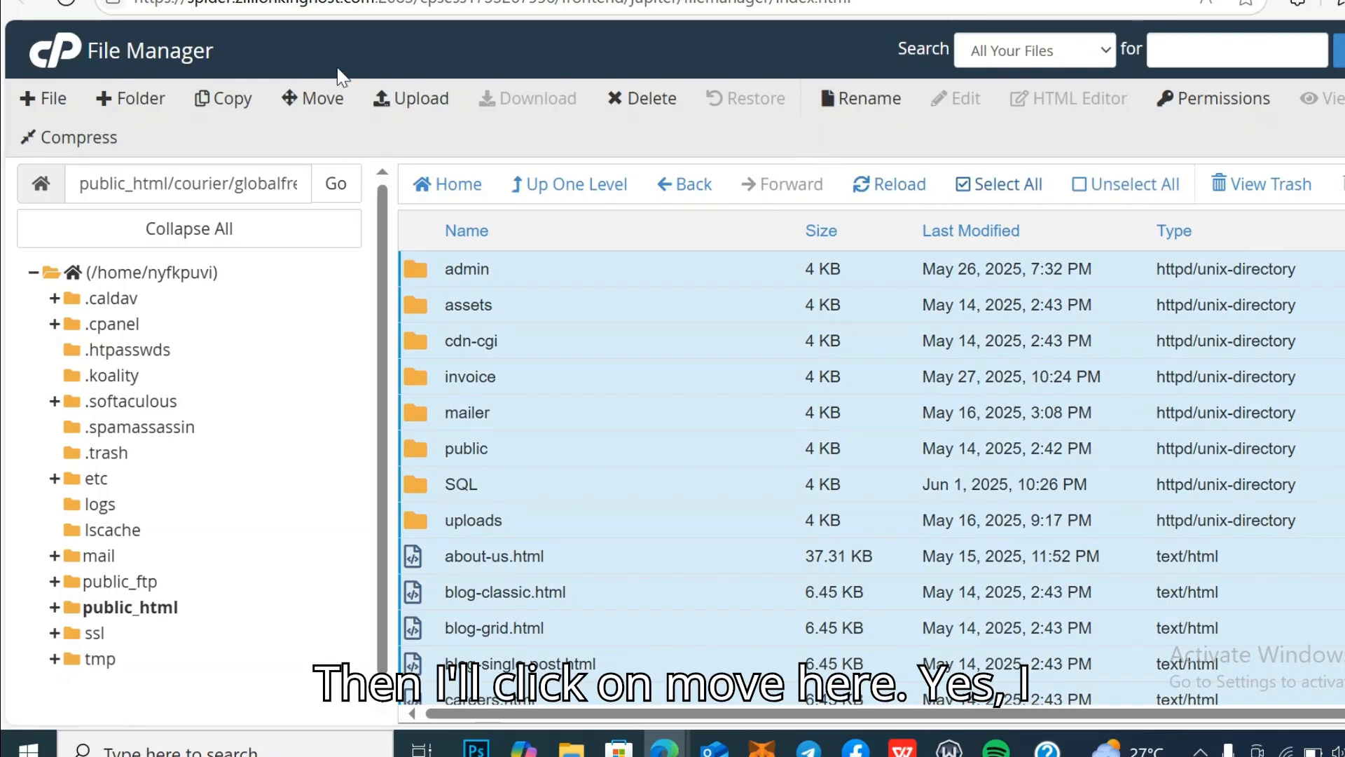
click(314, 99)
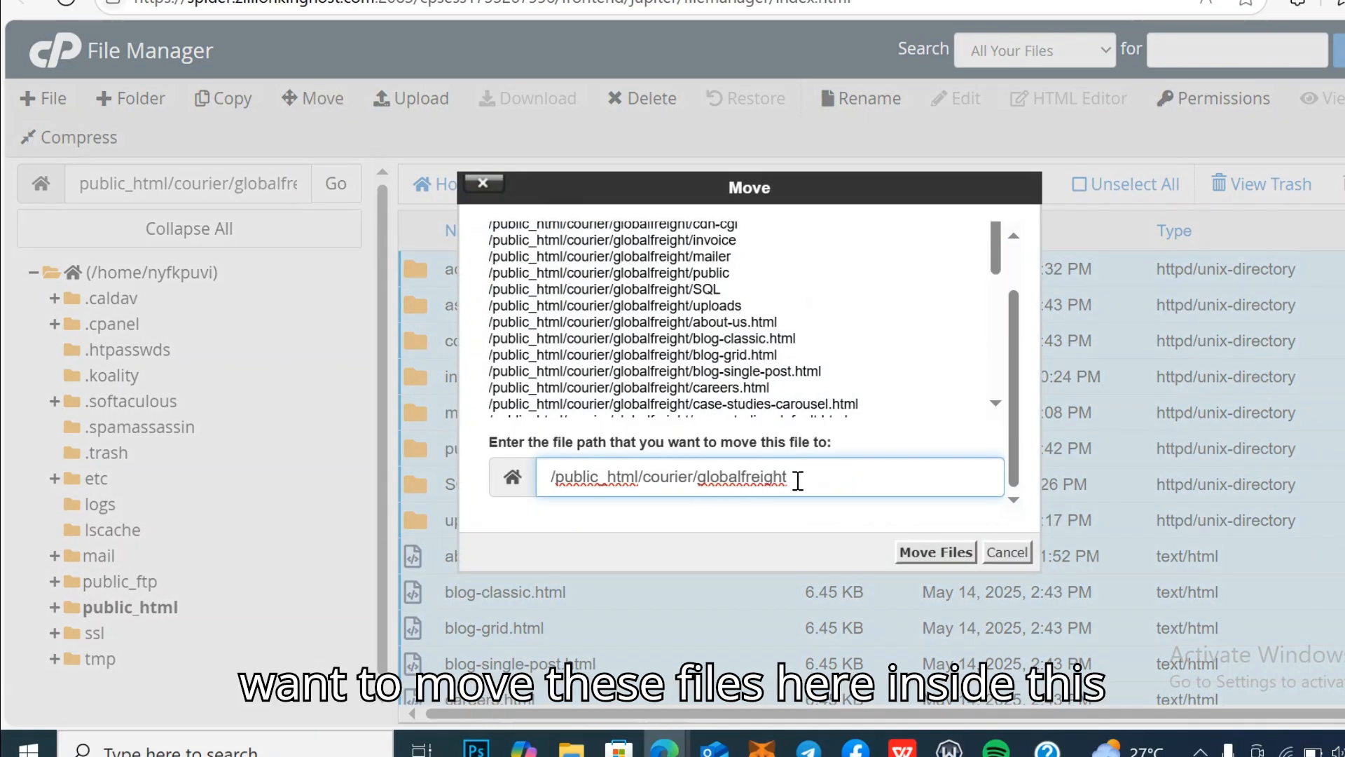
drag(797, 481, 700, 479)
key(BackSpace)
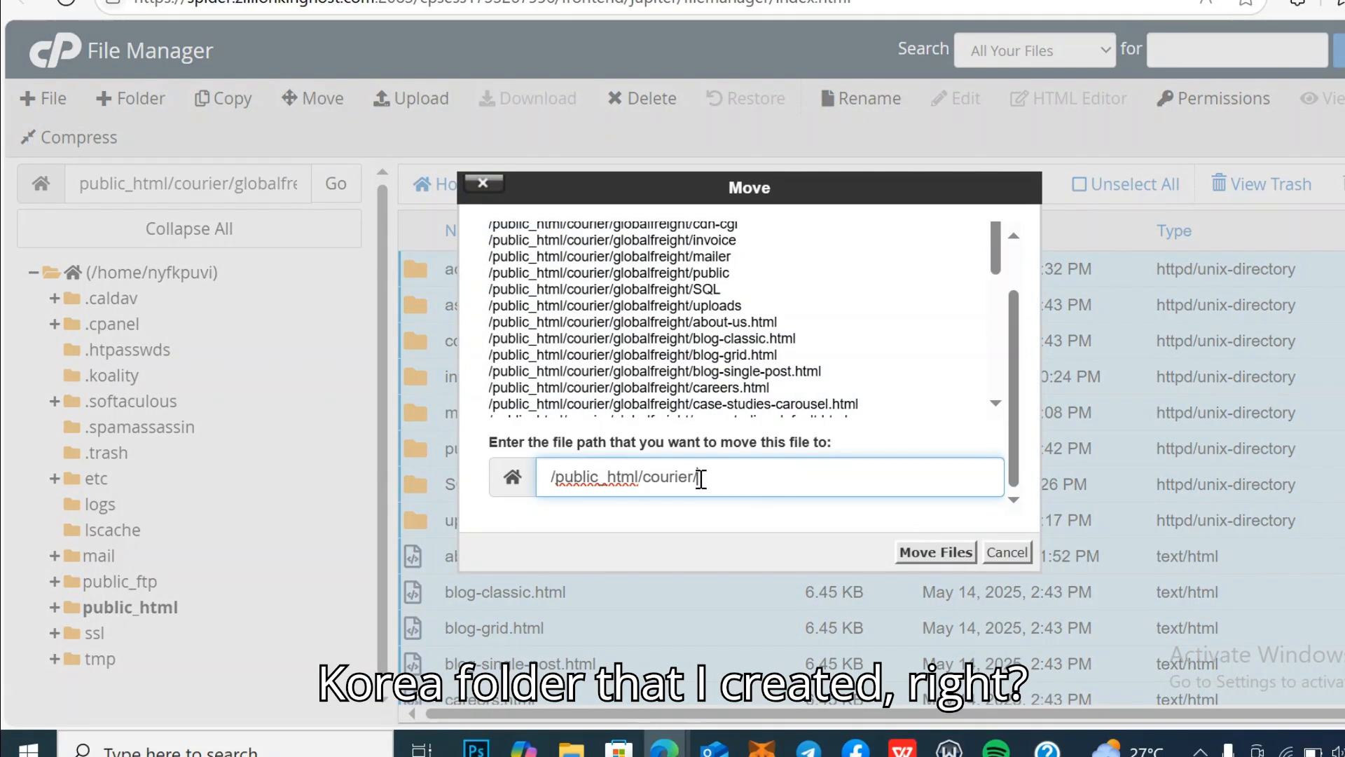
click(944, 553)
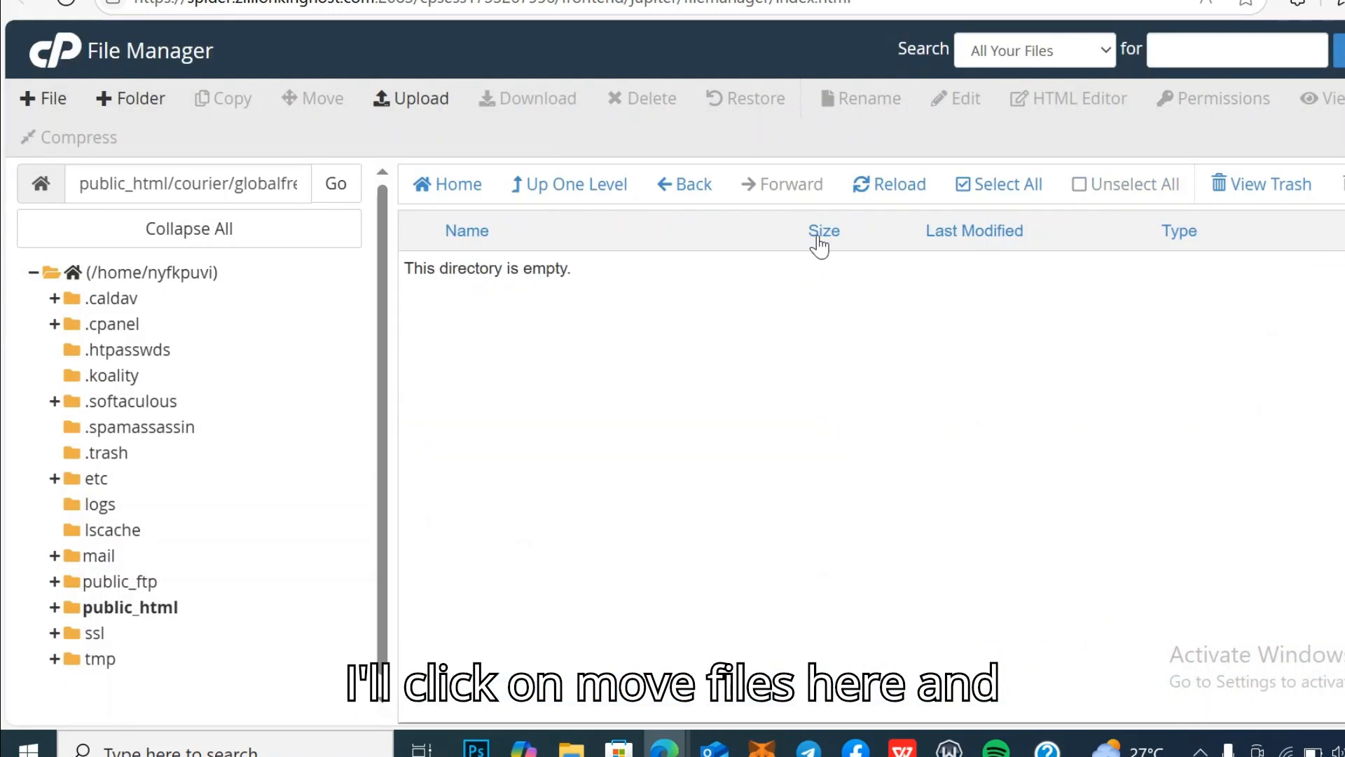
click(676, 189)
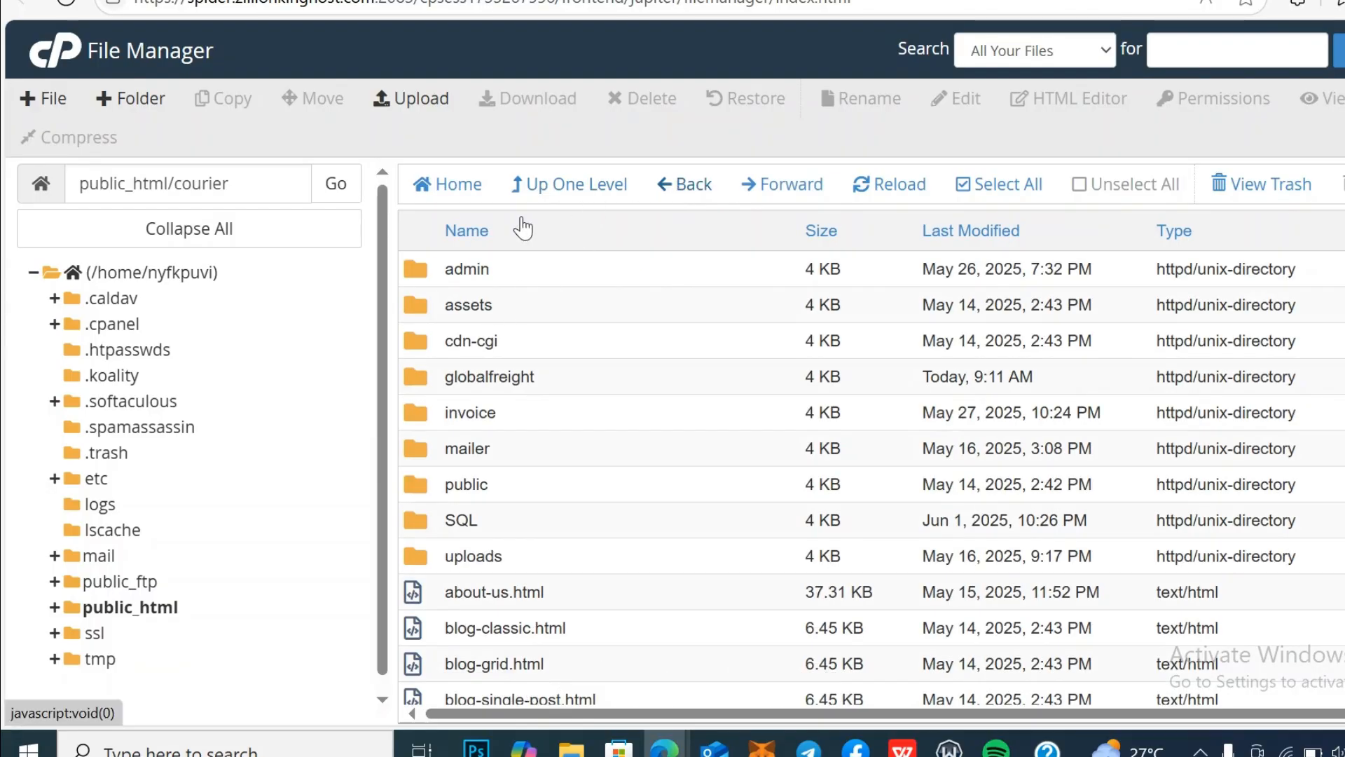
click(689, 190)
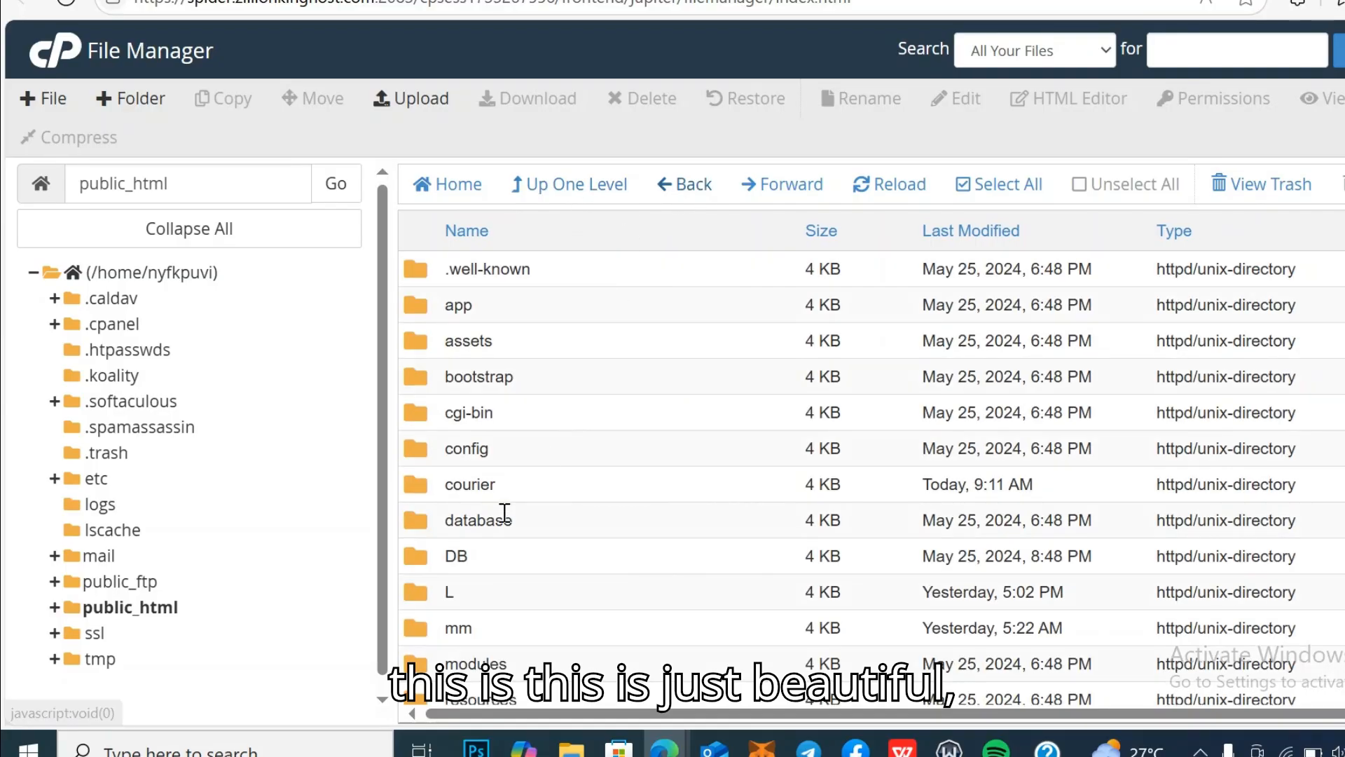
double_click(577, 490)
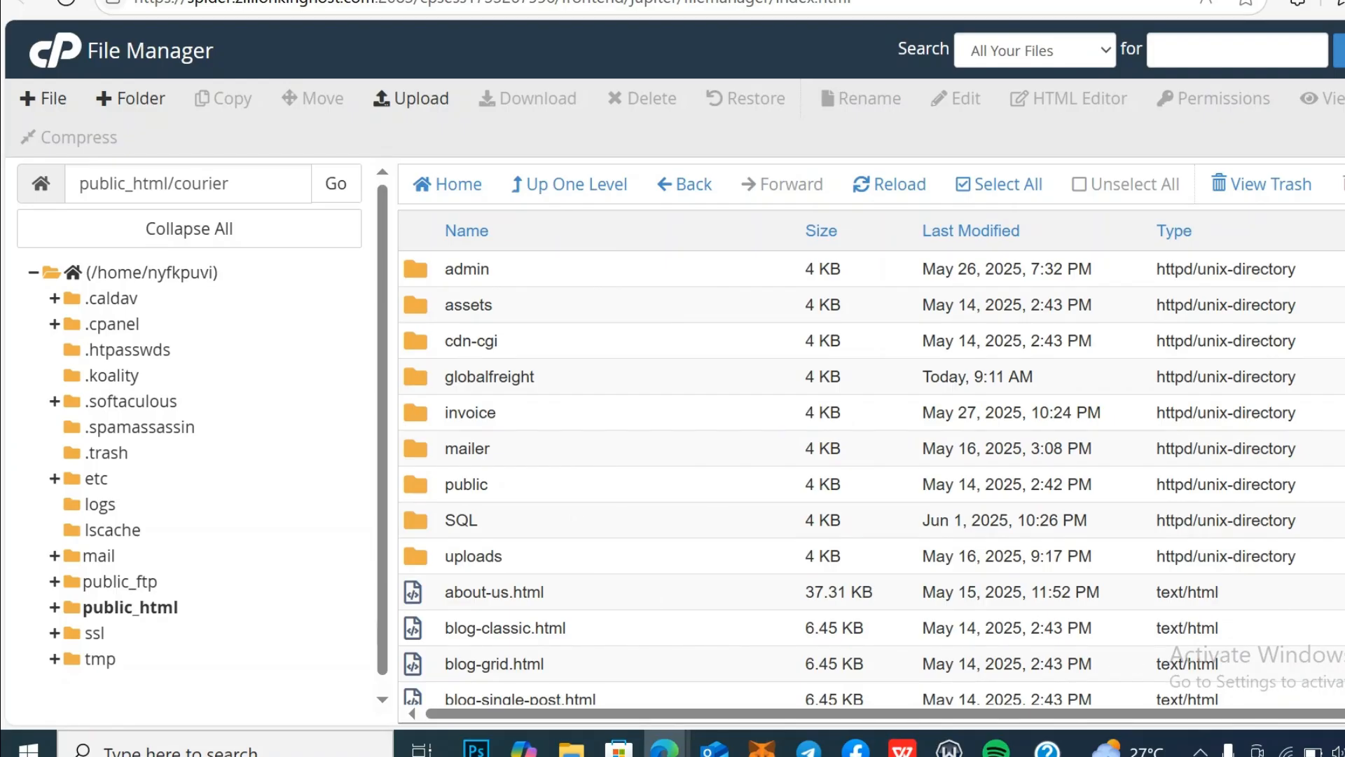
scroll(872, 476, down, 5)
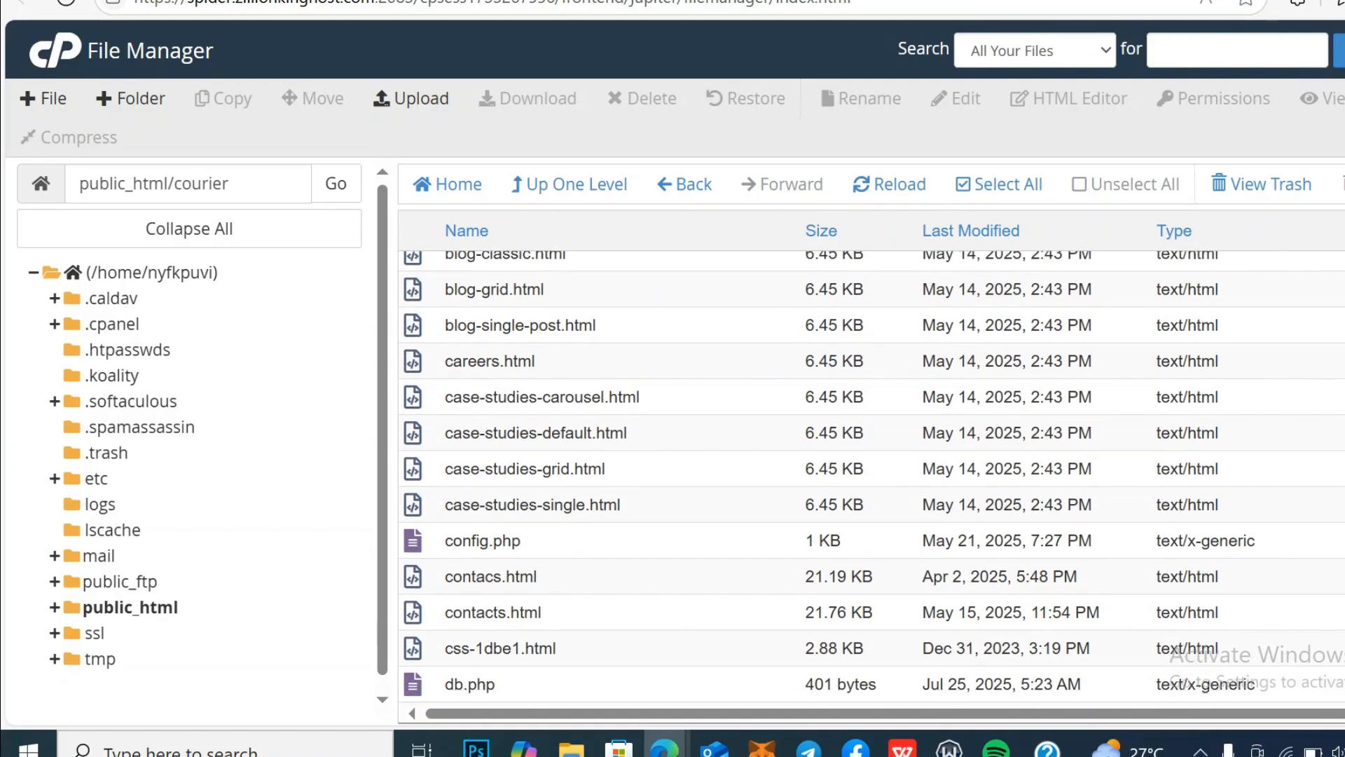
scroll(873, 477, down, 3)
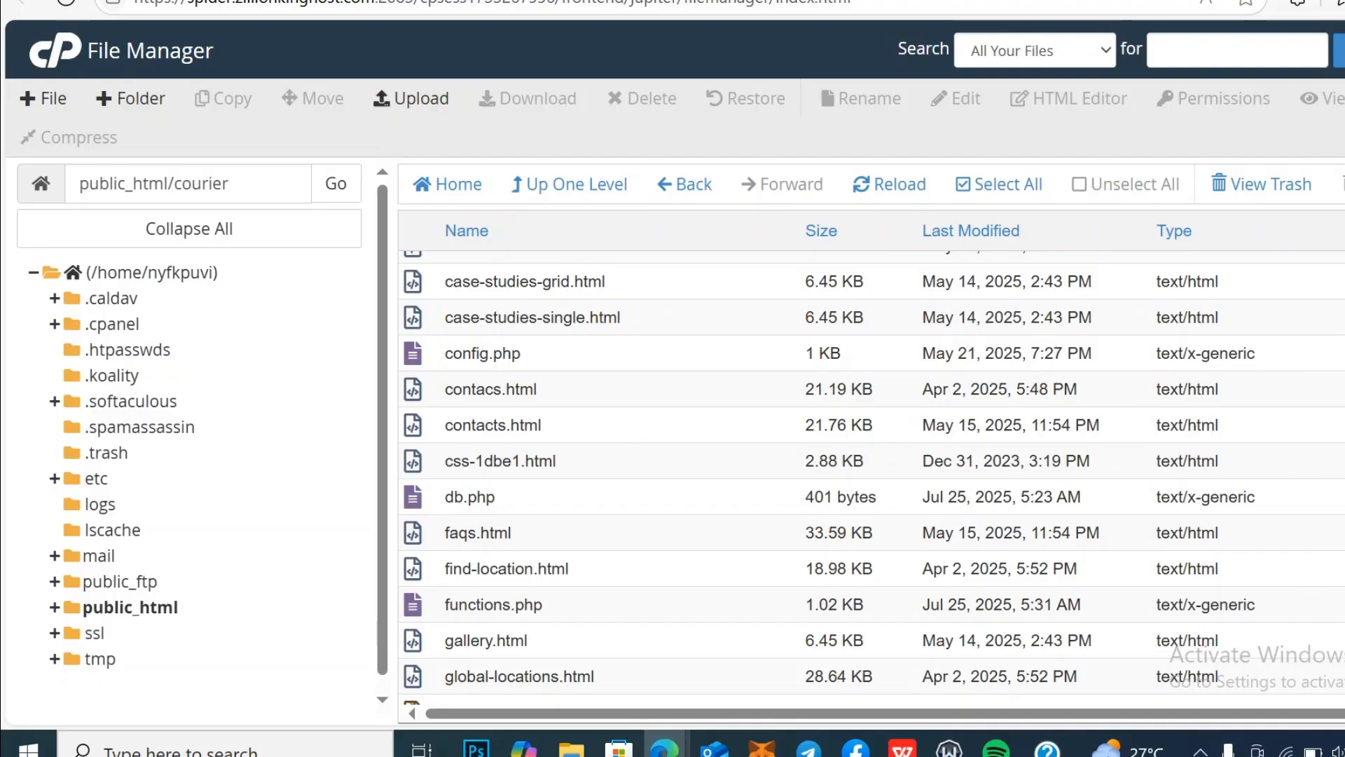
scroll(872, 476, down, 5)
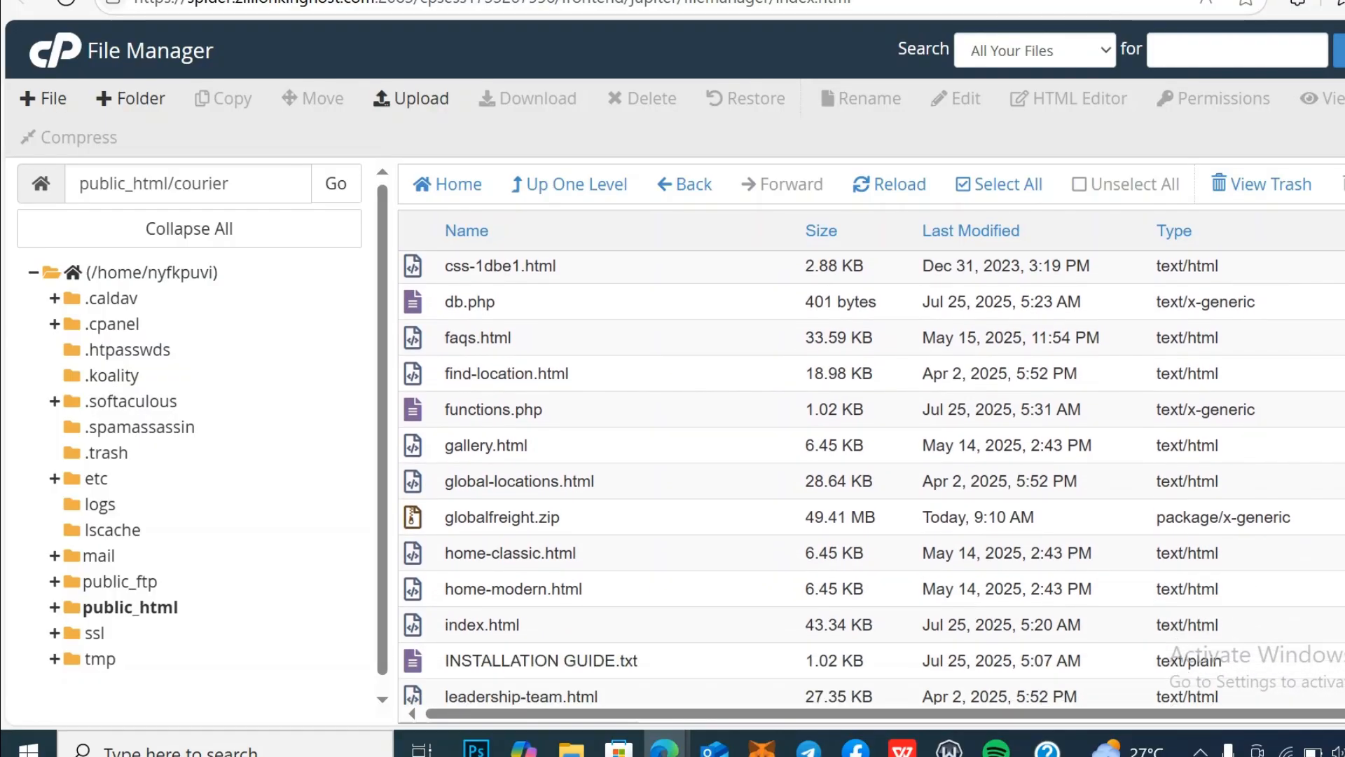
scroll(872, 477, down, 3)
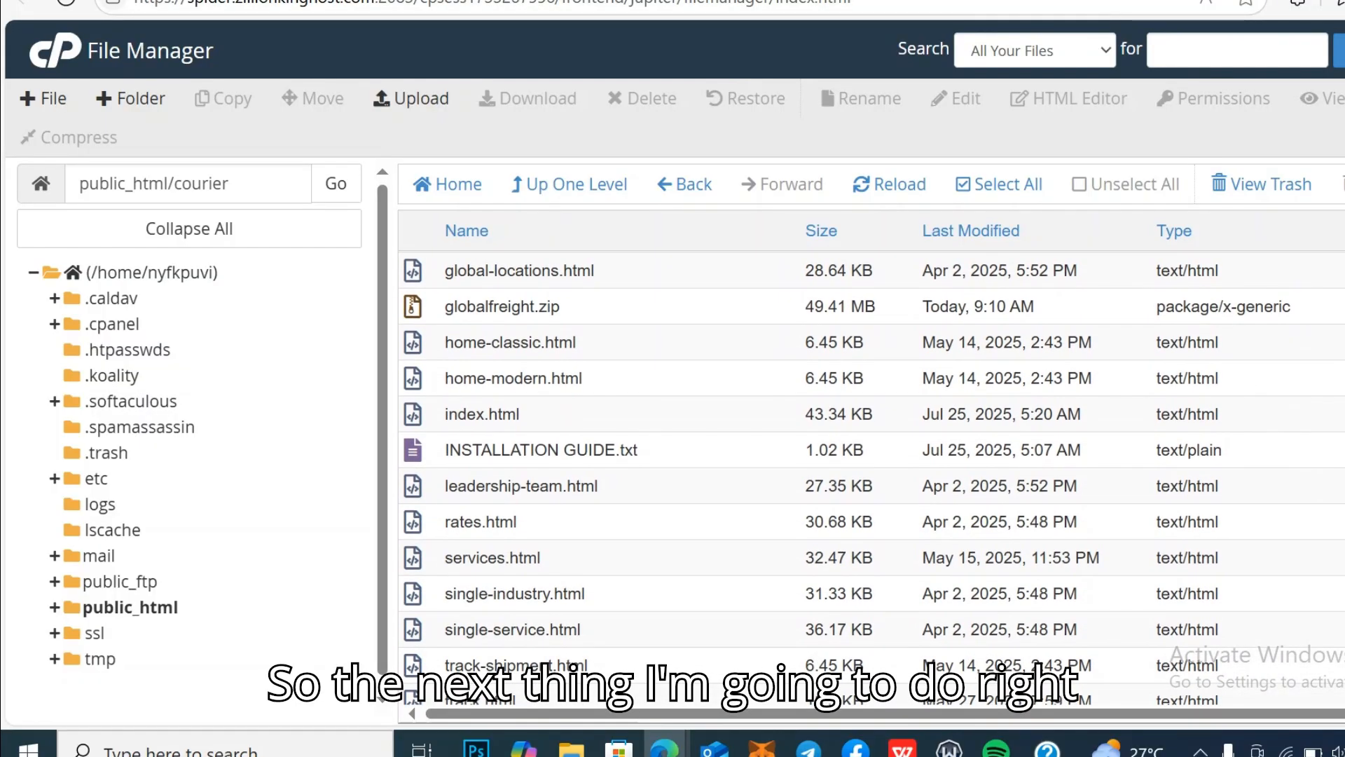
scroll(872, 476, down, 2)
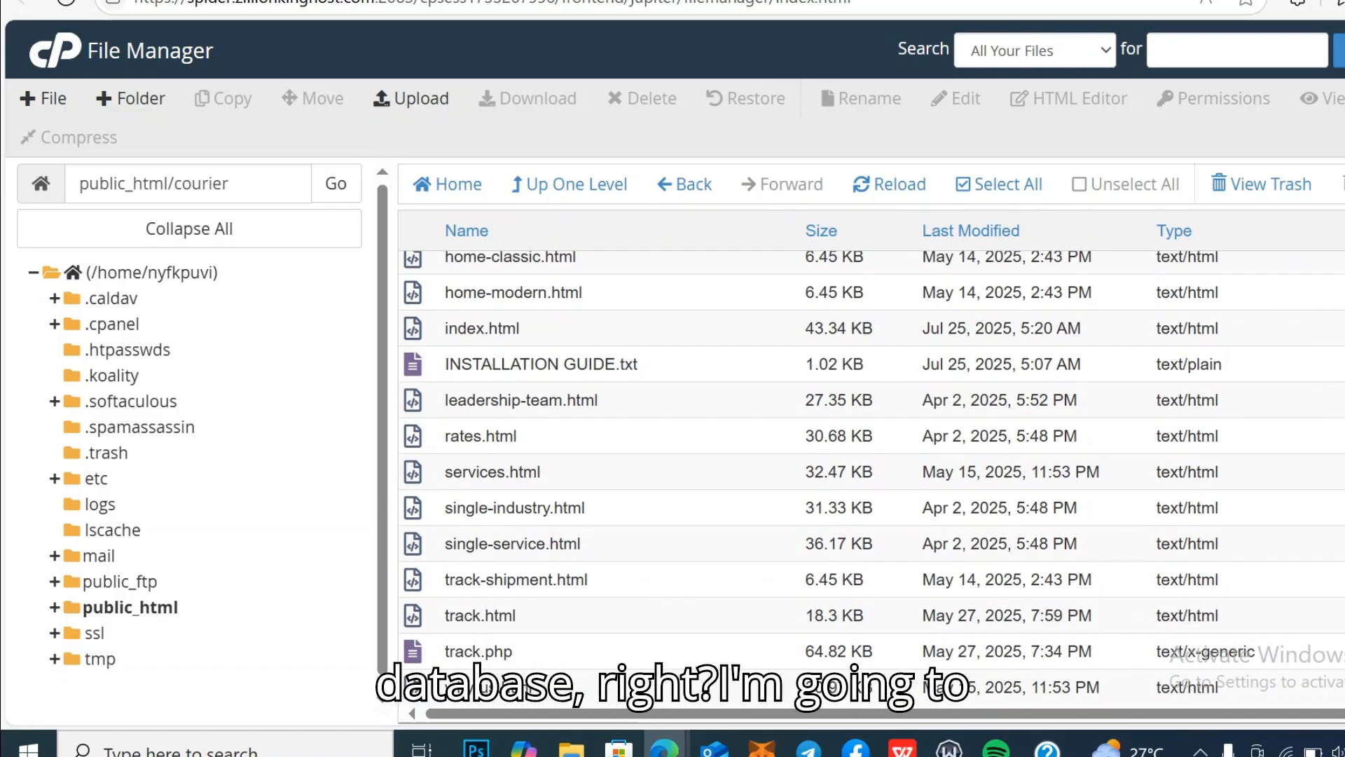
scroll(872, 476, up, 5)
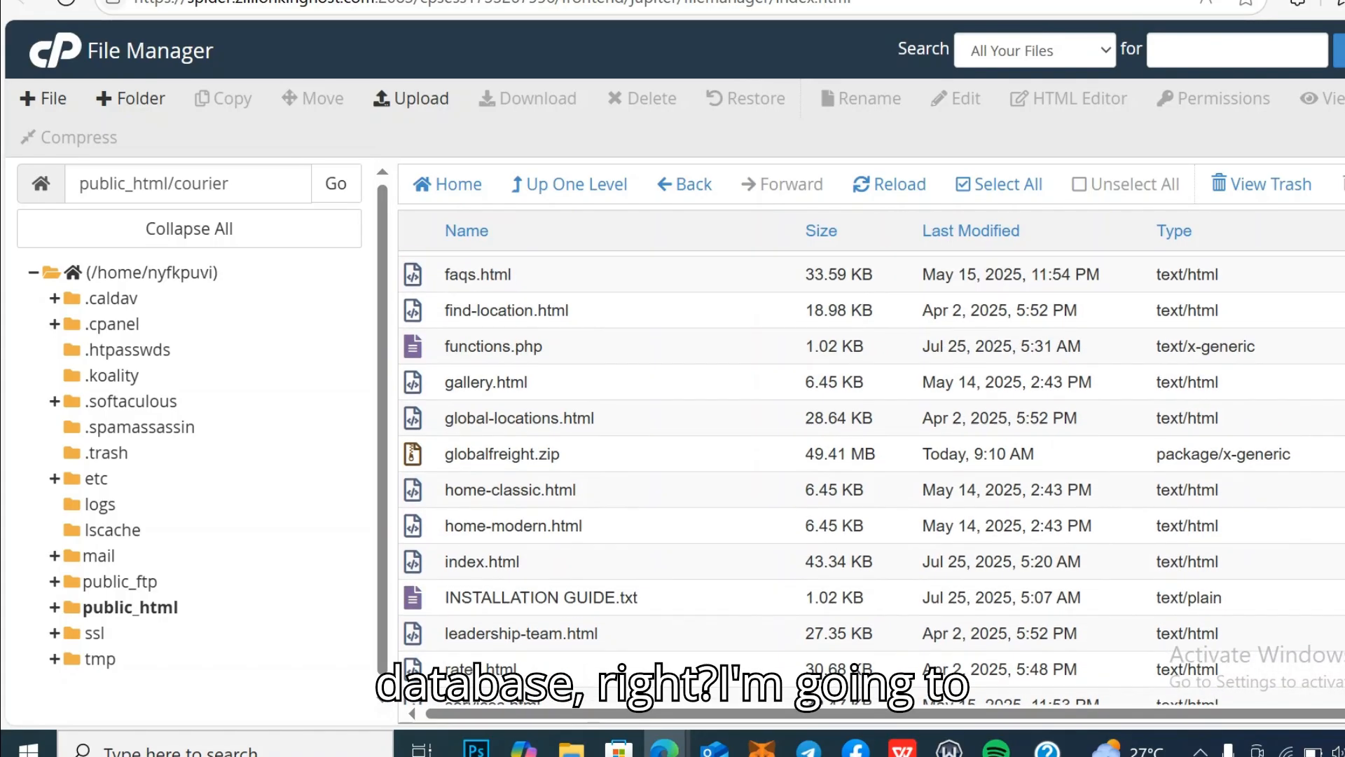
scroll(873, 476, up, 3)
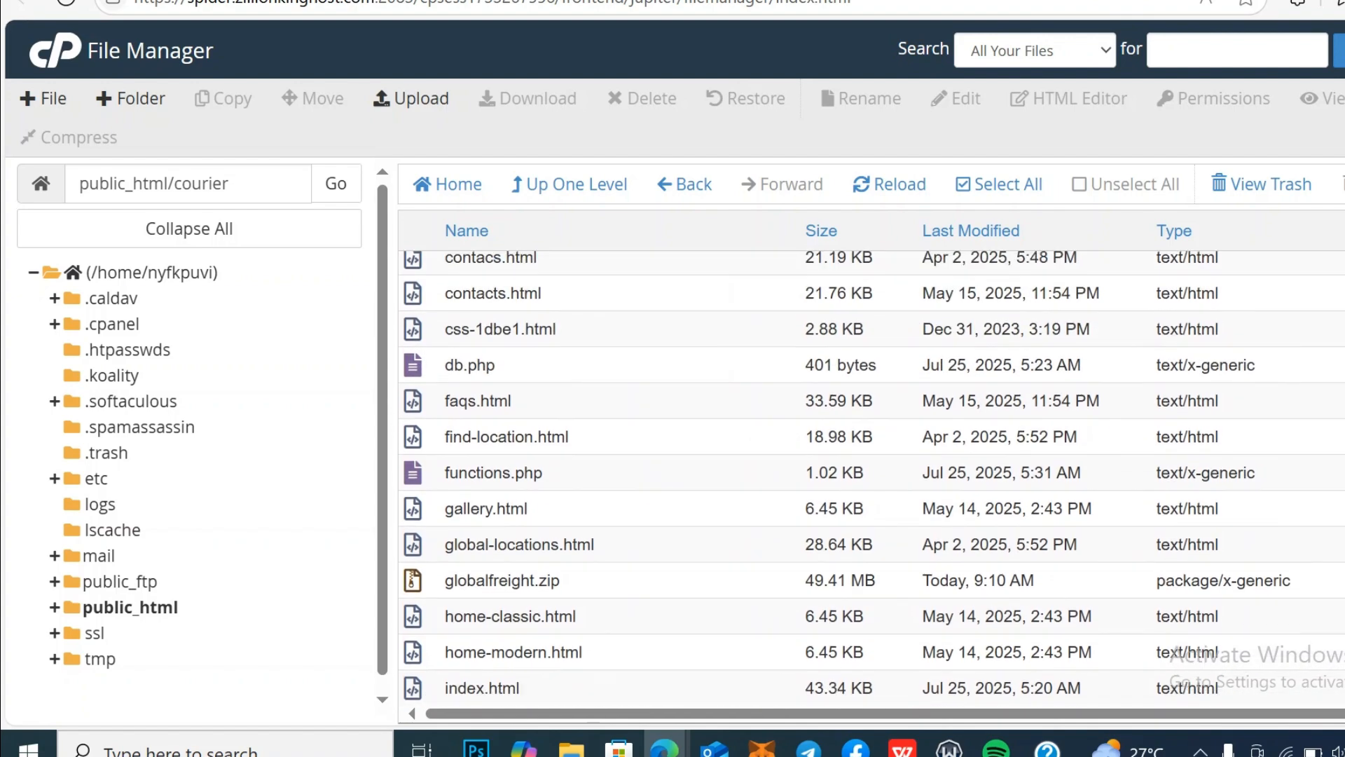
scroll(872, 476, up, 1)
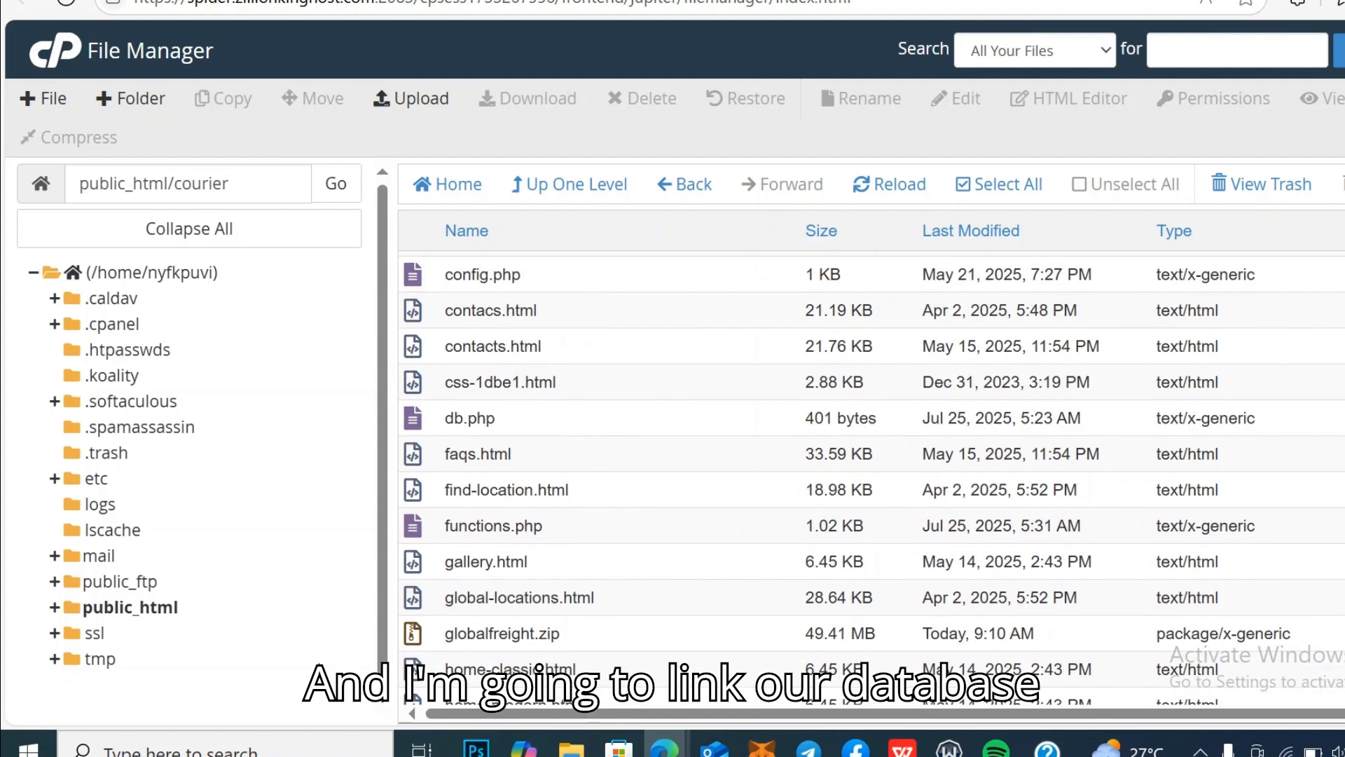
scroll(873, 477, up, 5)
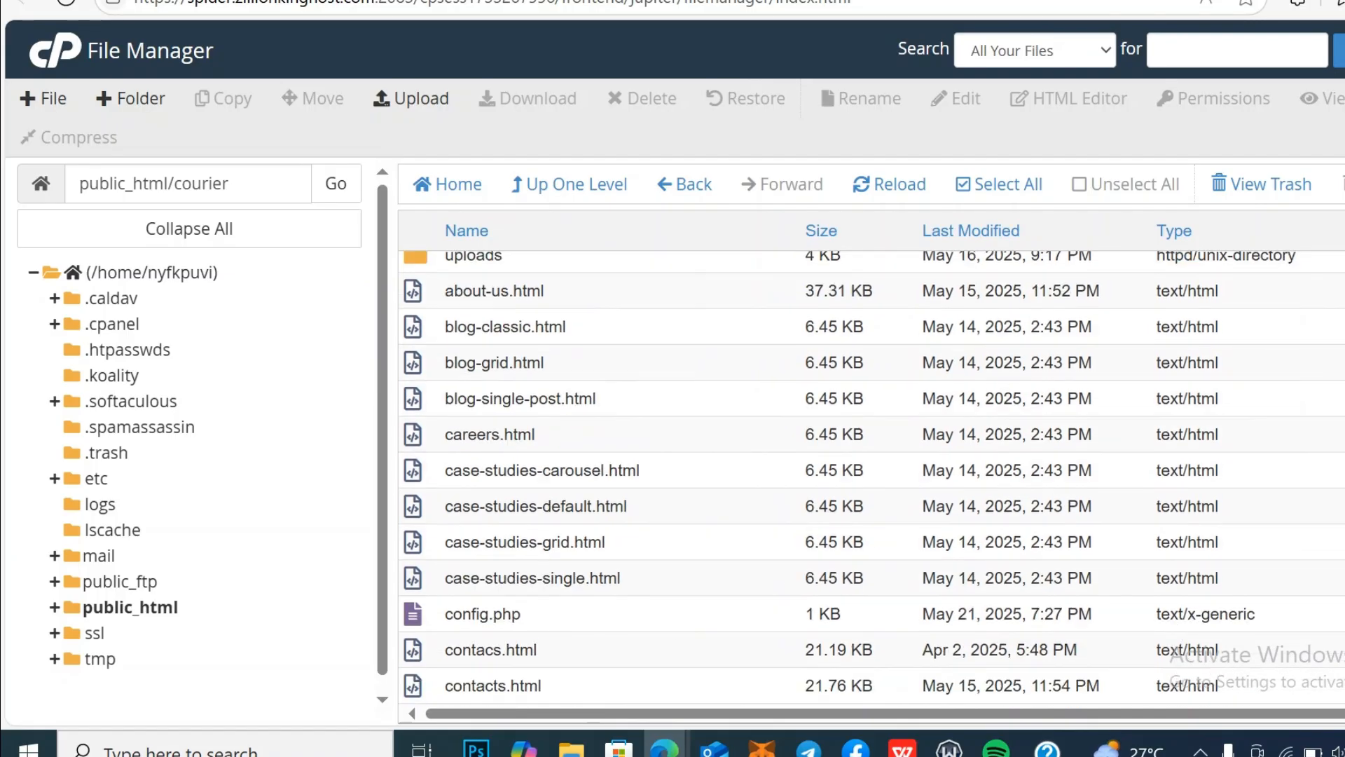
scroll(872, 477, up, 3)
scroll(872, 477, down, 3)
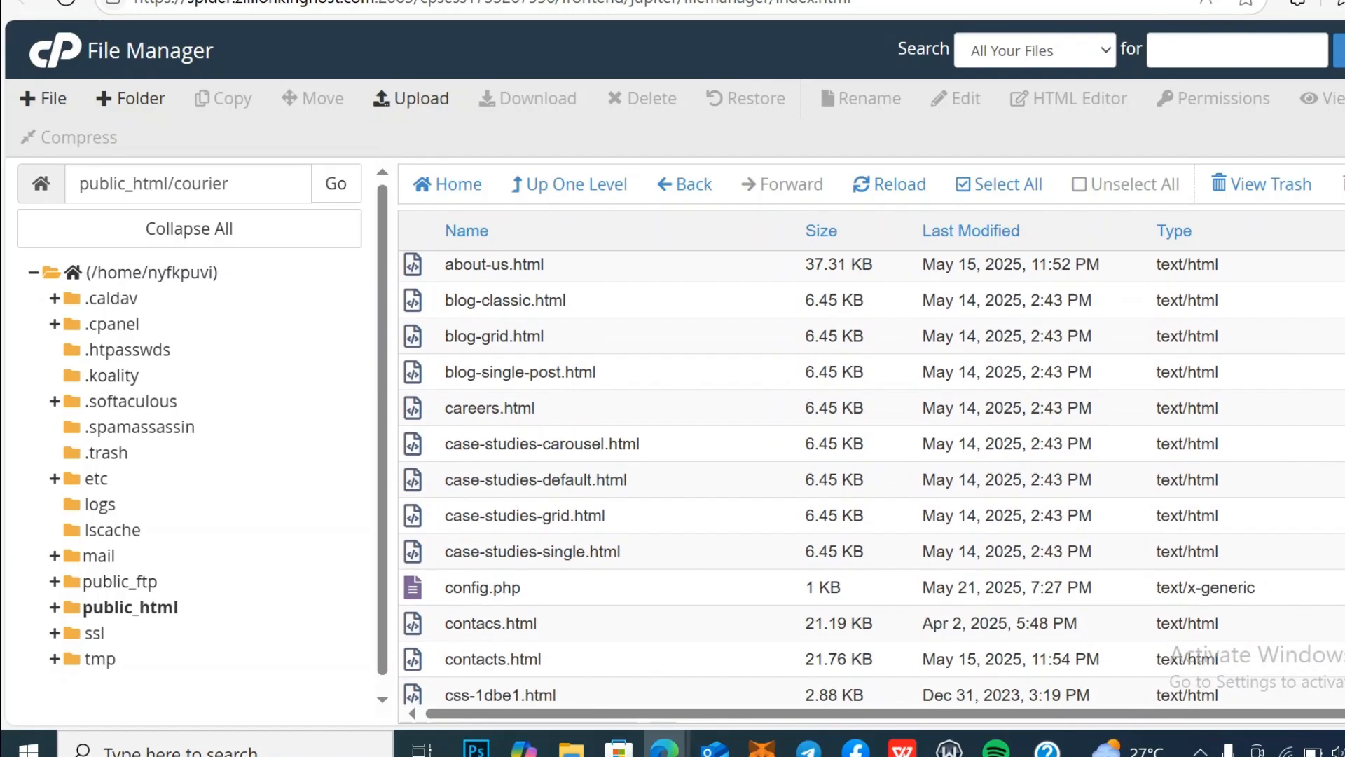
scroll(872, 477, down, 4)
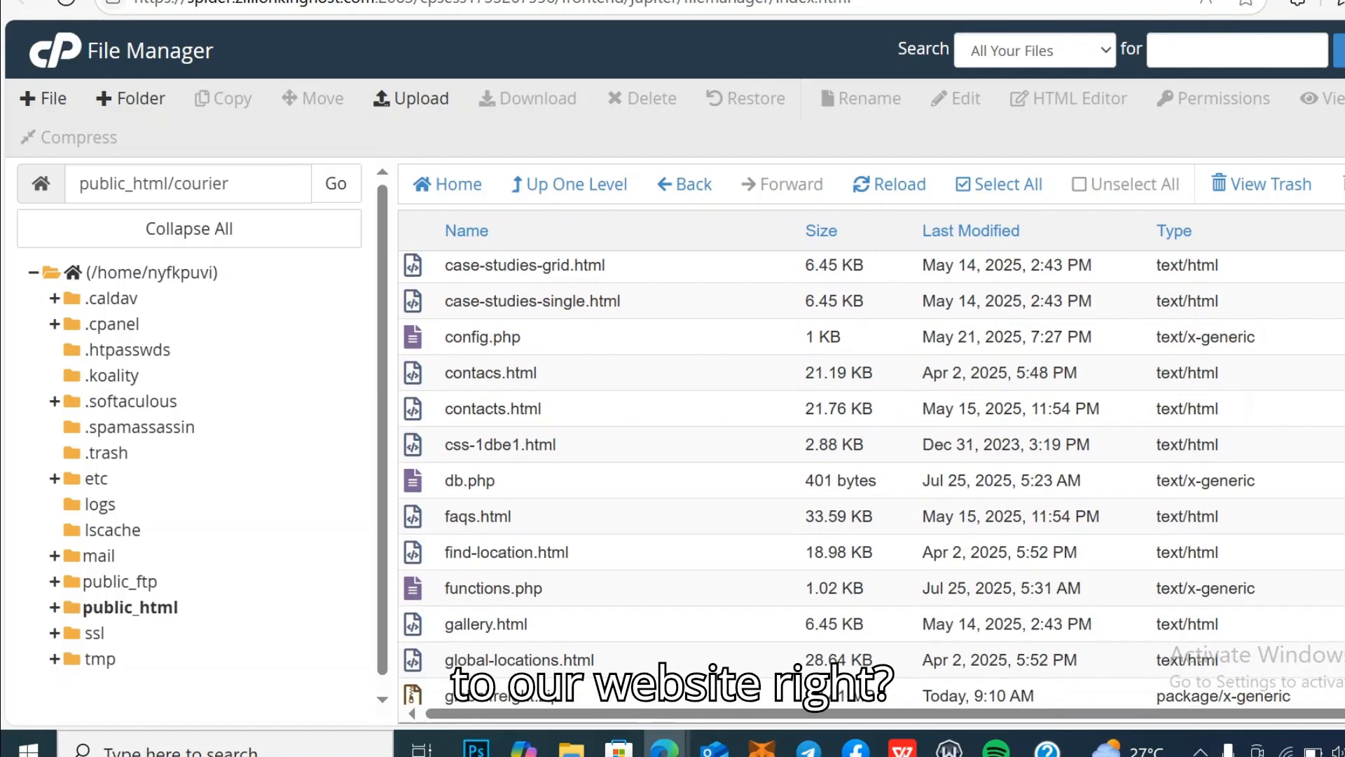
scroll(873, 477, down, 3)
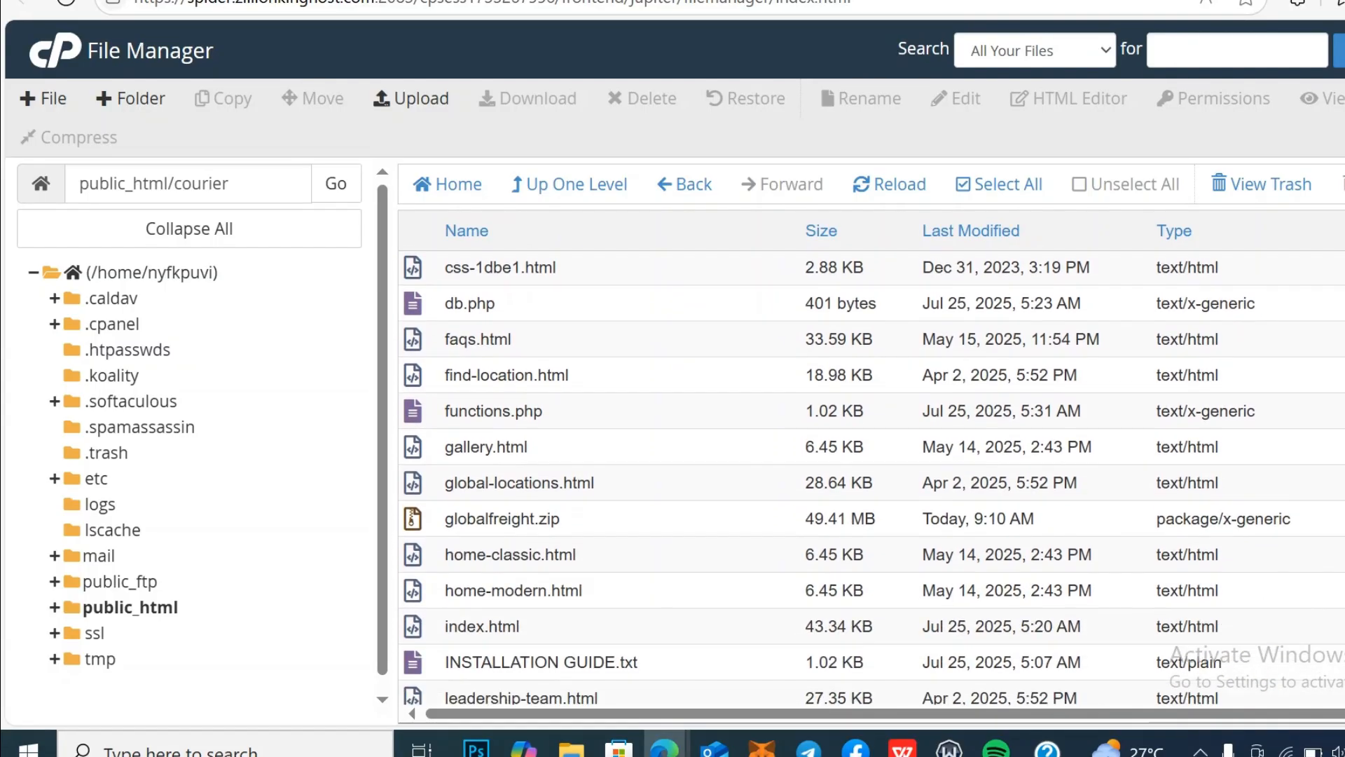
scroll(873, 476, down, 5)
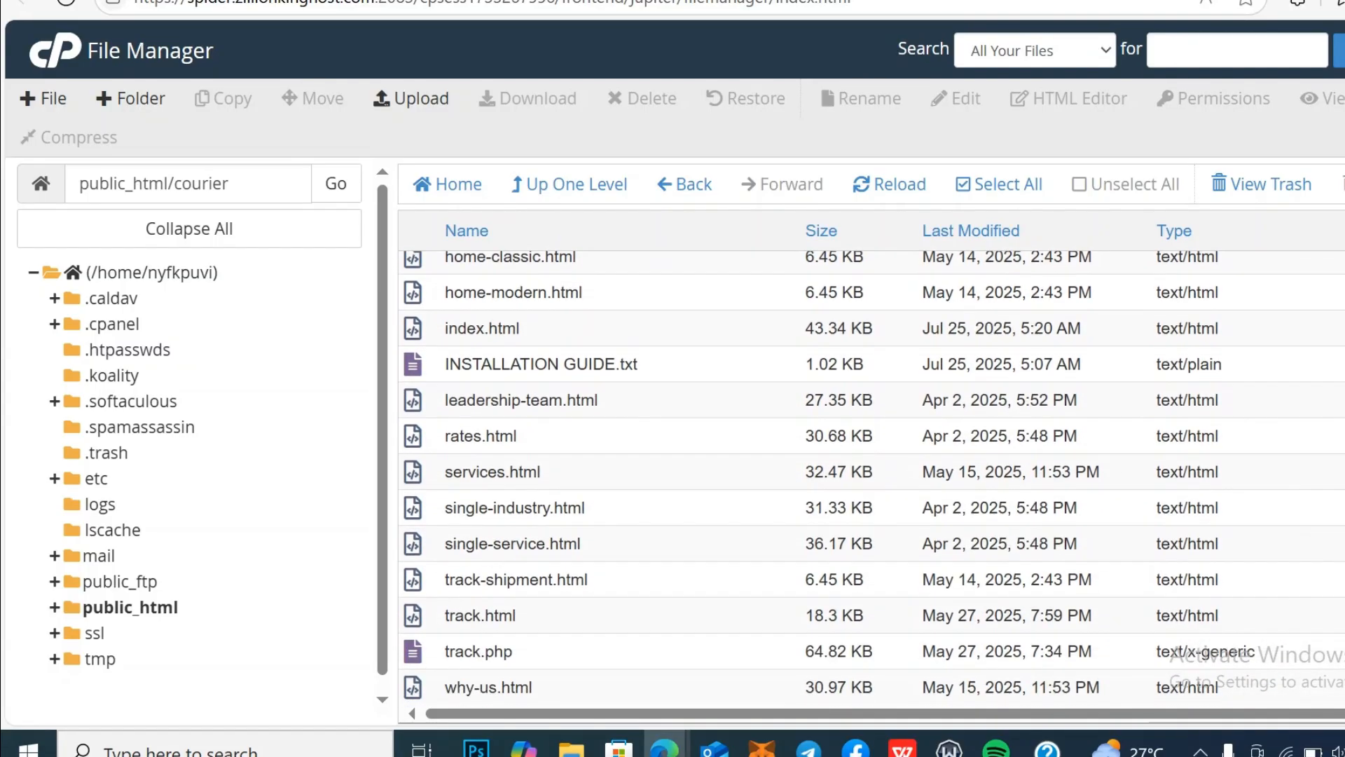
scroll(872, 476, up, 15)
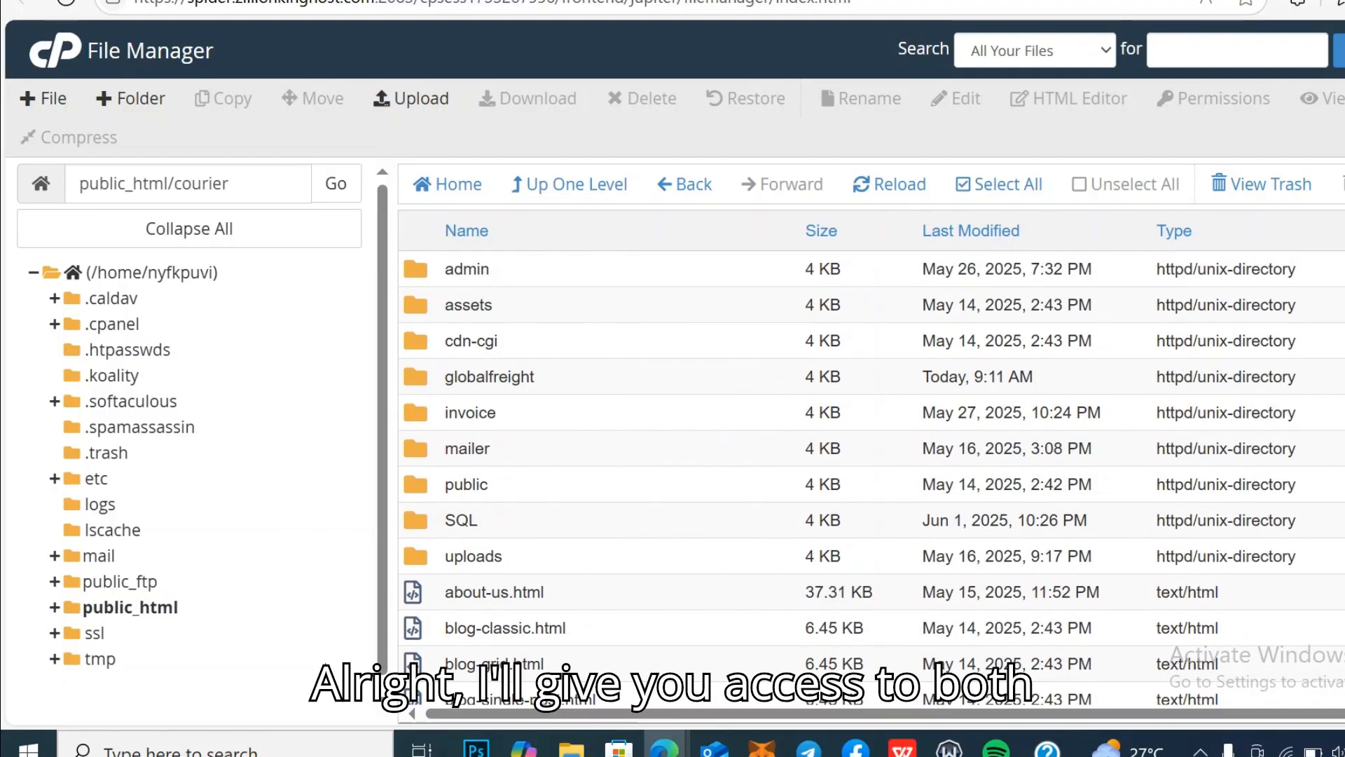
Step: Download database.sql from the courier SQL folder and save it to the computer
double_click(499, 520)
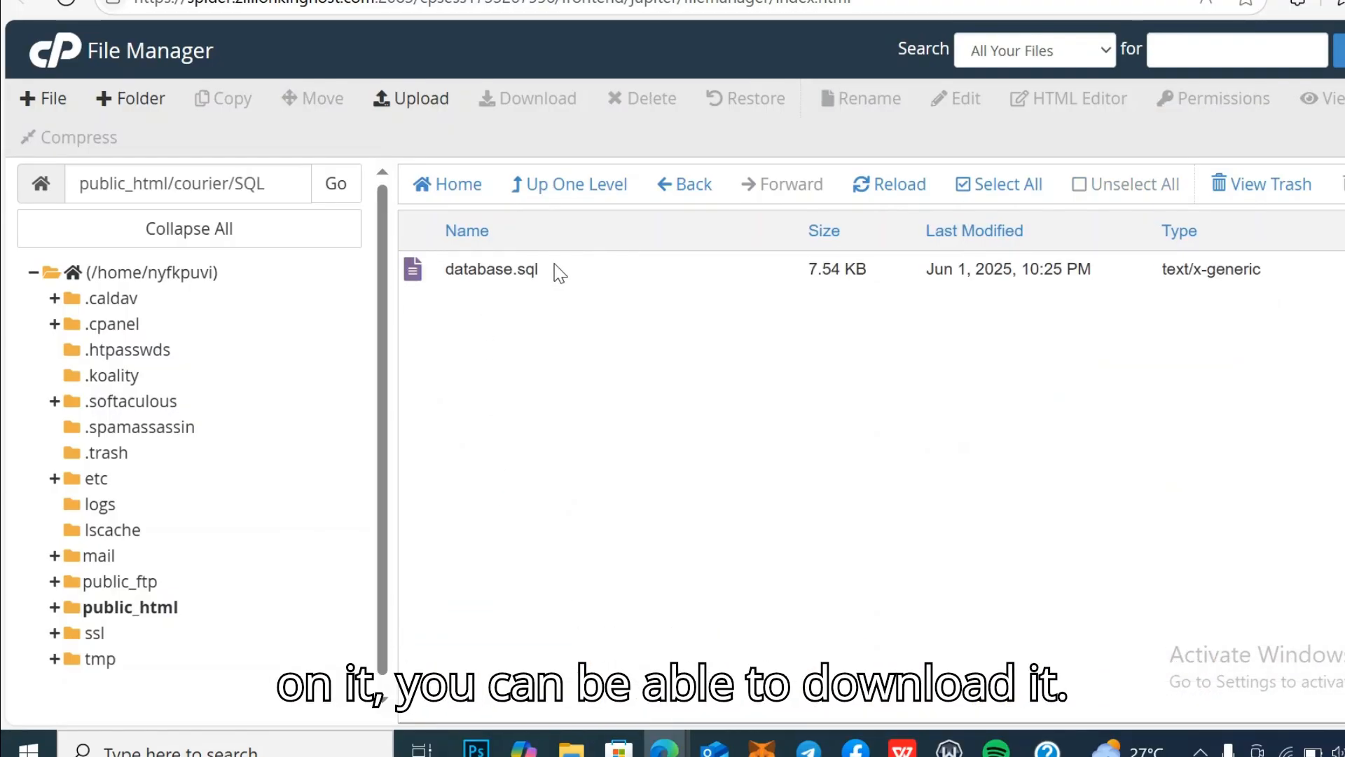
right_click(557, 271)
click(654, 288)
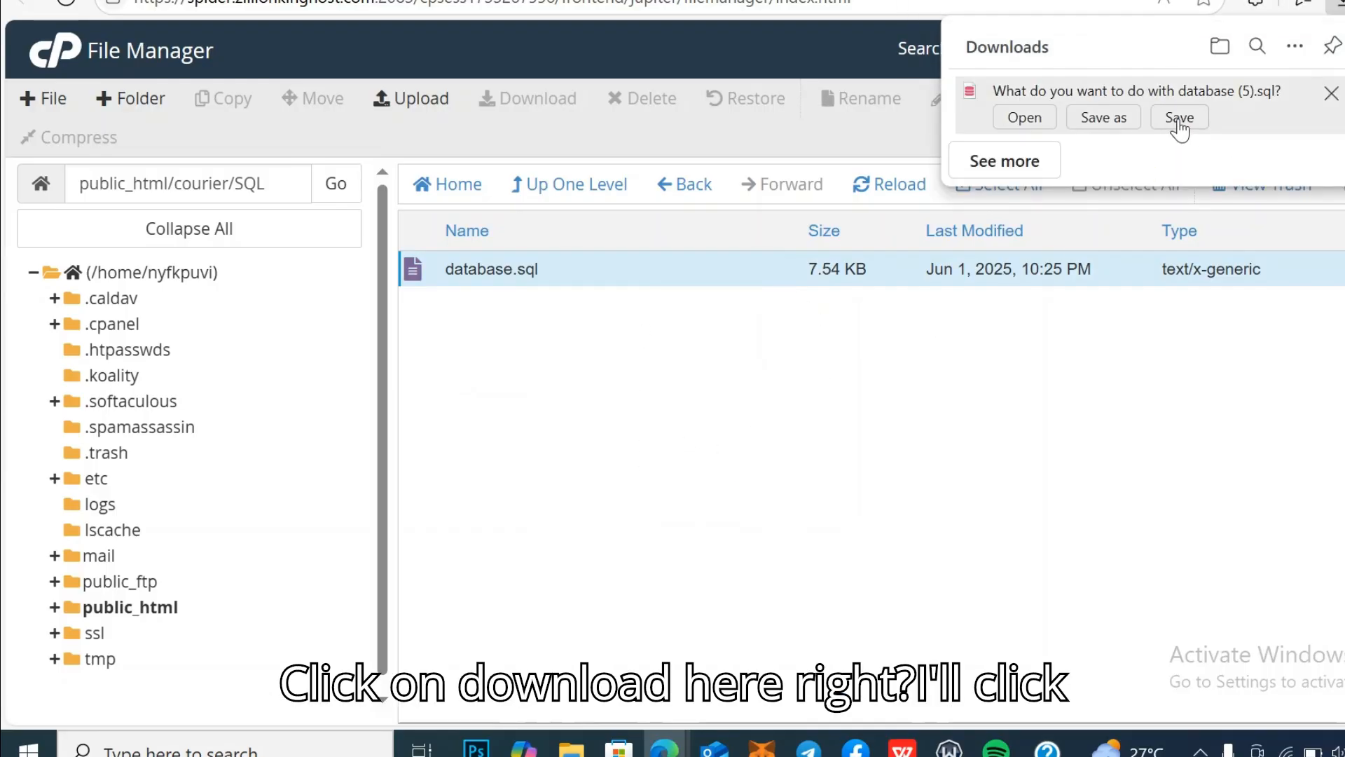
click(1179, 125)
click(913, 414)
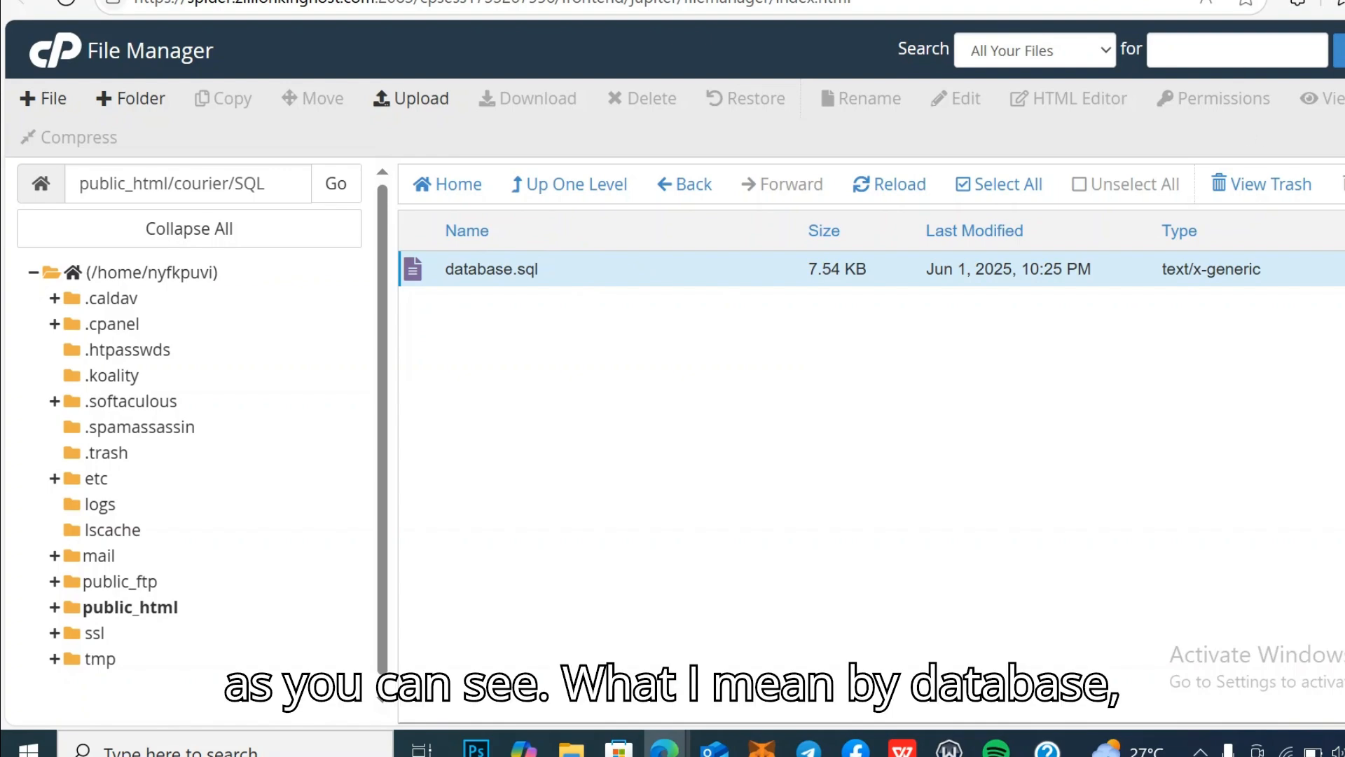
key(ctrl+t)
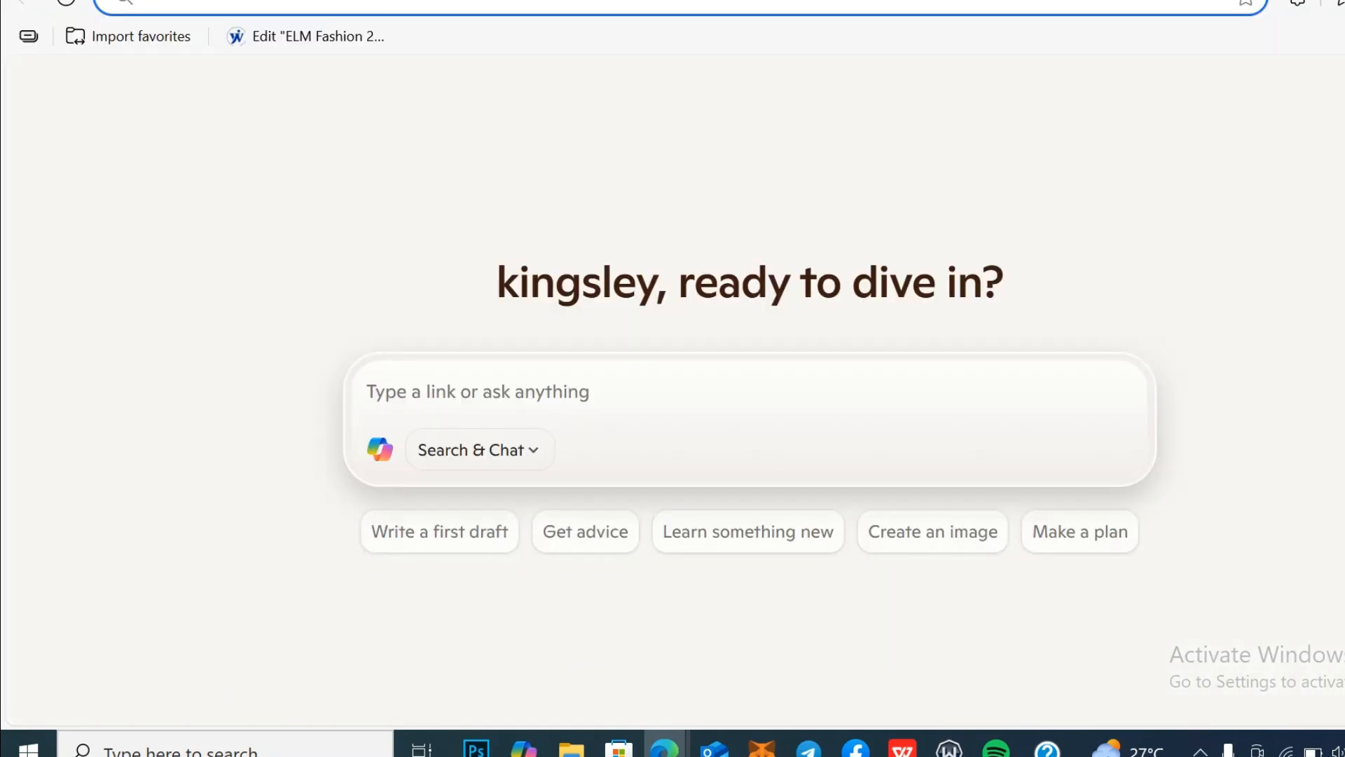
Step: Load protrustfinance.com/courier in the browser address bar
click(314, 6)
text(pro)
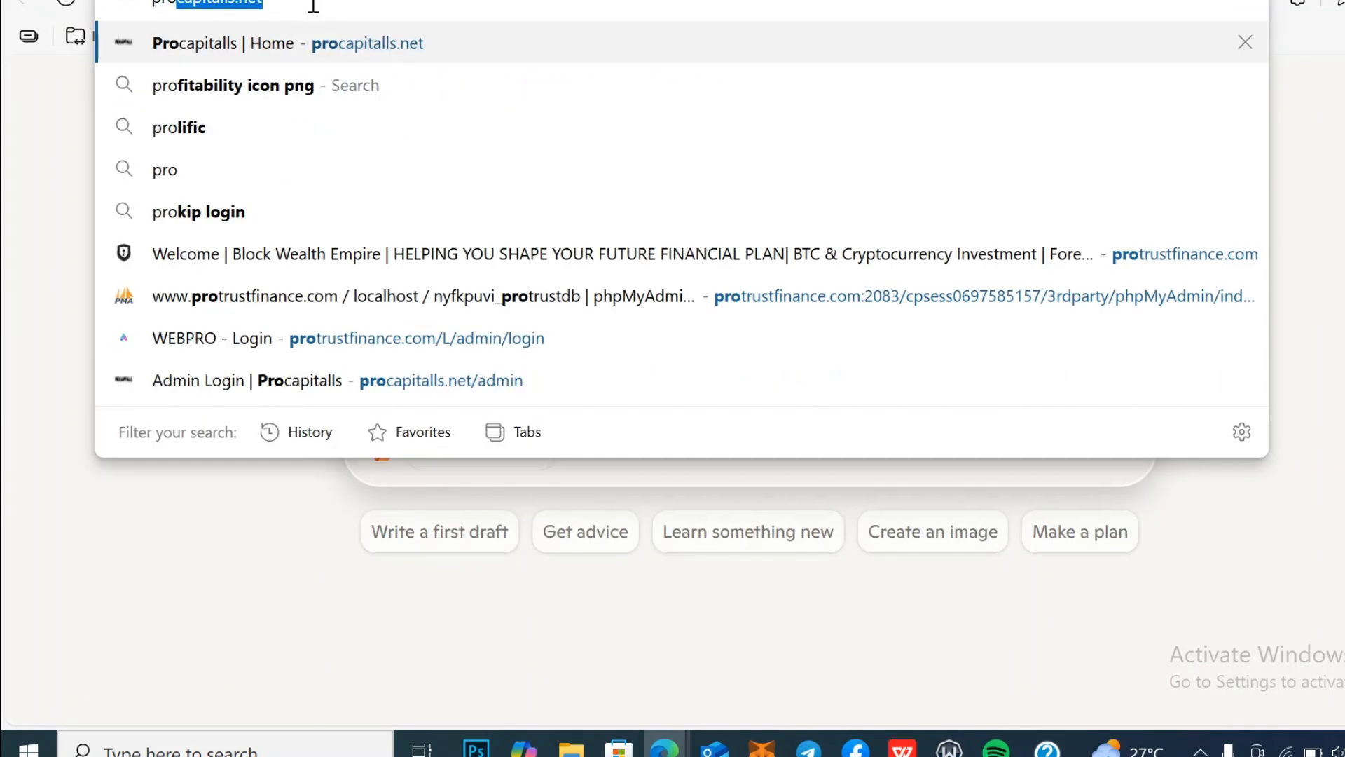
text(tr)
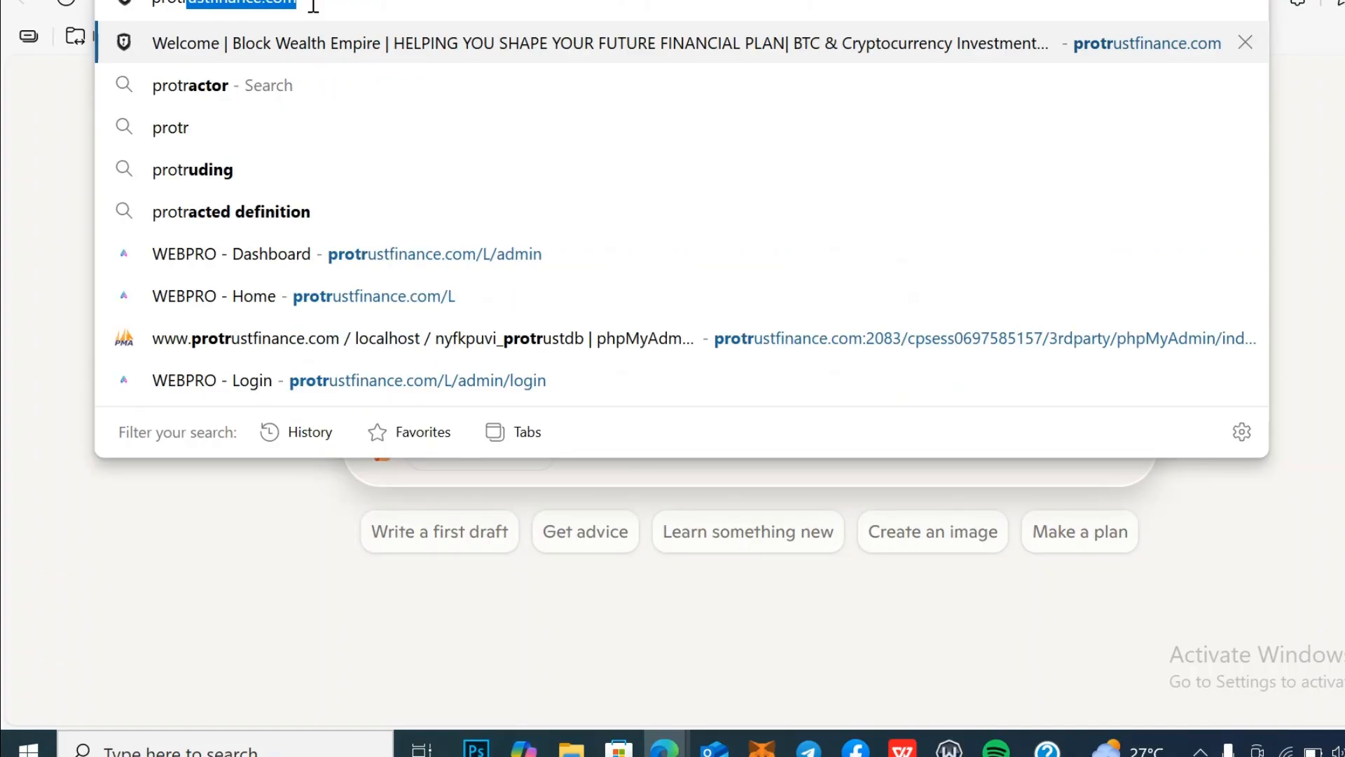
key(Right)
text(/)
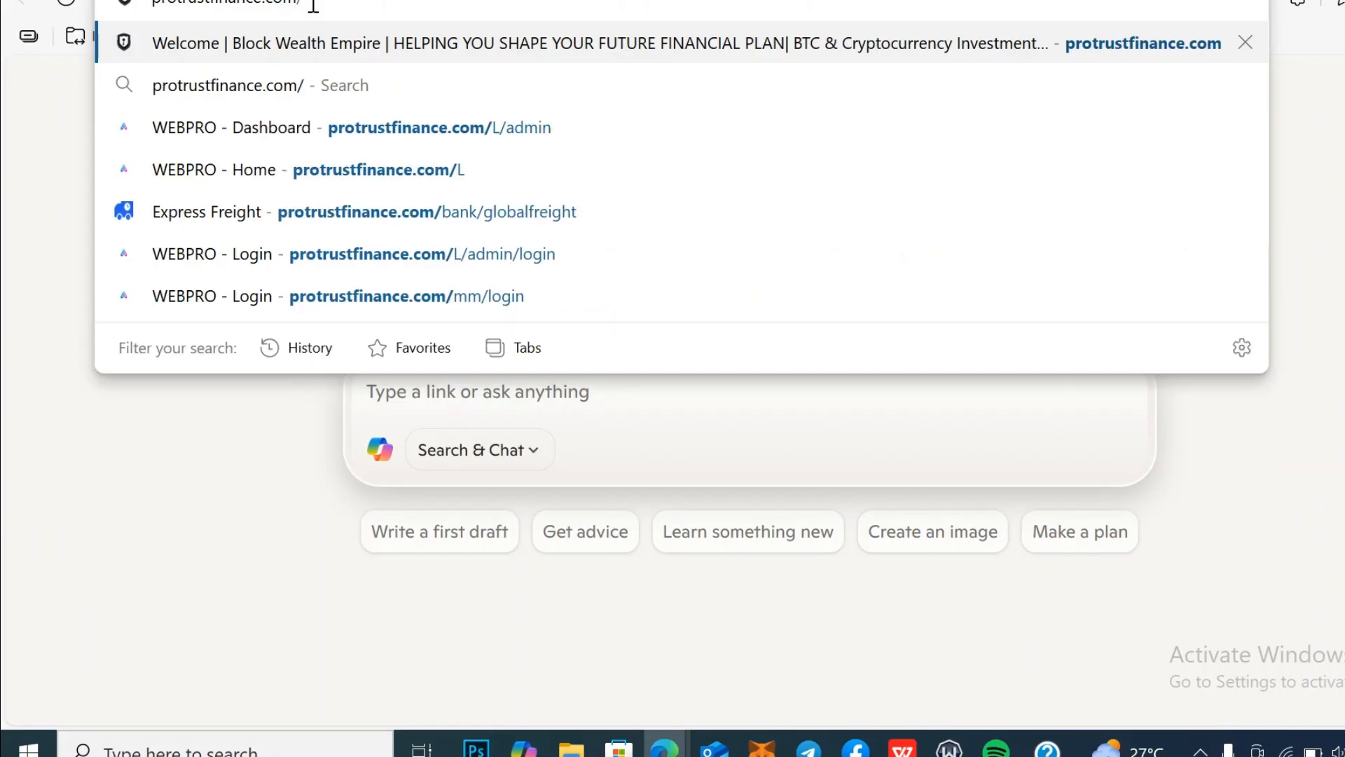
text(co)
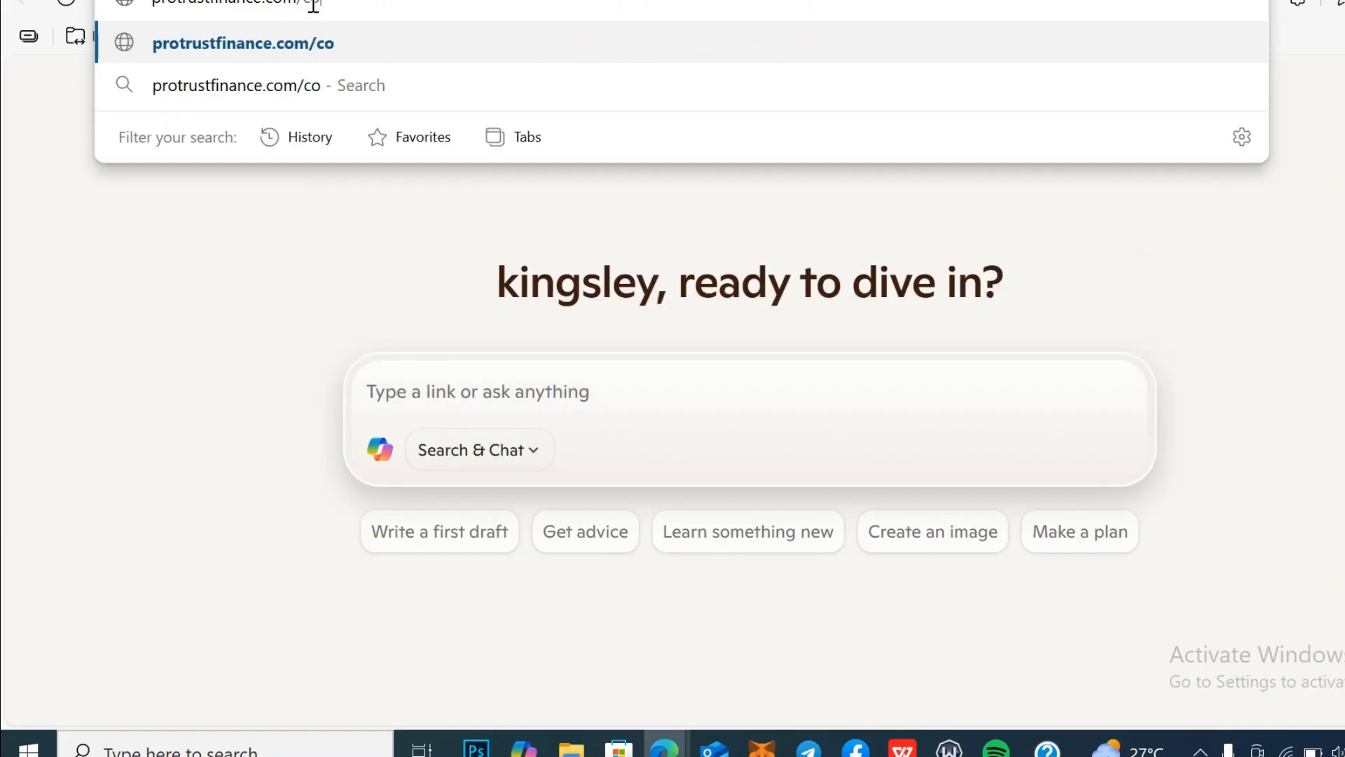
text(urier)
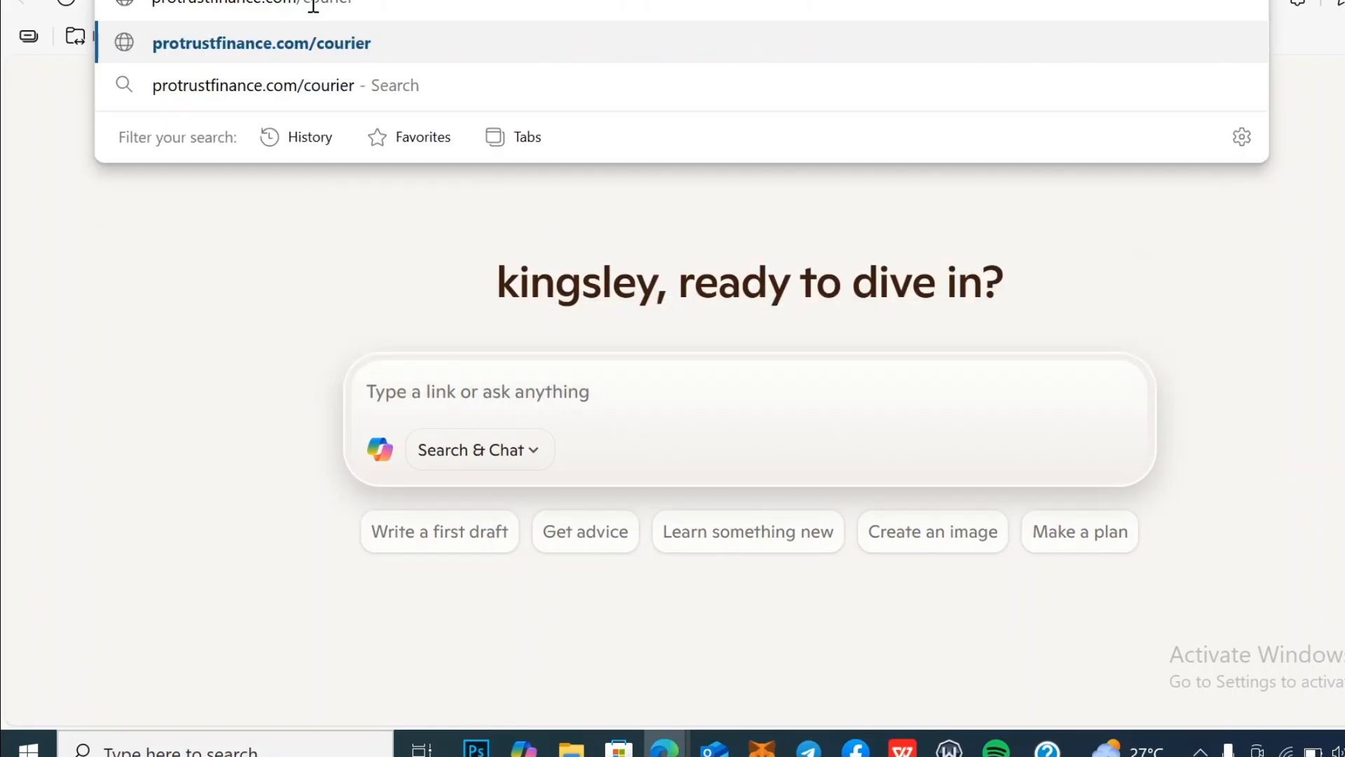
key(Return)
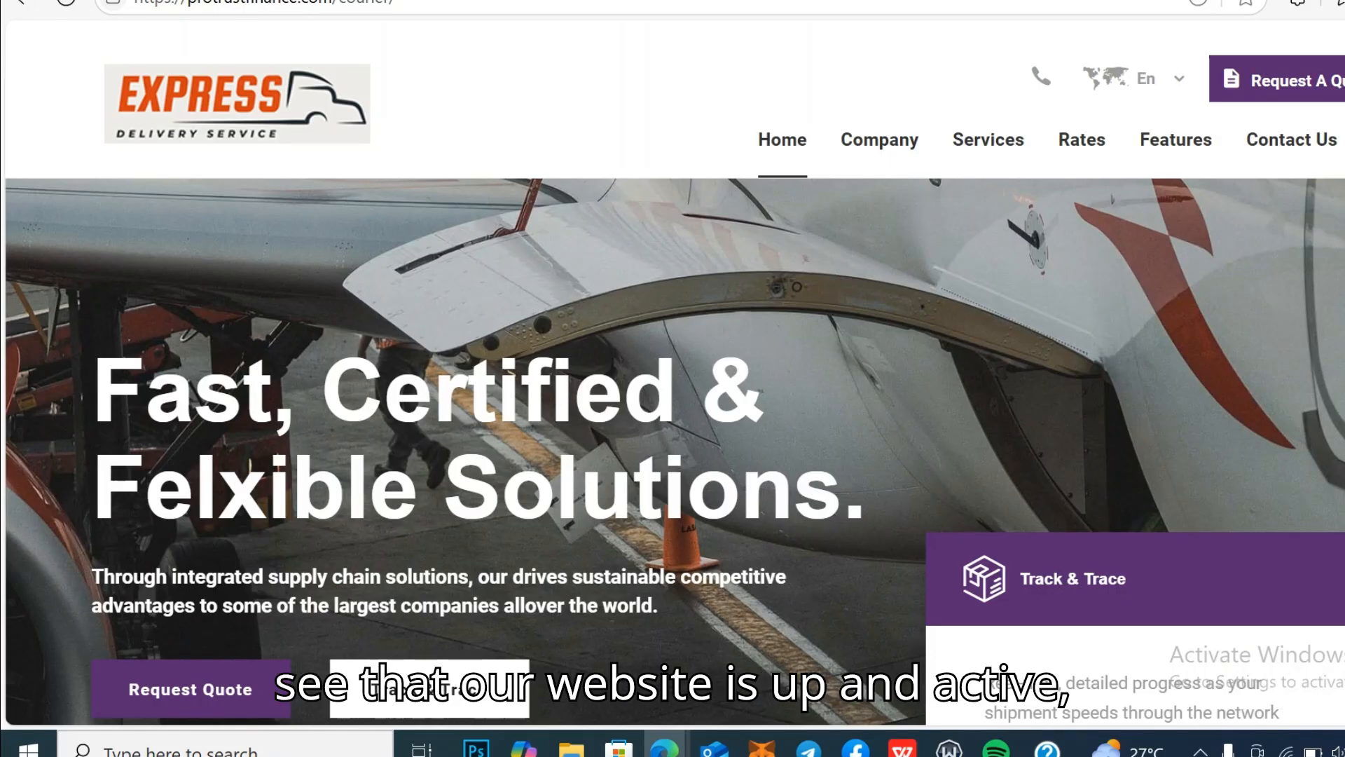
Step: Open the Track & Trace shipment tracking page from the courier homepage
scroll(672, 421, down, 20)
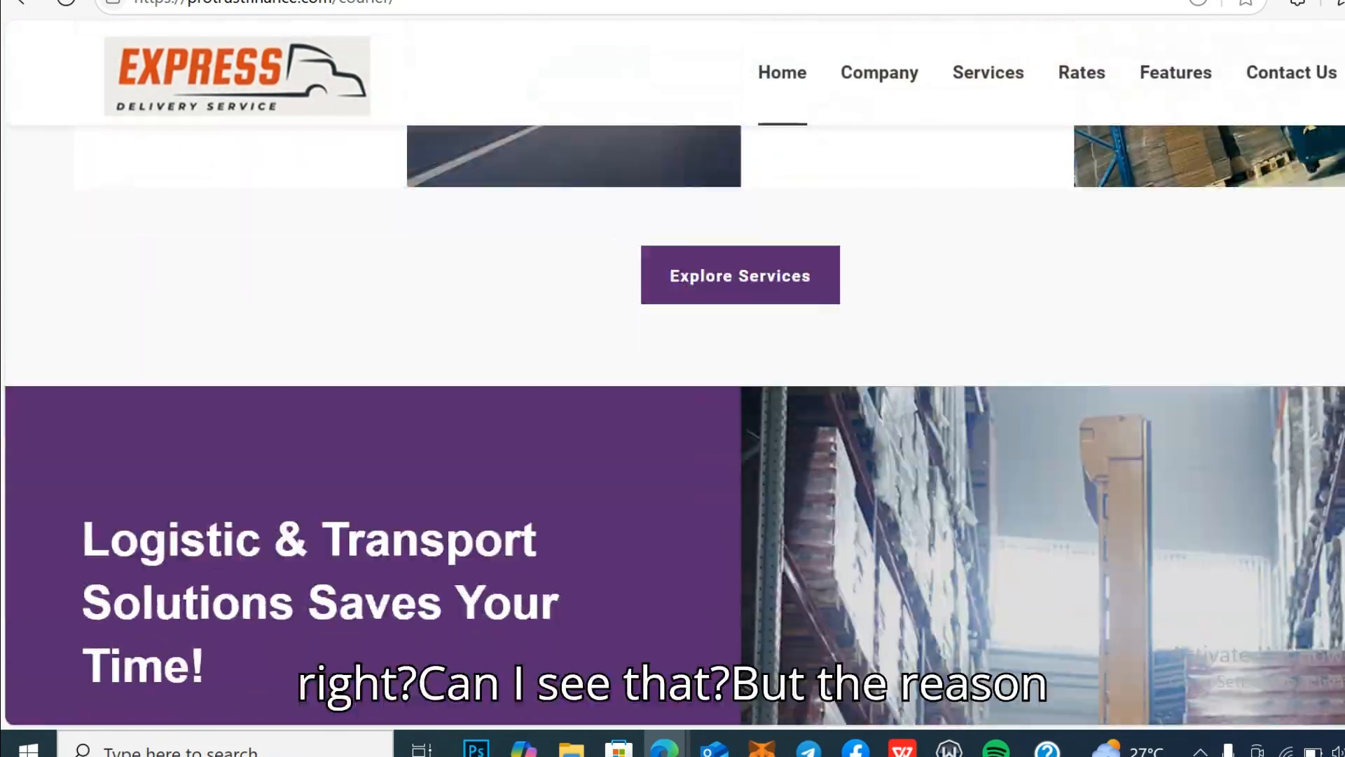
scroll(673, 421, down, 15)
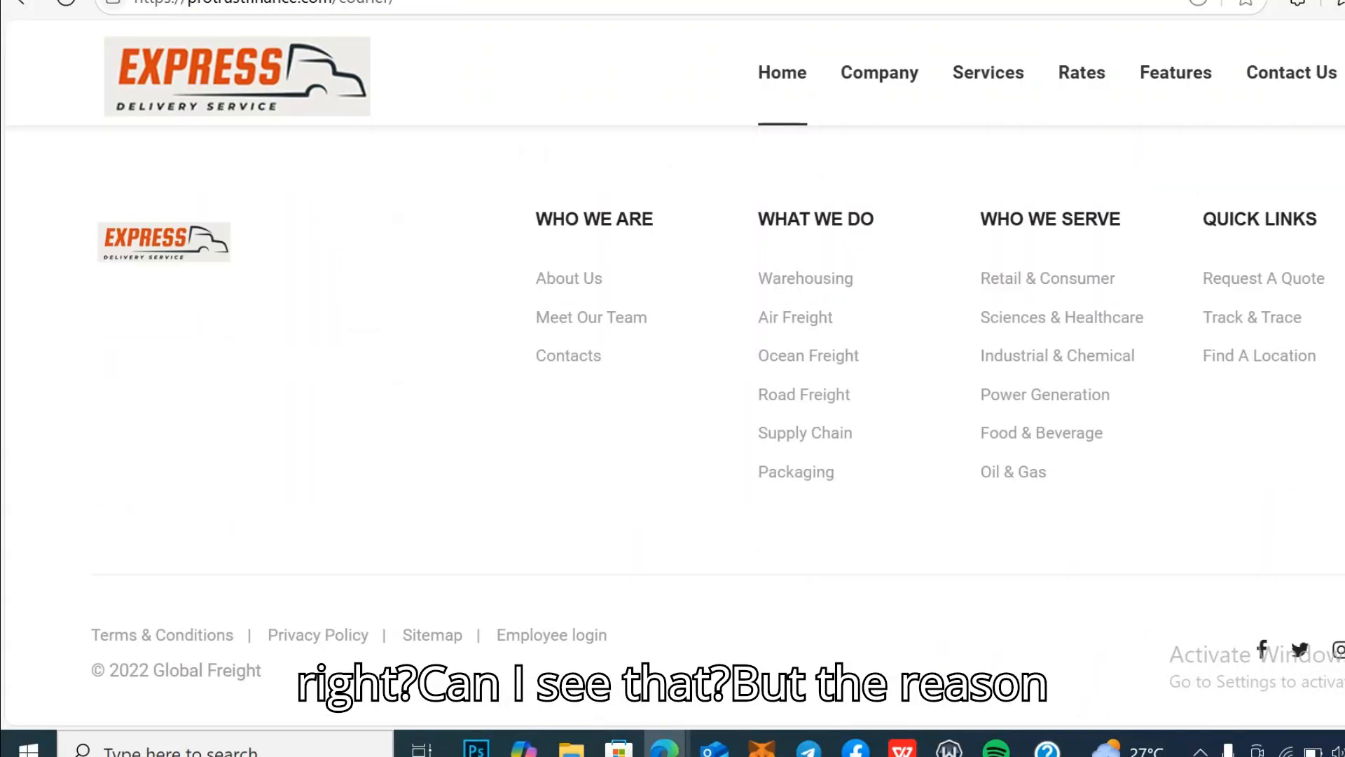
scroll(673, 421, up, 20)
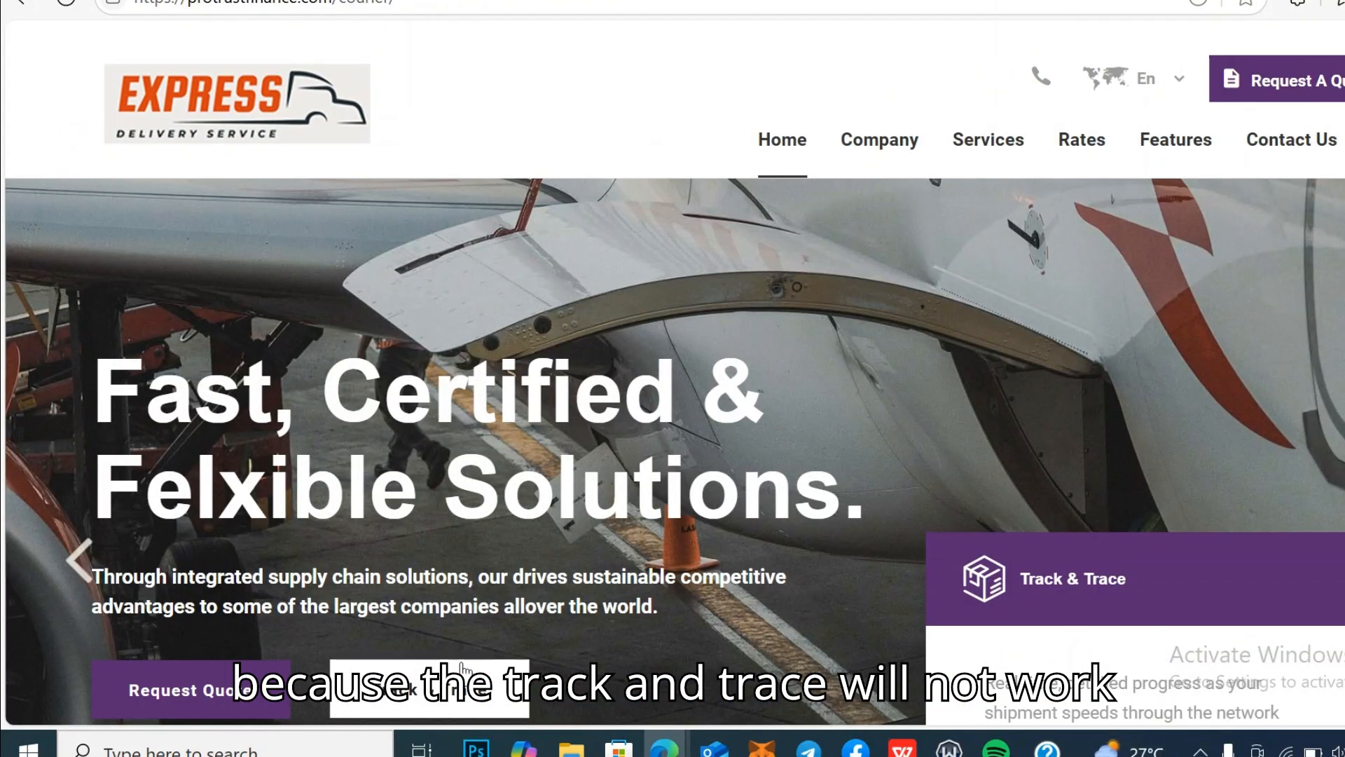
click(415, 683)
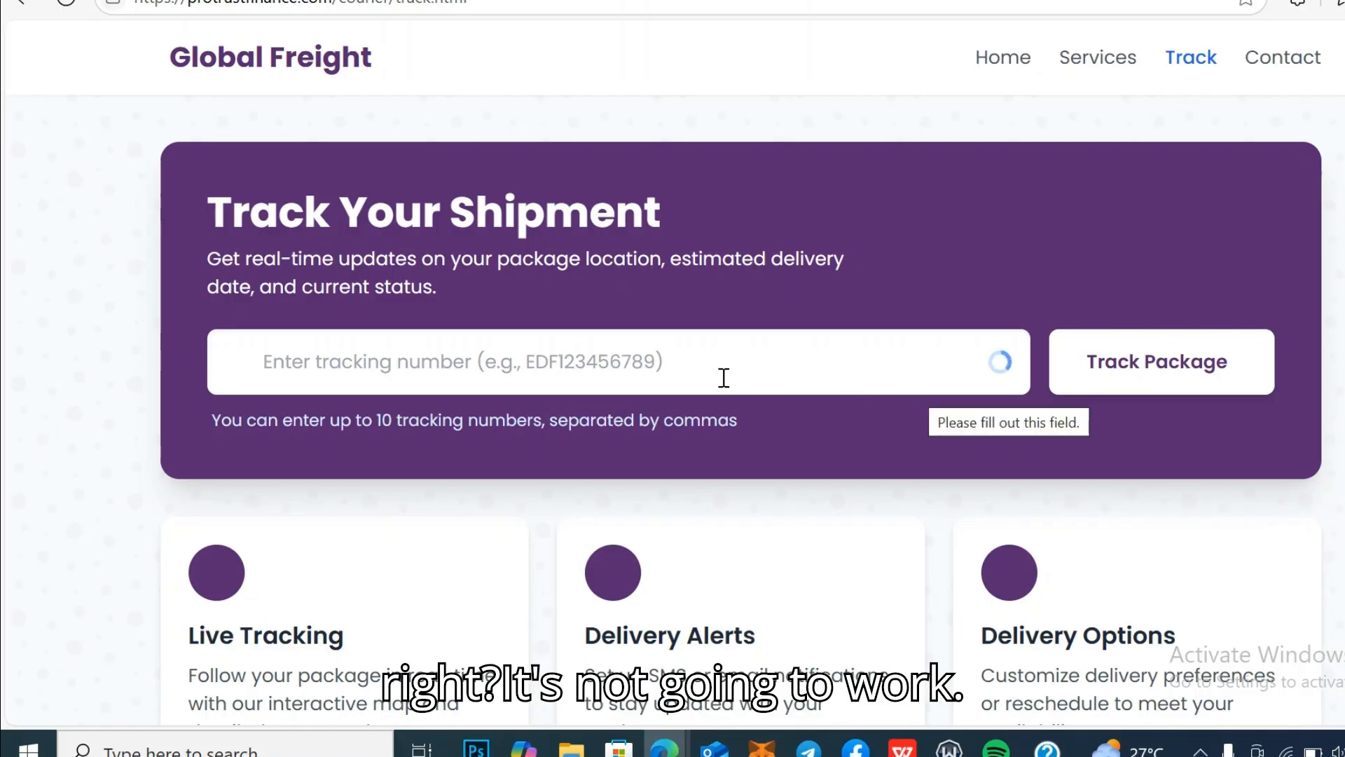
Step: Remove track.html from the address to start entering the courier admin path
click(482, 2)
drag(430, 2, 414, 2)
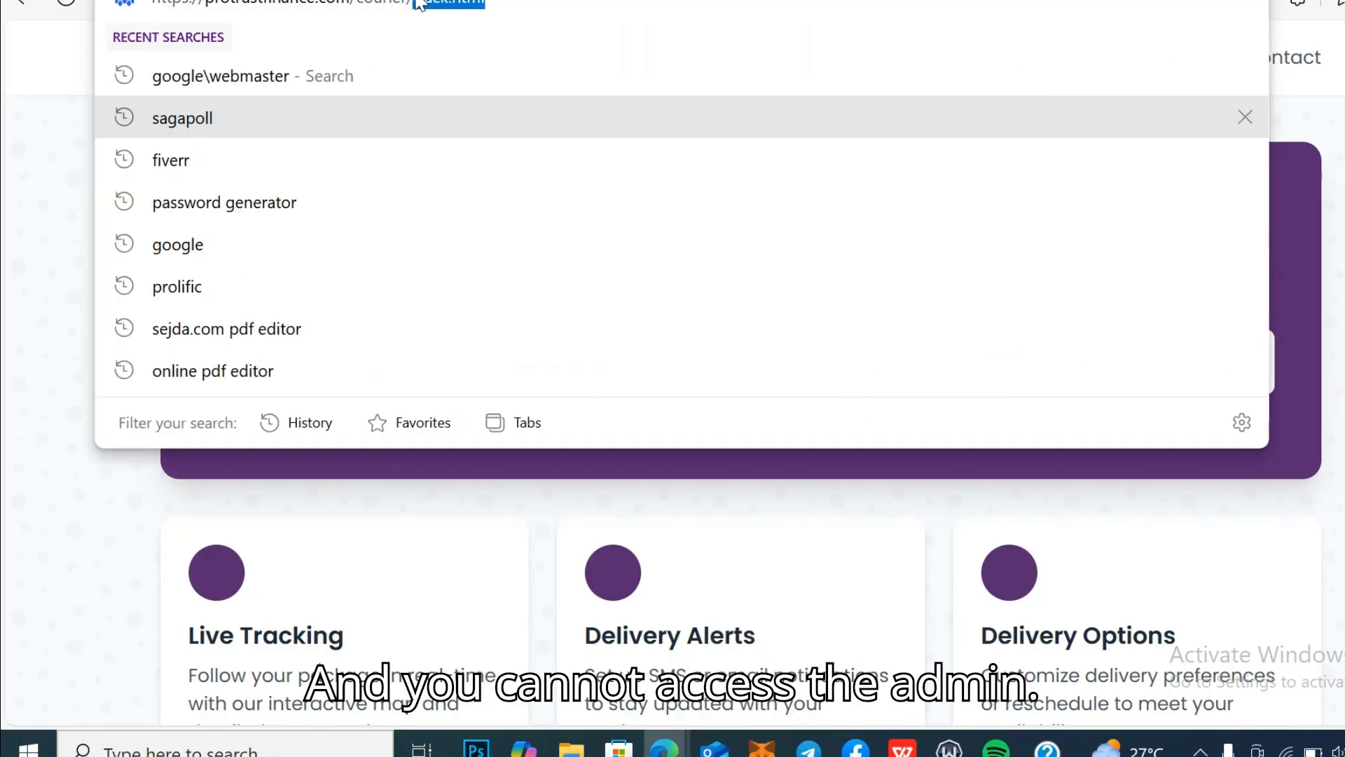
key(BackSpace)
text(/)
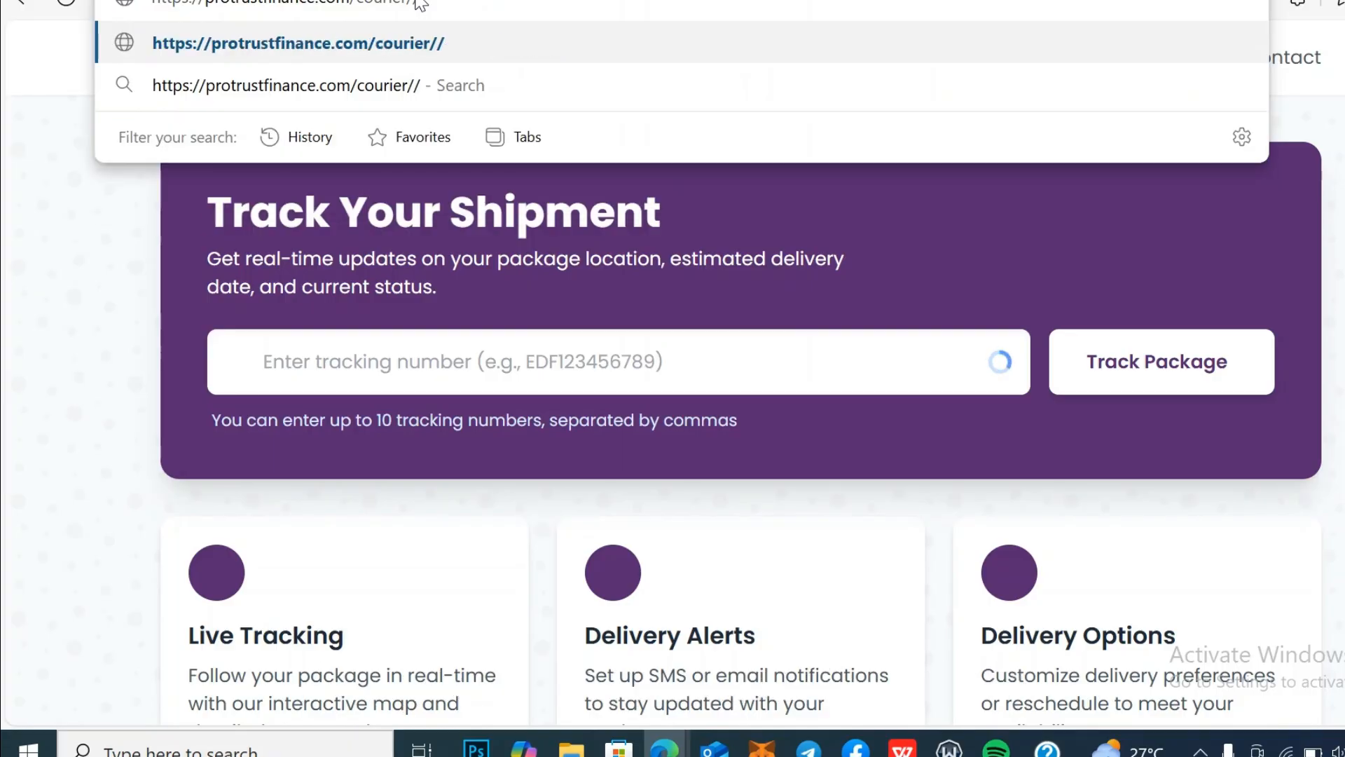
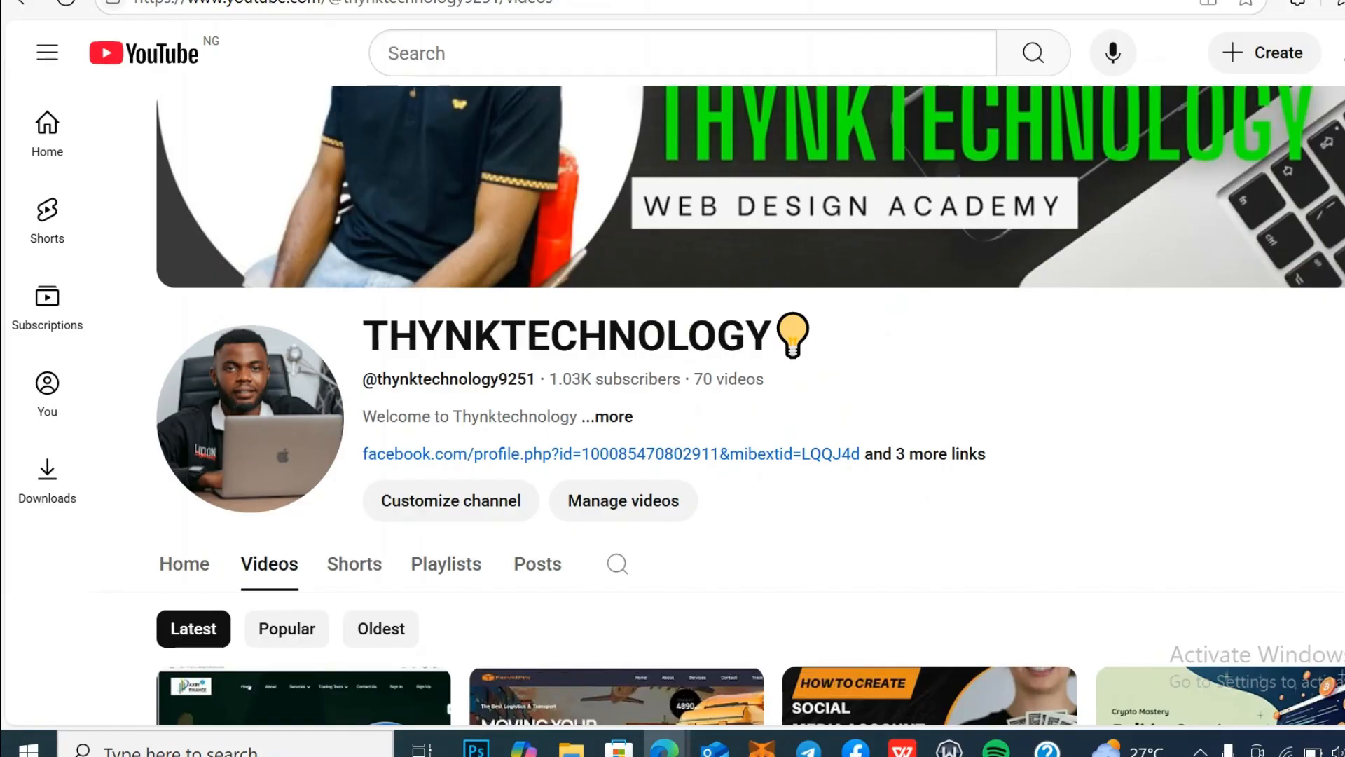
Step: Switch to the cPanel File Manager tab showing the public_html/courier/SQL folder
click(420, 0)
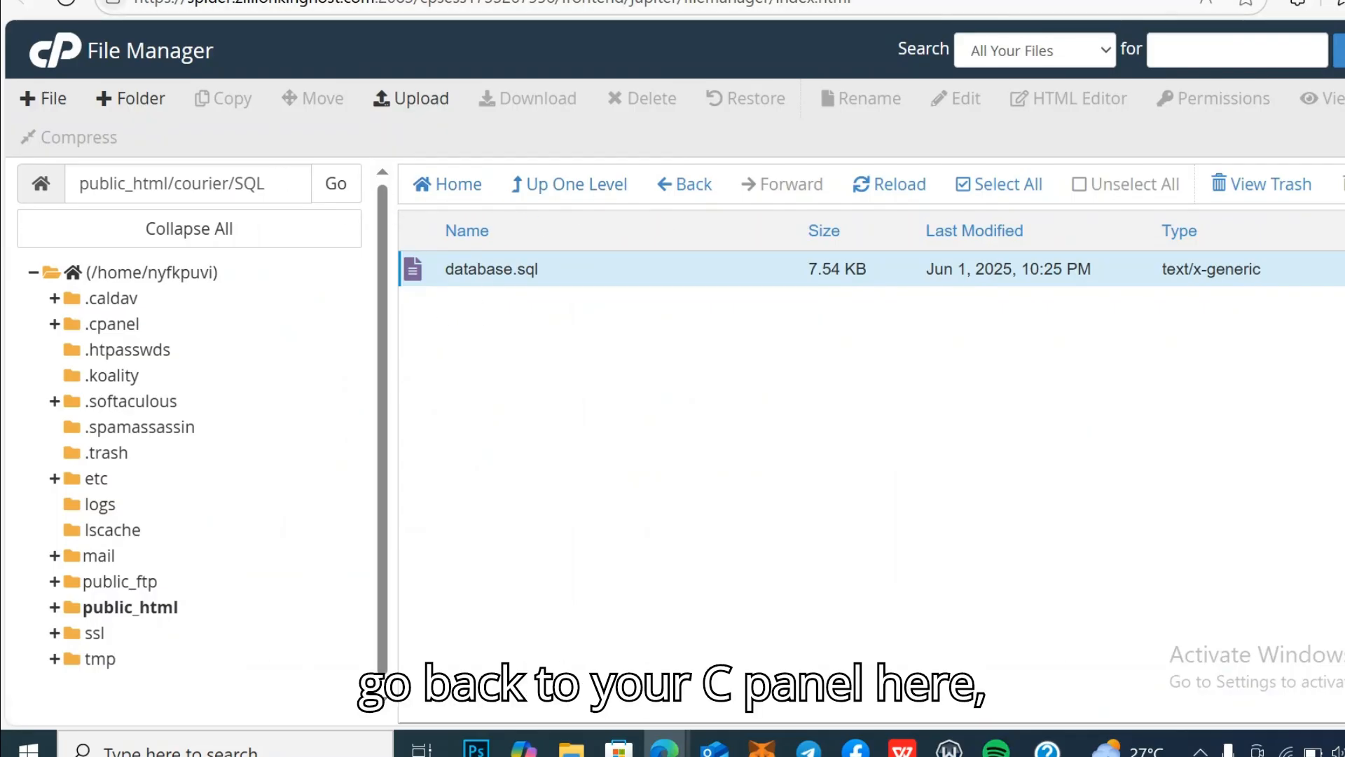
Step: Create the database nyfkpuvi_courierdb using cPanel's Database Wizard
click(378, 0)
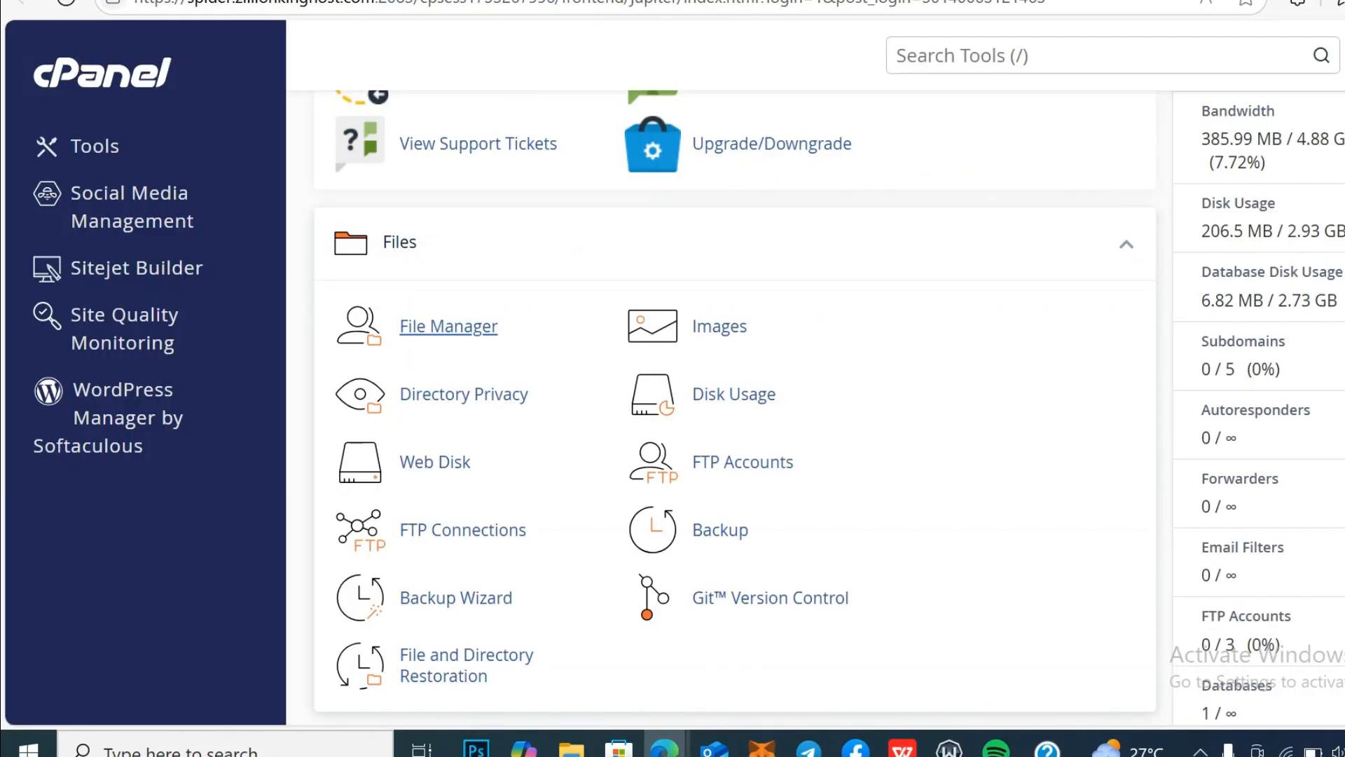
scroll(735, 407, down, 6)
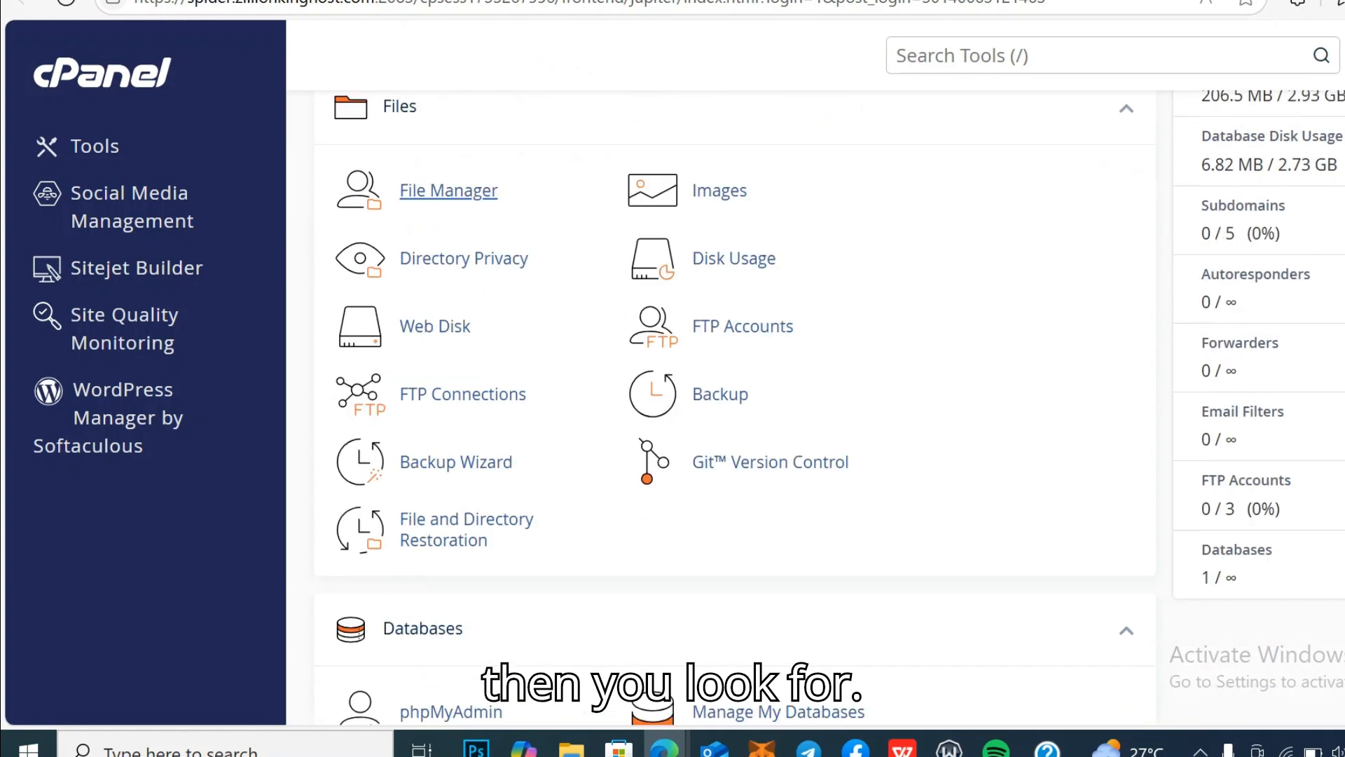
scroll(298, 224, down, 2)
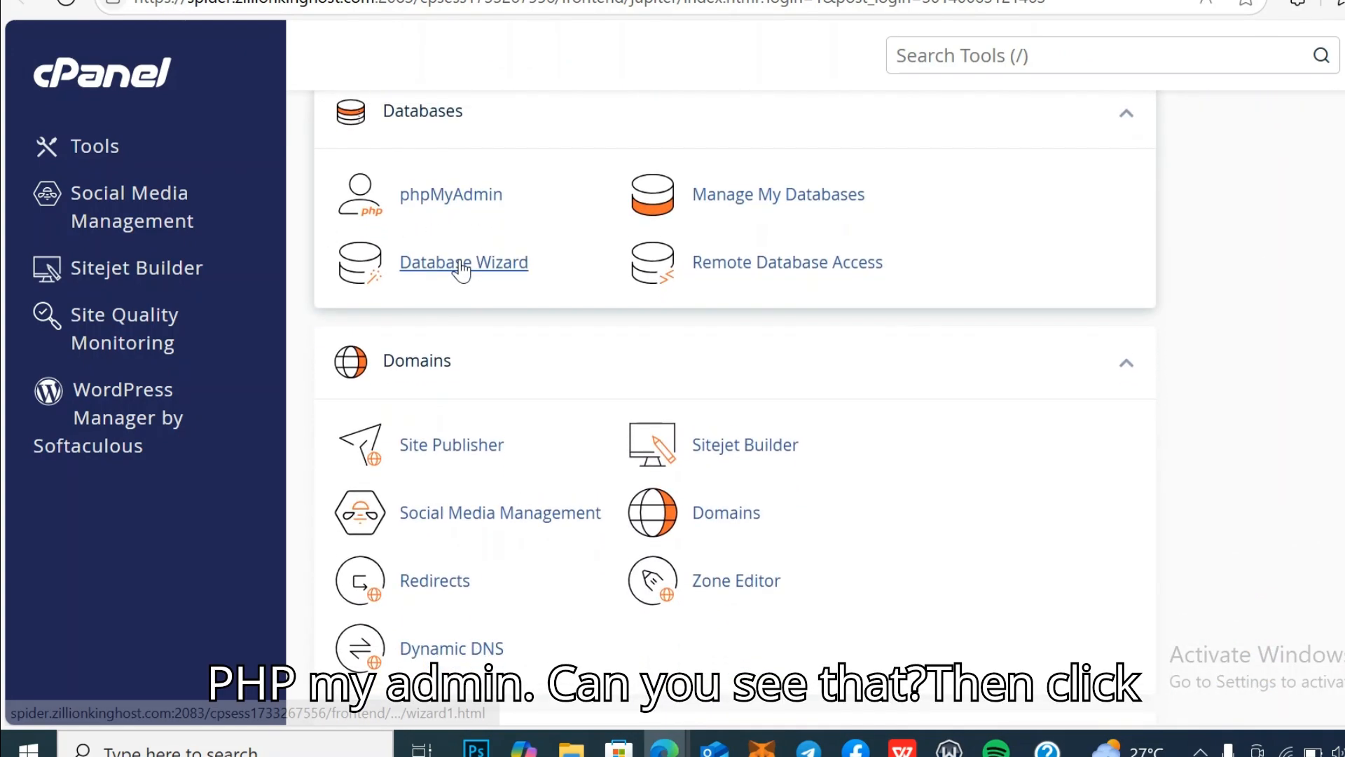
click(461, 270)
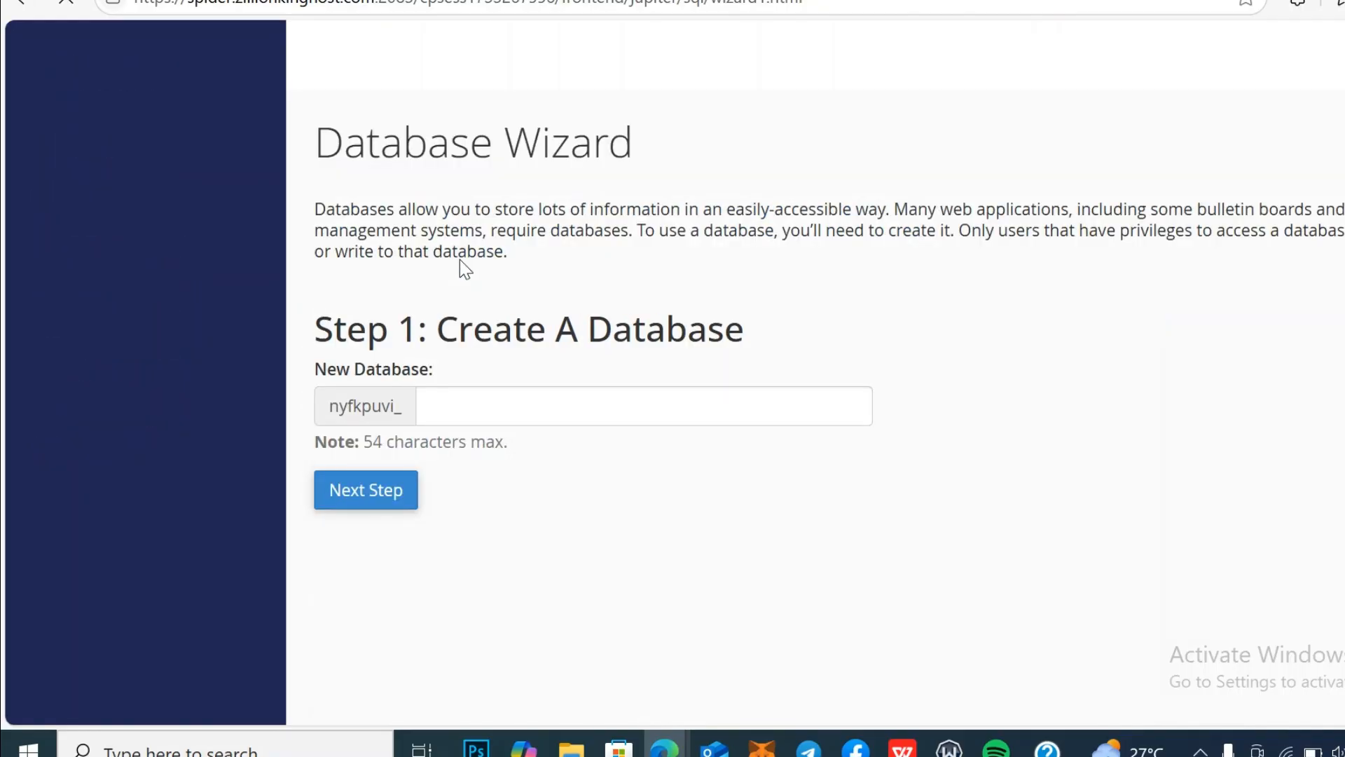
click(452, 413)
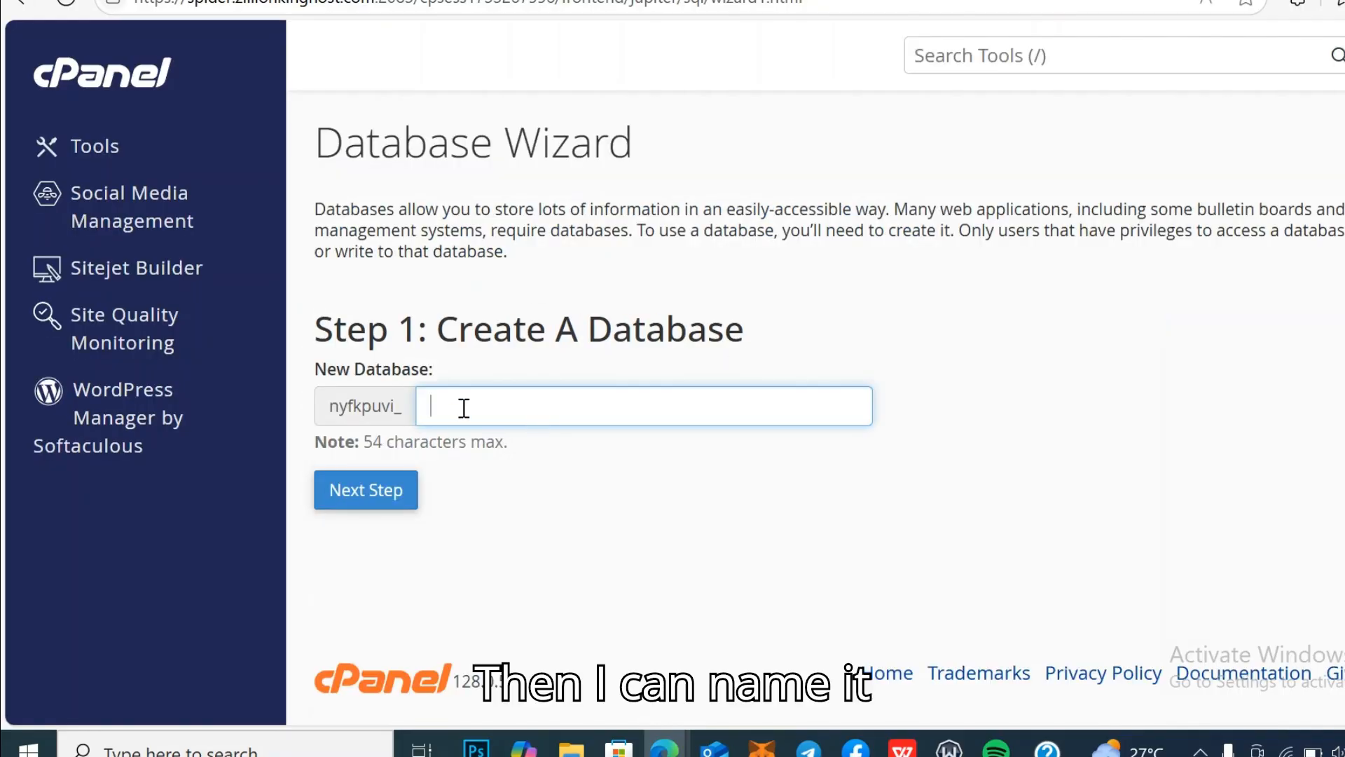
text(courierdb)
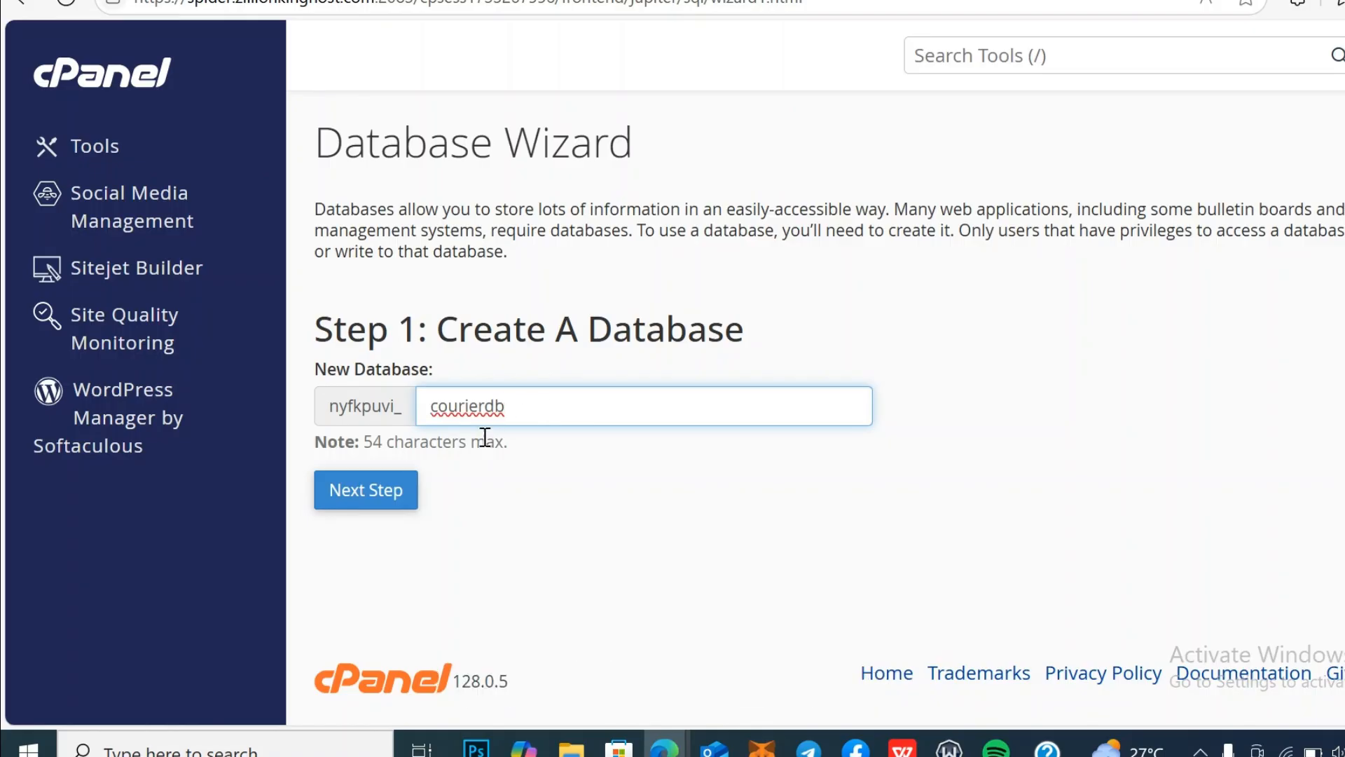
click(372, 489)
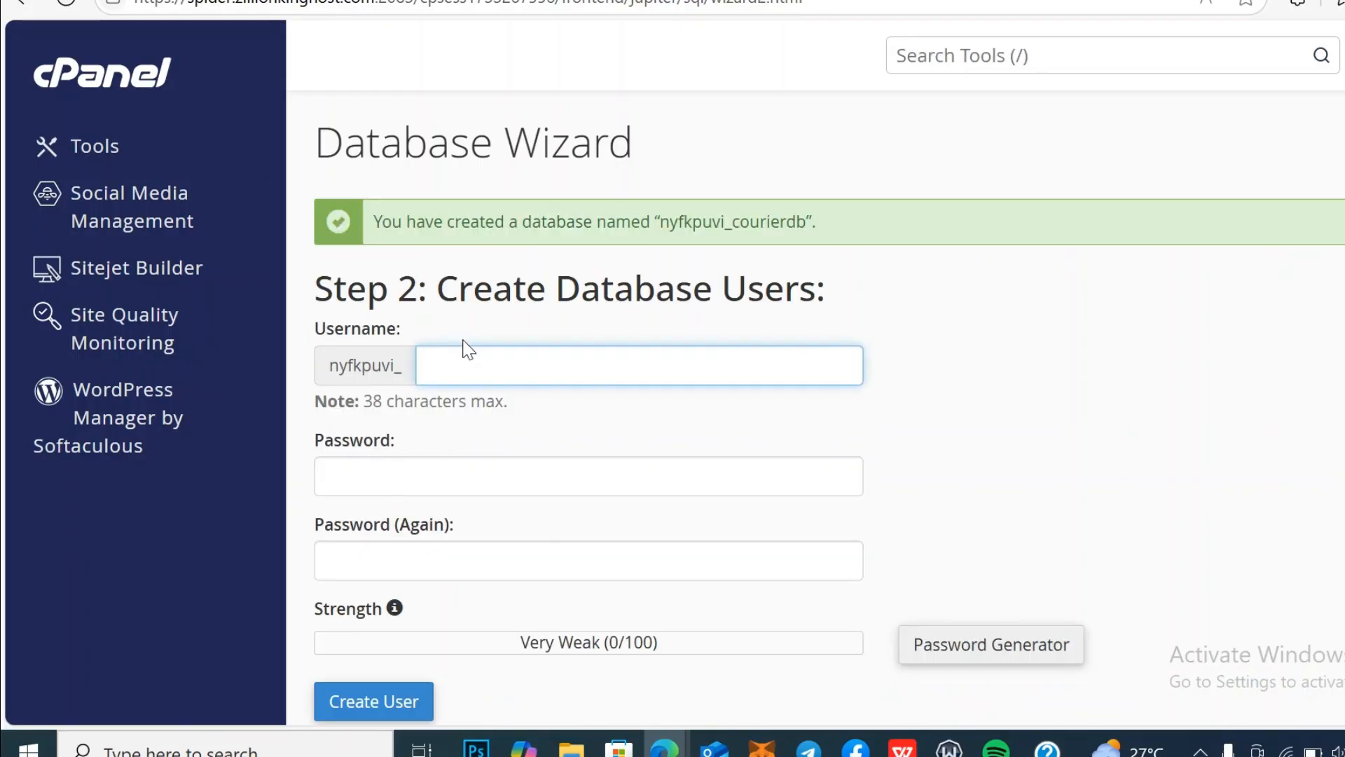
Step: Enter username courierusers and fill both password fields with a copied, Very Strong generated password
click(472, 355)
text(courier)
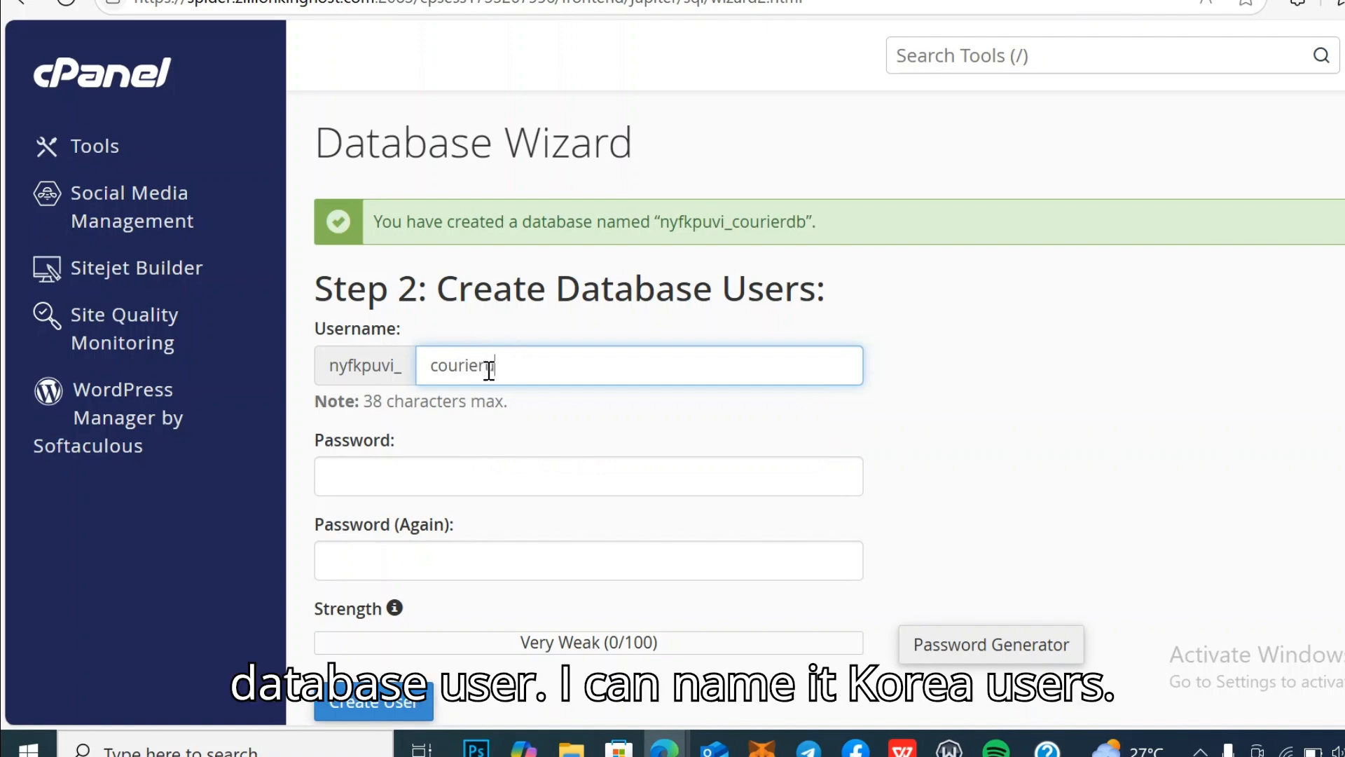
text(users)
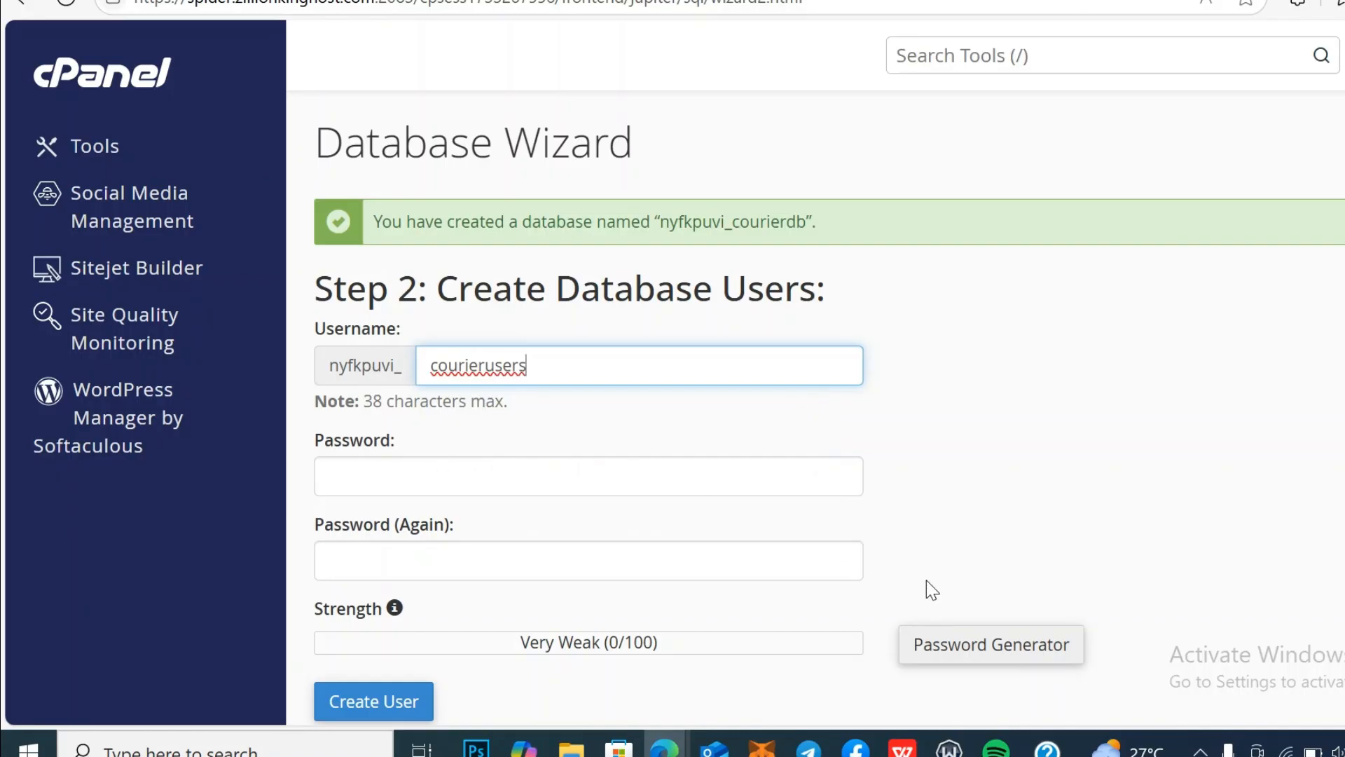
click(980, 653)
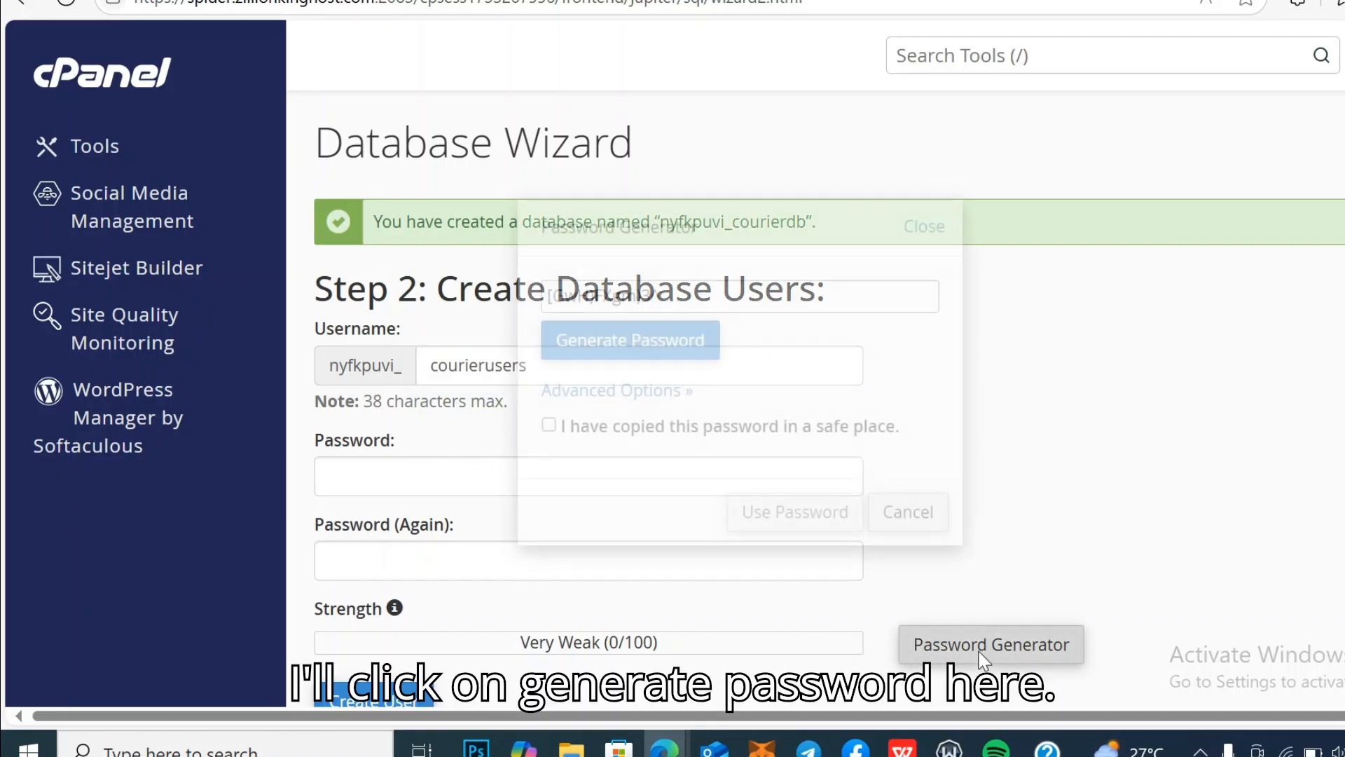
click(680, 295)
drag(680, 295, 550, 296)
key(ctrl+c)
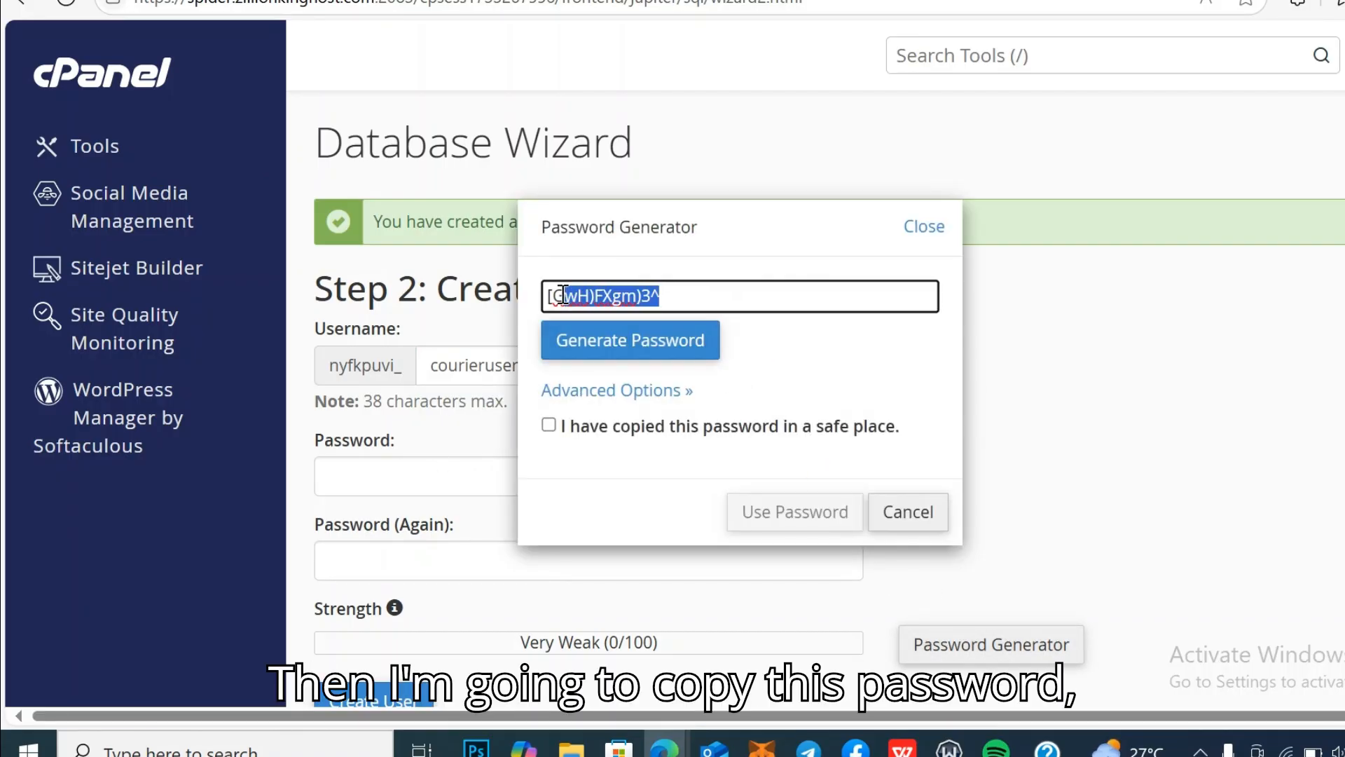
right_click(571, 301)
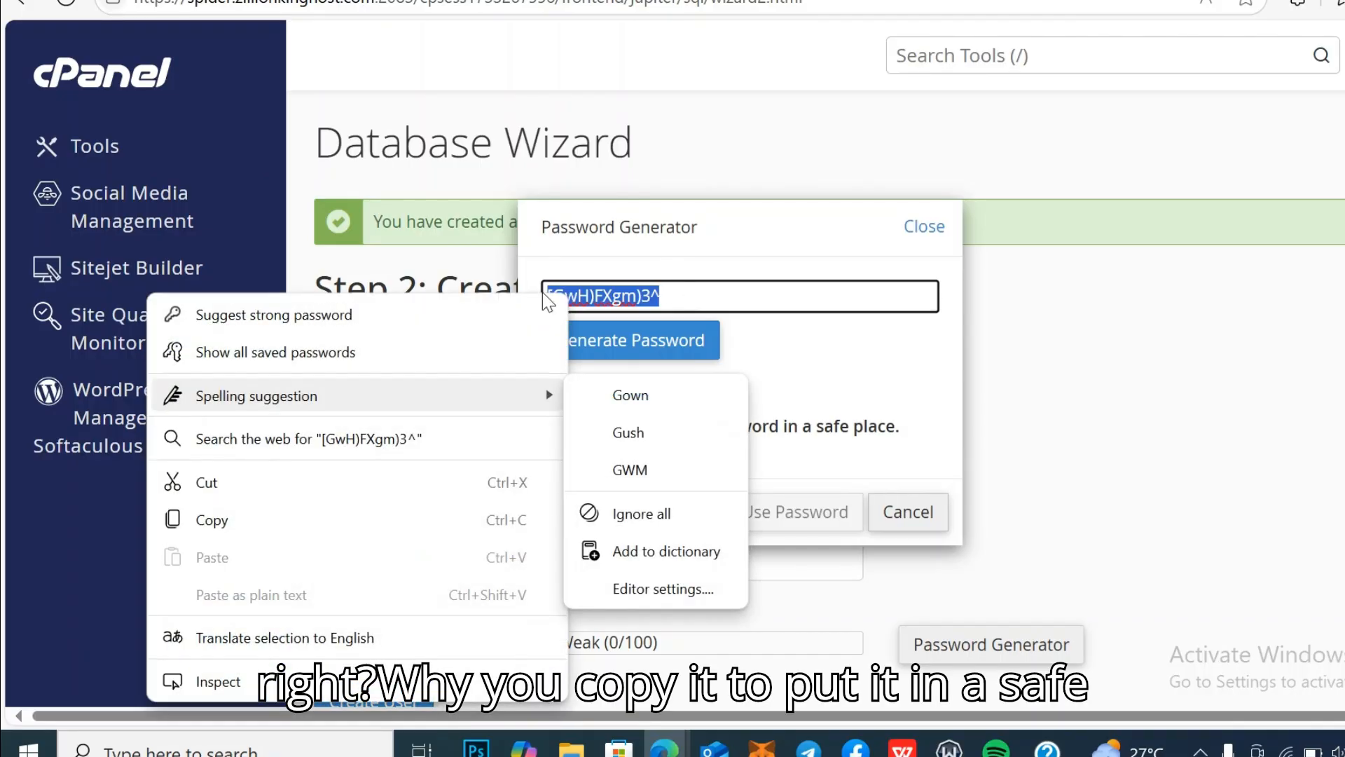
click(304, 508)
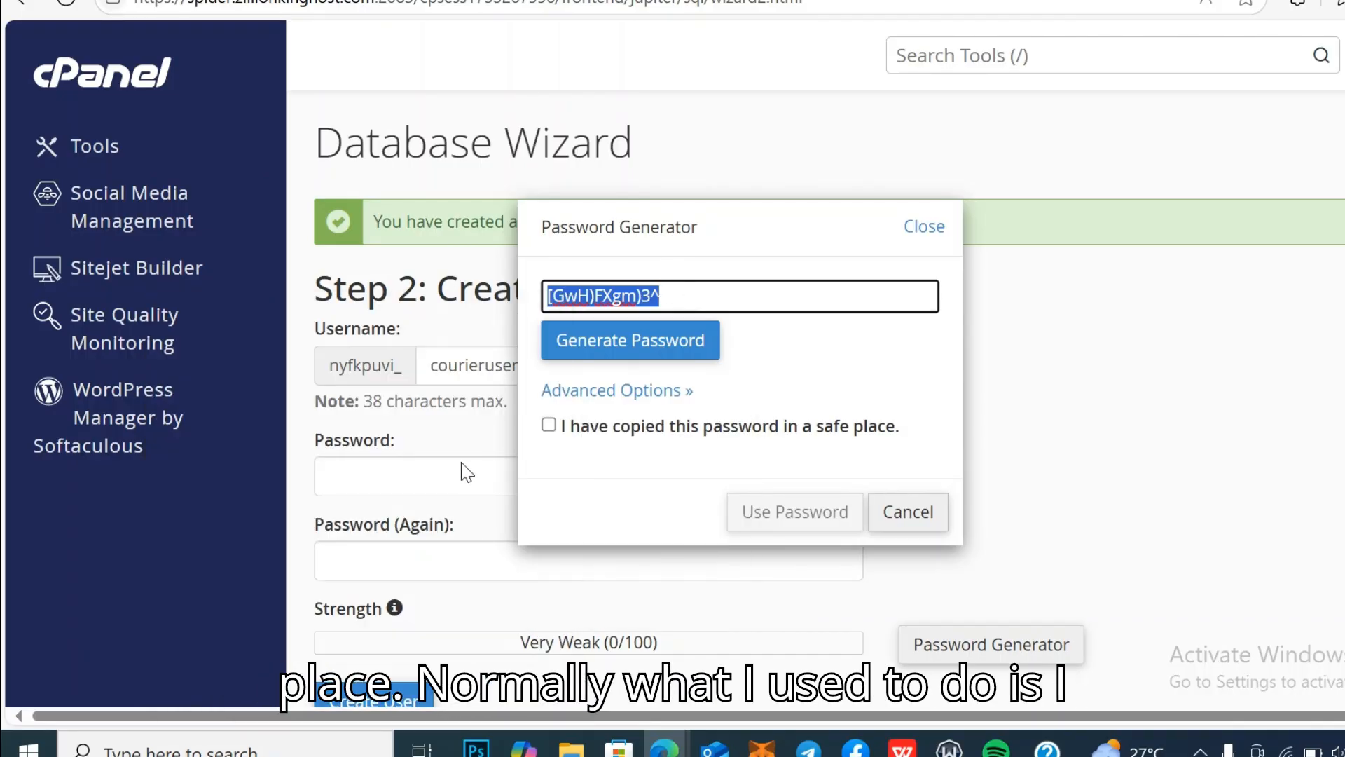
click(549, 424)
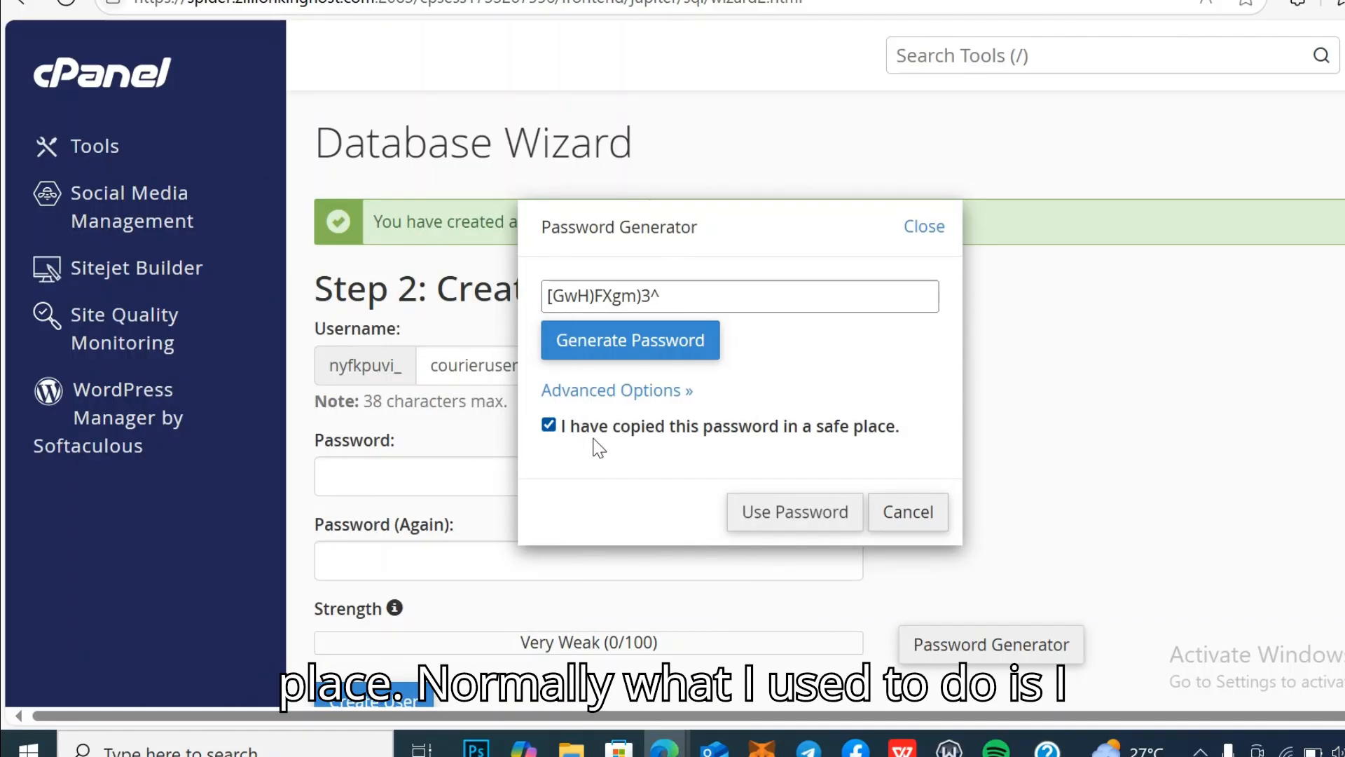
click(783, 515)
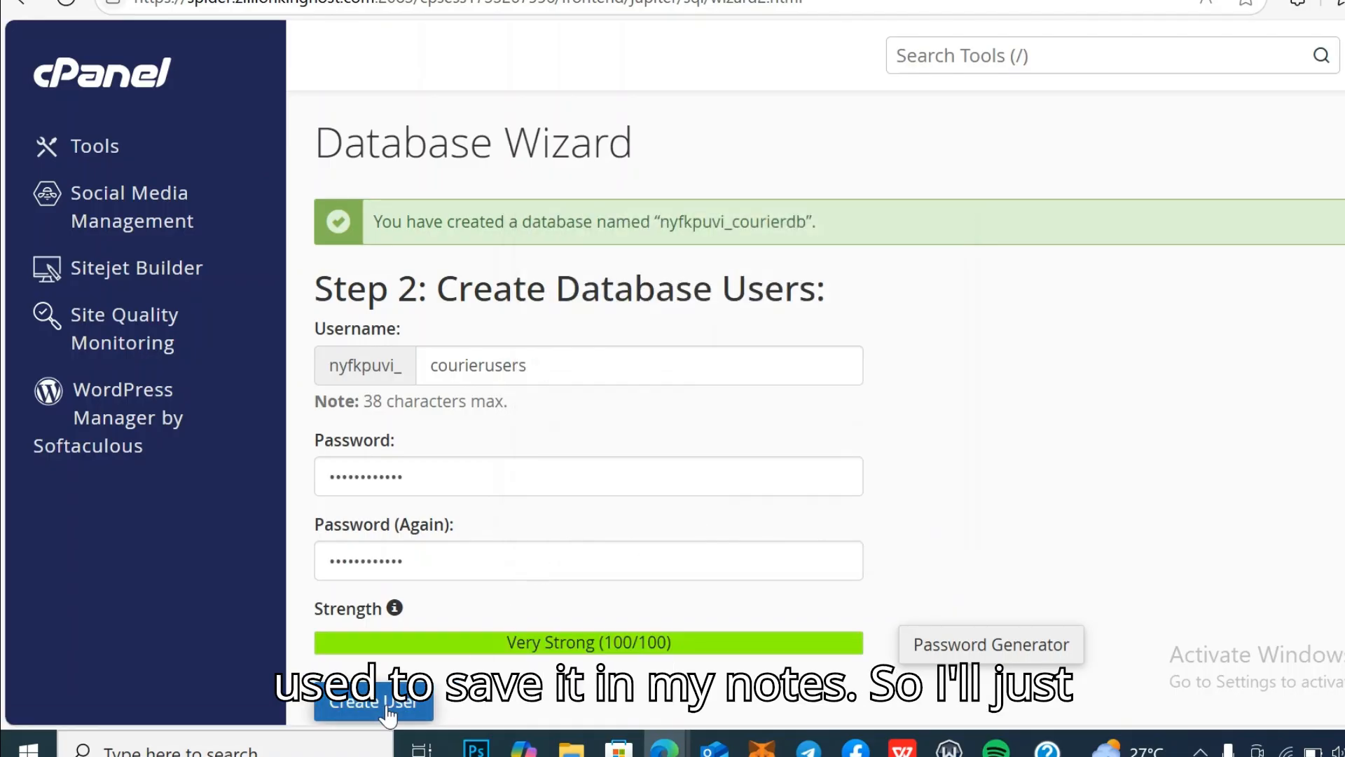
Step: Paste the generated database password into a new untitled Notepad note, then minimize it
click(175, 744)
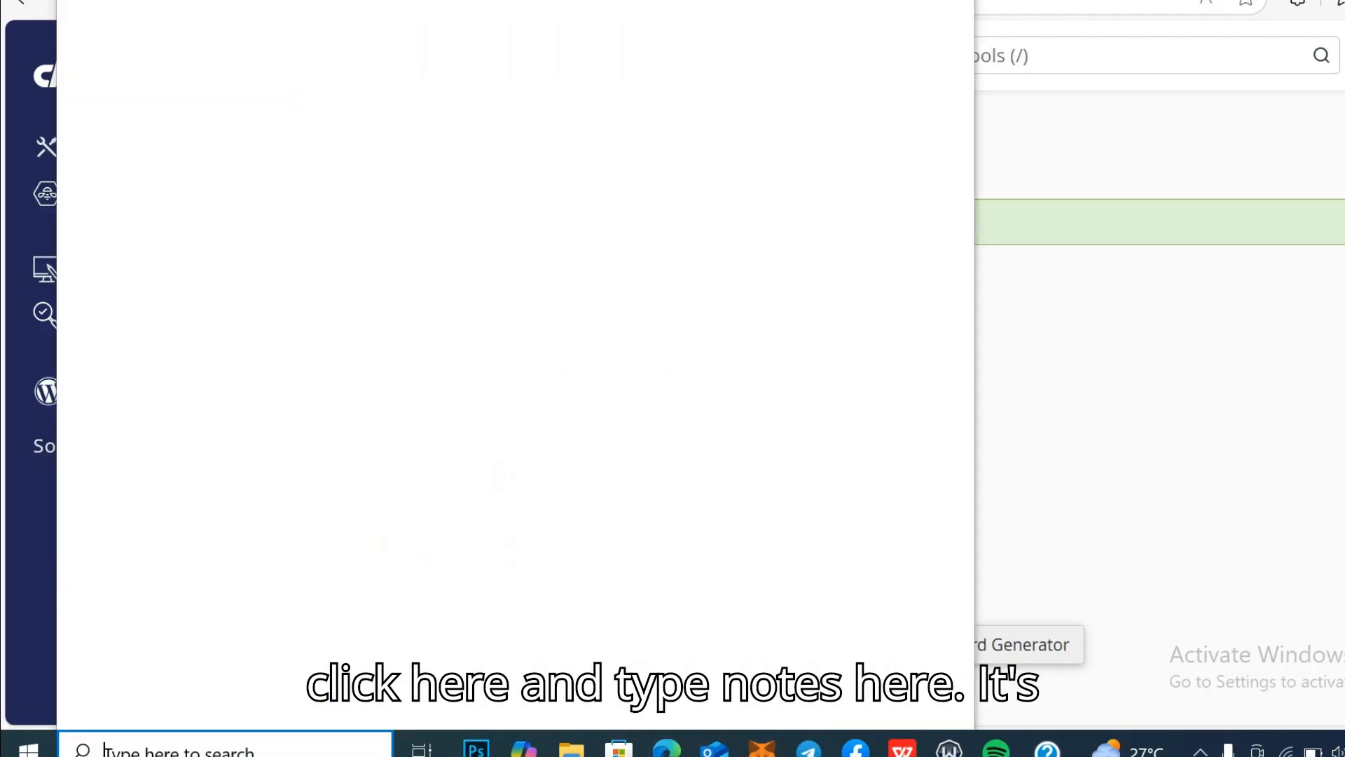
text(note)
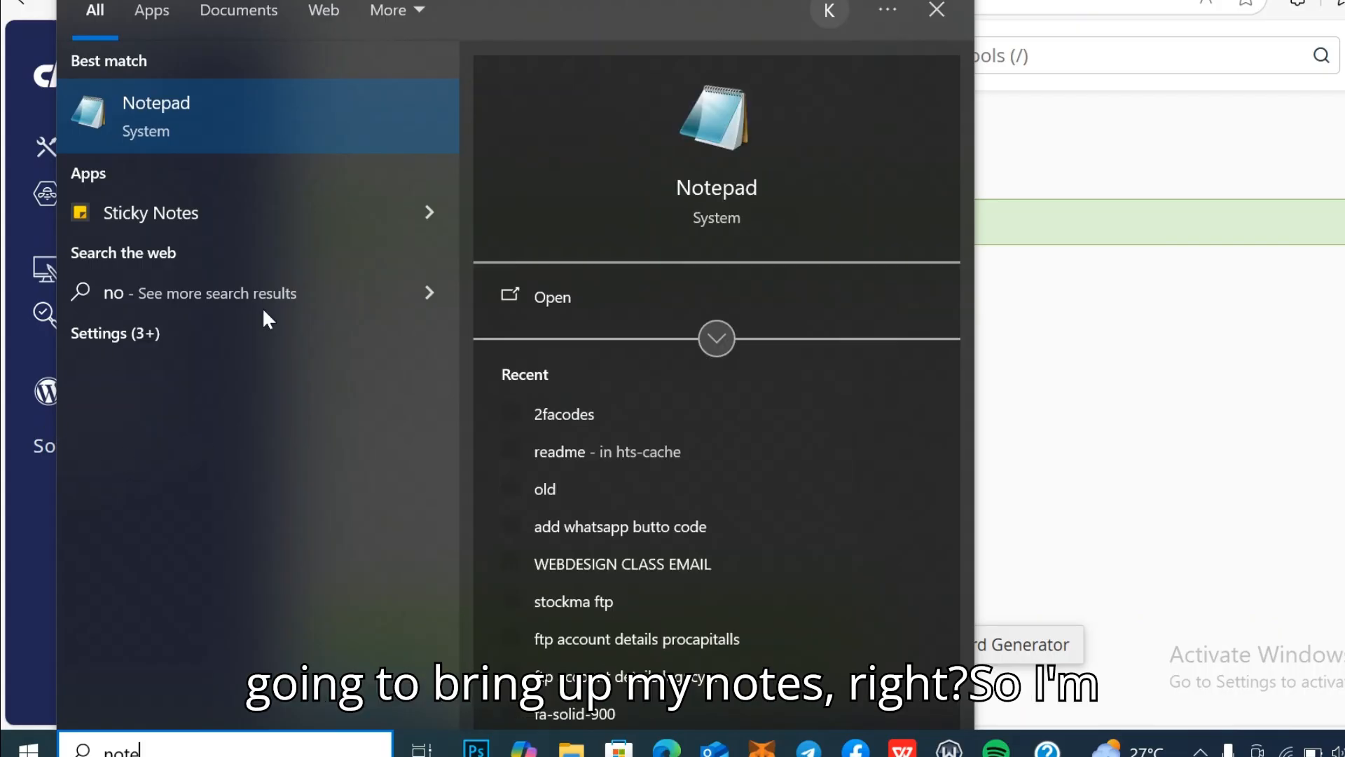
click(254, 102)
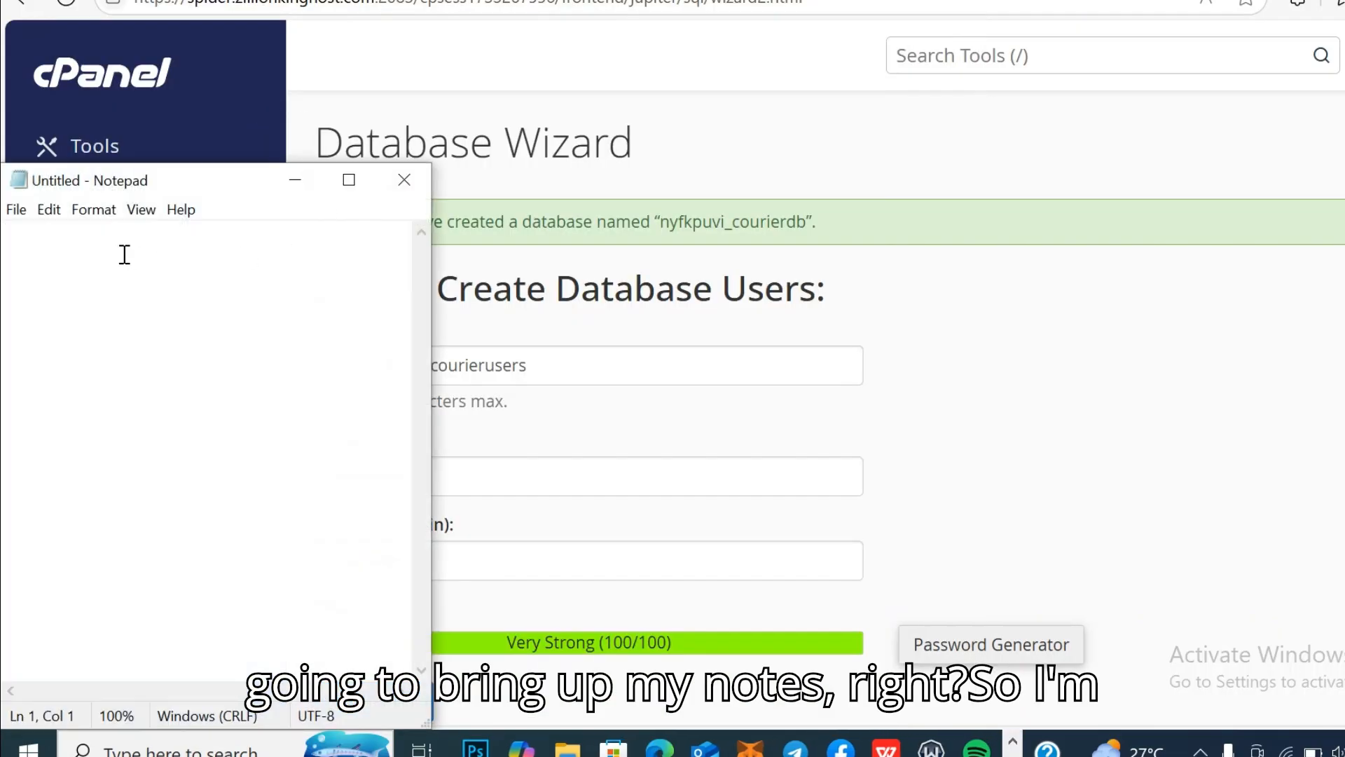
right_click(124, 255)
click(209, 352)
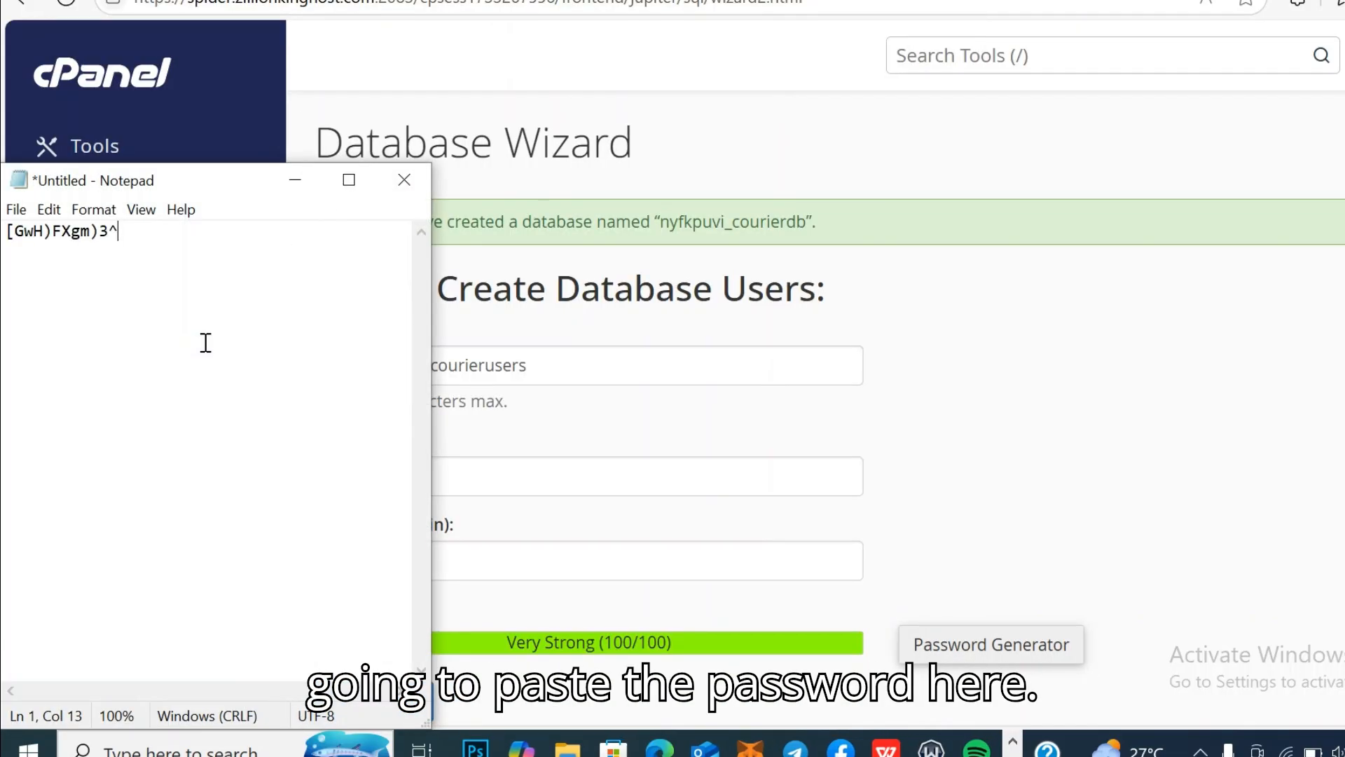
click(301, 181)
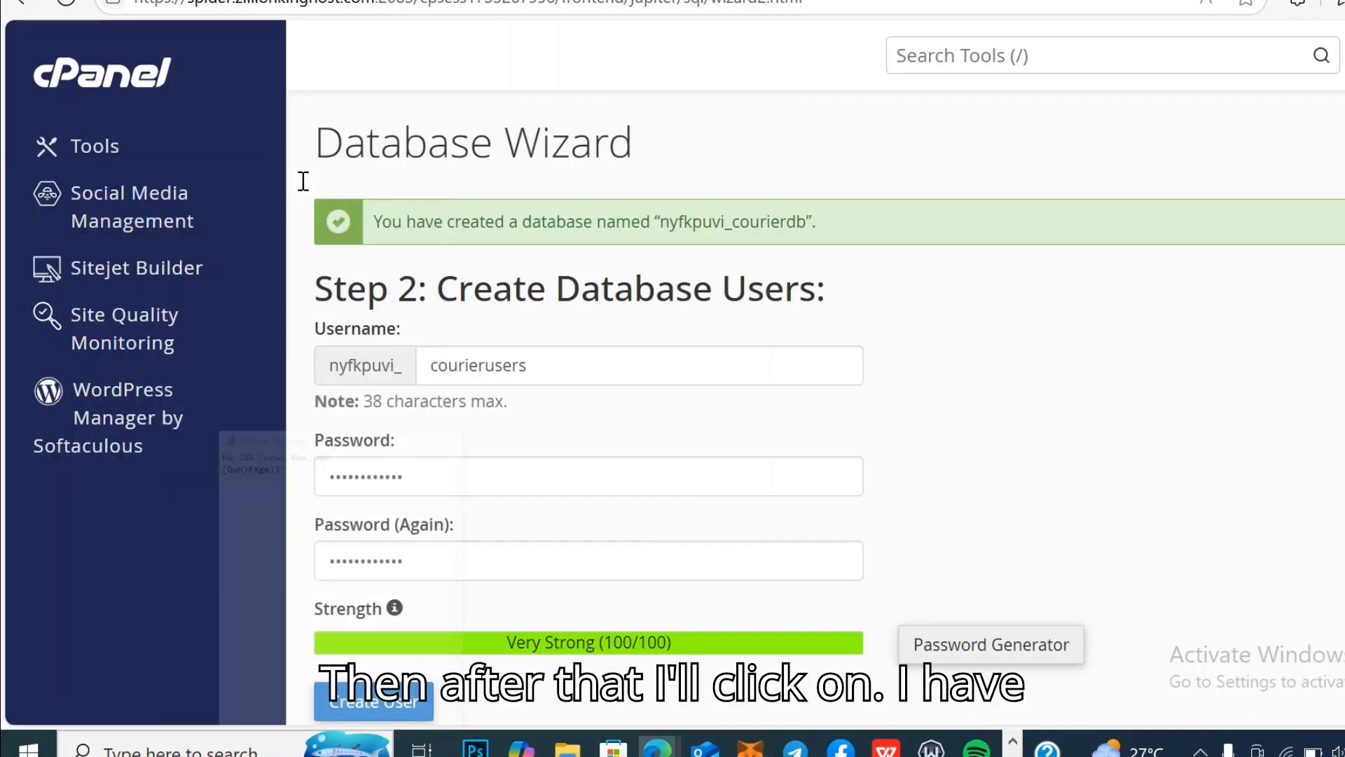
Step: Create the user nyfkpuvi_courierusers and copy the resulting User and Database name lines
click(390, 705)
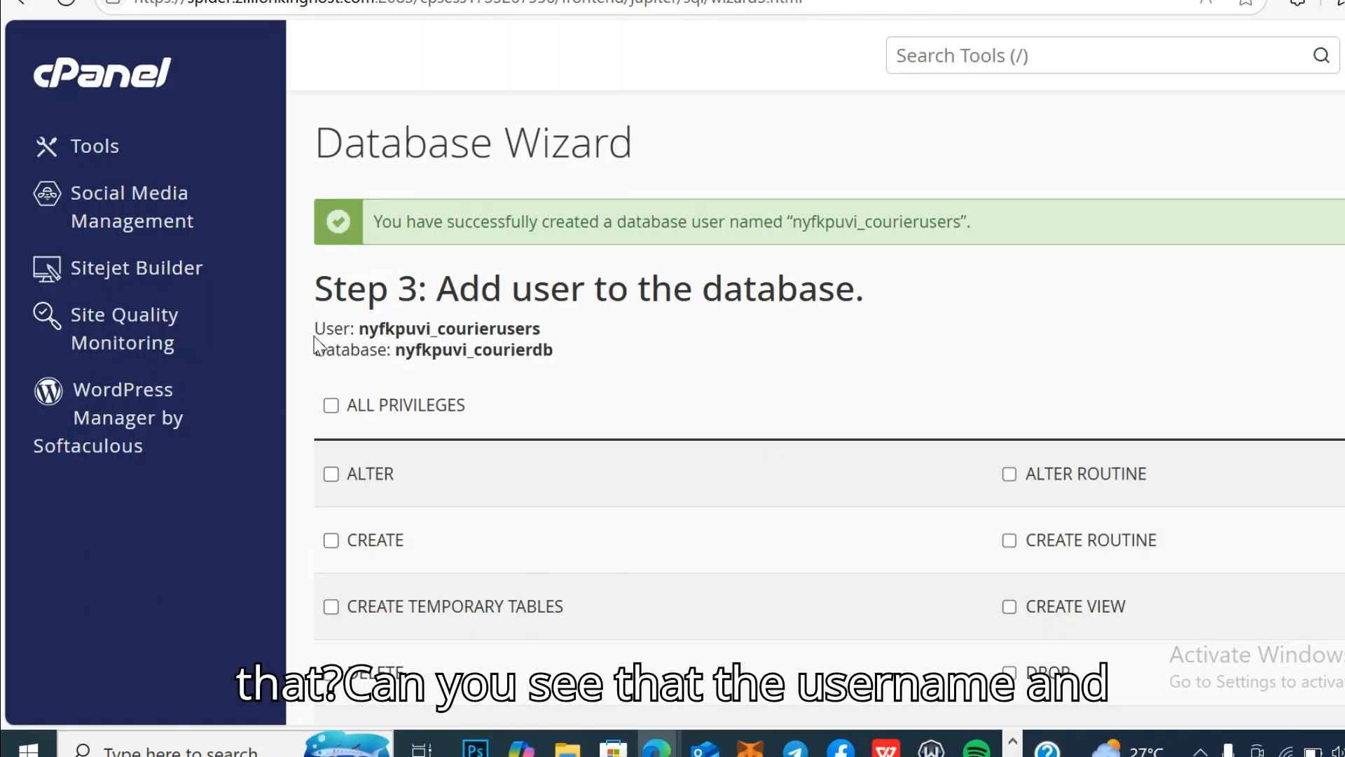
drag(319, 329, 470, 359)
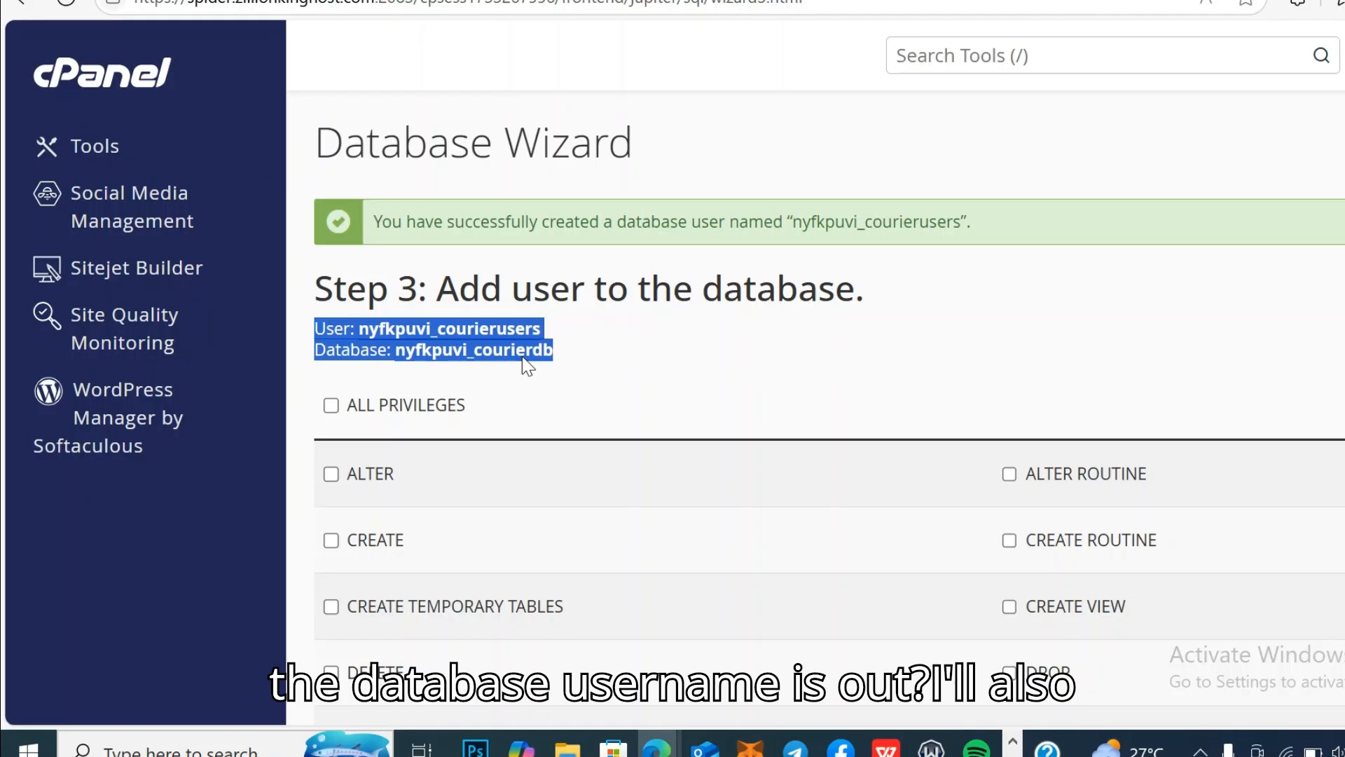
click(562, 367)
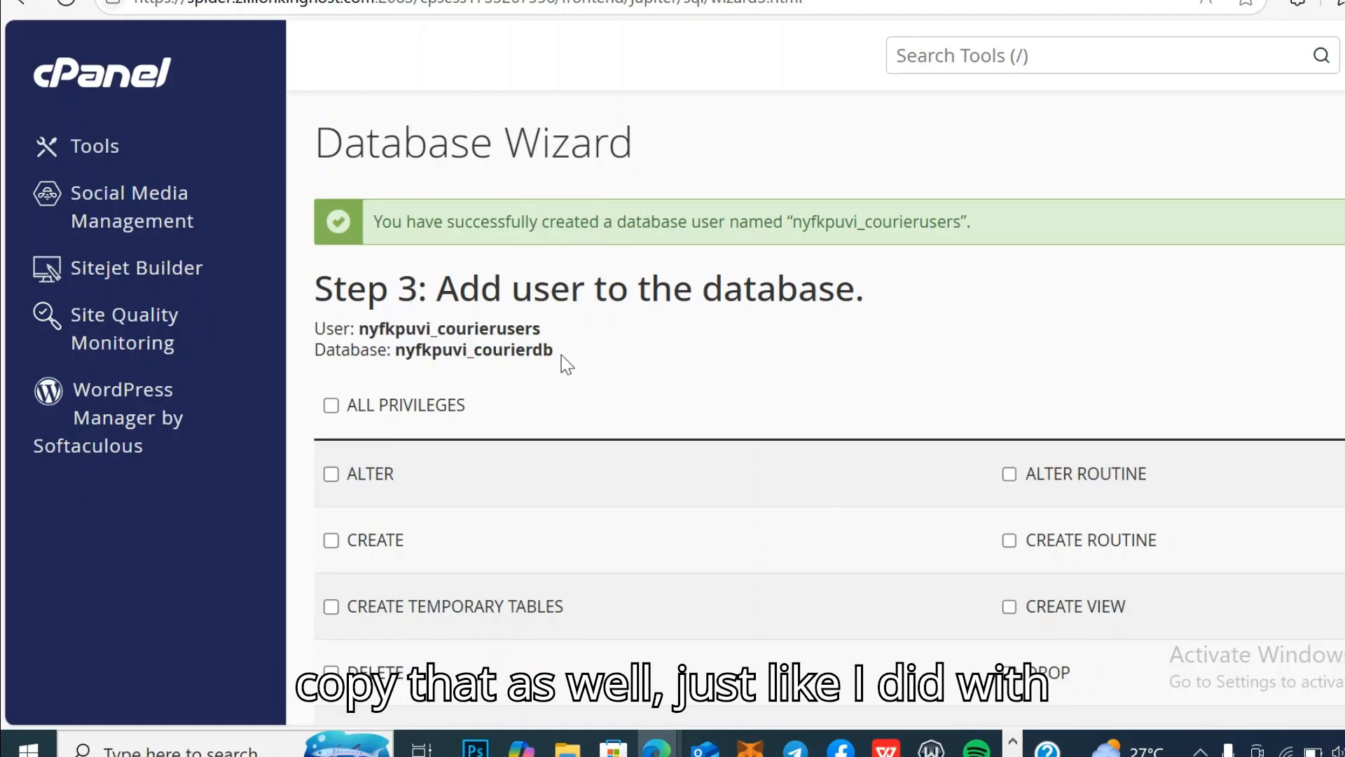
drag(561, 354, 302, 329)
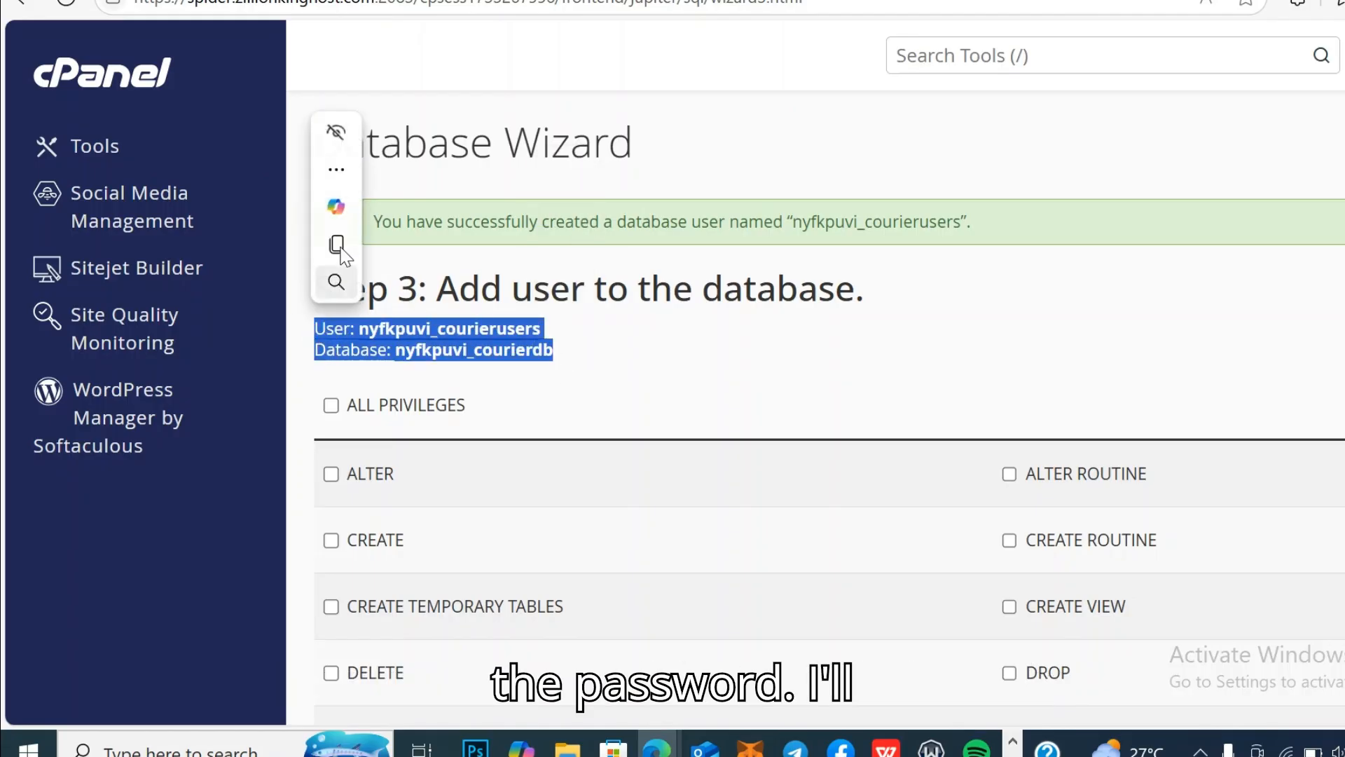
click(342, 249)
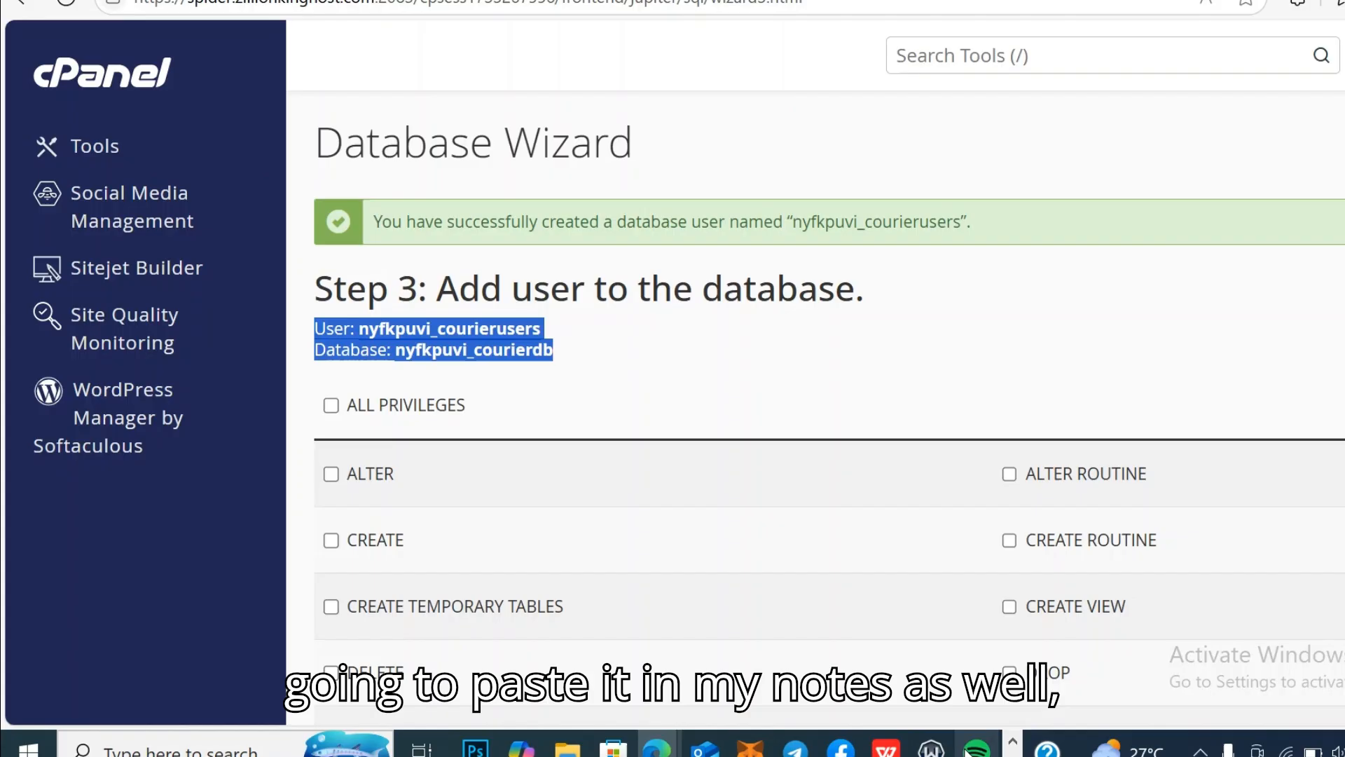
Step: Paste the user and database names into the Notepad note on a new line below the password
click(1013, 755)
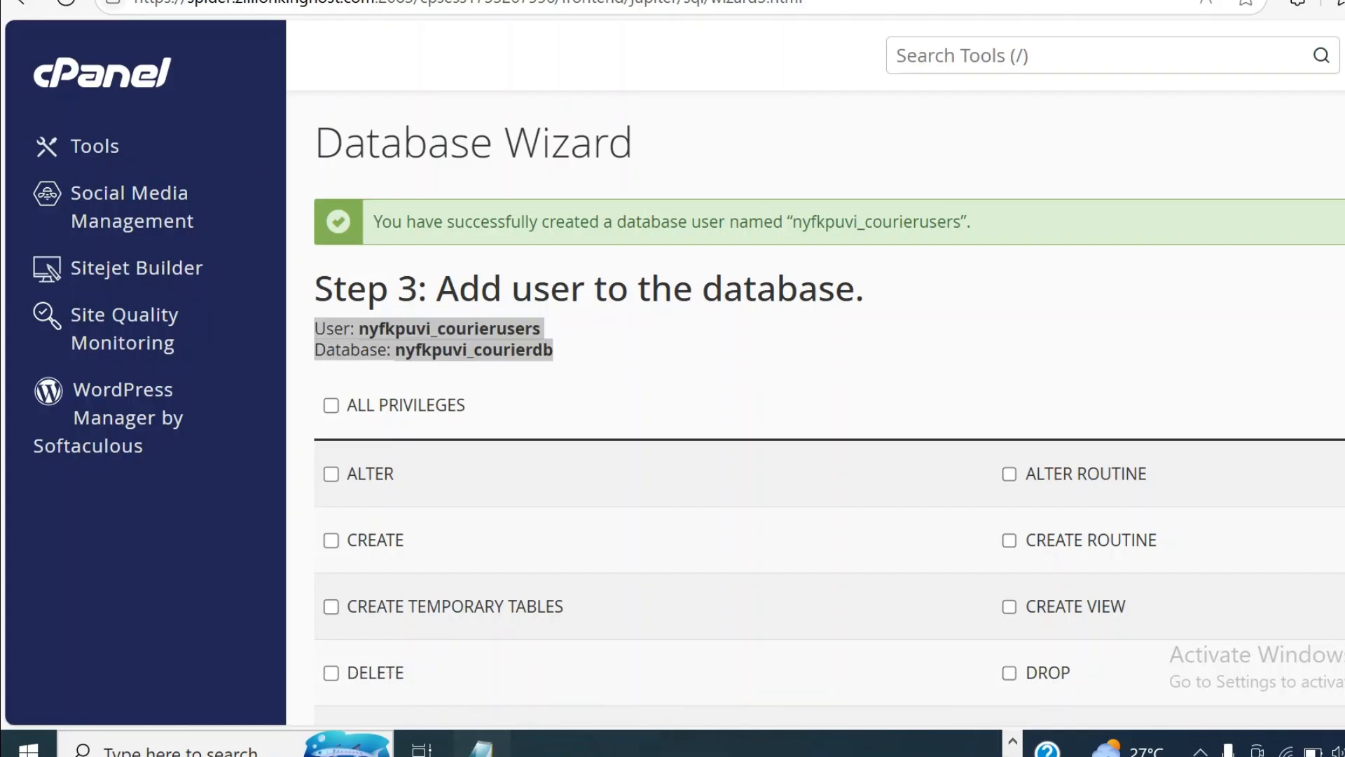
click(483, 744)
key(Return)
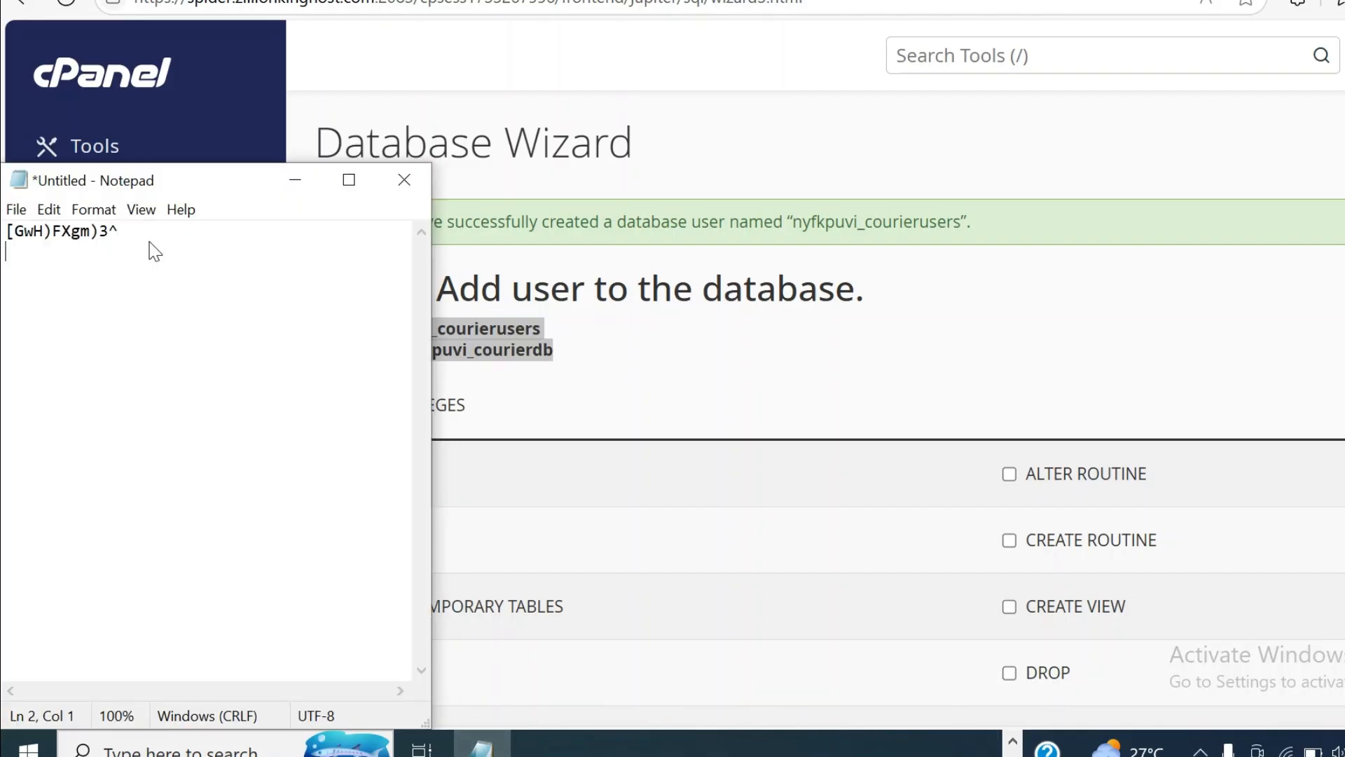
right_click(33, 260)
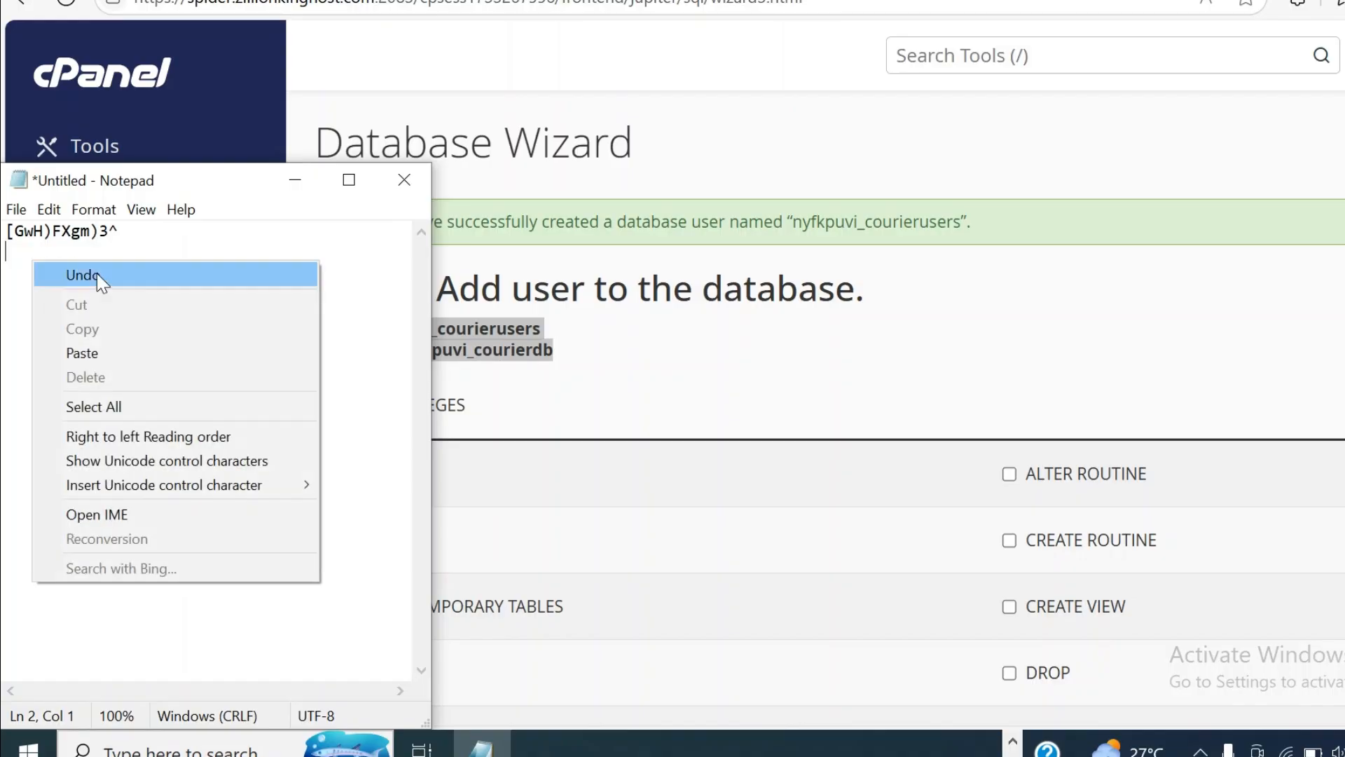
click(116, 350)
Step: Grant nyfkpuvi_courierusers ALL PRIVILEGES on nyfkpuvi_courierdb and finish the wizard
click(299, 182)
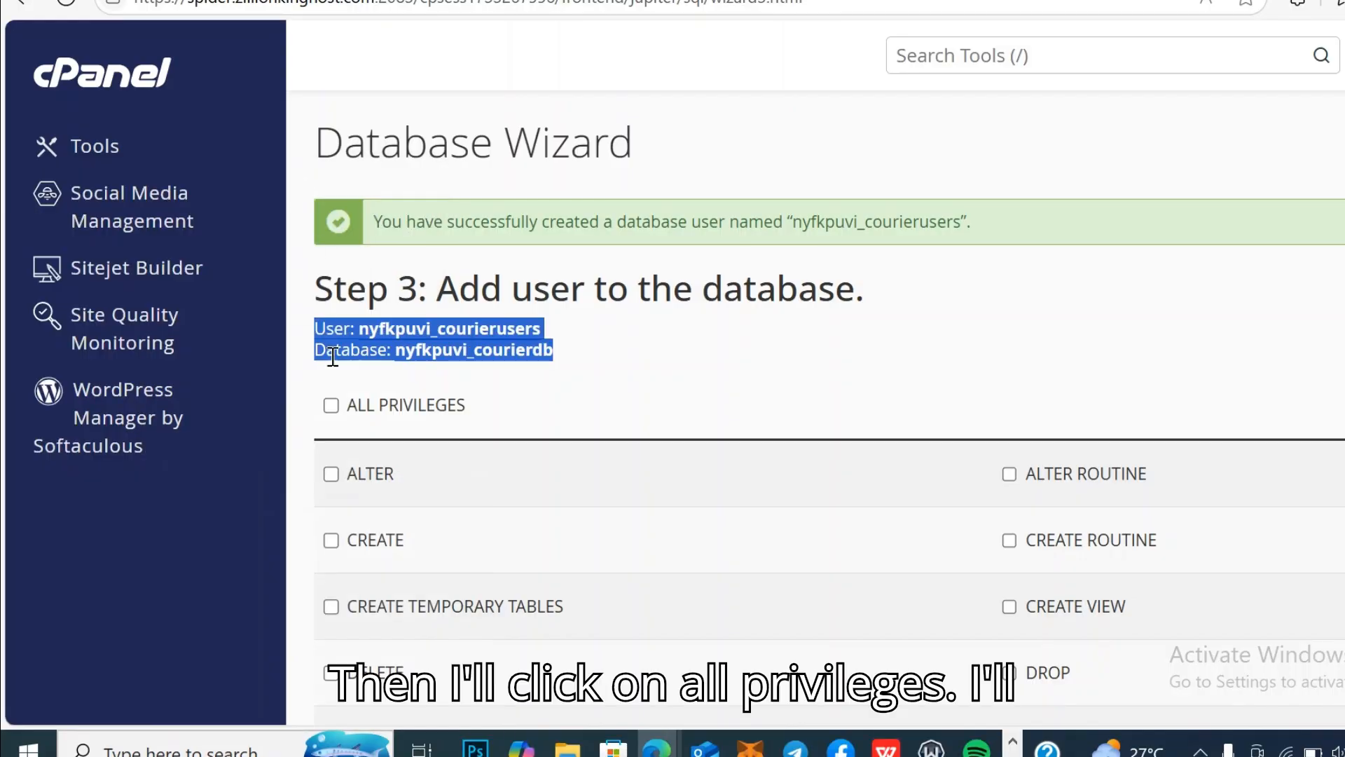
click(332, 406)
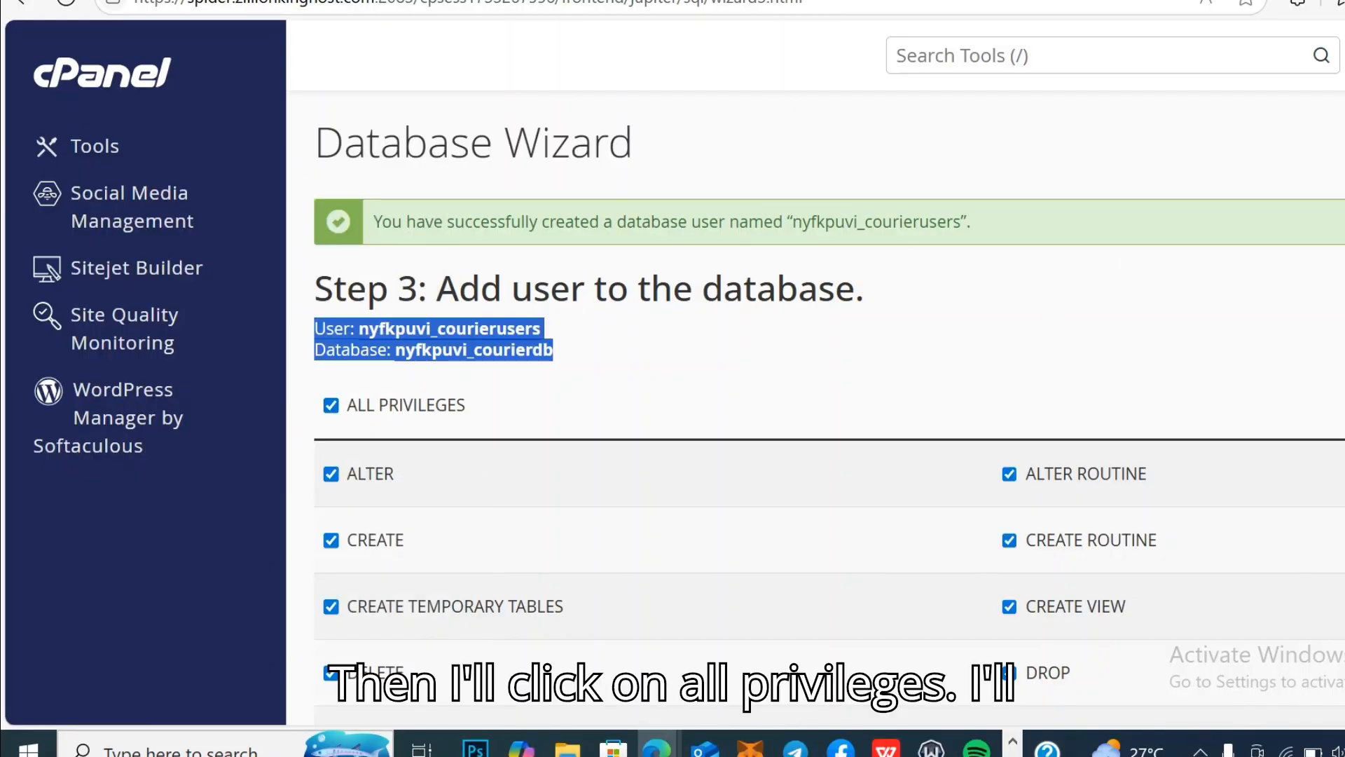
scroll(827, 399, down, 7)
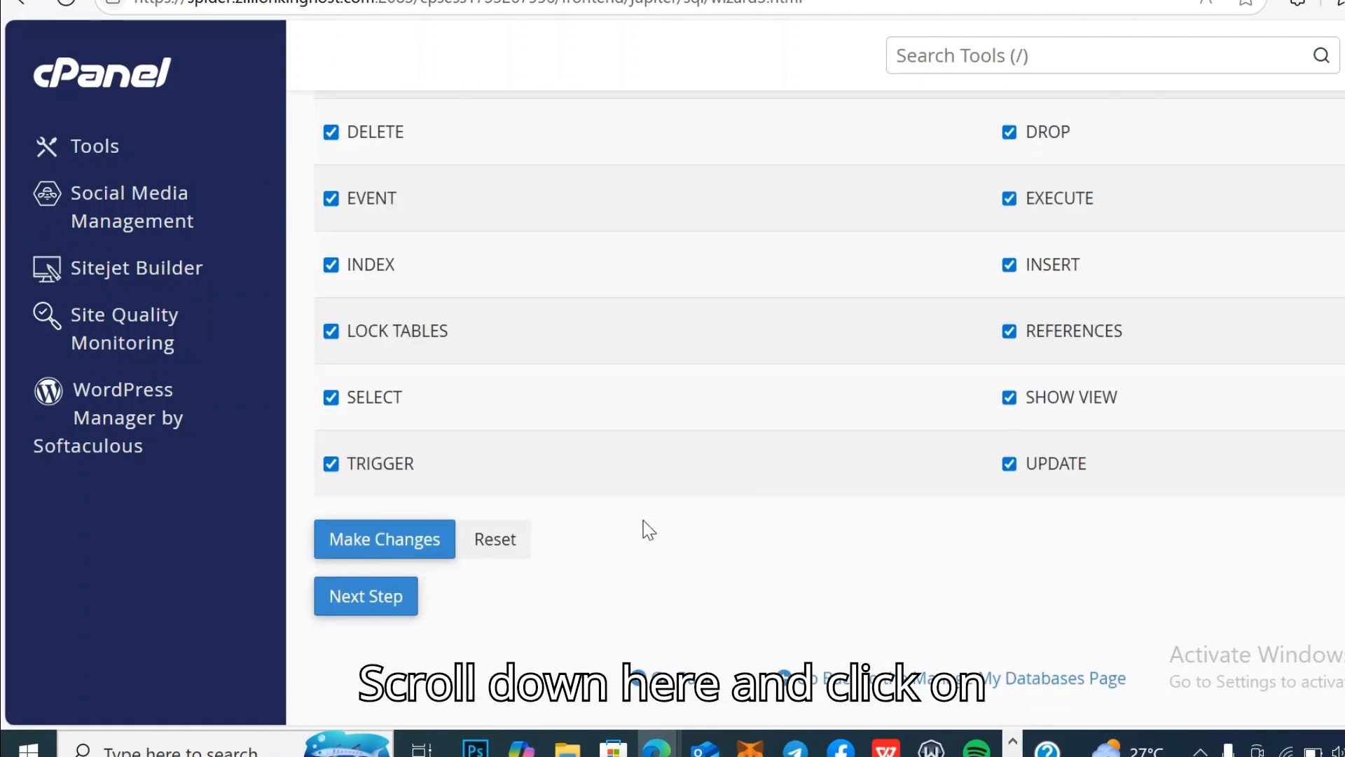
click(367, 596)
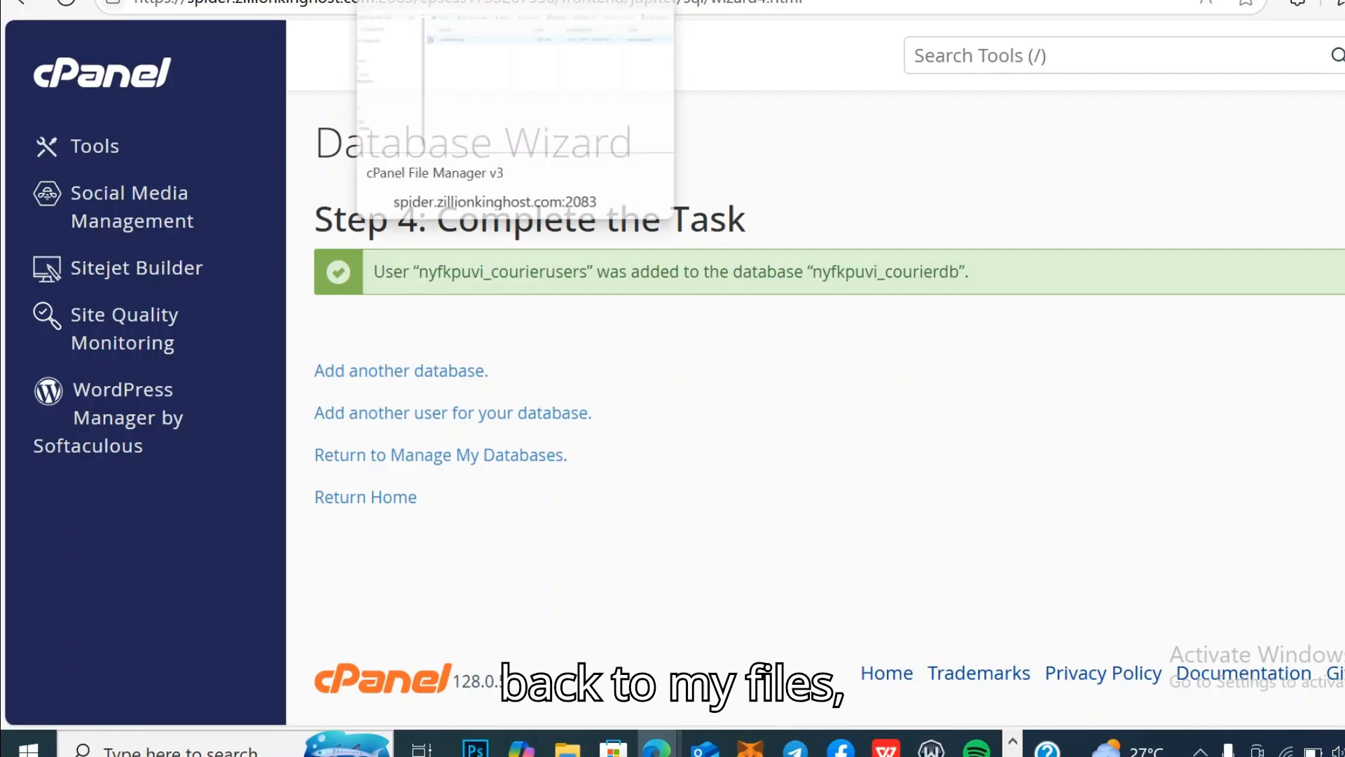
click(420, 0)
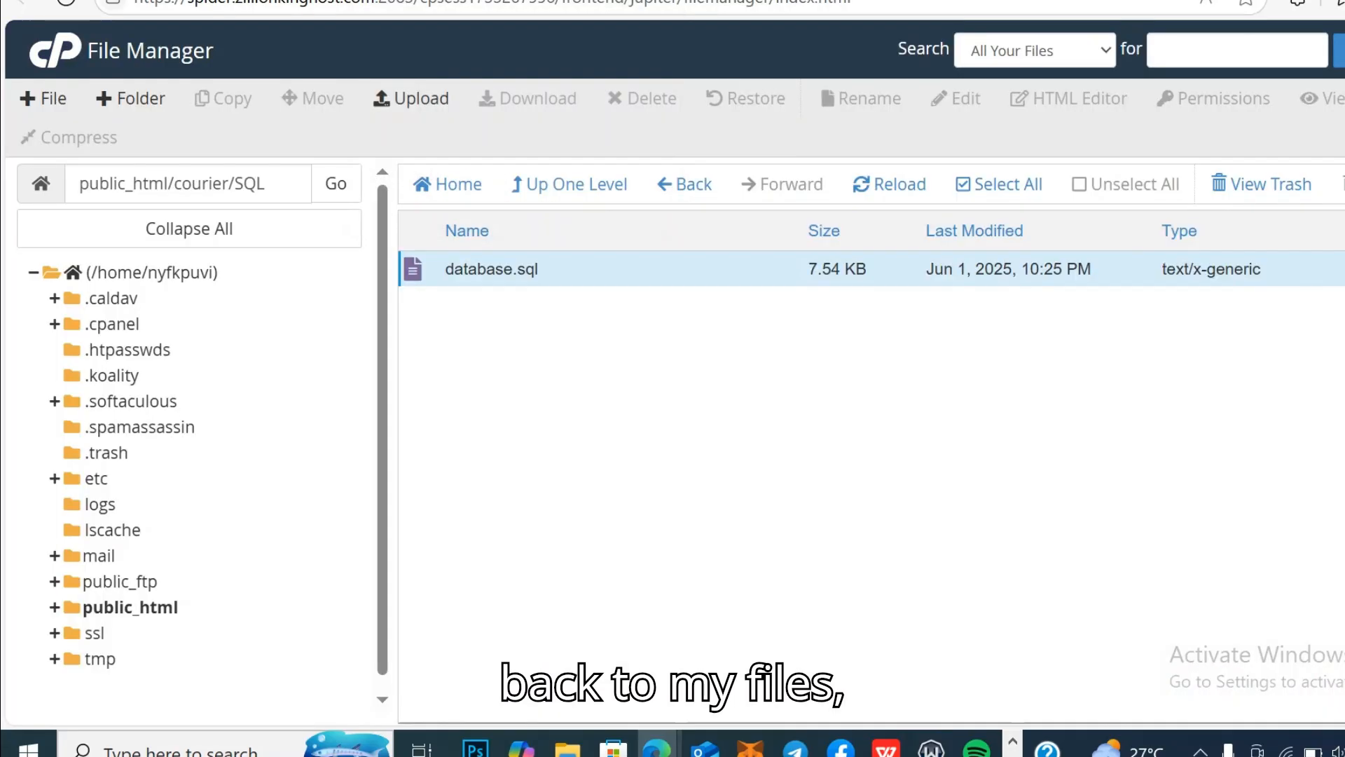
Step: Go back to public_html/courier and view config.php in the code editor
click(692, 189)
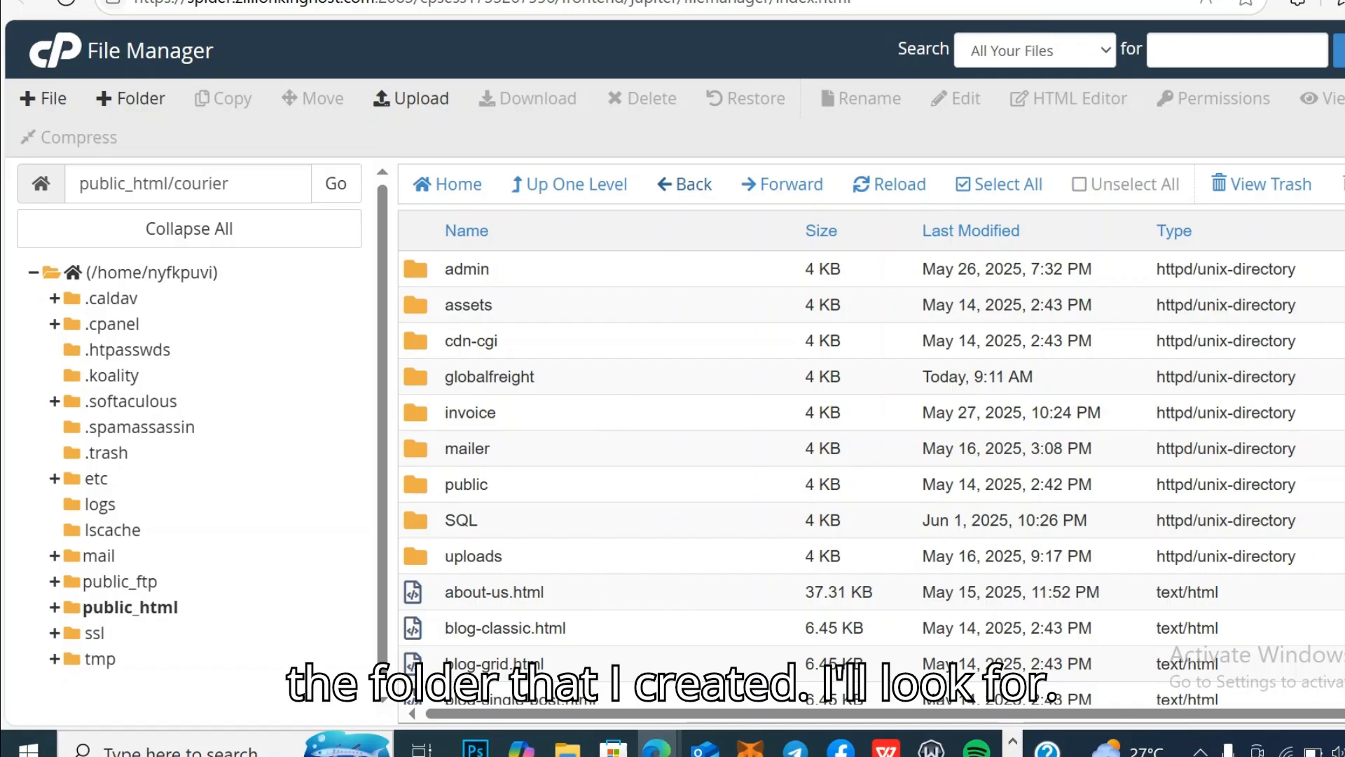
scroll(869, 476, down, 6)
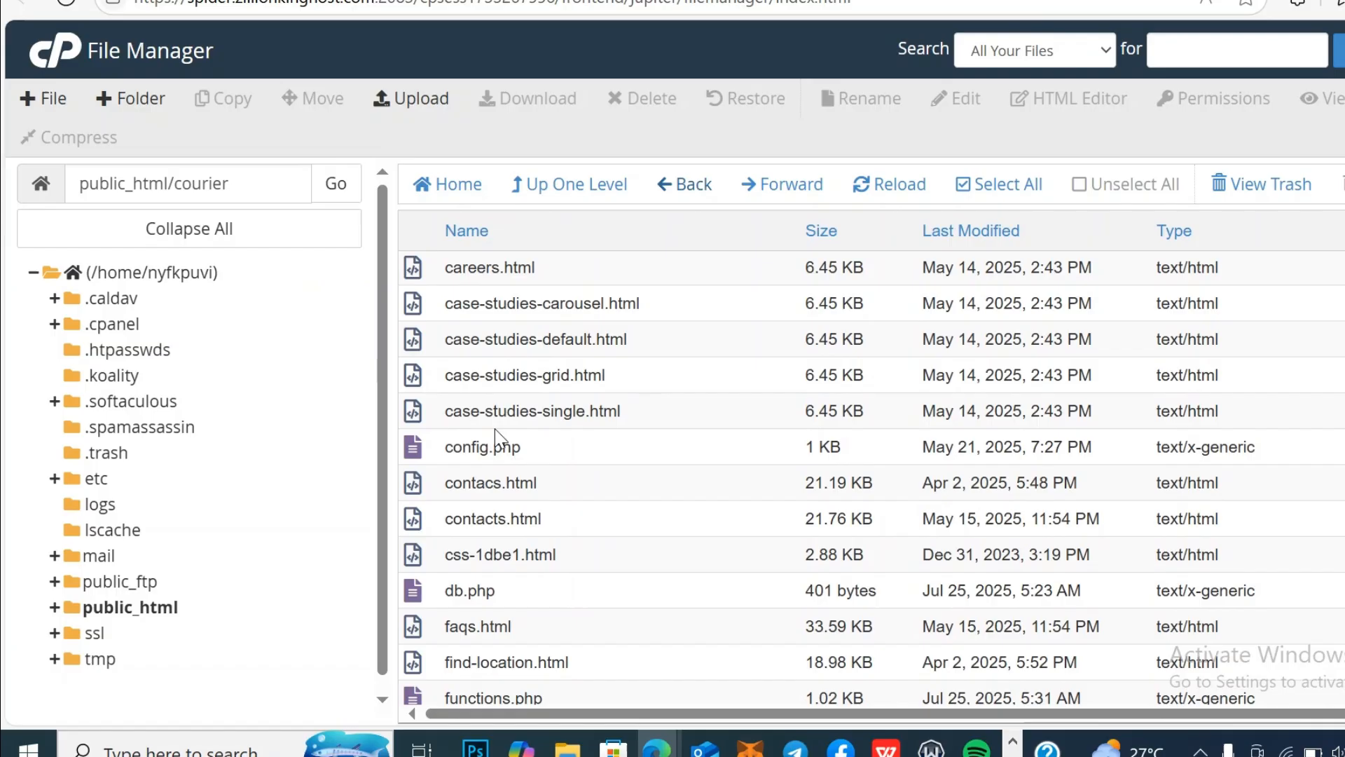
right_click(495, 445)
click(584, 482)
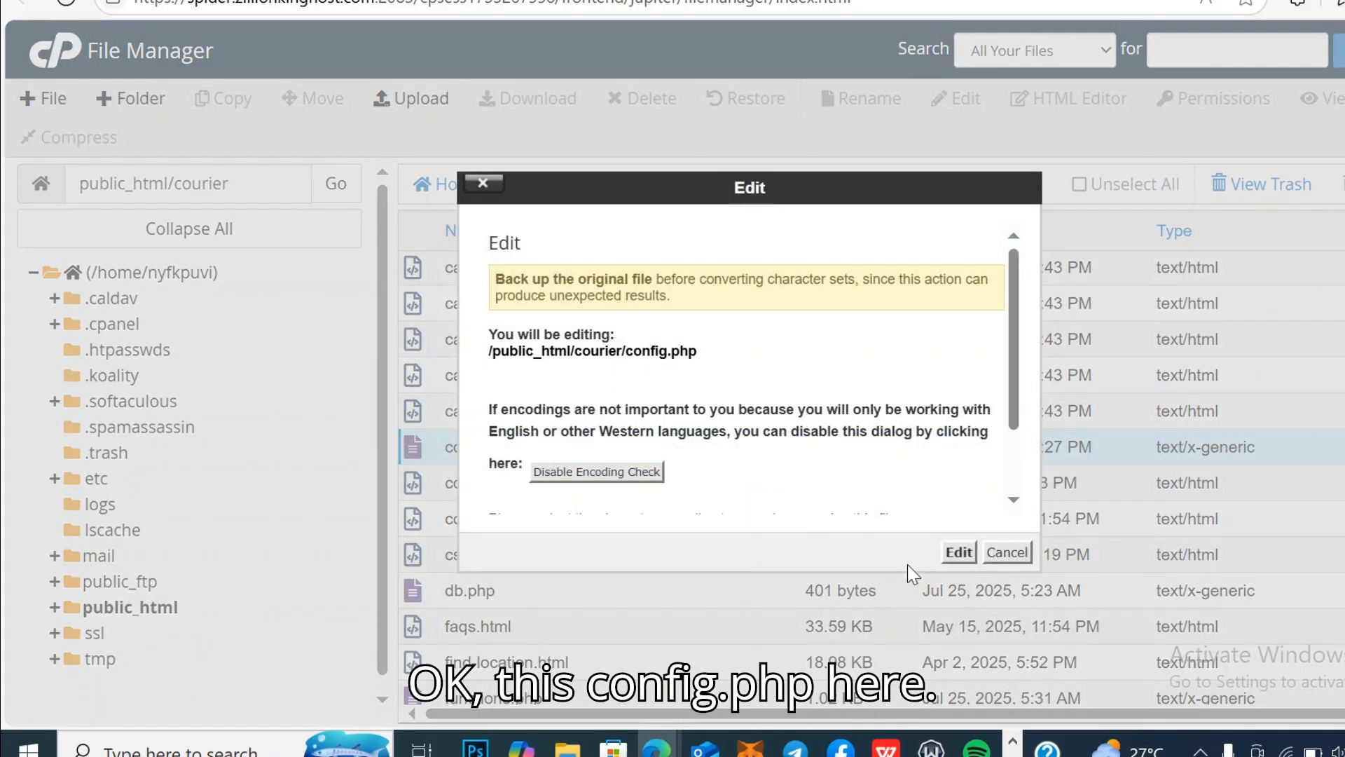
click(959, 552)
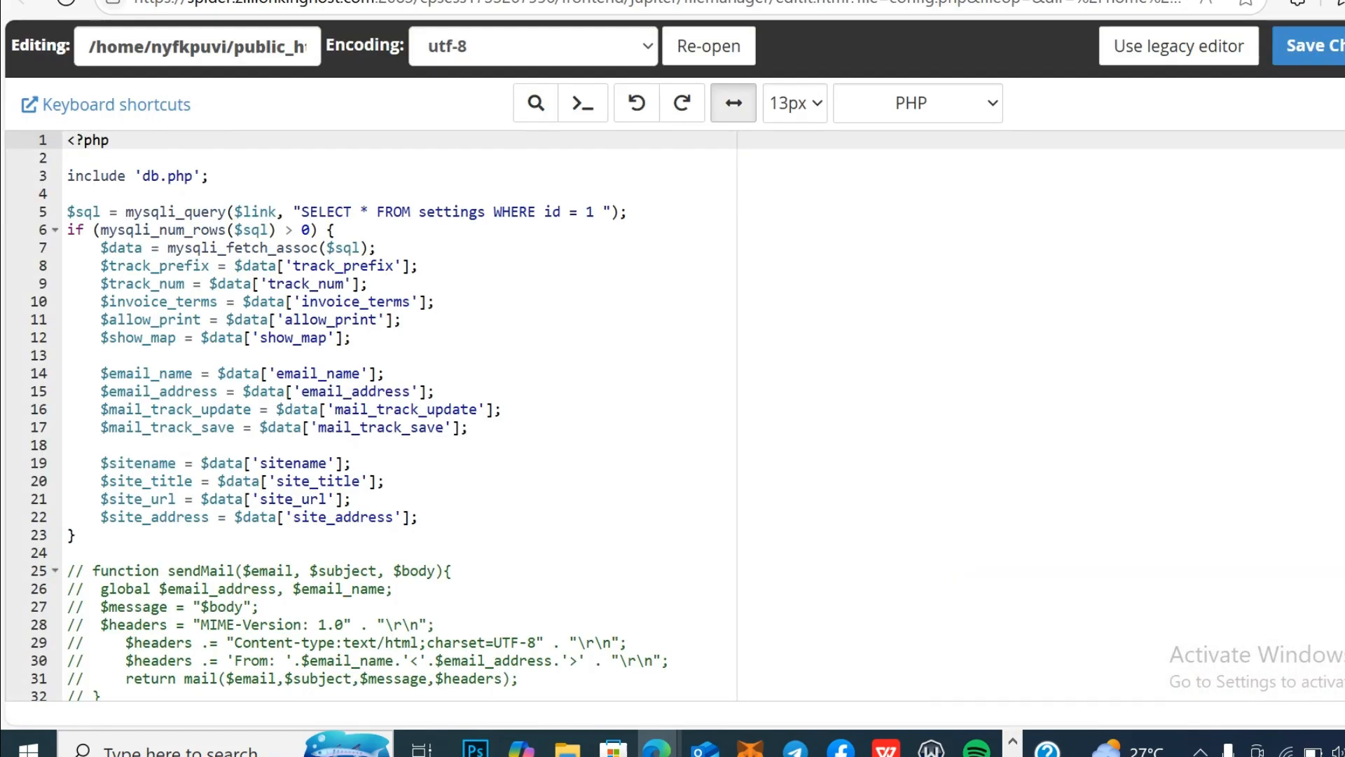
scroll(672, 417, down, 2)
scroll(673, 416, up, 2)
Step: Open db.php from public_html/courier in the editor to see its DB_SERVER, DB_USERNAME, DB_PASSWORD and DB_NAME
click(491, 0)
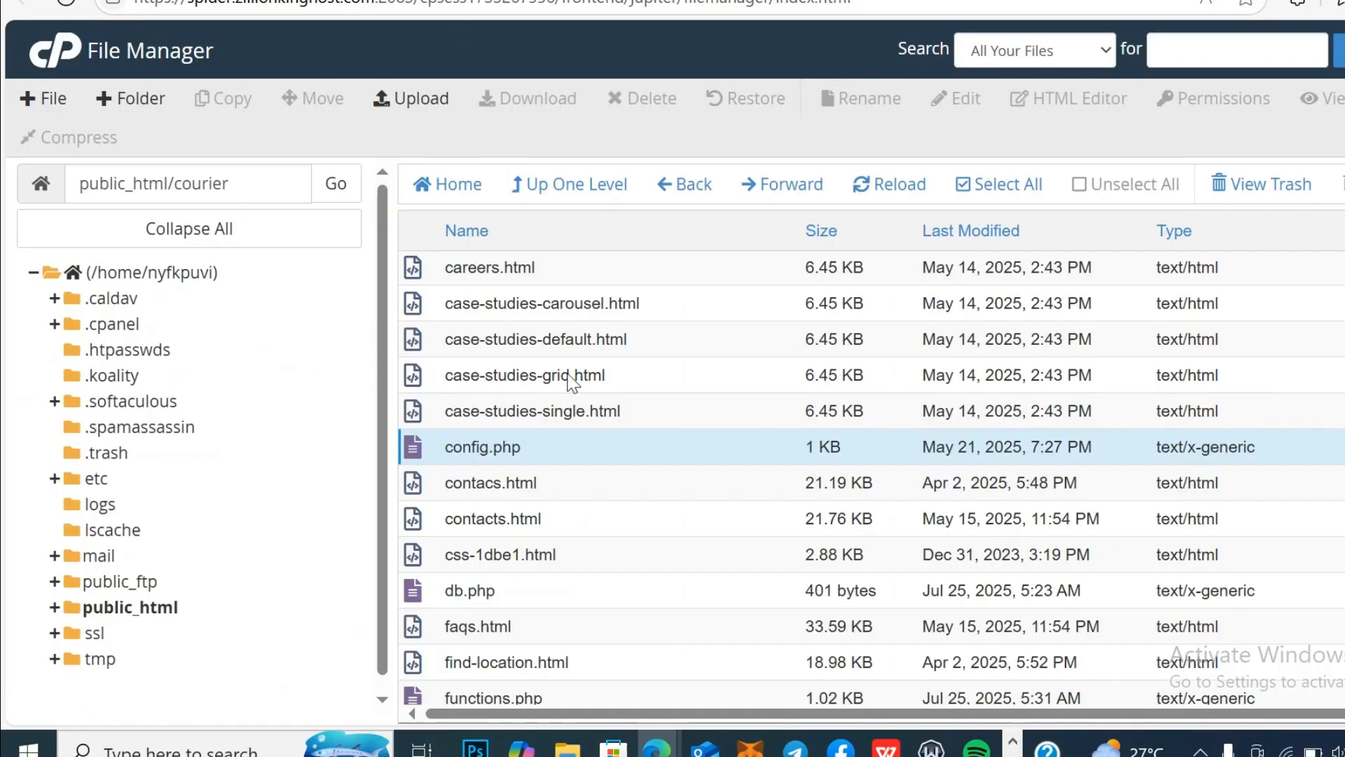
right_click(516, 589)
click(639, 488)
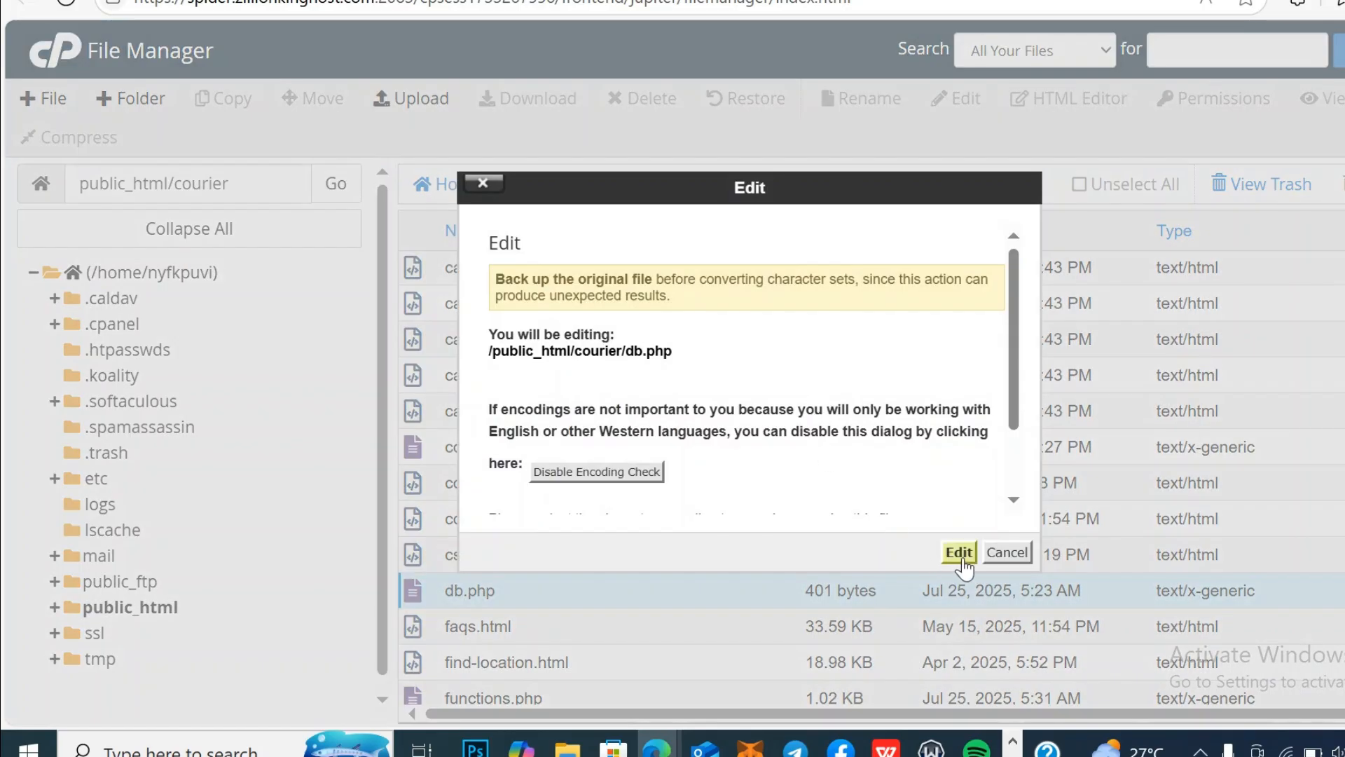
click(960, 553)
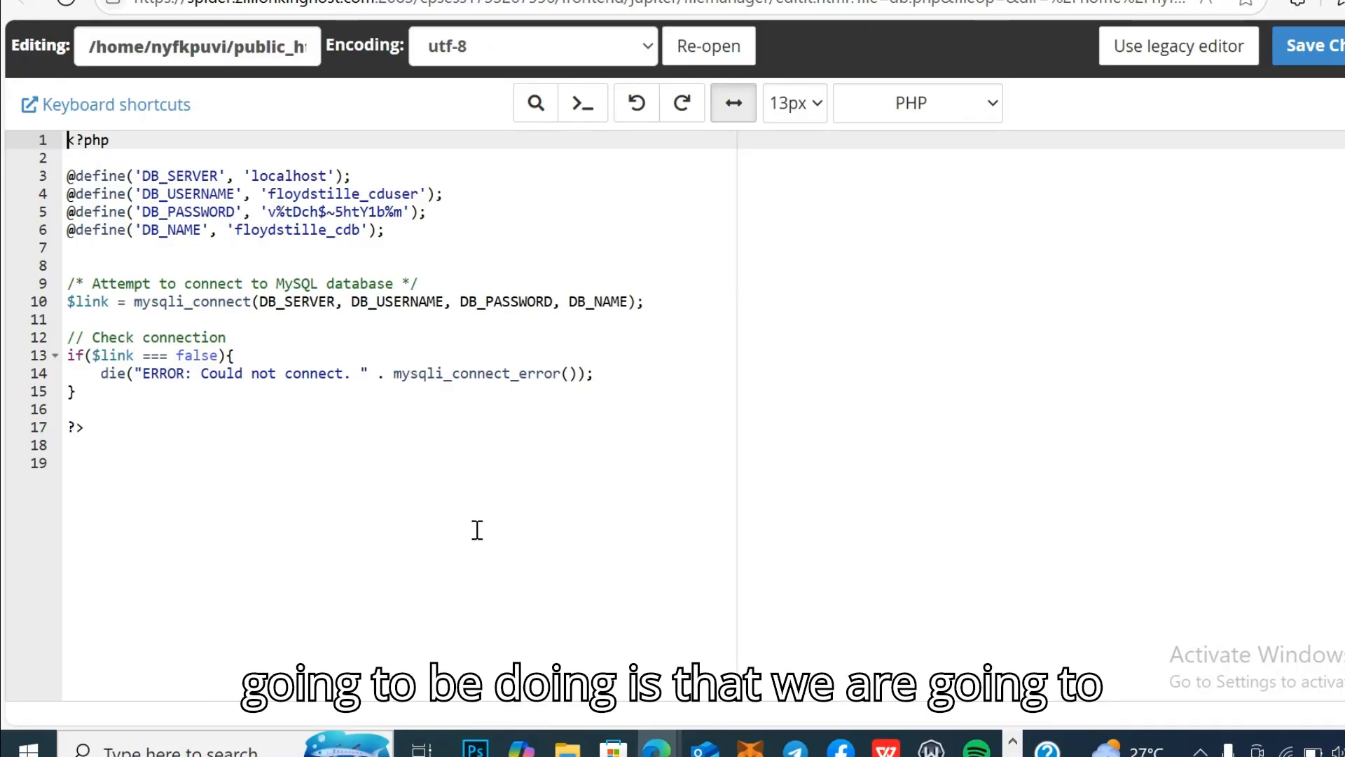
mouse_move(656, 746)
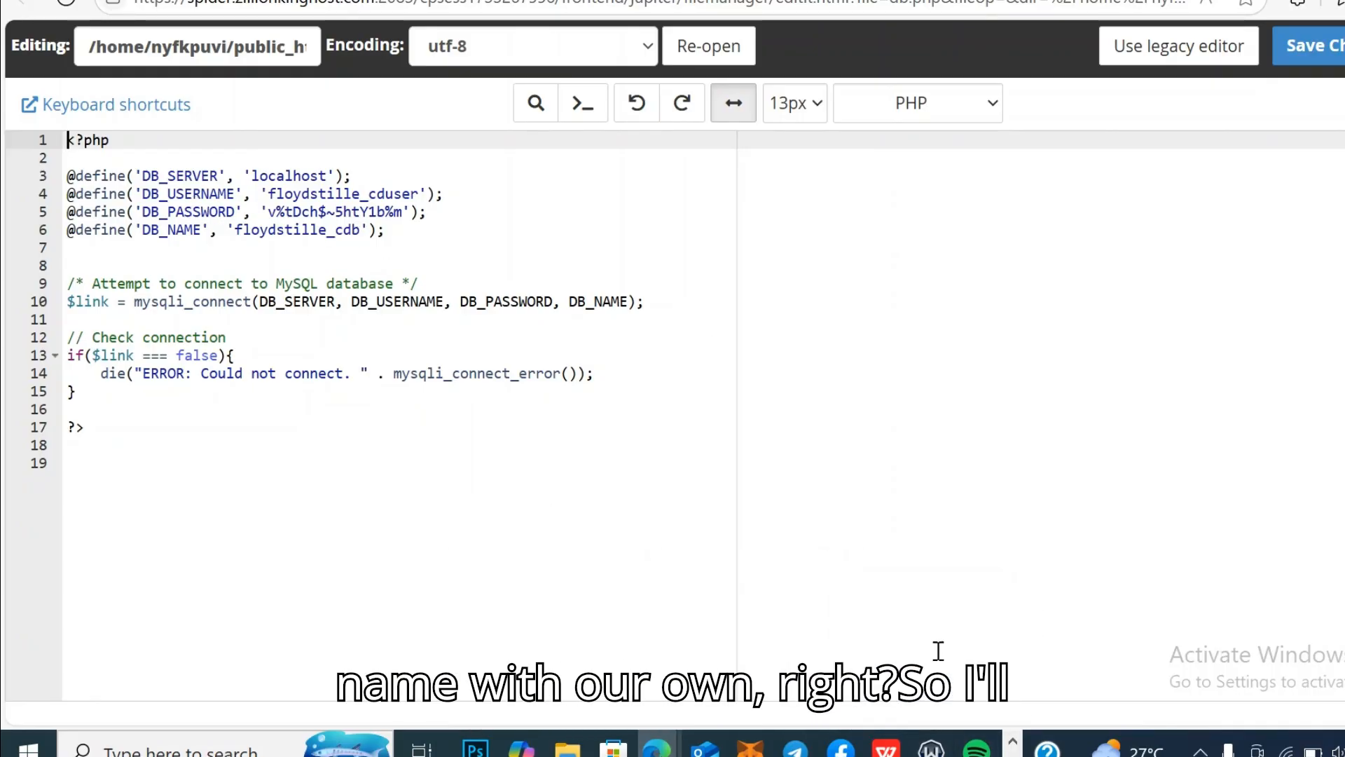
Step: Copy the saved password from Notepad and paste it over the DB_PASSWORD value on line 5
click(1013, 755)
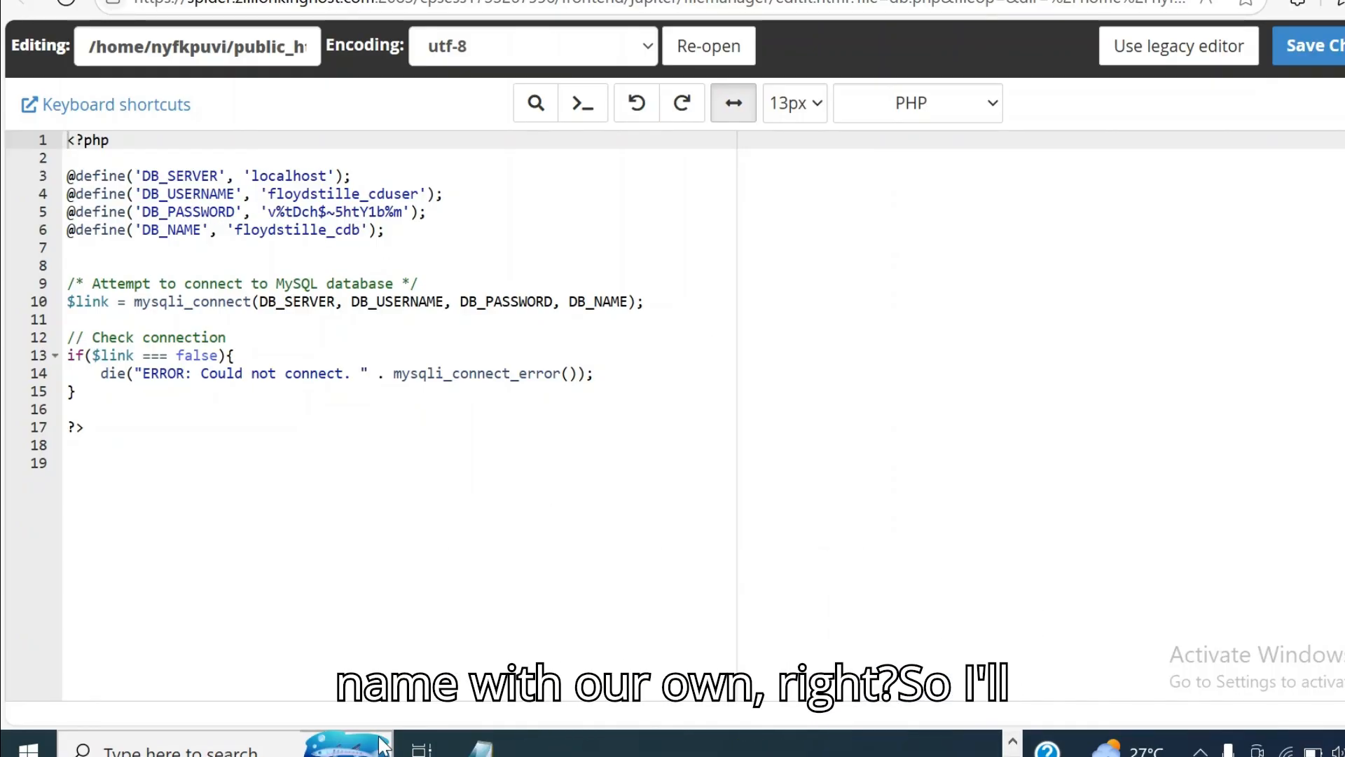
click(482, 748)
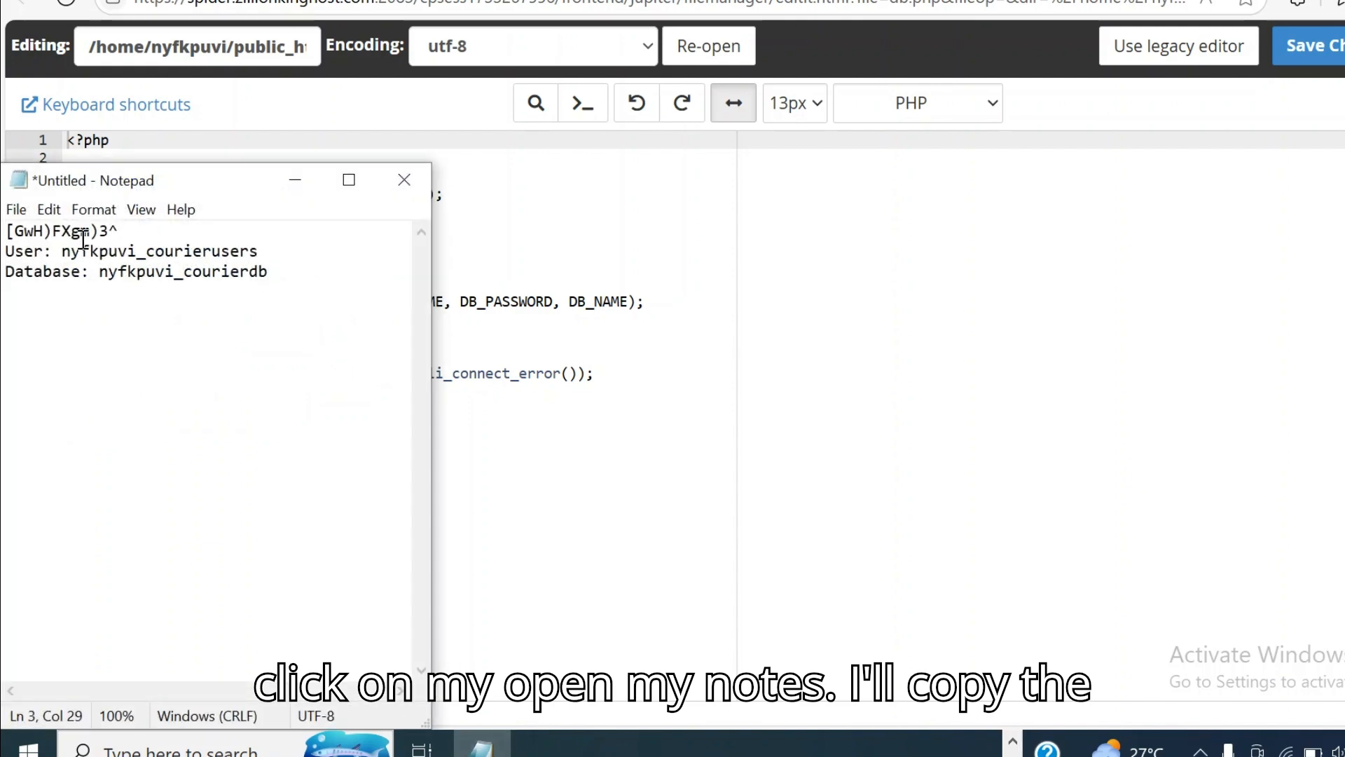
drag(121, 231, 2, 223)
right_click(31, 232)
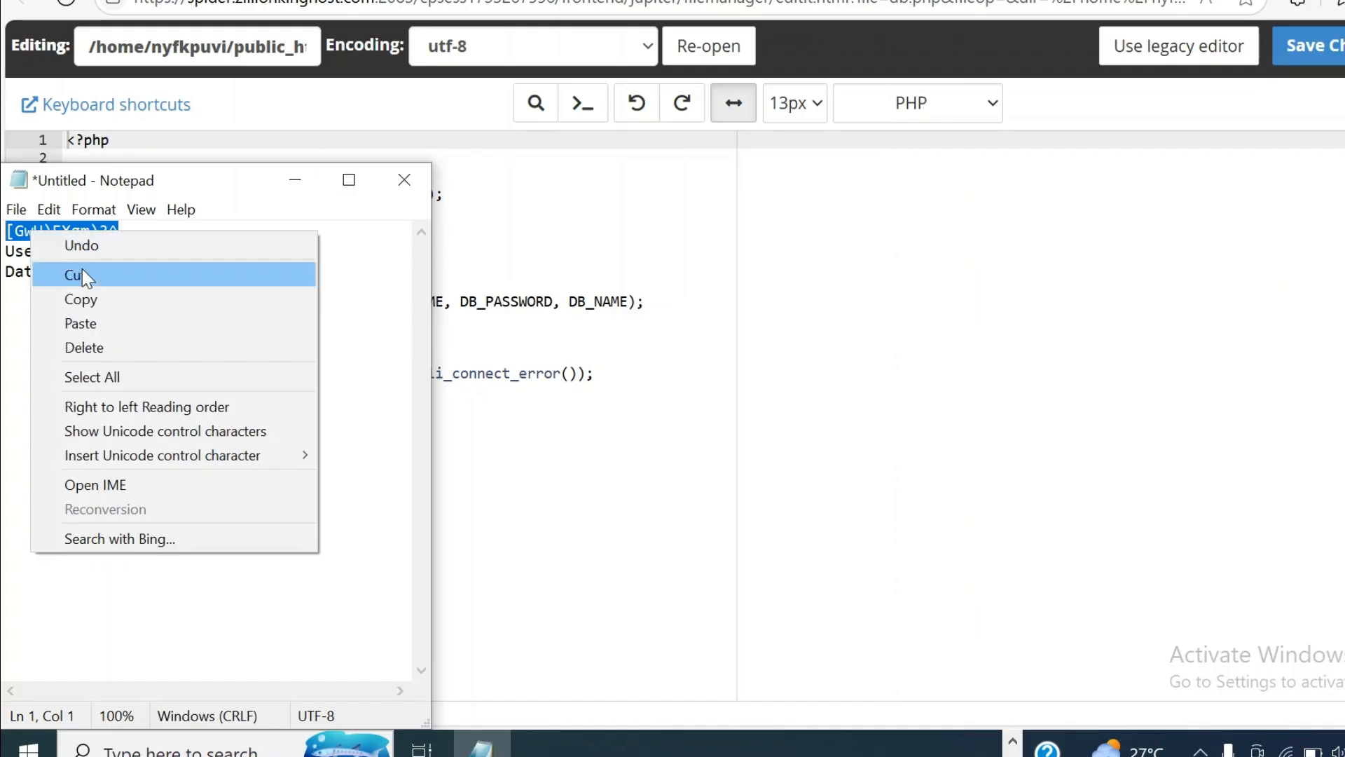
click(129, 305)
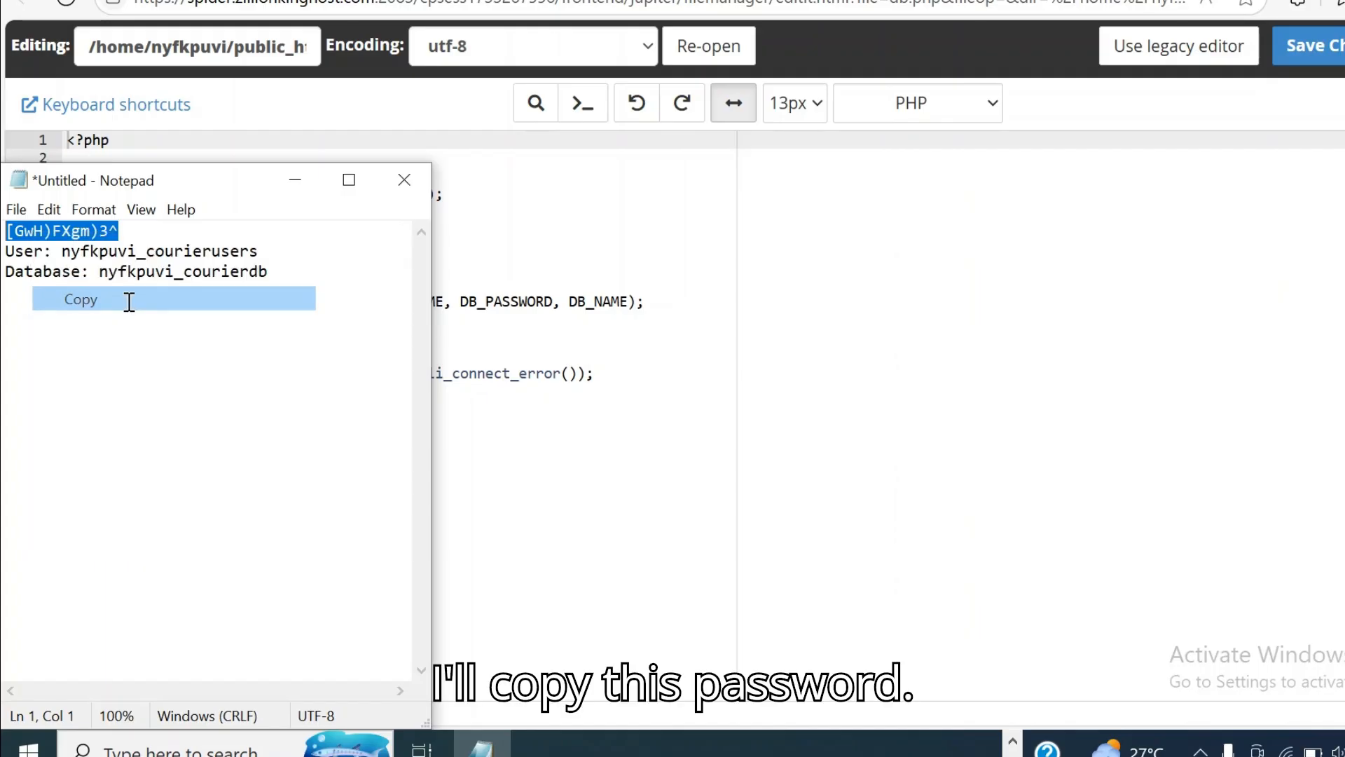
click(297, 180)
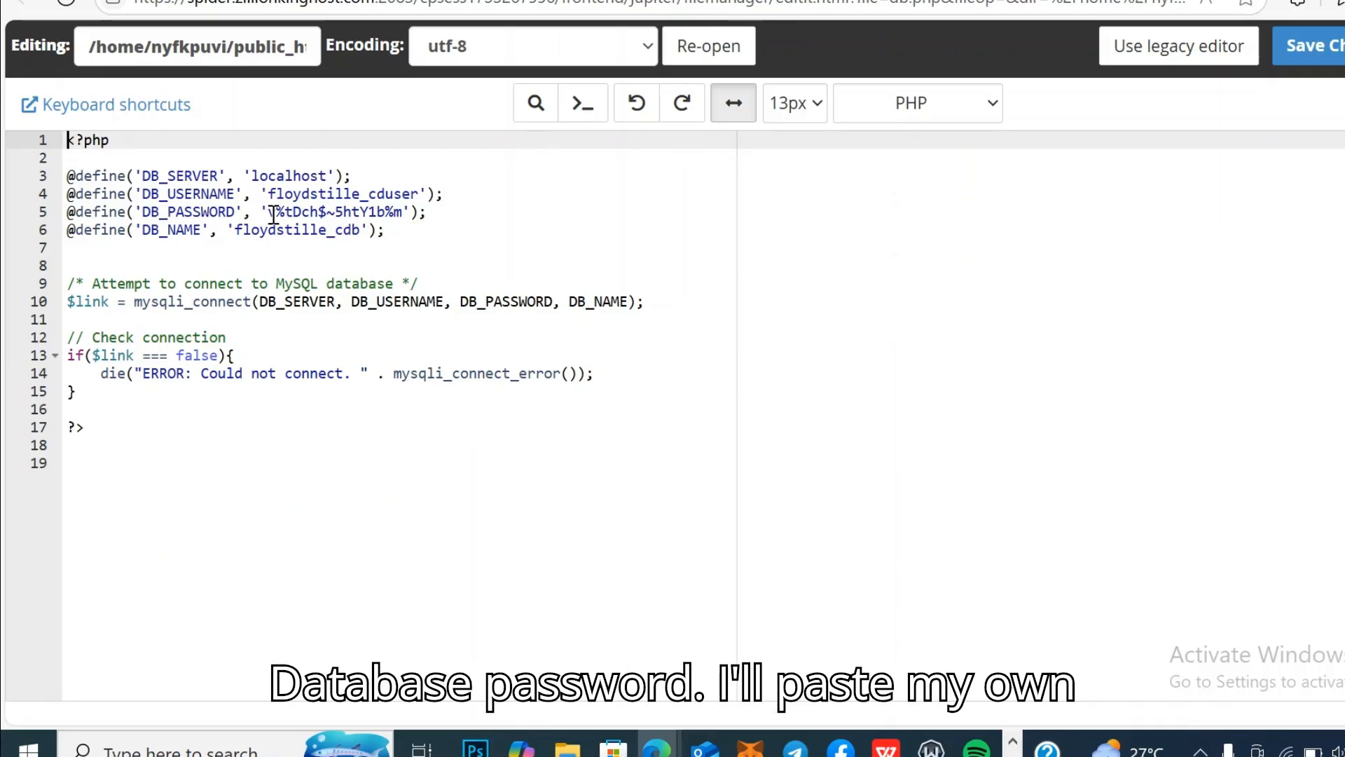
drag(269, 212, 401, 214)
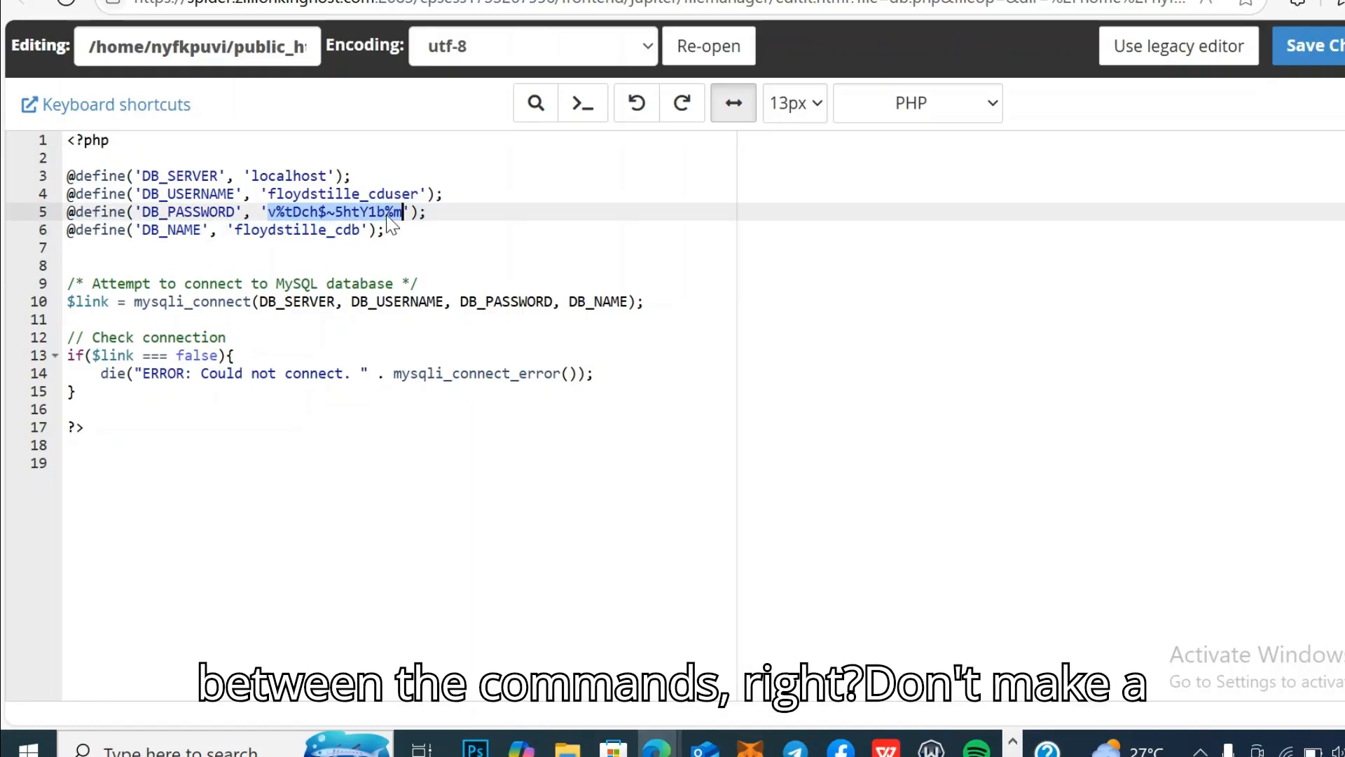
right_click(385, 213)
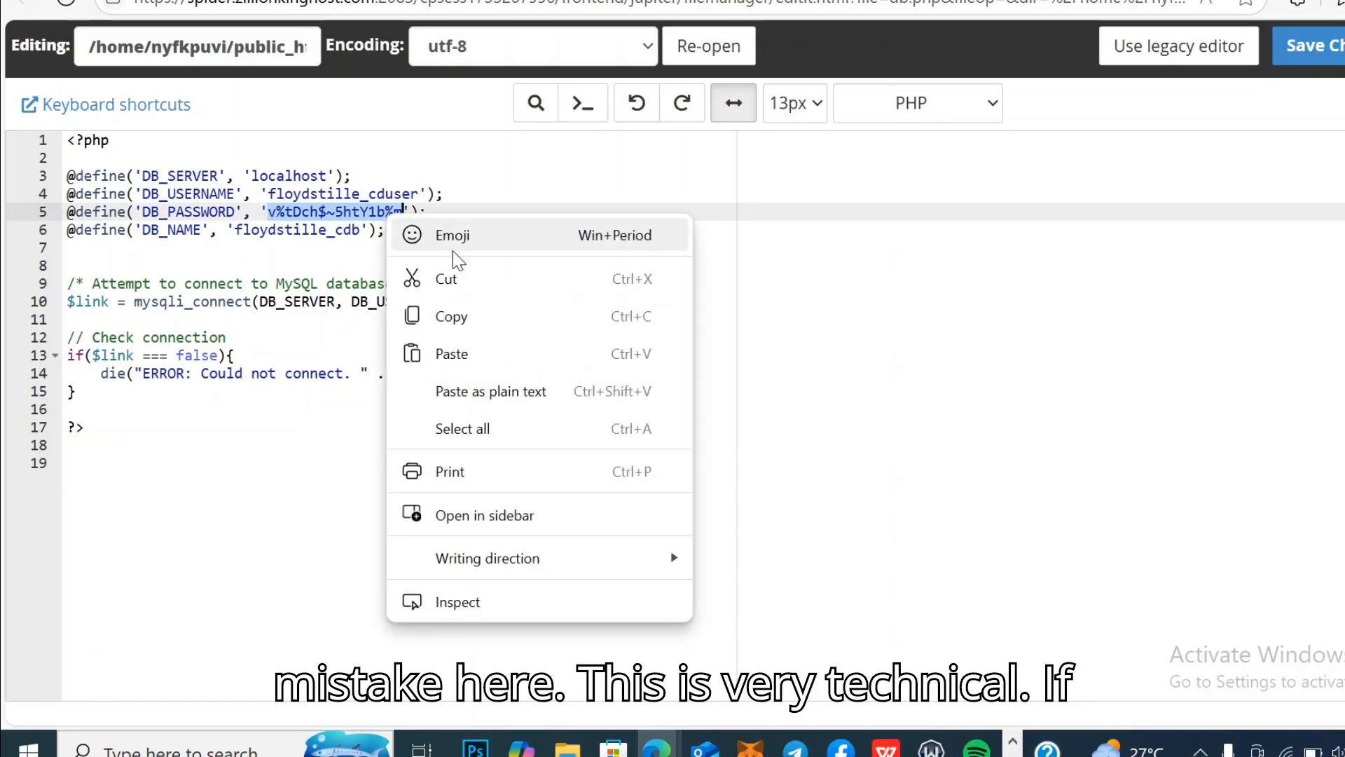
click(500, 353)
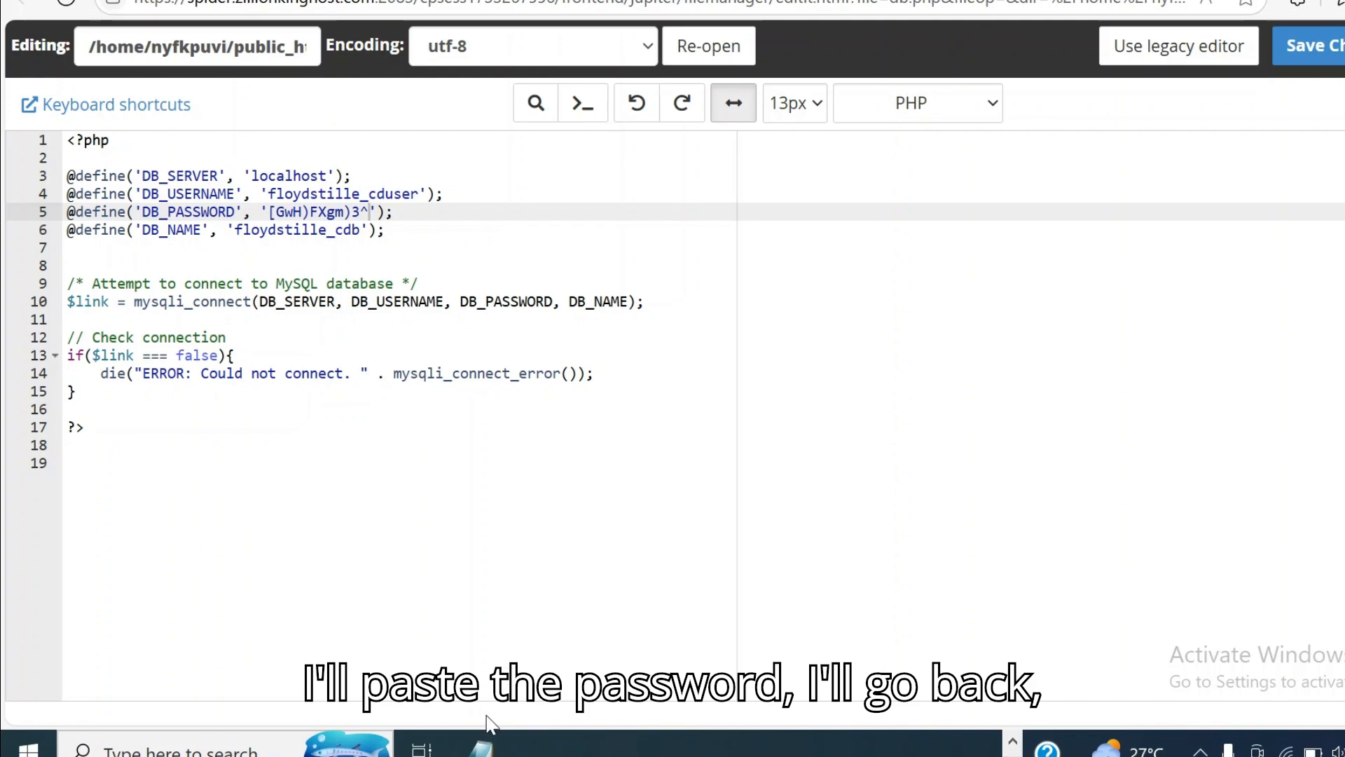
Step: Copy nyfkpuvi_courierusers from Notepad and paste it over the DB_USERNAME value on line 4
click(482, 744)
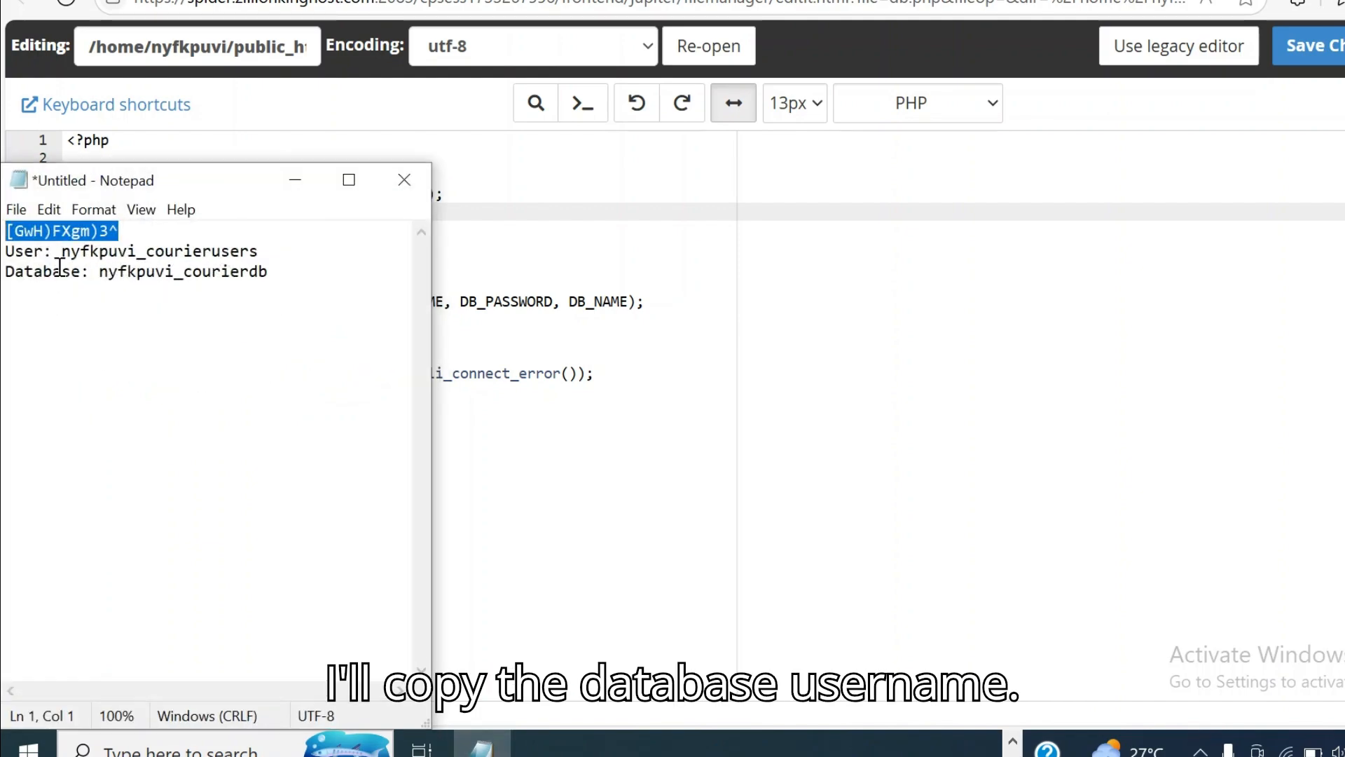
drag(63, 251, 263, 254)
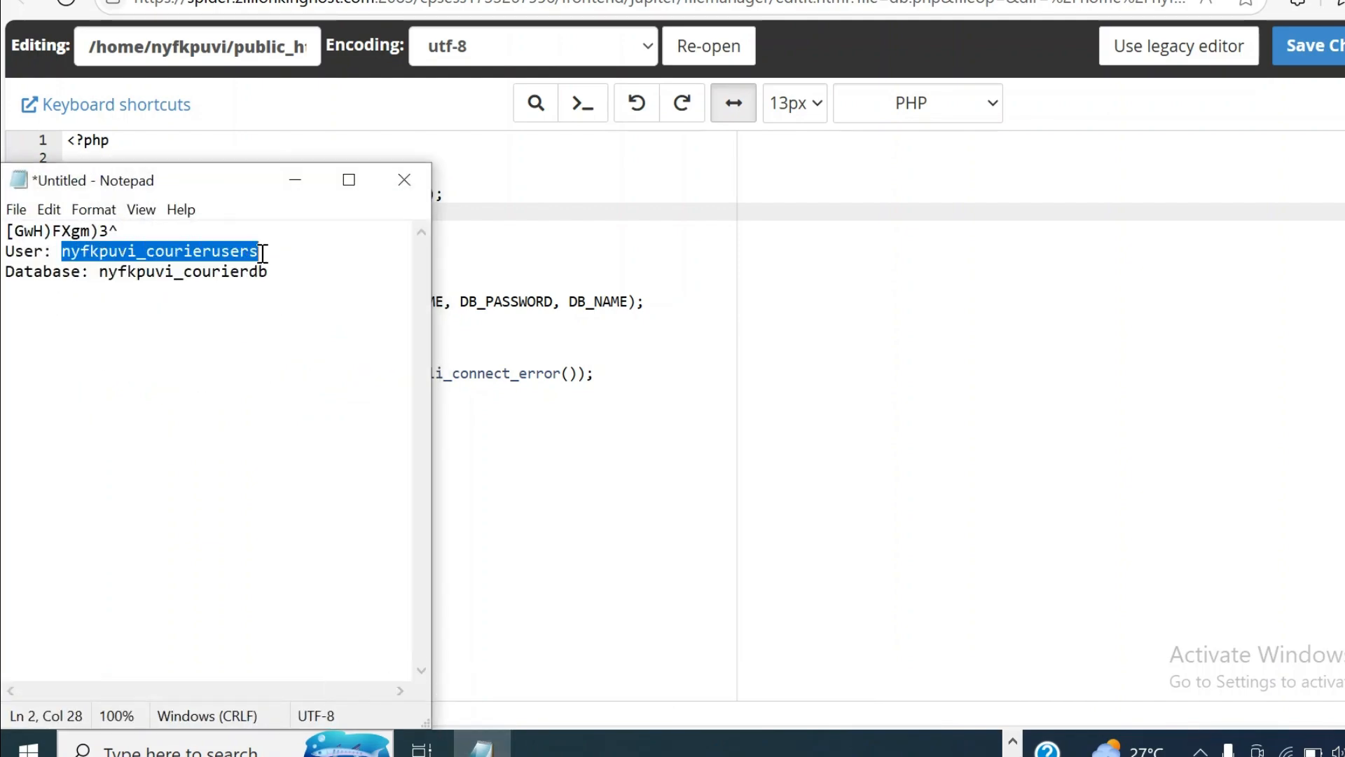
right_click(228, 250)
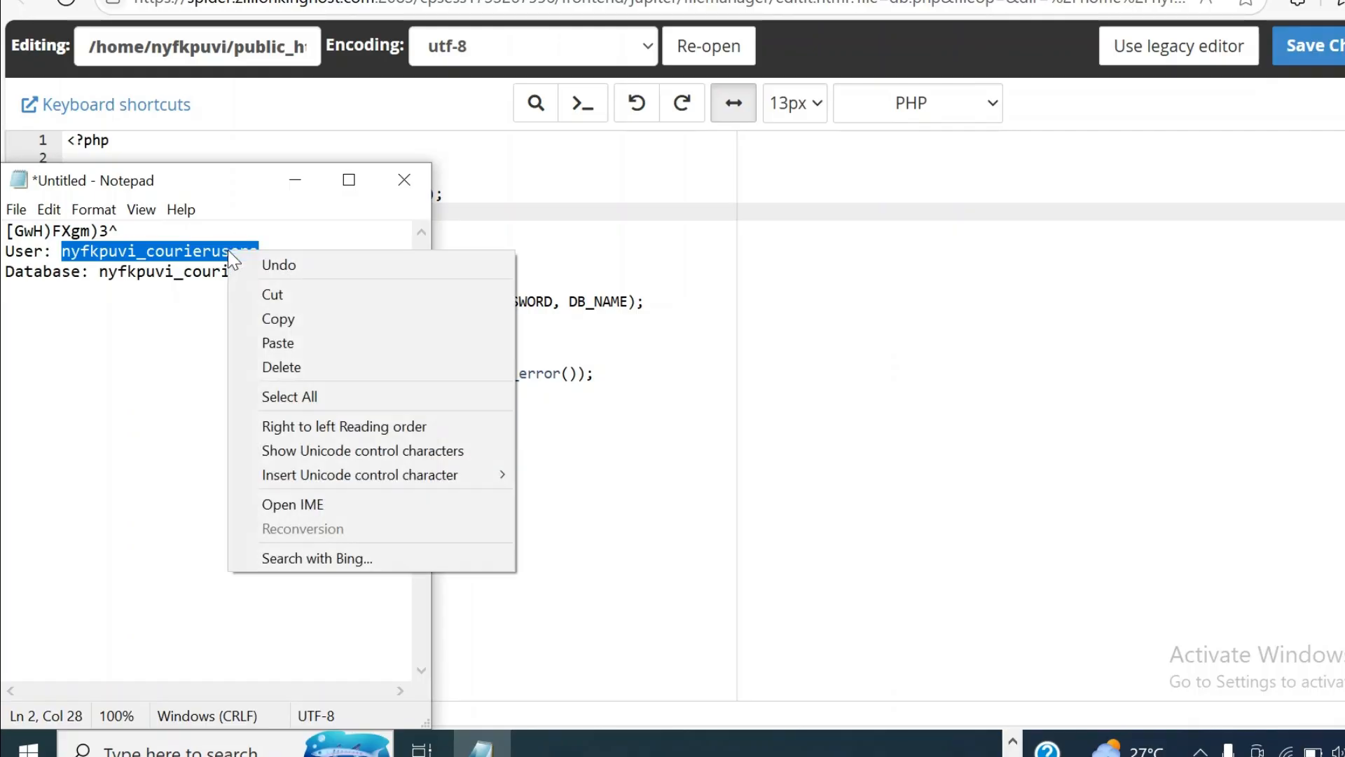
click(327, 324)
click(538, 229)
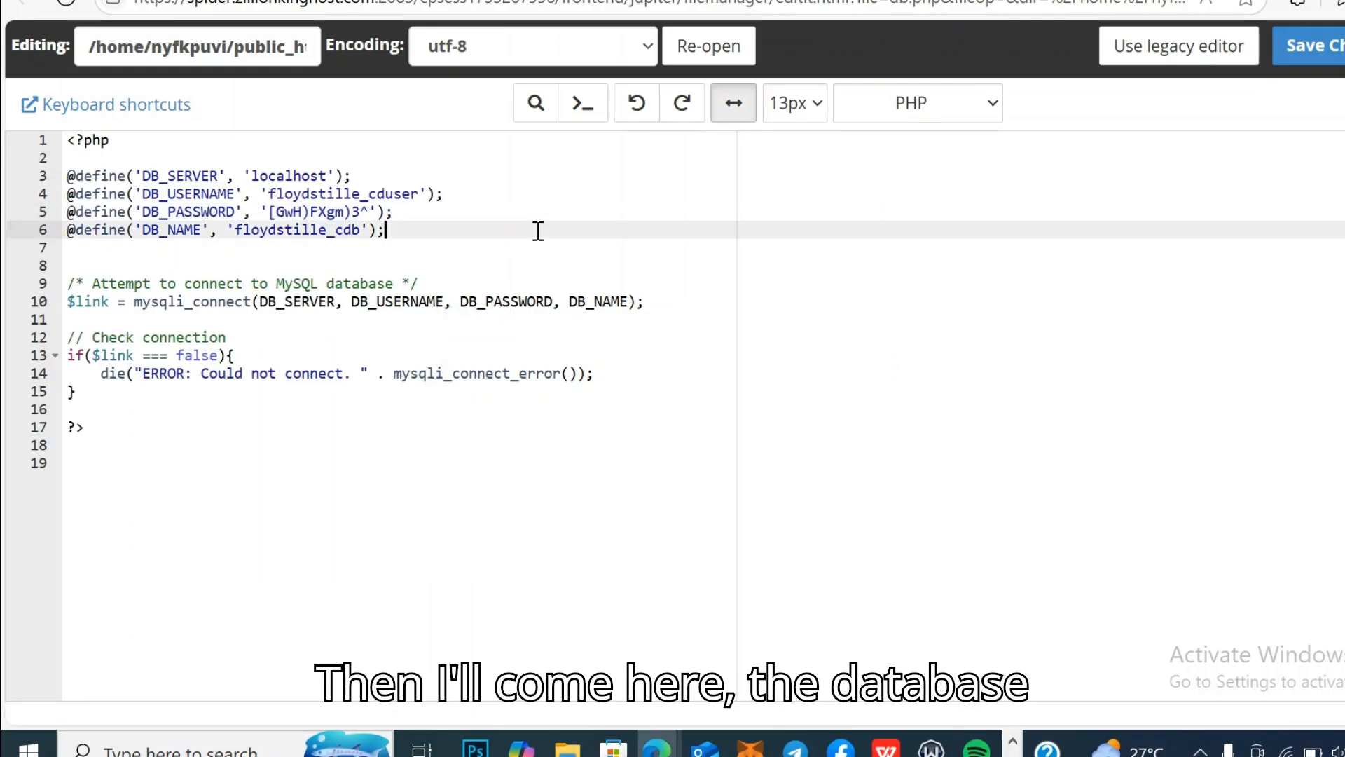
drag(268, 193, 418, 194)
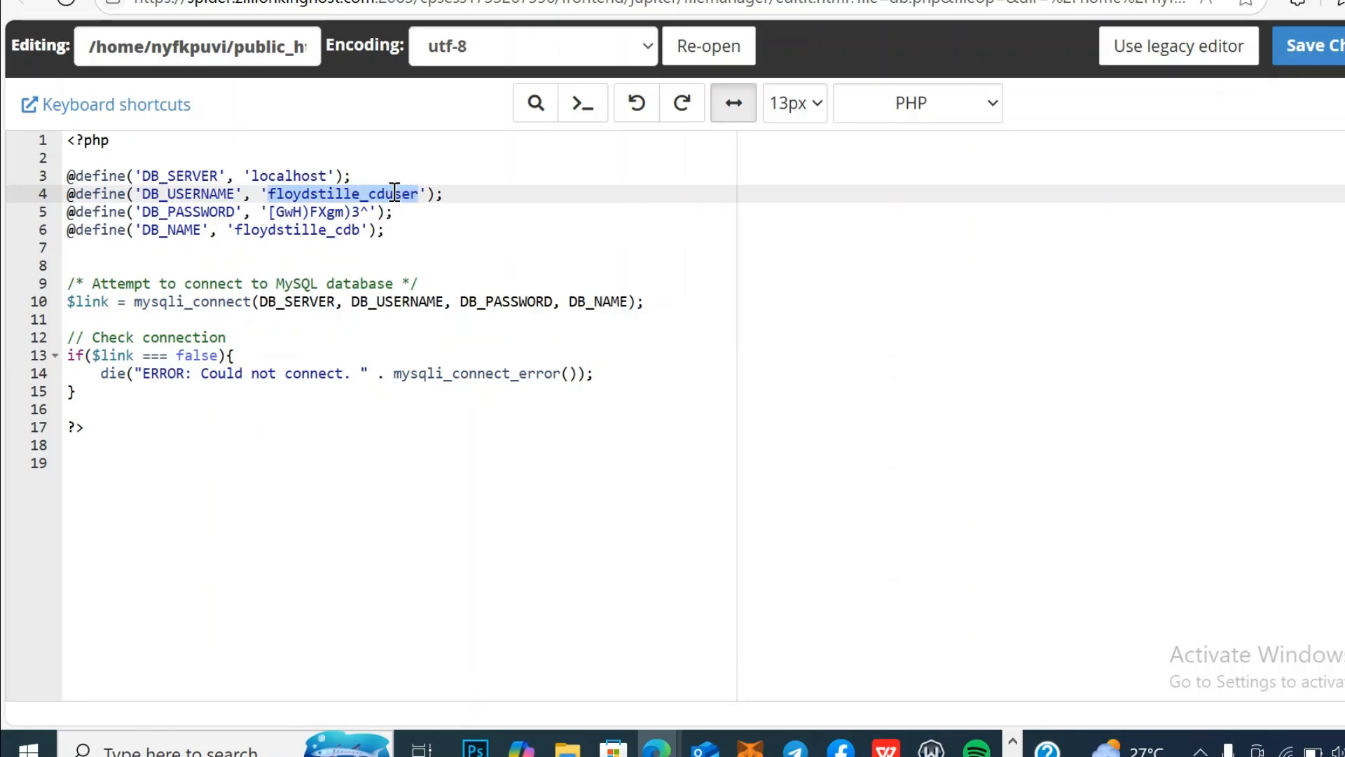
right_click(393, 192)
click(499, 331)
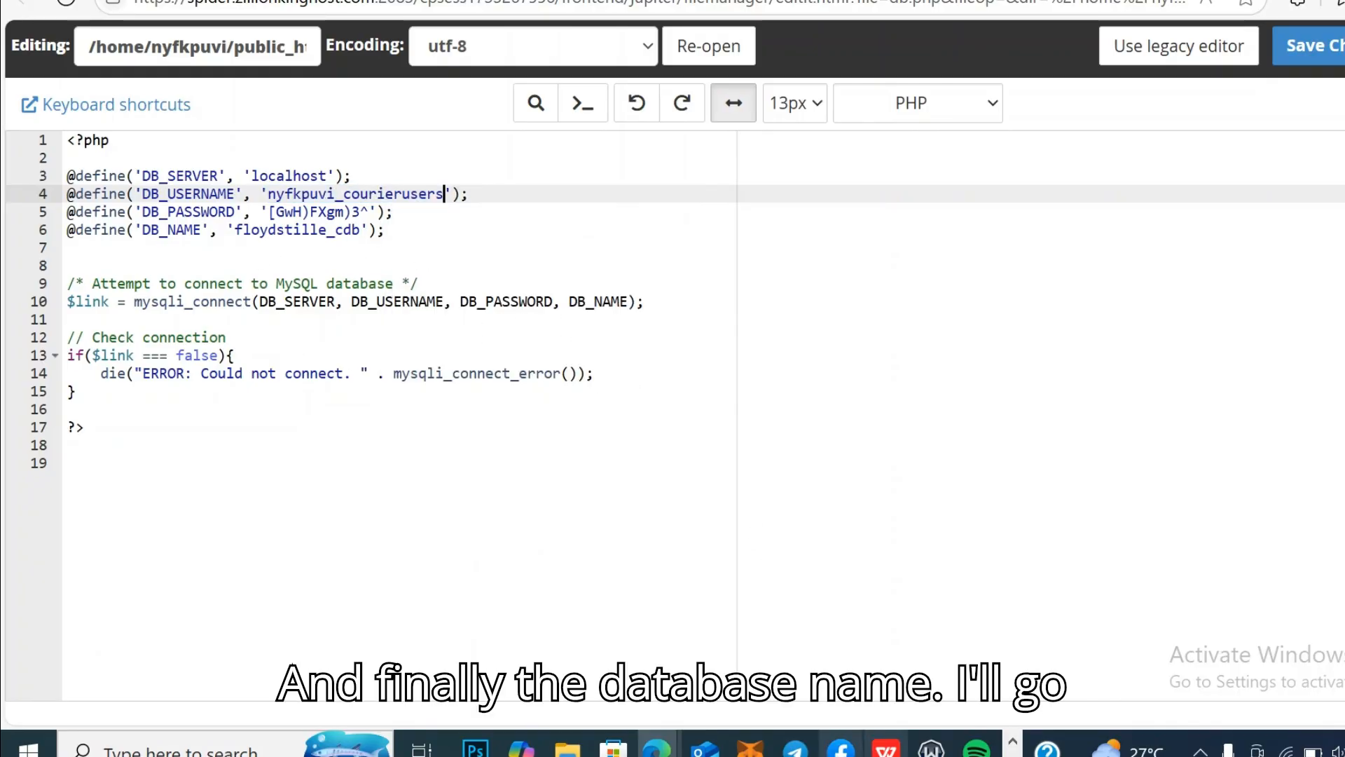
Step: Copy the new database name nyfkpuvi_courierdb from the credentials notes
click(1013, 756)
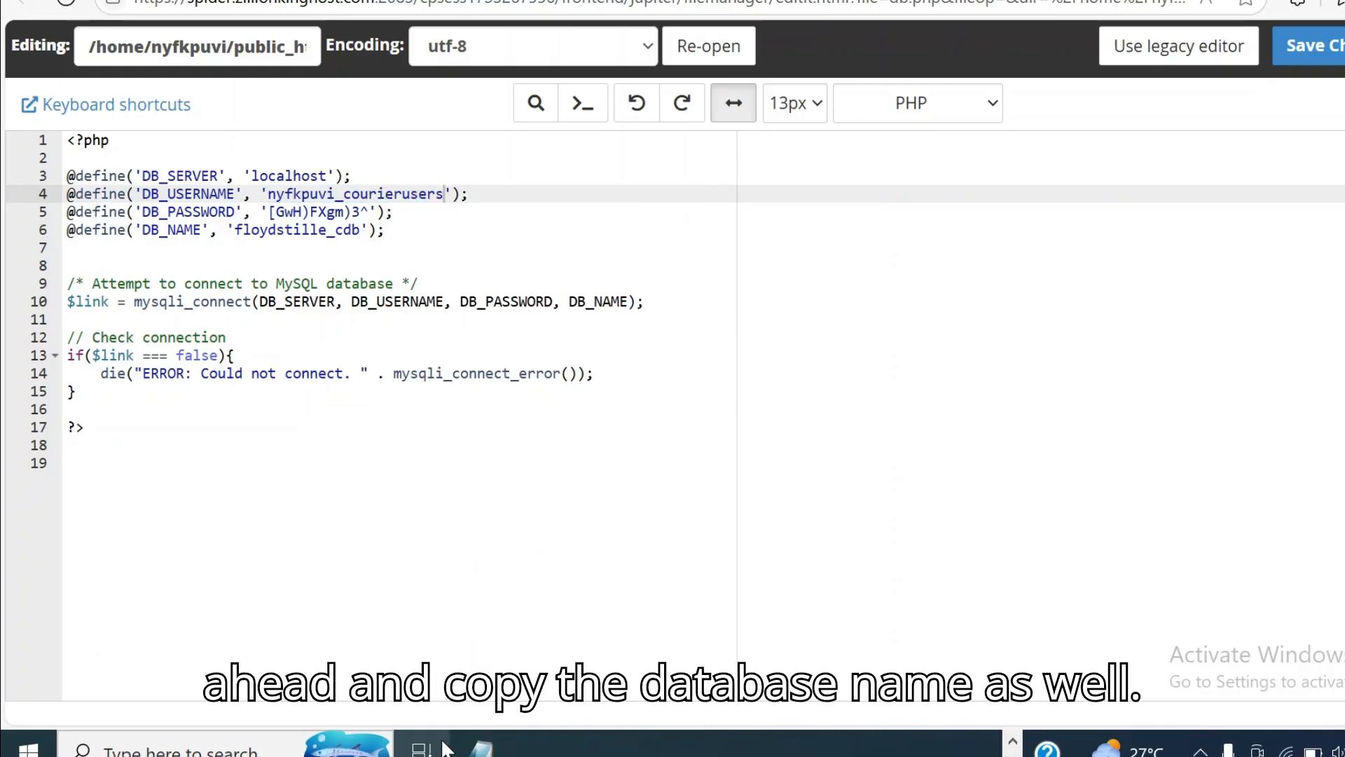
click(483, 748)
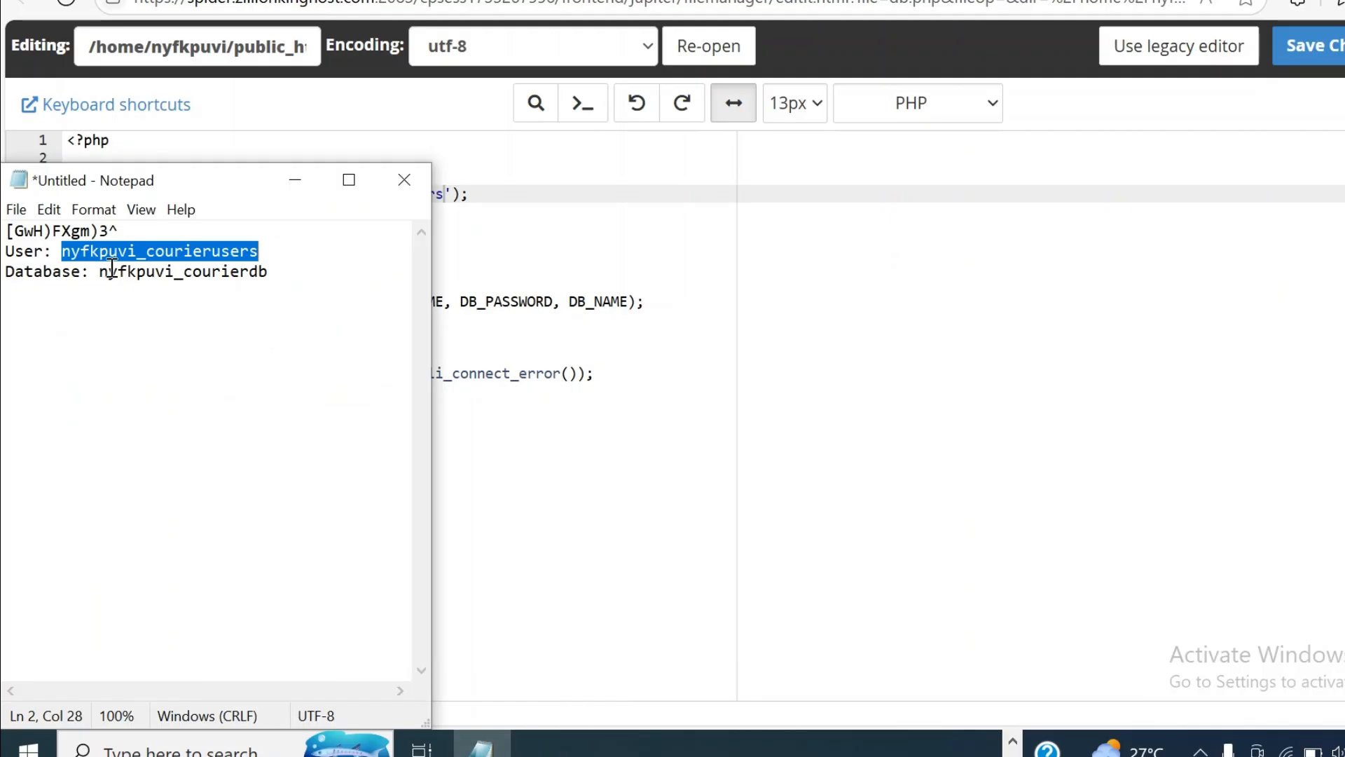
drag(104, 271, 277, 278)
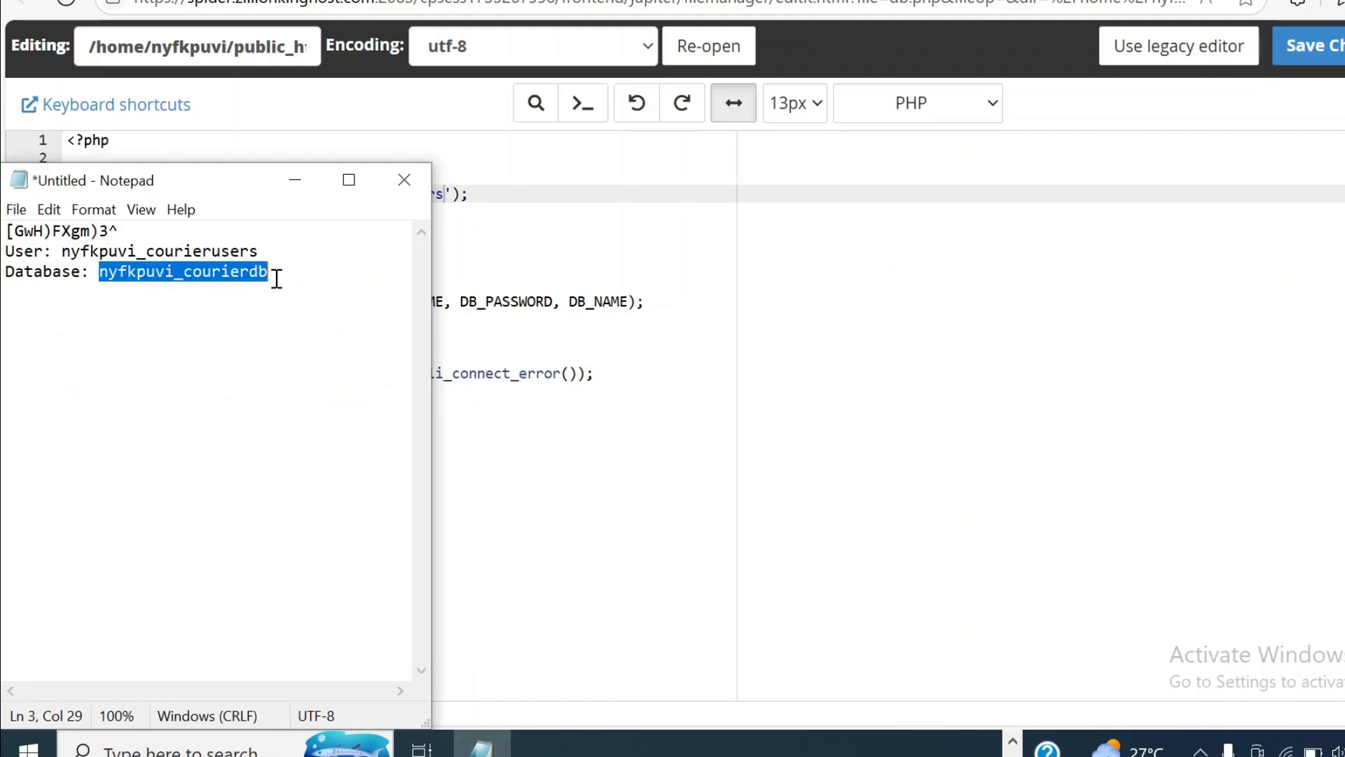
right_click(241, 269)
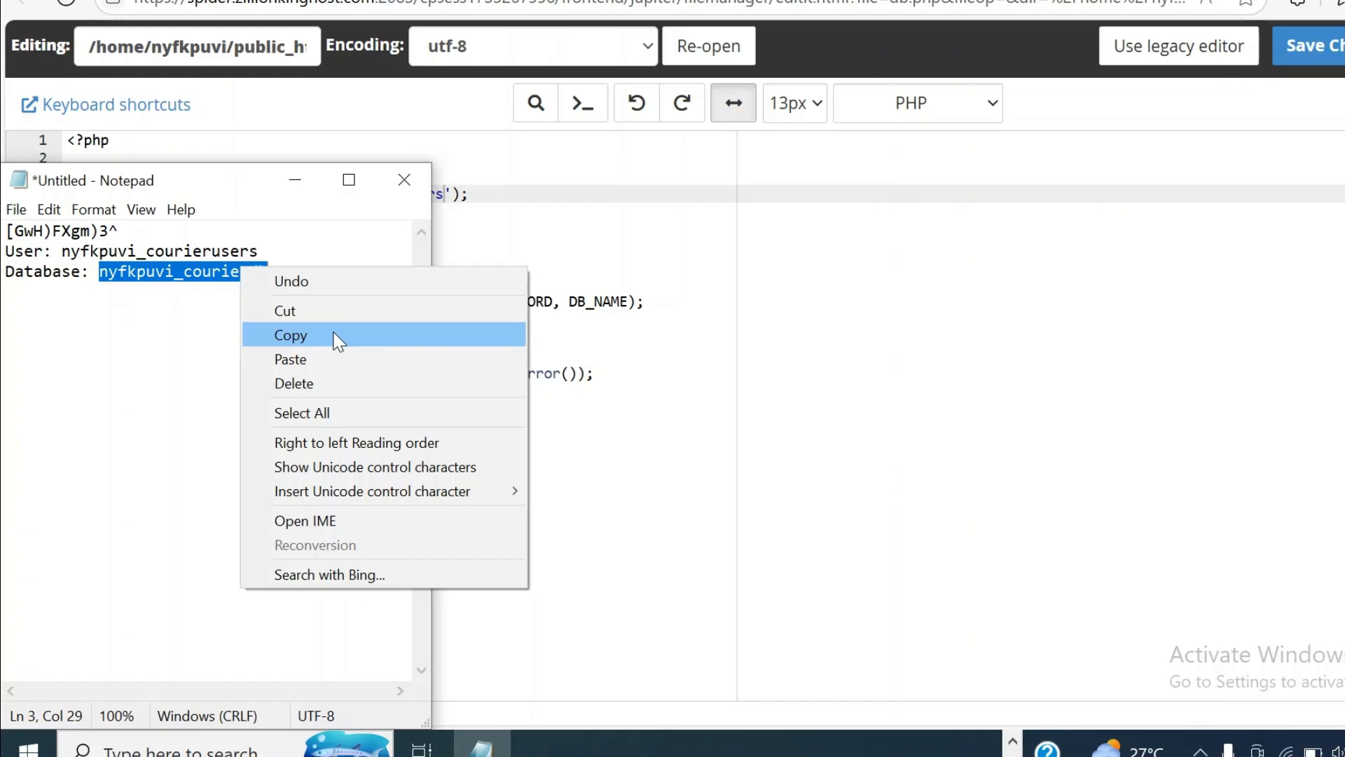
click(336, 335)
Step: Paste nyfkpuvi_courierdb over the DB_NAME value on line 6 of db.php and save the file
click(502, 423)
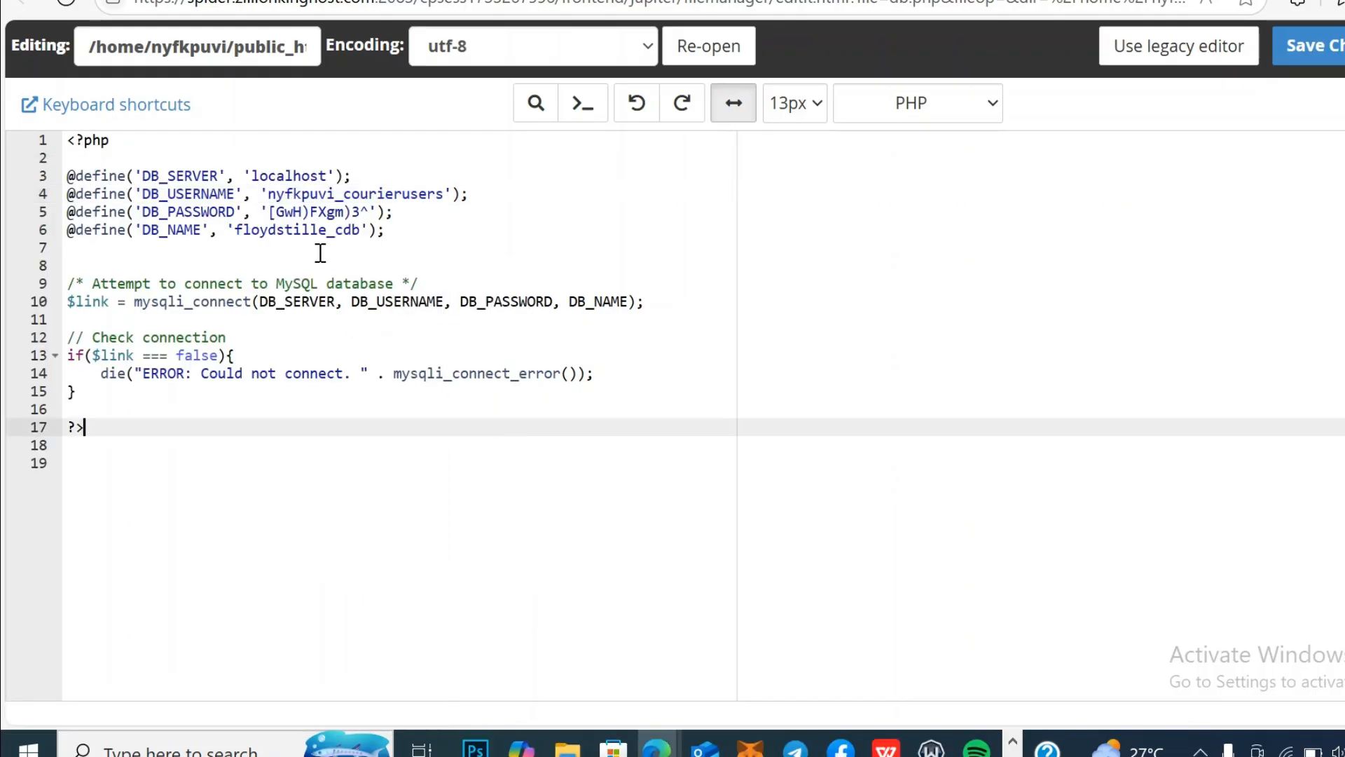
drag(236, 230, 368, 232)
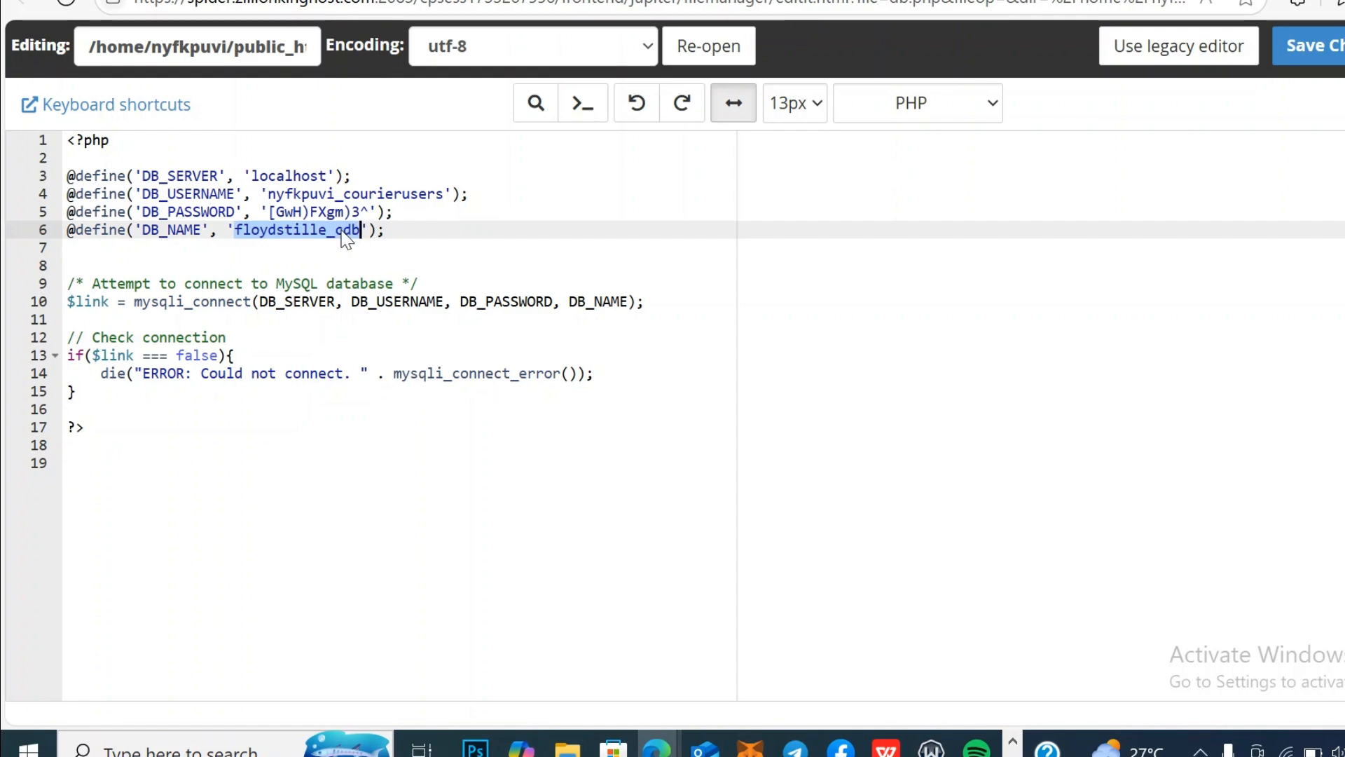
right_click(343, 233)
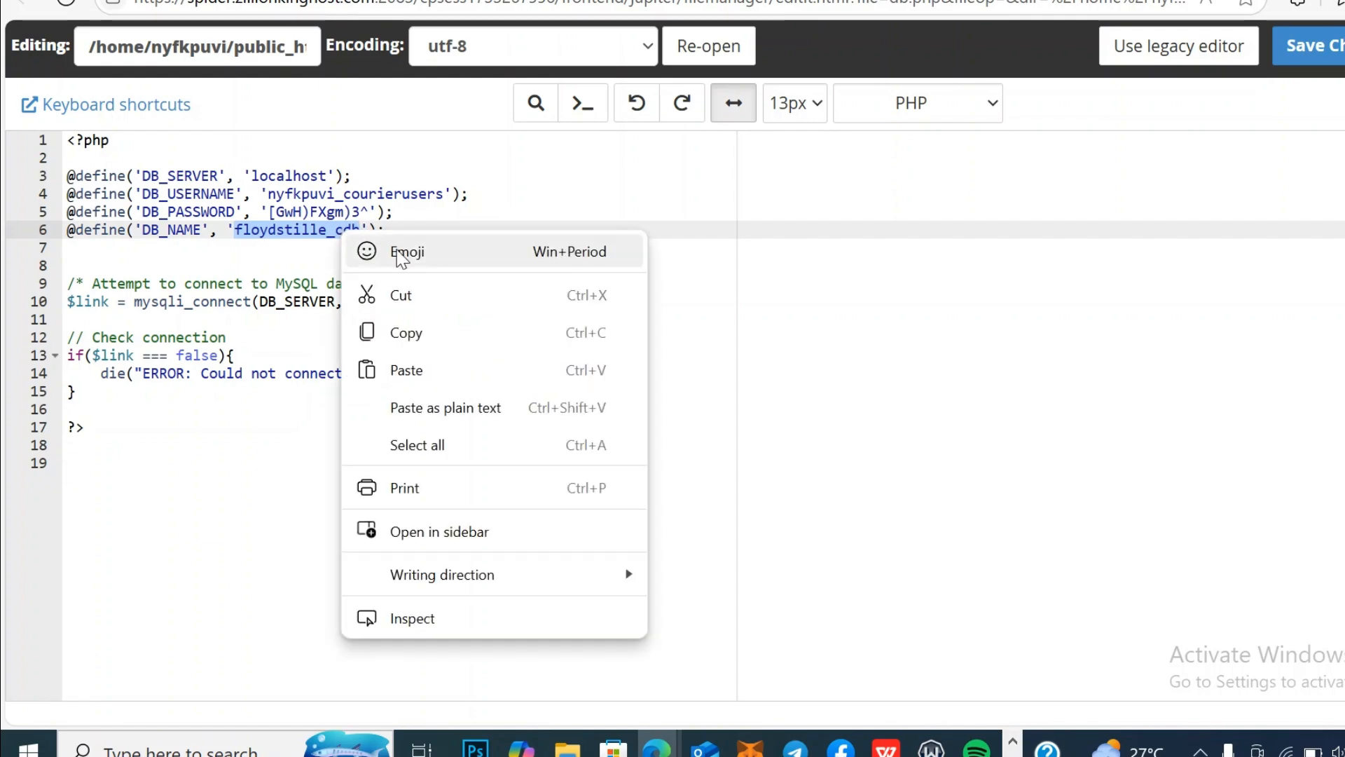
click(451, 372)
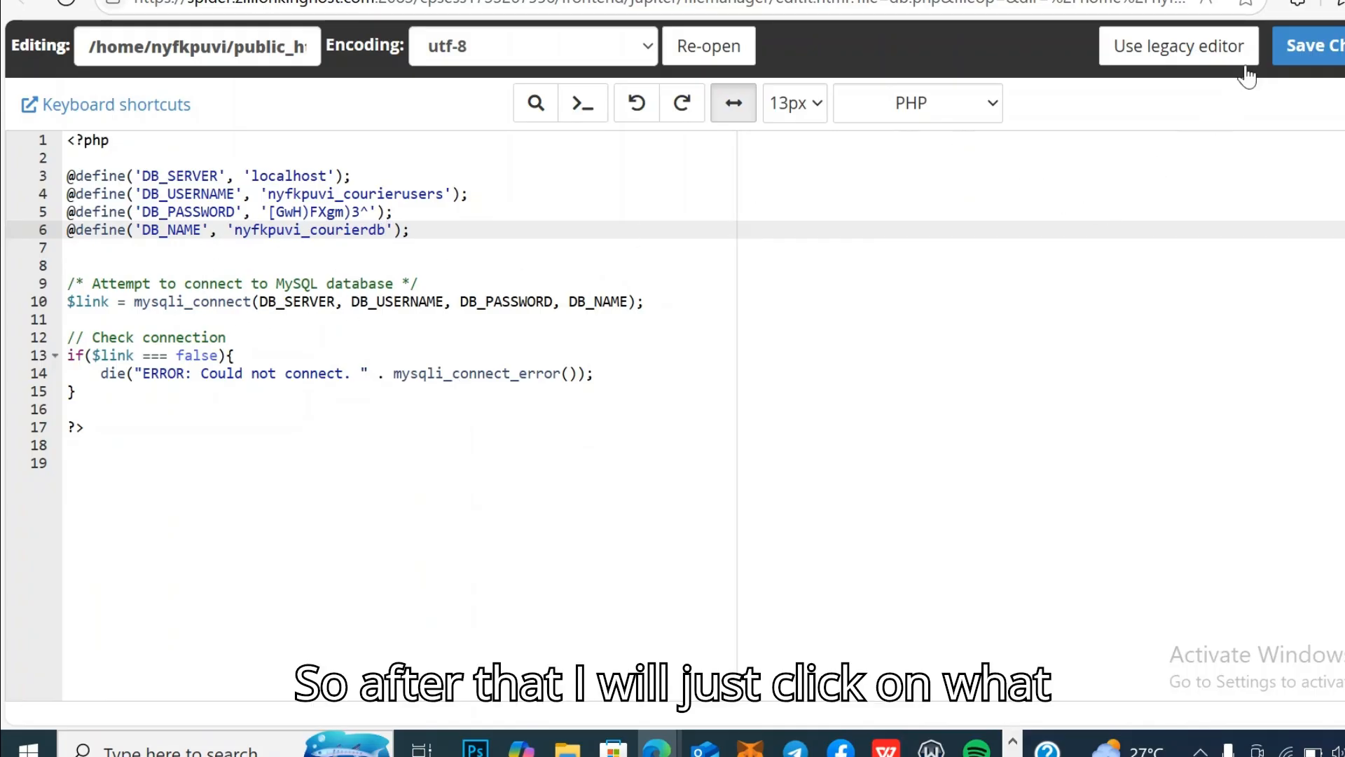
click(1336, 49)
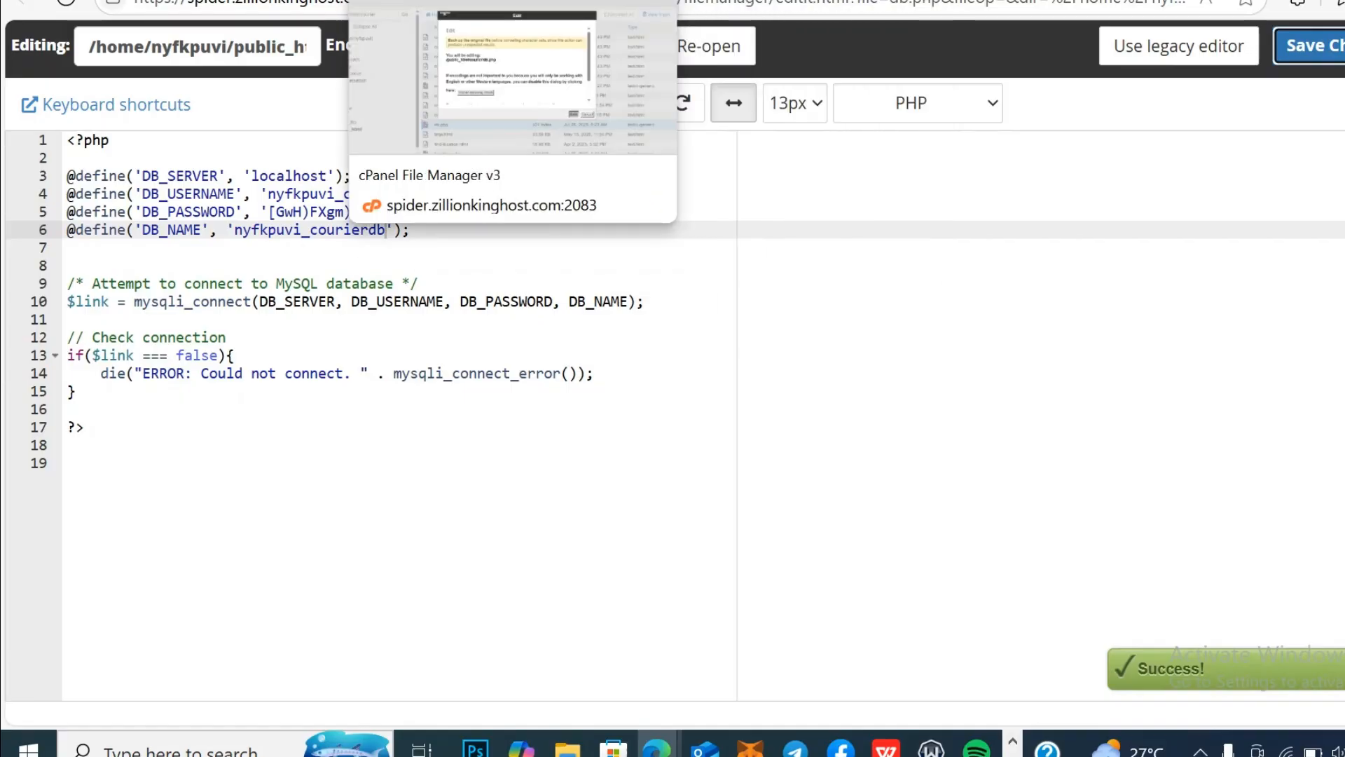
click(392, 1)
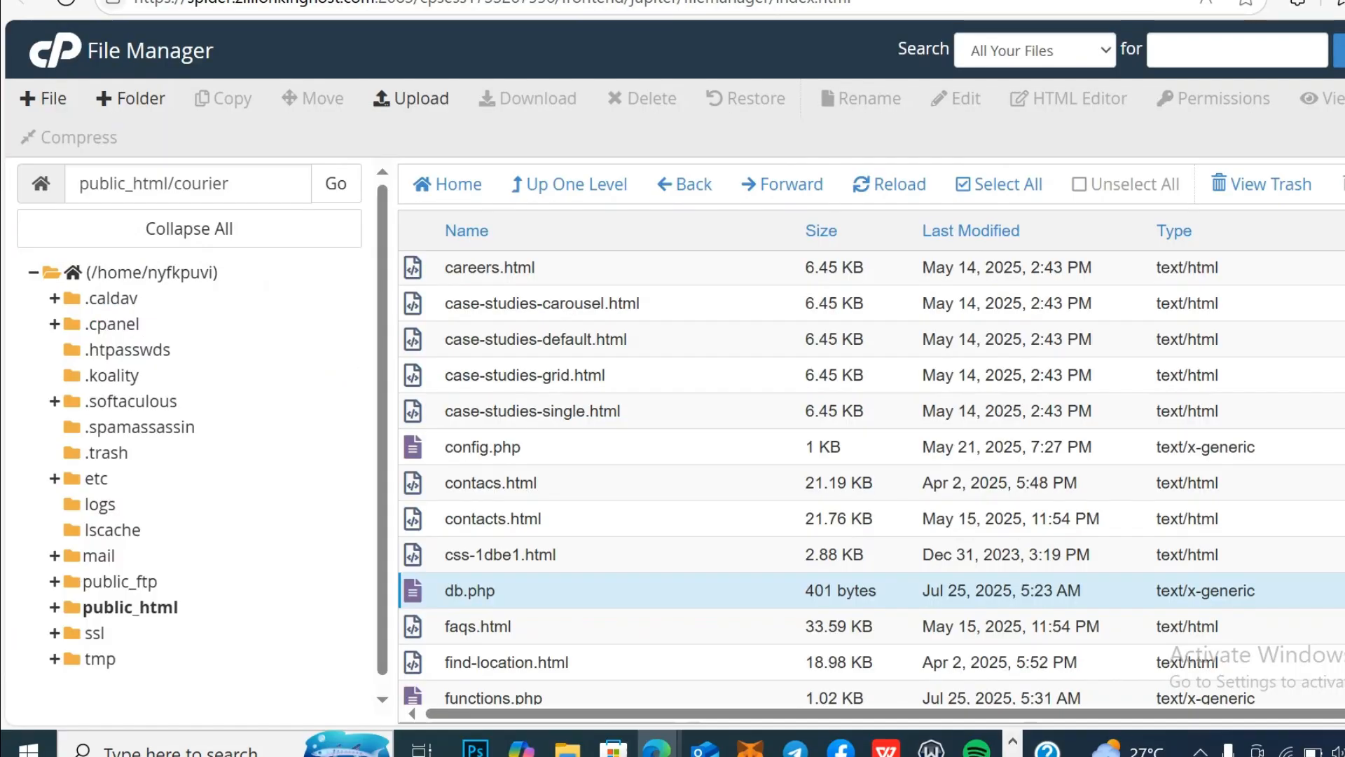
Step: Edit functions.php from the courier folder, confirming the encoding dialog to load it in the code editor
right_click(550, 699)
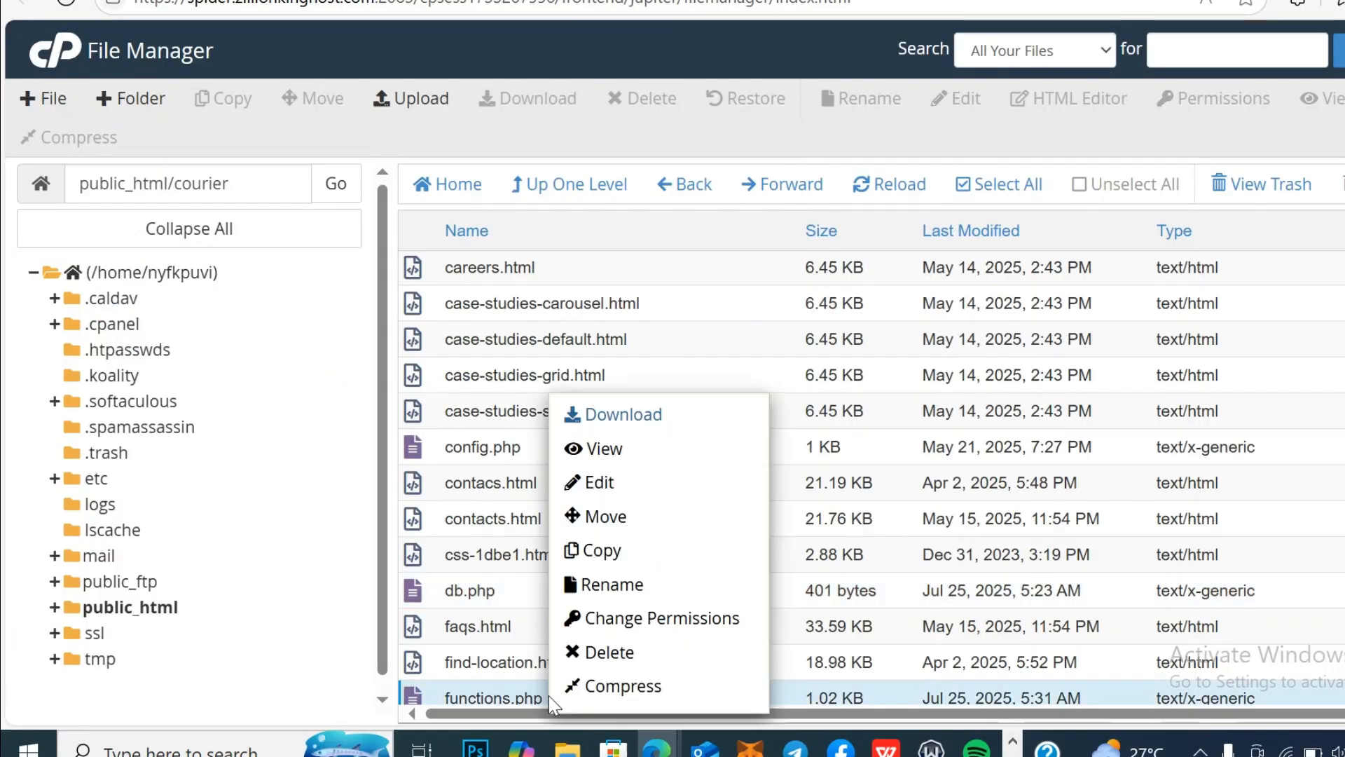
click(669, 487)
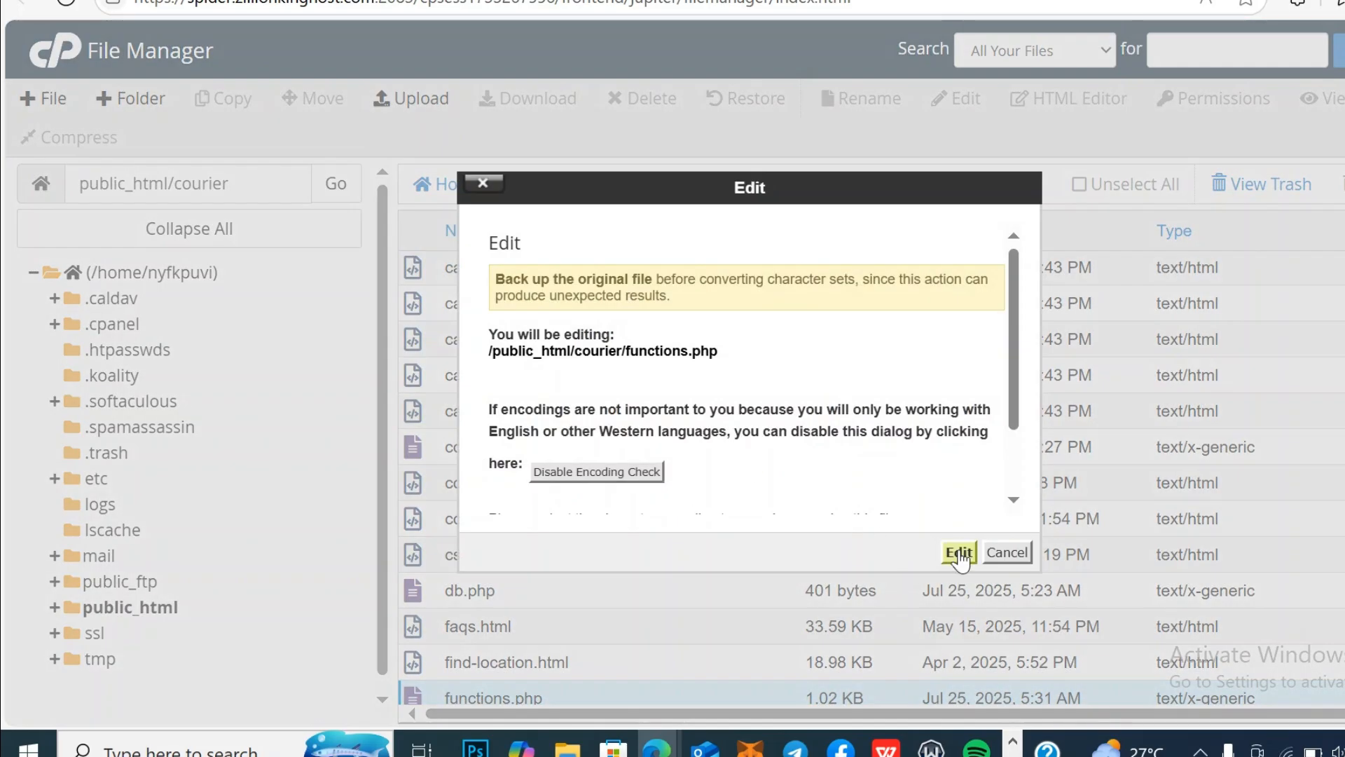
click(958, 552)
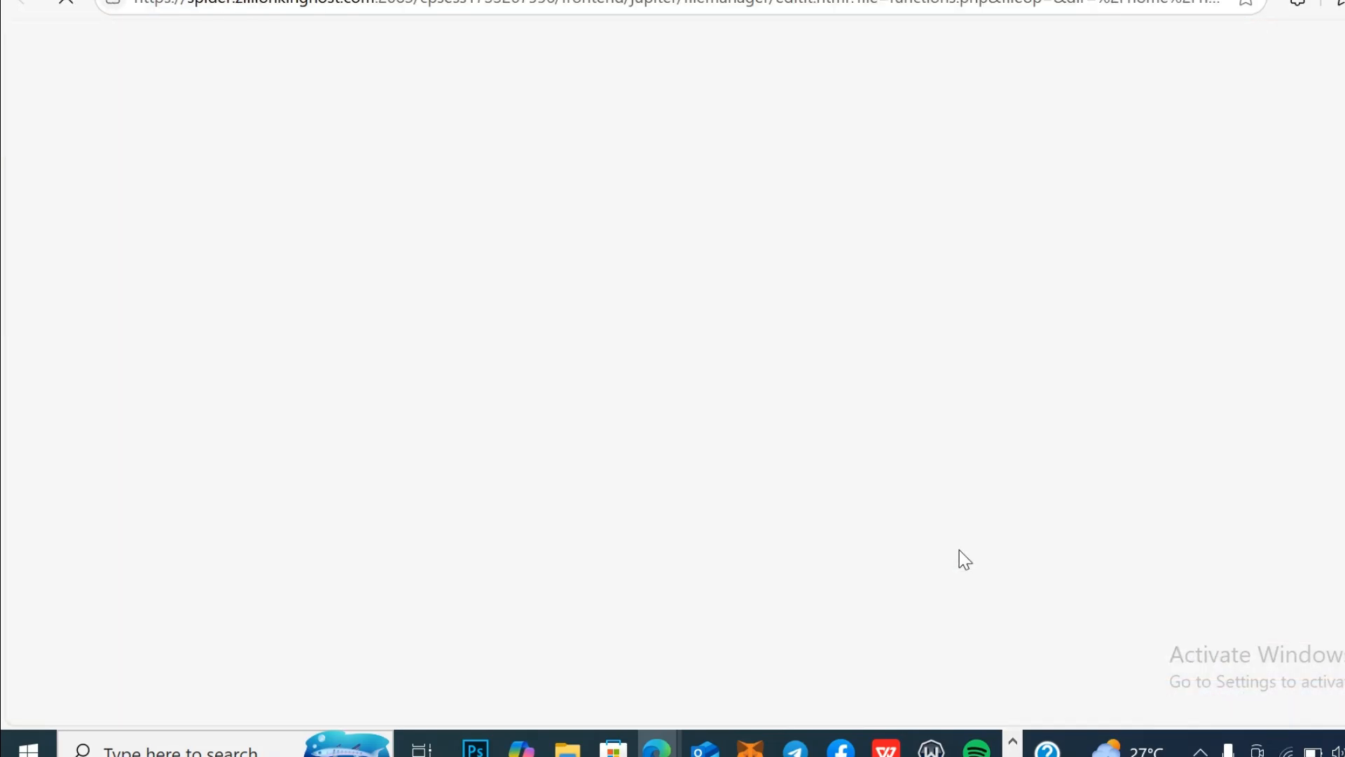
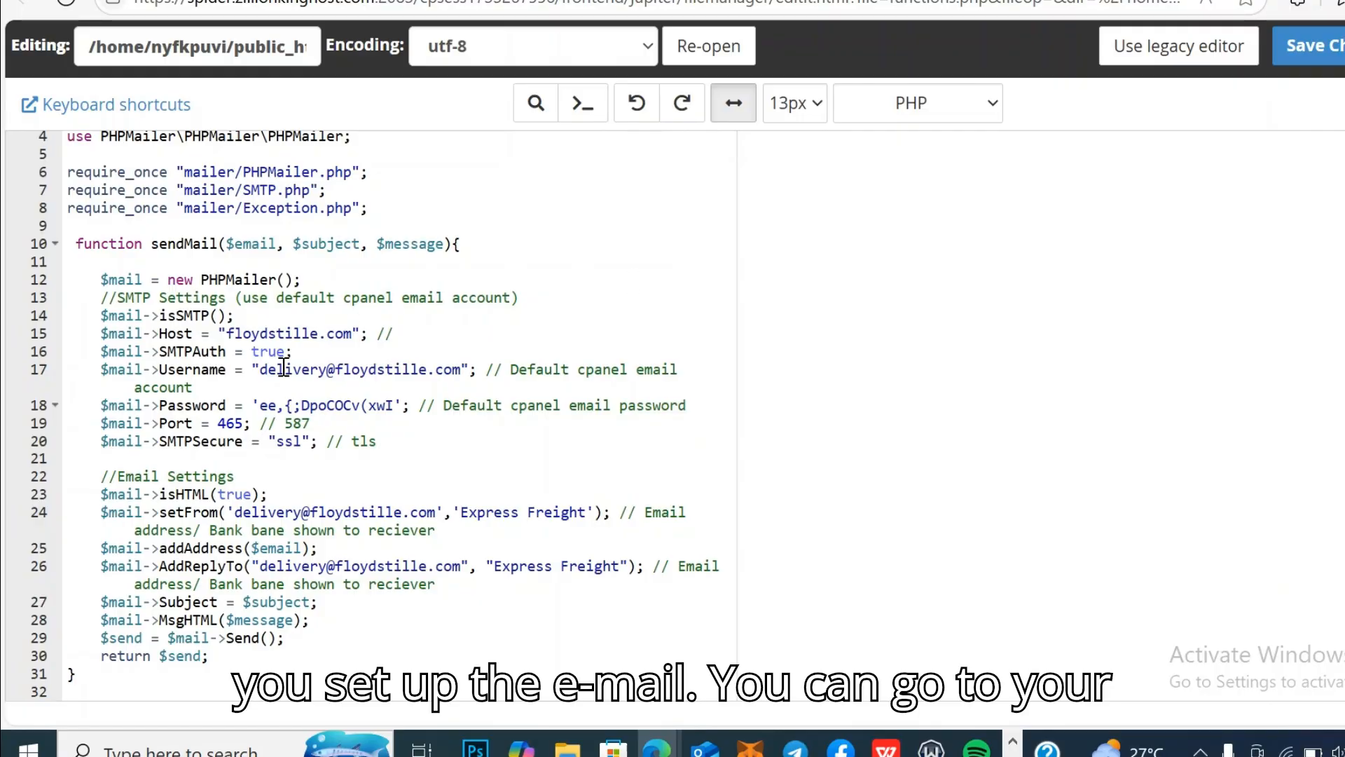
Step: From cPanel's tools home, go to Email Accounts and start creating a new email account
click(364, 0)
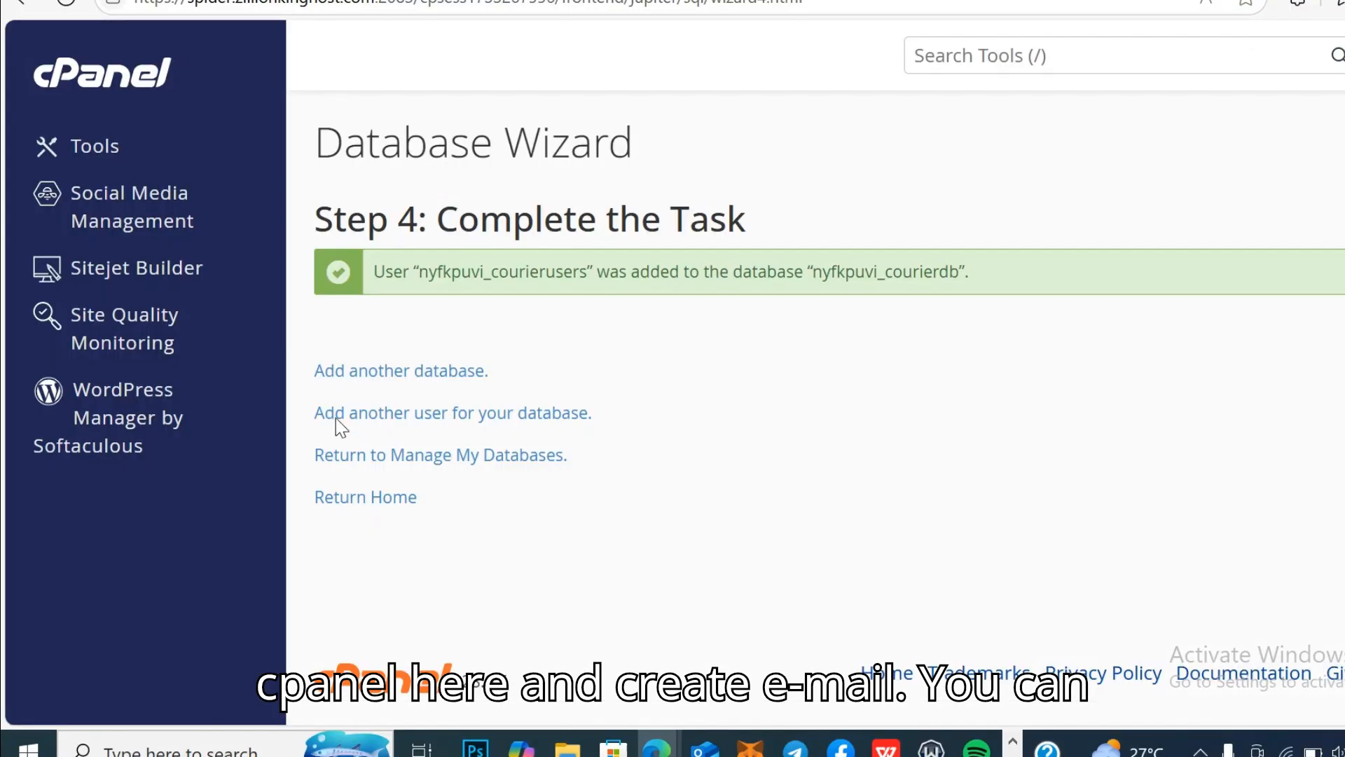
click(65, 77)
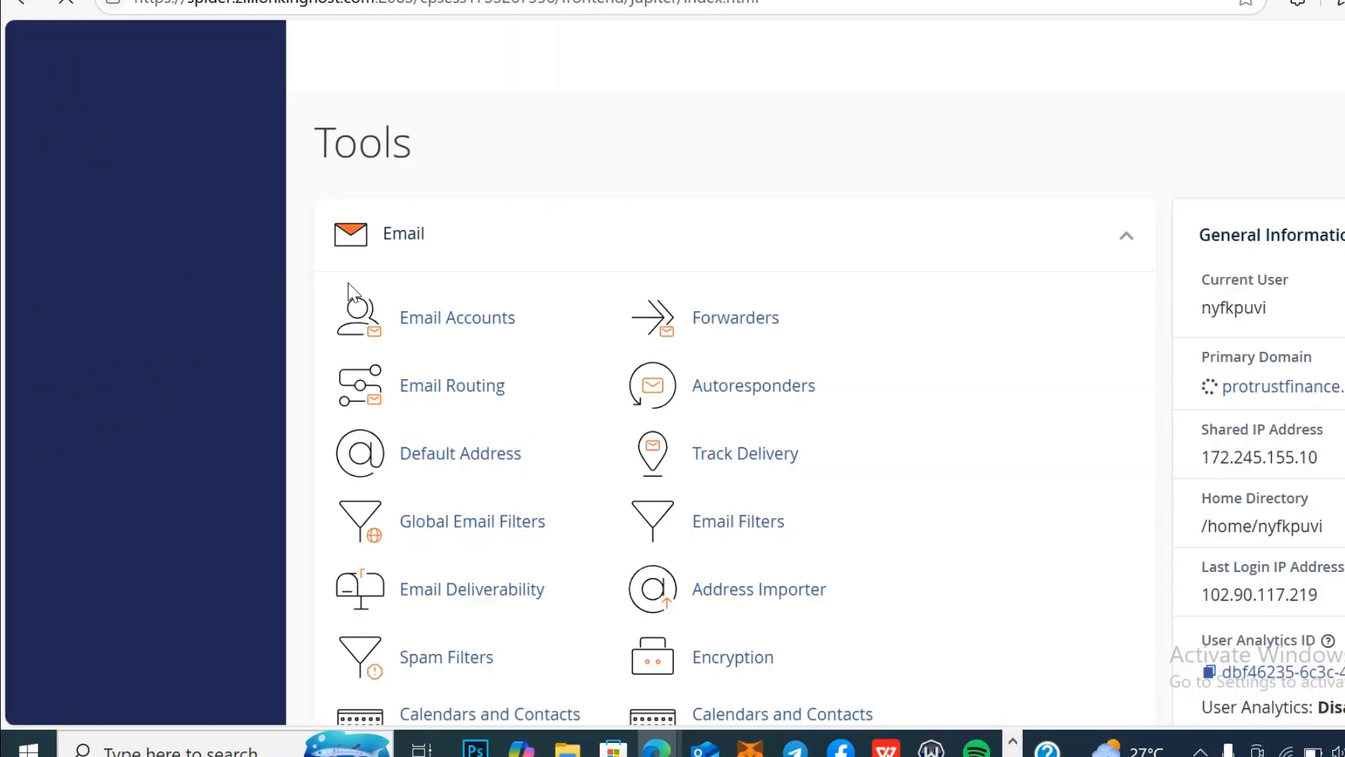
click(432, 332)
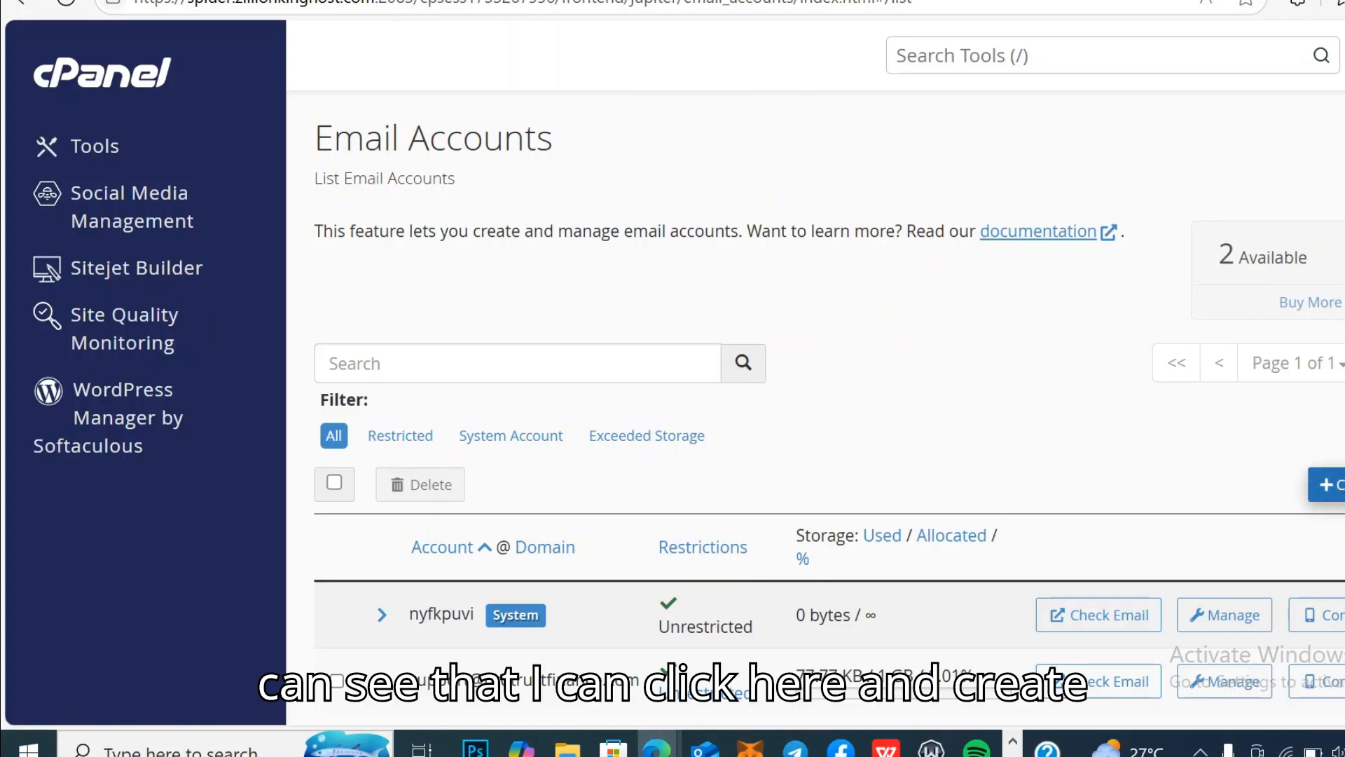
click(1335, 484)
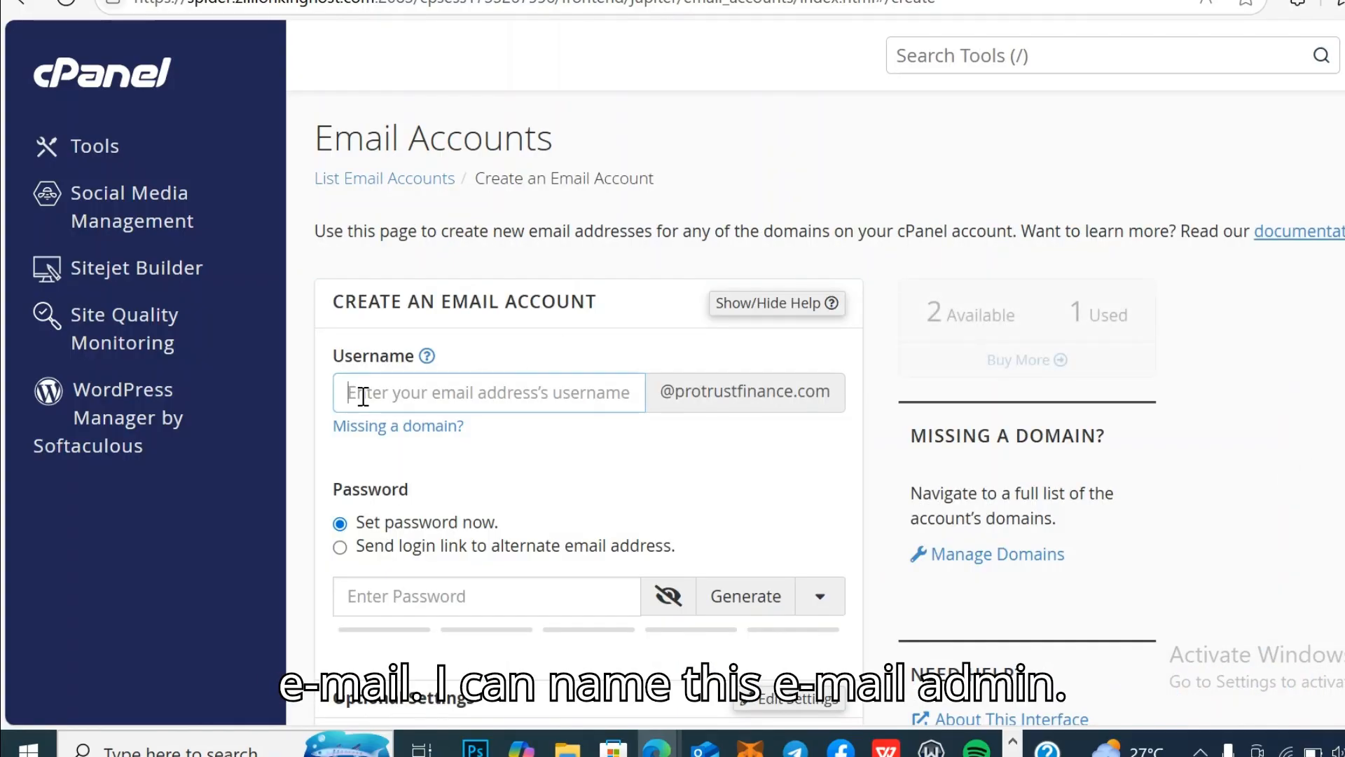
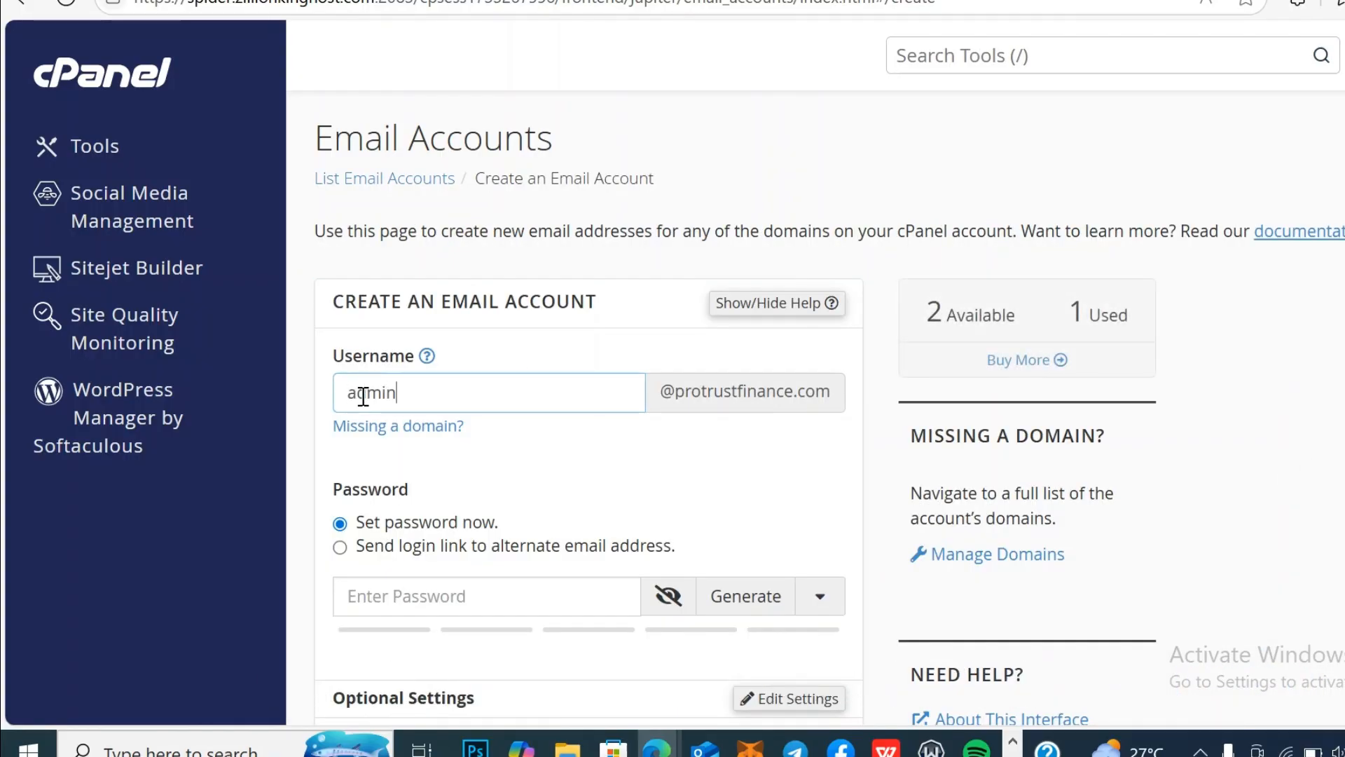
Step: Enter username admin, generate a strong password, and copy it for the functions.php editor
click(746, 595)
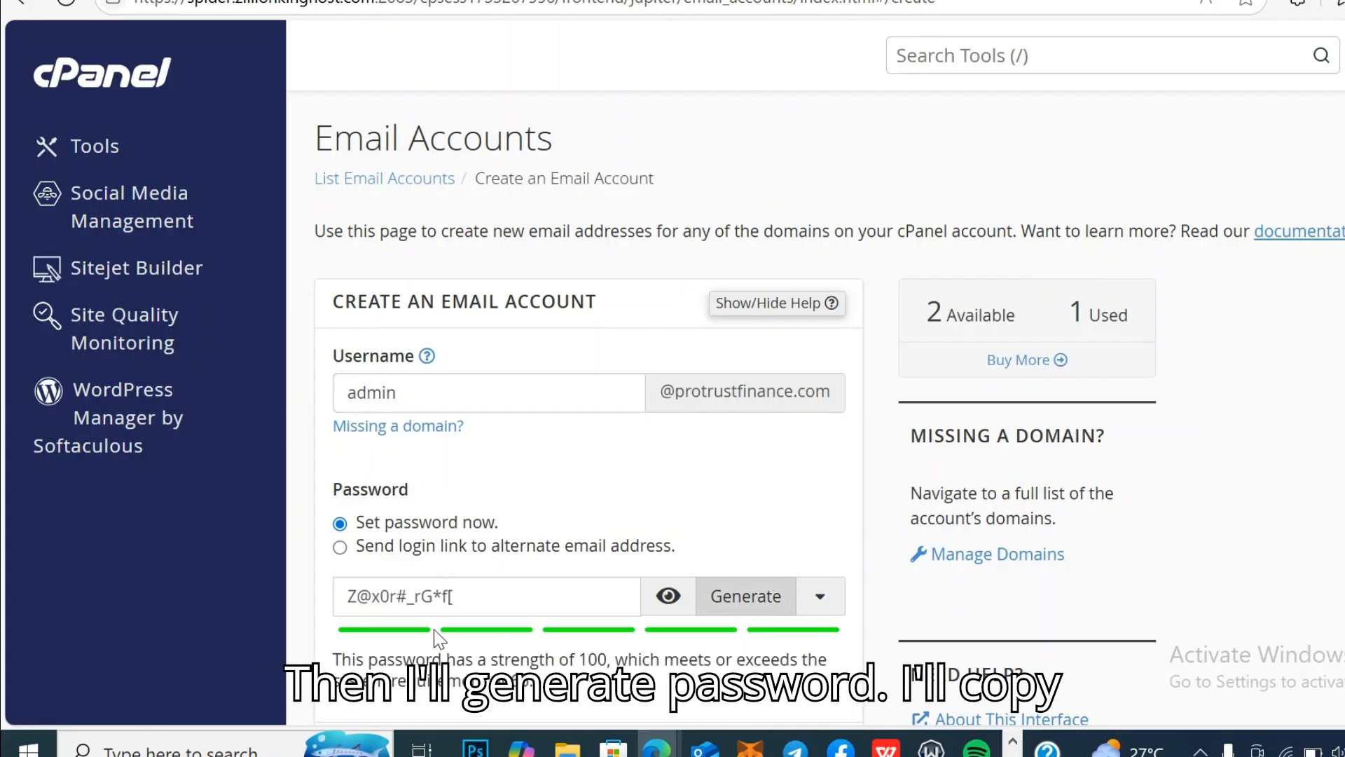
drag(454, 597, 330, 595)
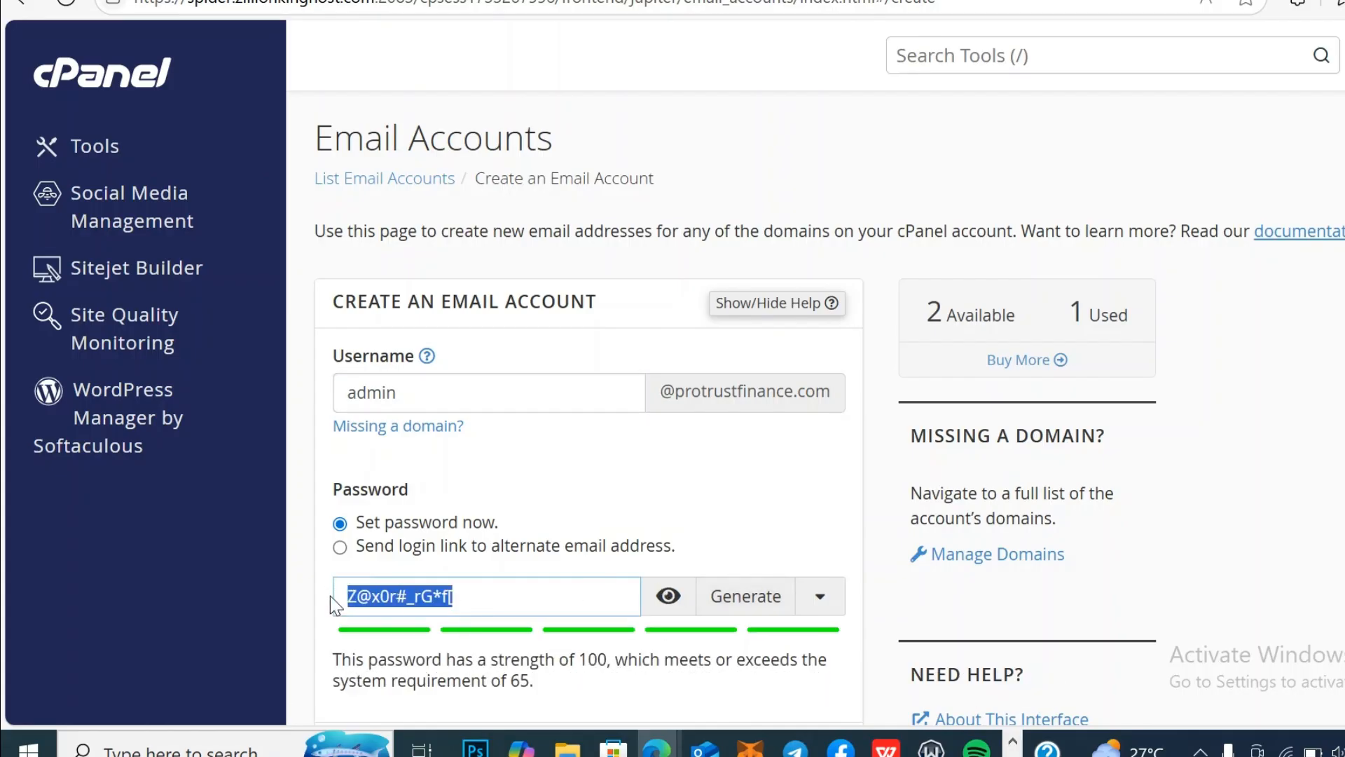
right_click(359, 601)
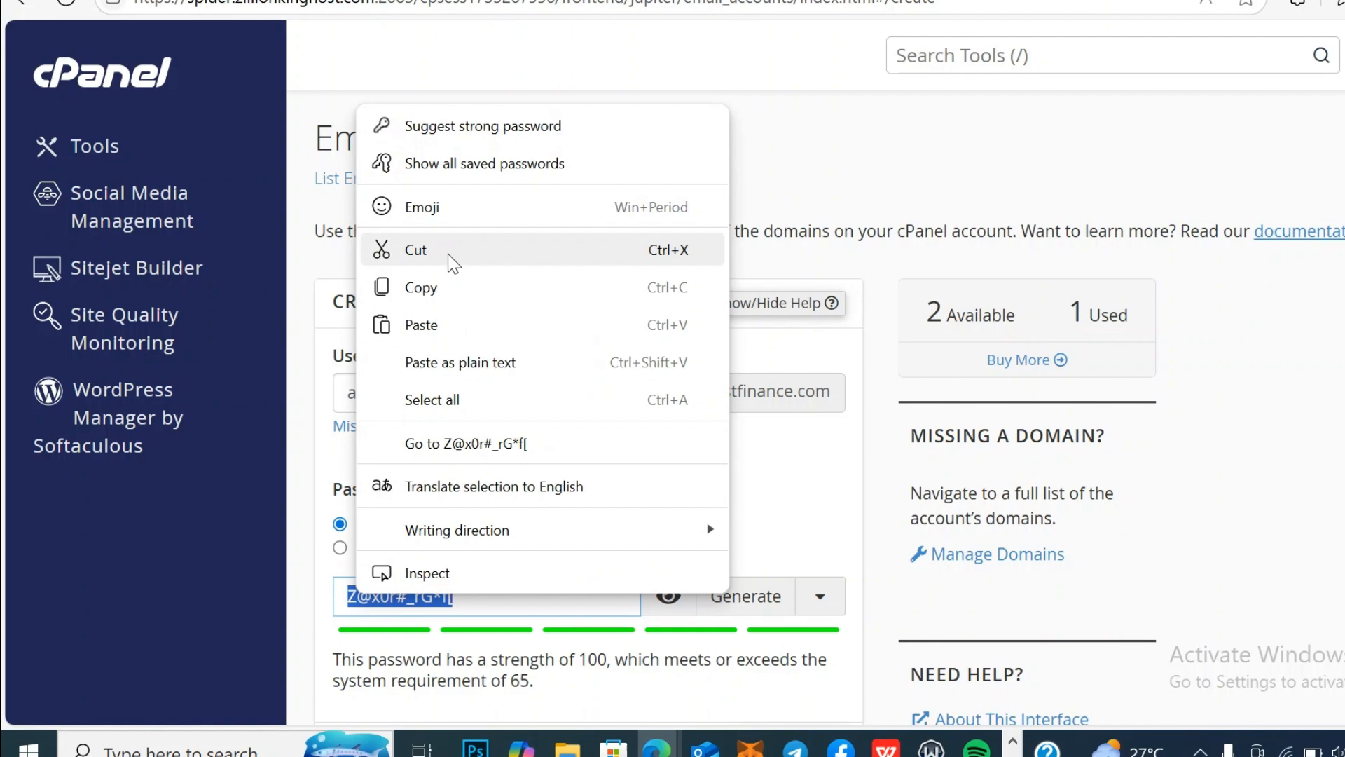
click(451, 286)
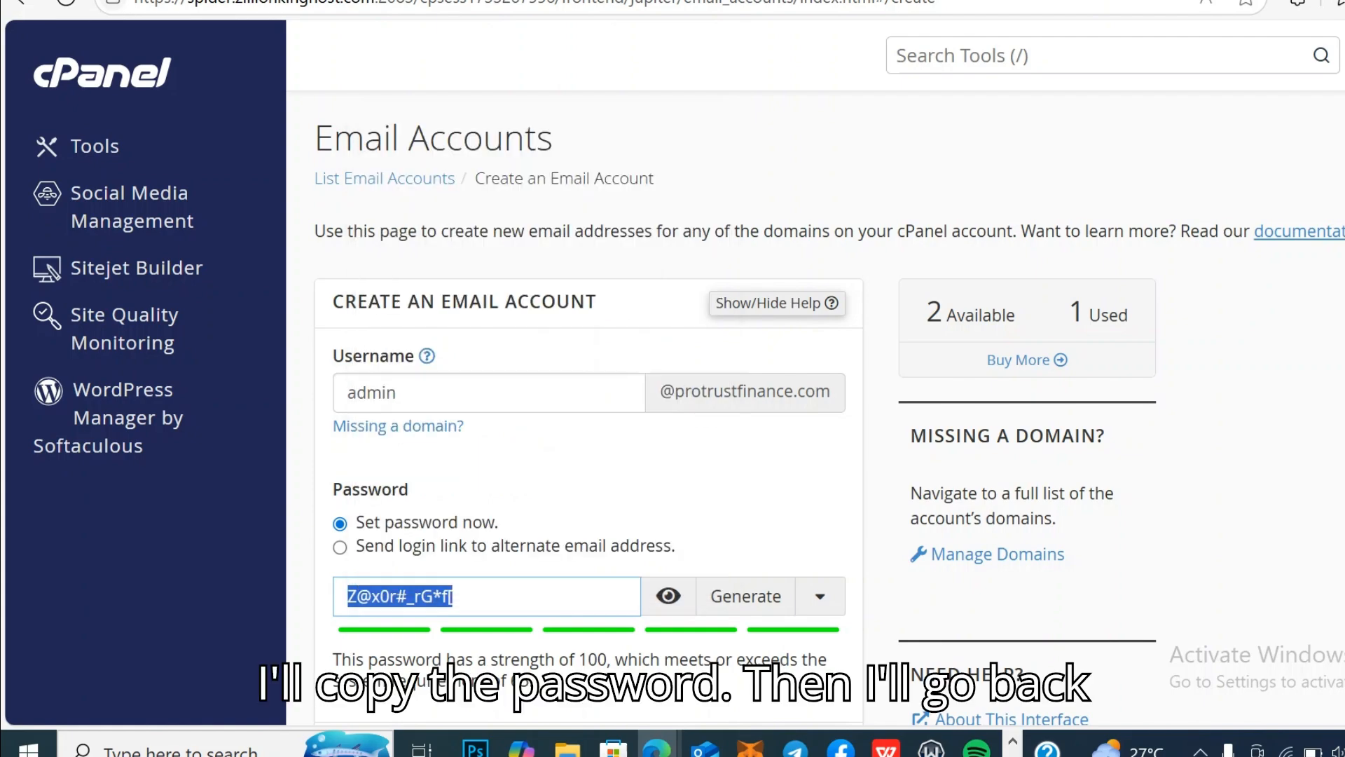
click(459, 0)
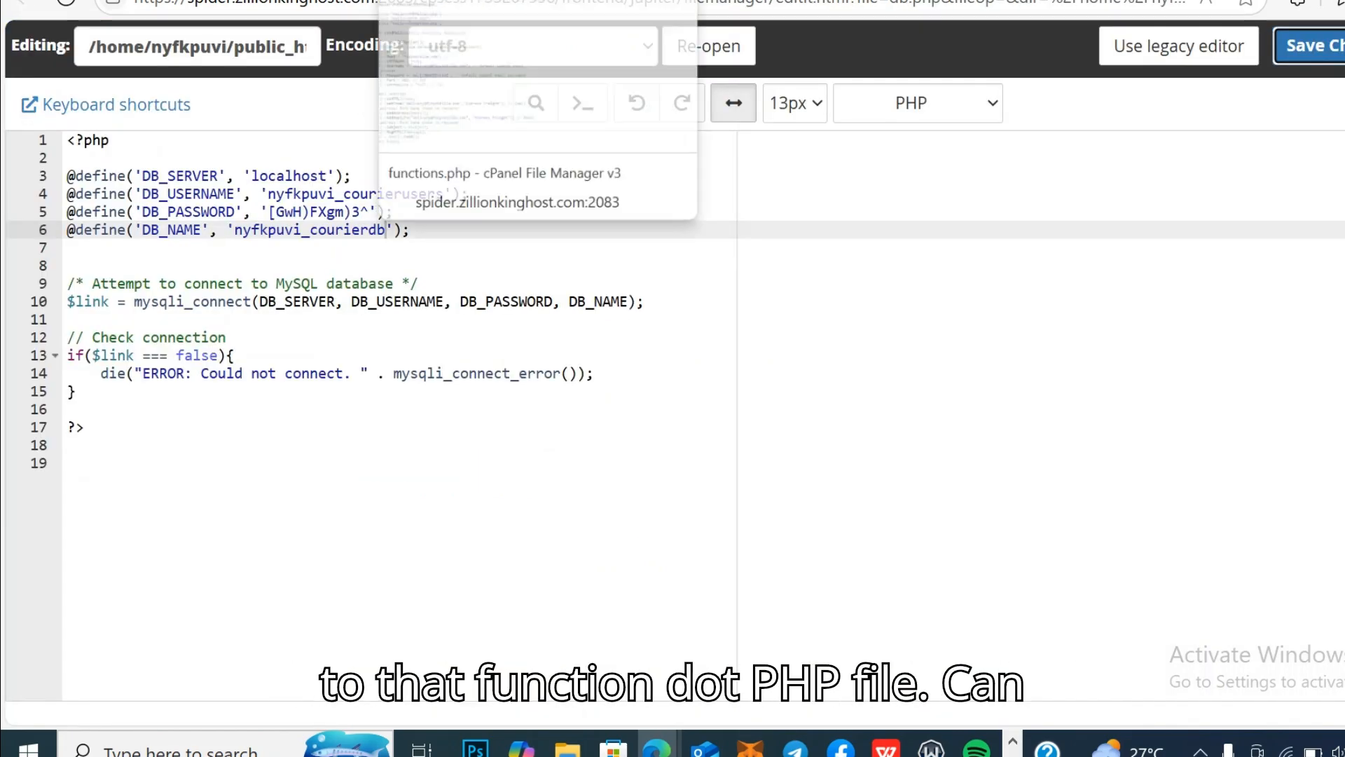
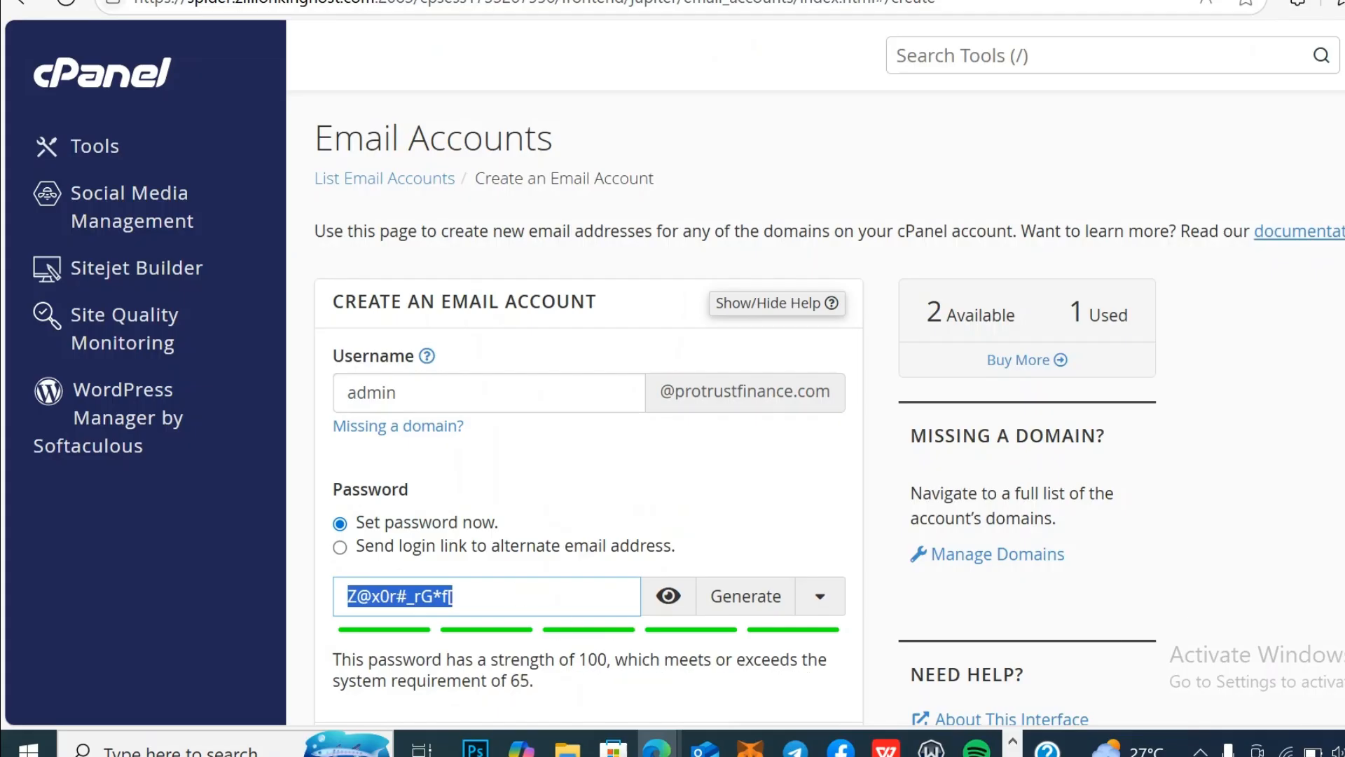
scroll(617, 624, down, 4)
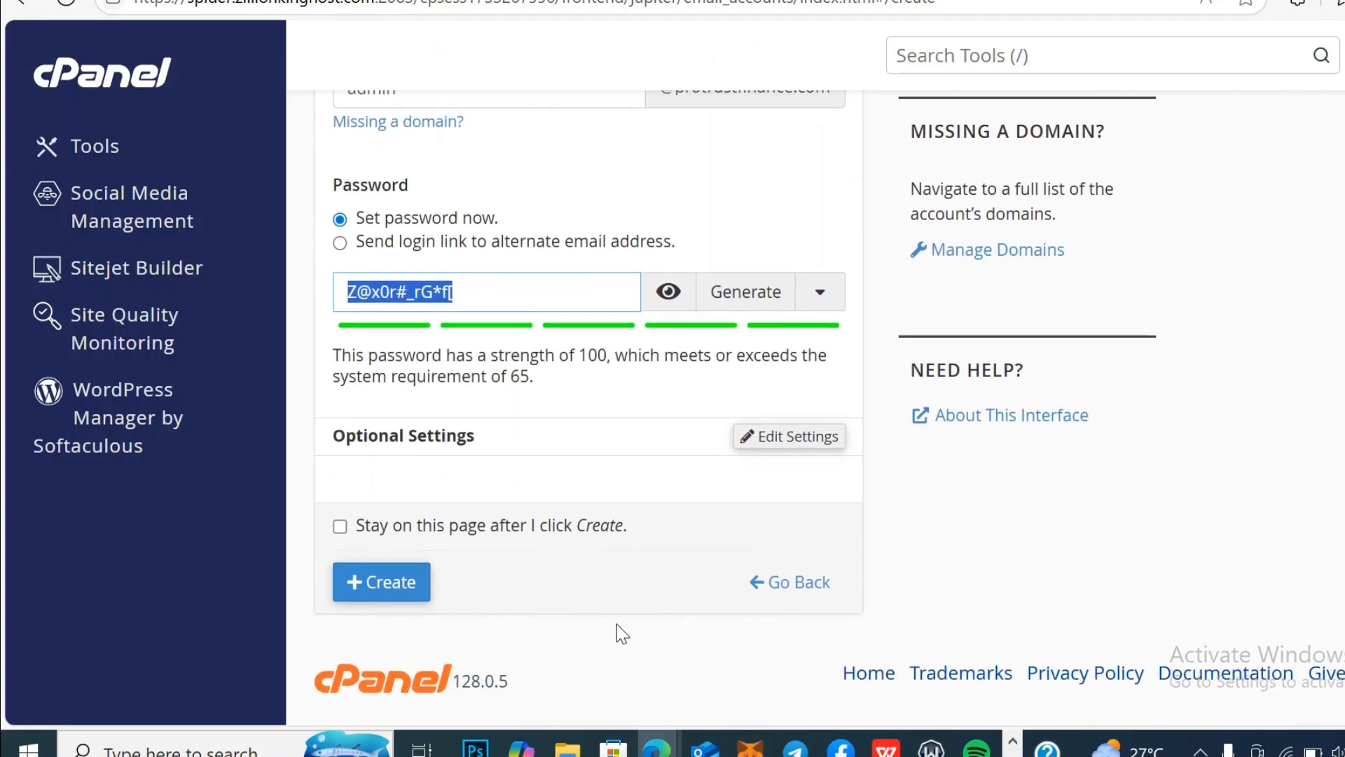
click(407, 592)
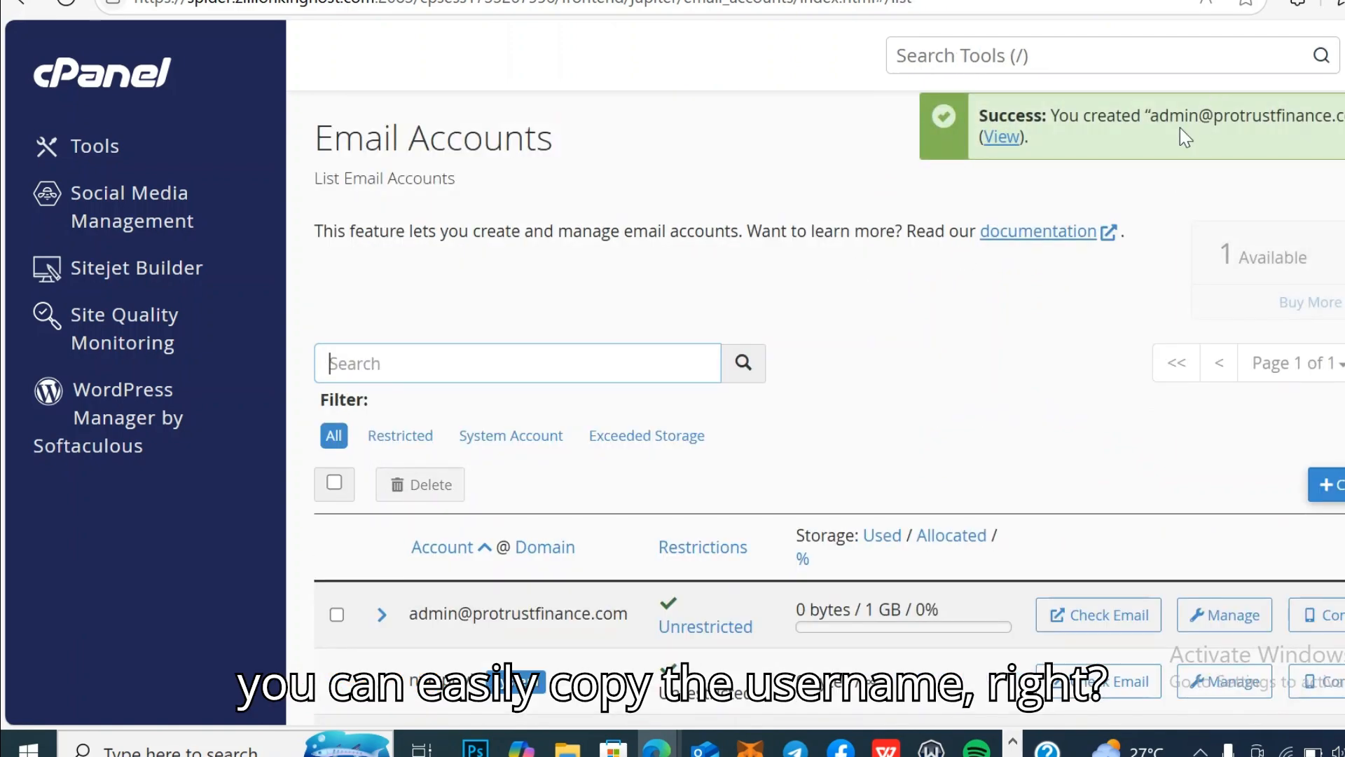
Step: Copy the new admin account's full email address from the success message
drag(1153, 115, 1296, 112)
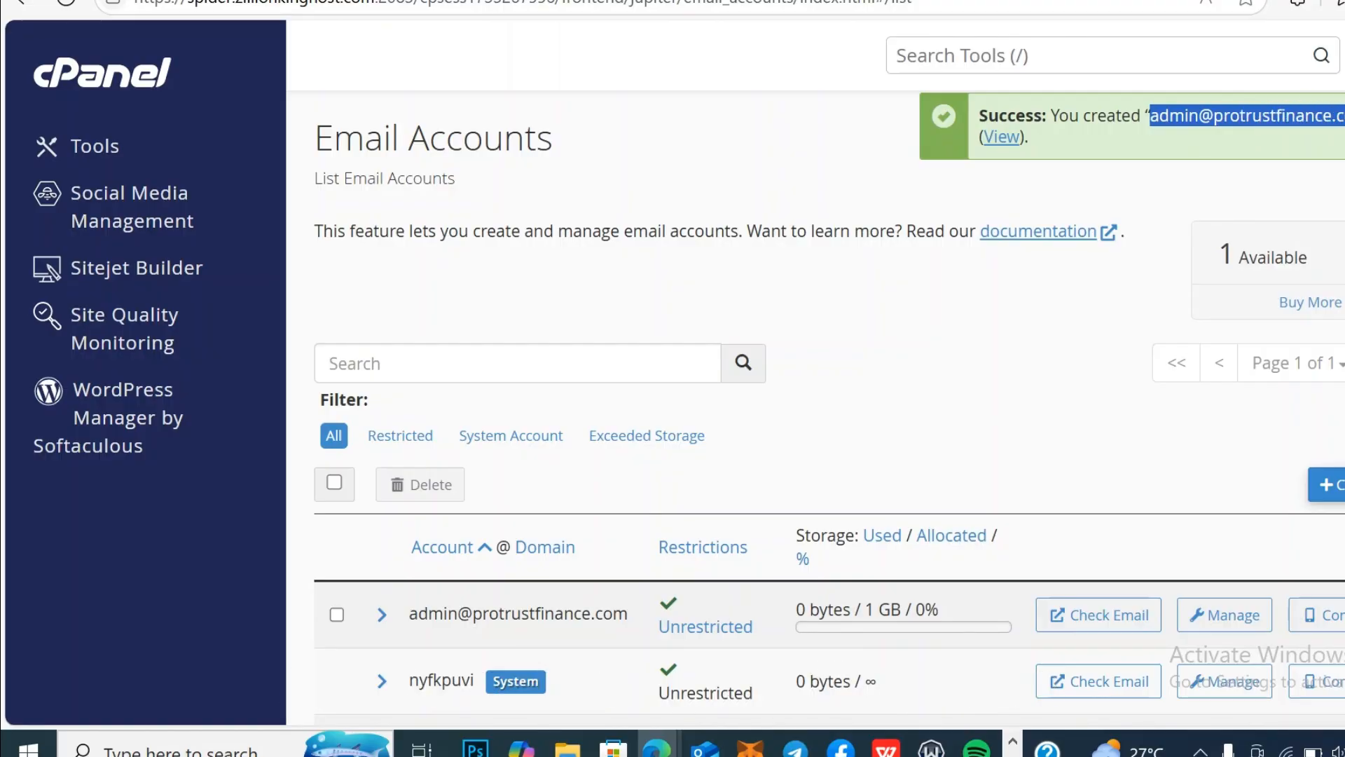
right_click(1318, 116)
click(1230, 141)
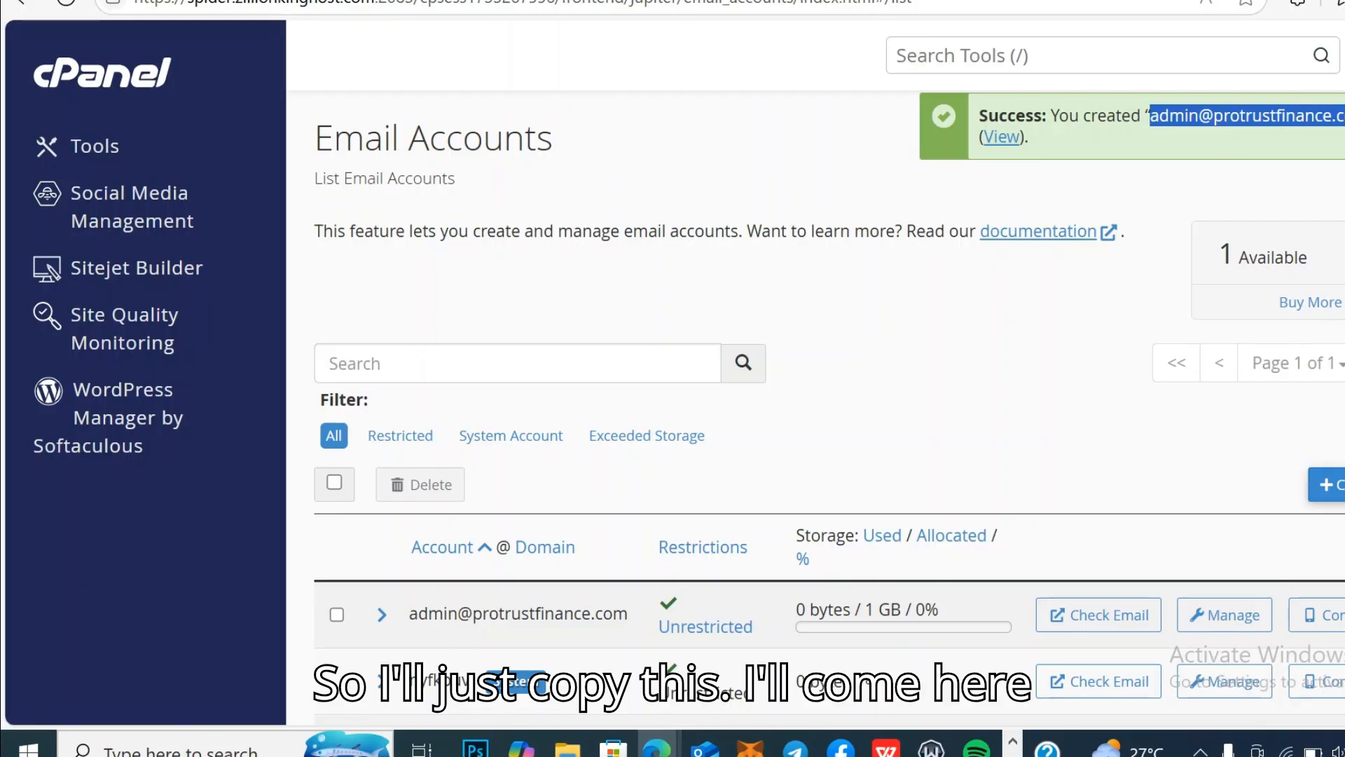
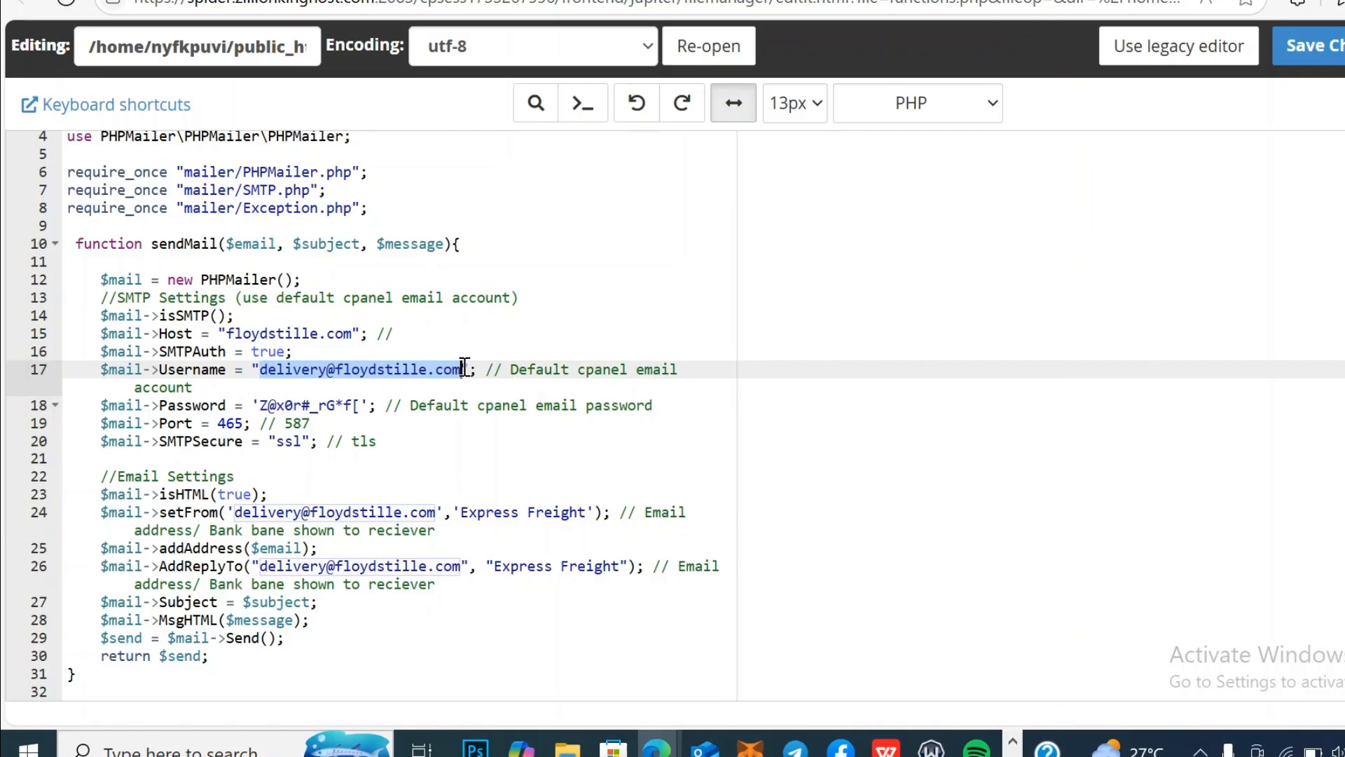
Step: Paste the new admin email address over the old SMTP username on line 17
right_click(424, 366)
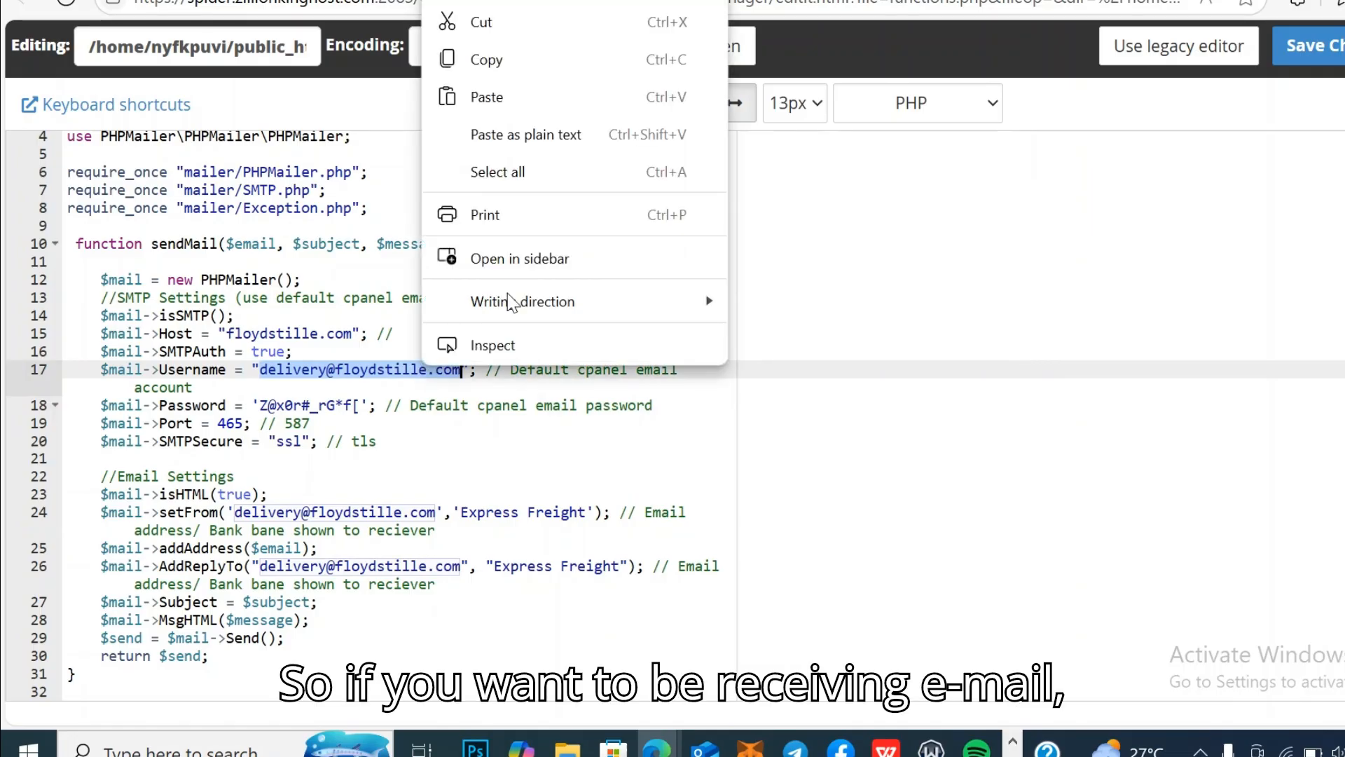
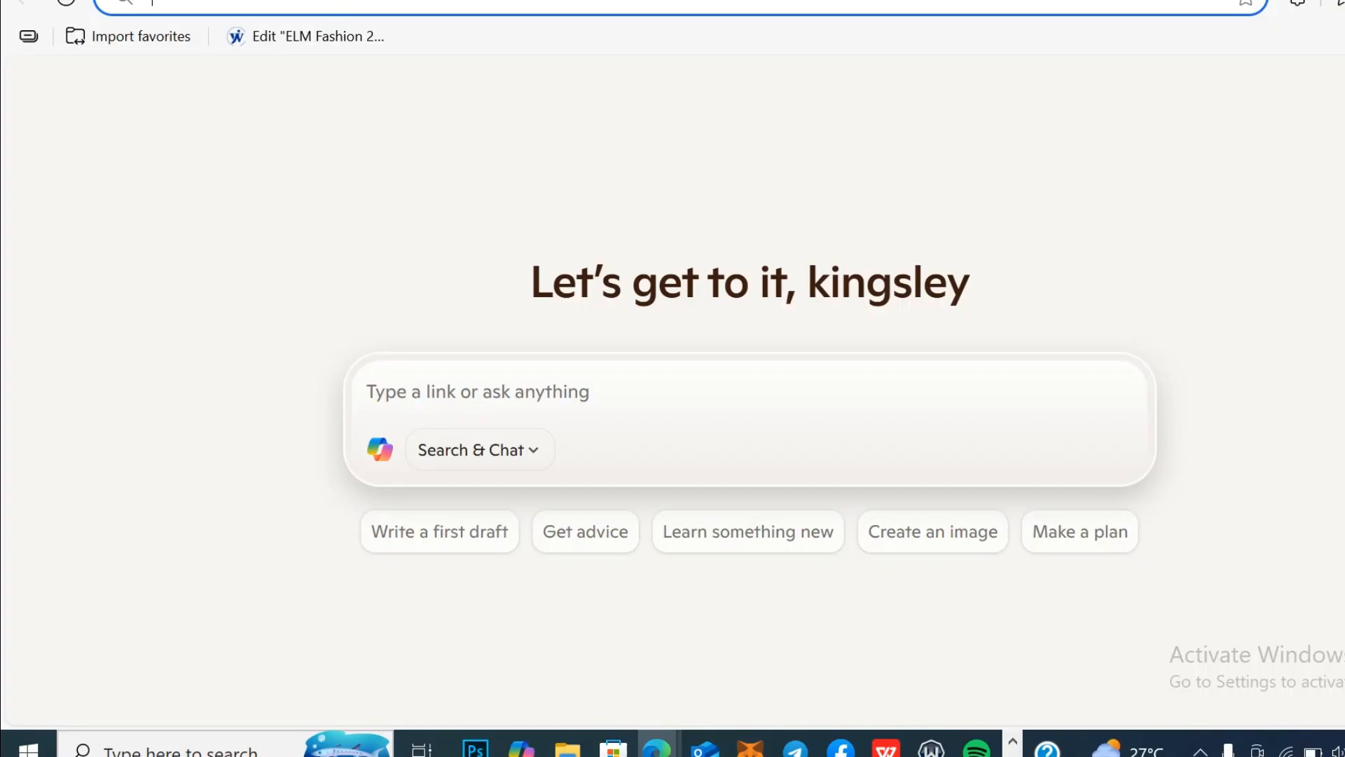
Step: Load protrustfinance.com/courier in Edge from the 'protru' address suggestion
text(protru)
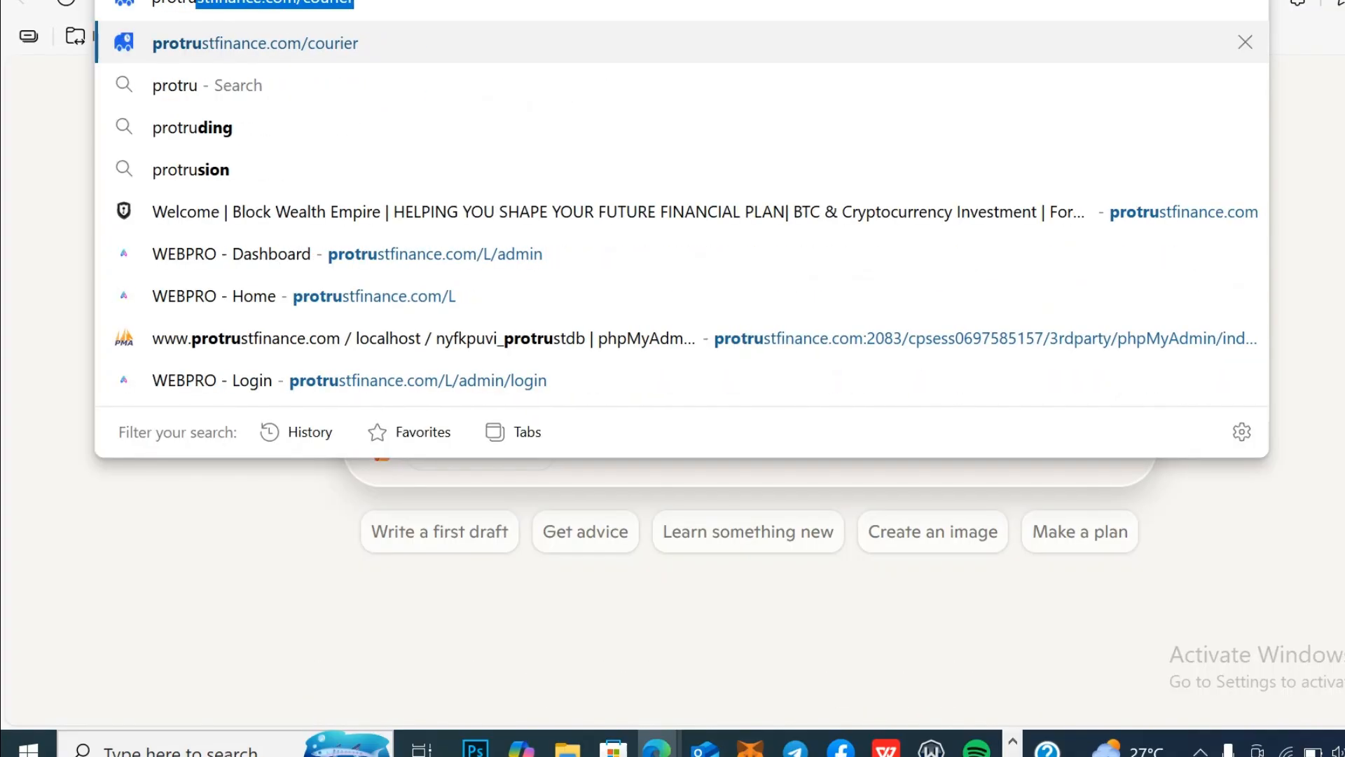
key(Return)
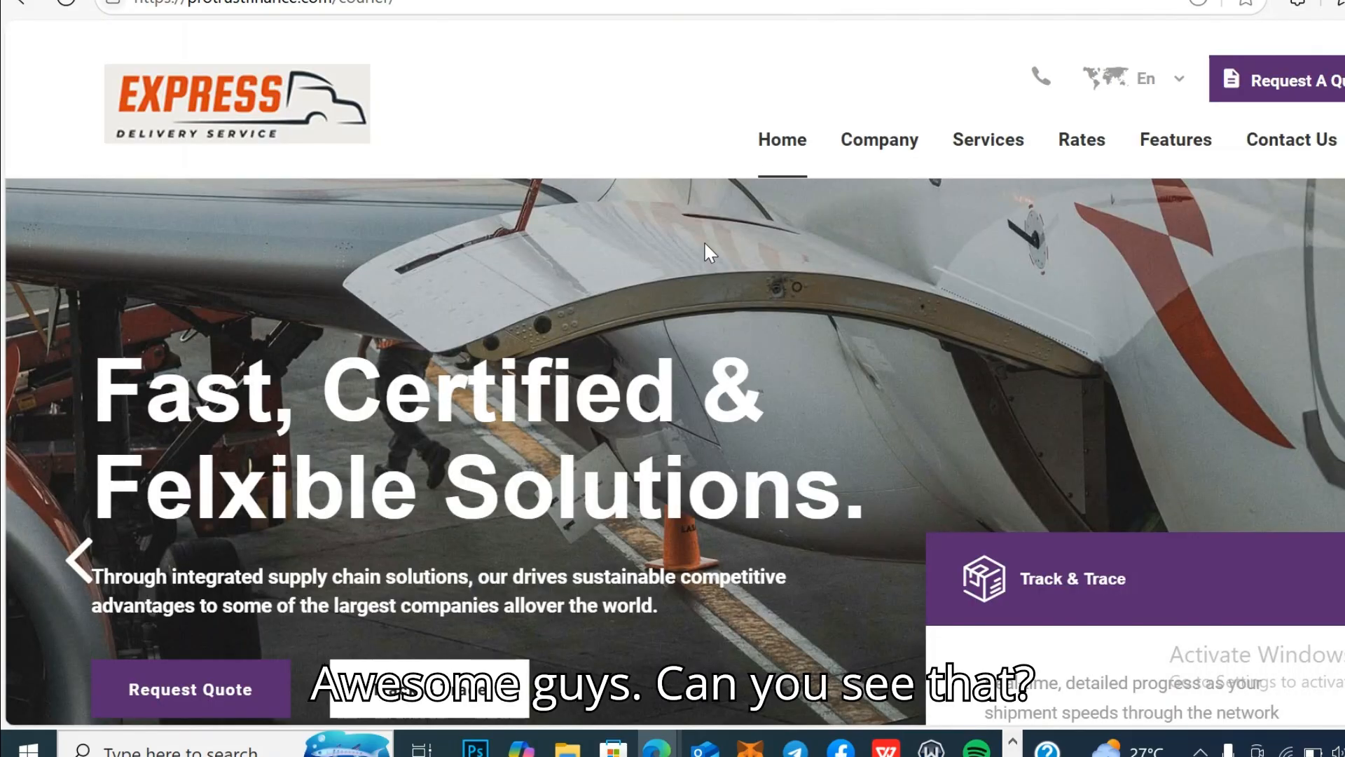
scroll(705, 245, down, 4)
scroll(705, 246, down, 10)
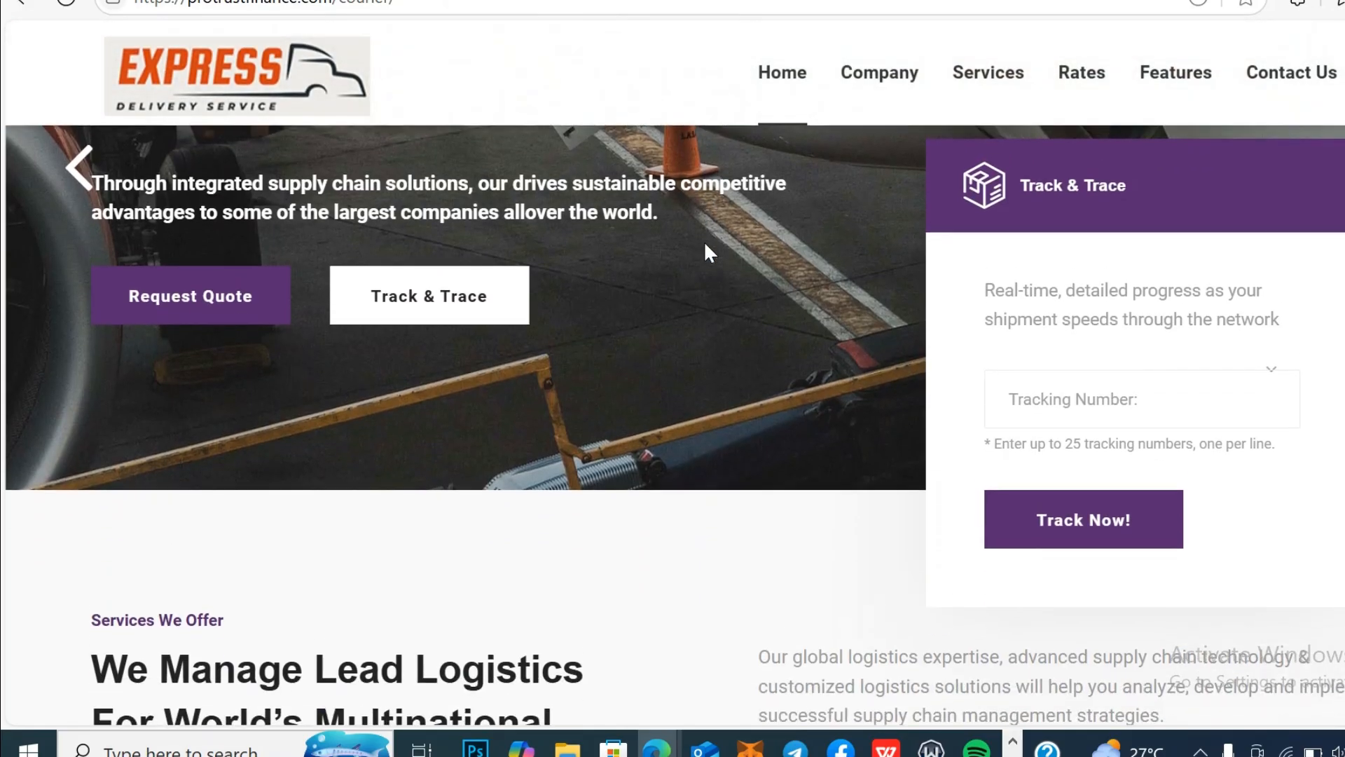
scroll(705, 245, down, 14)
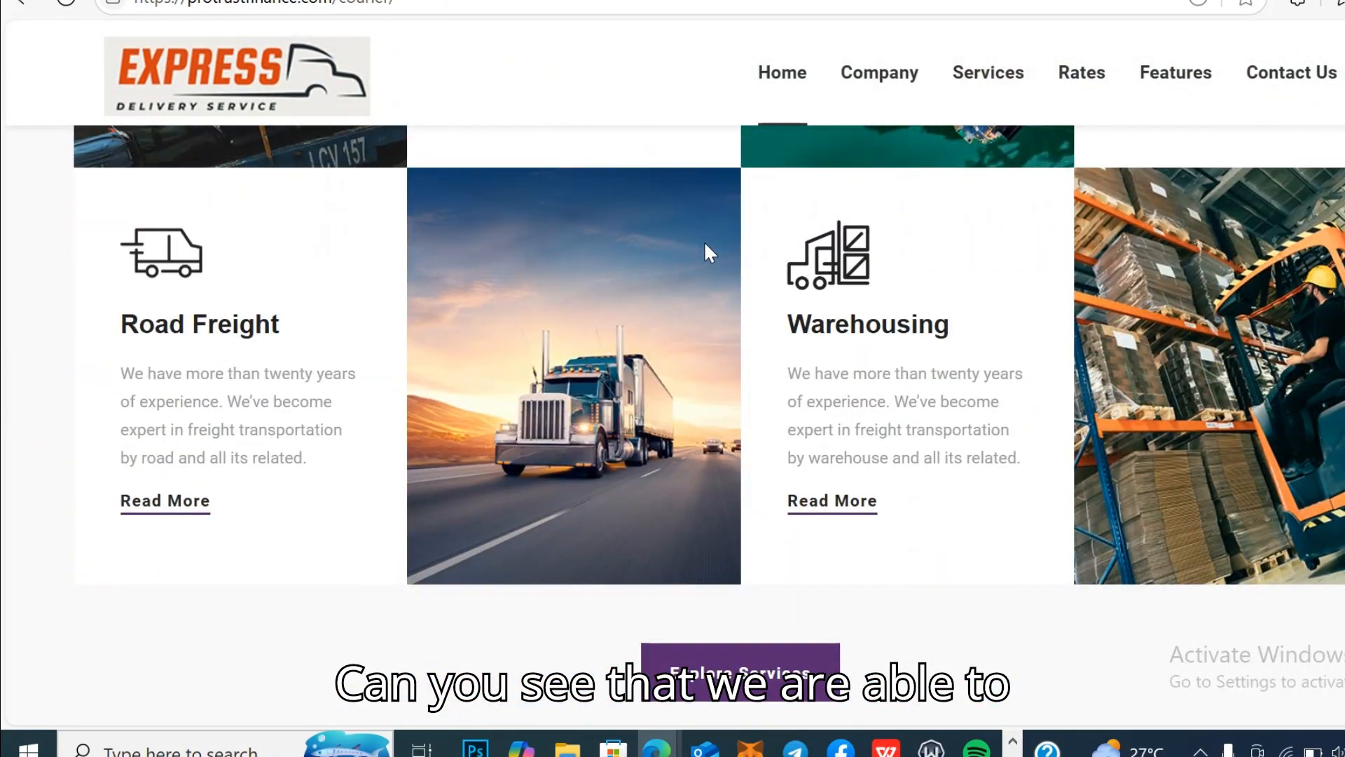
scroll(706, 245, down, 6)
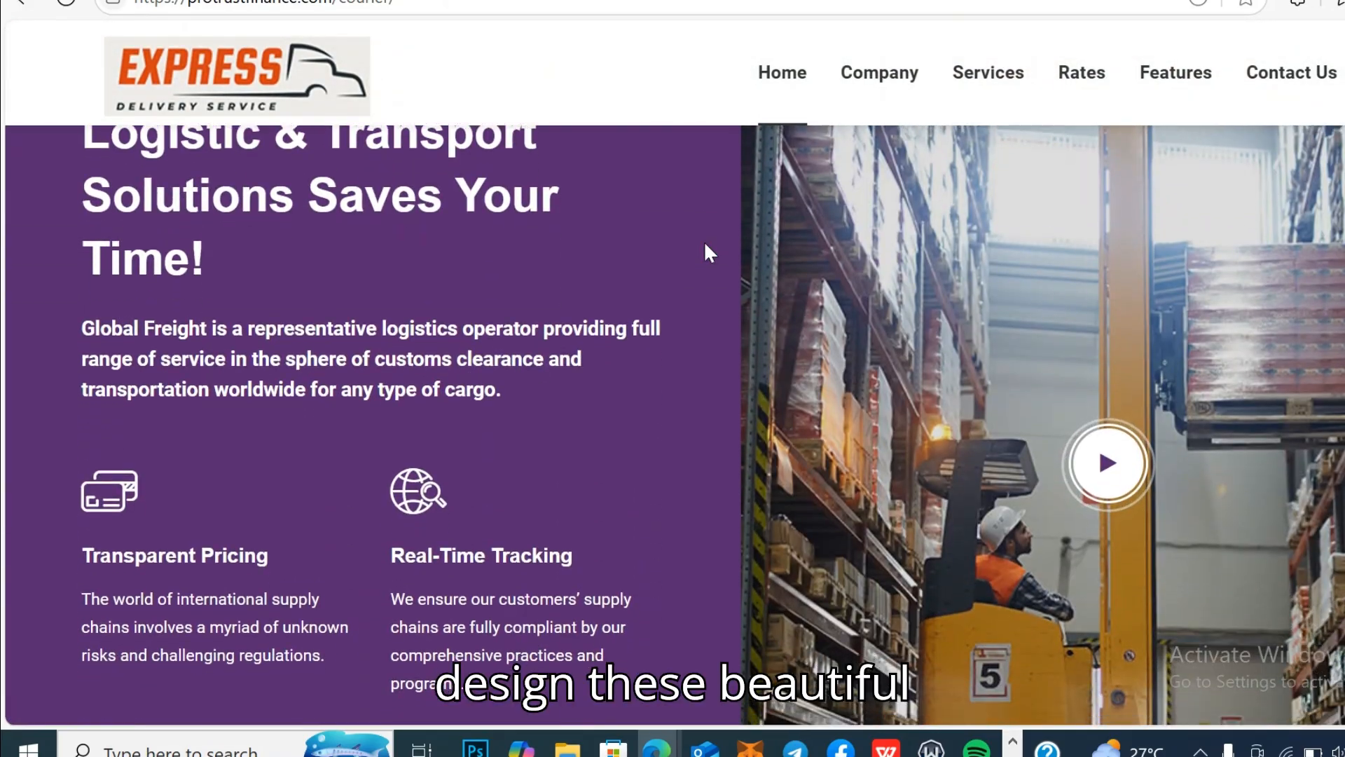
scroll(705, 246, down, 20)
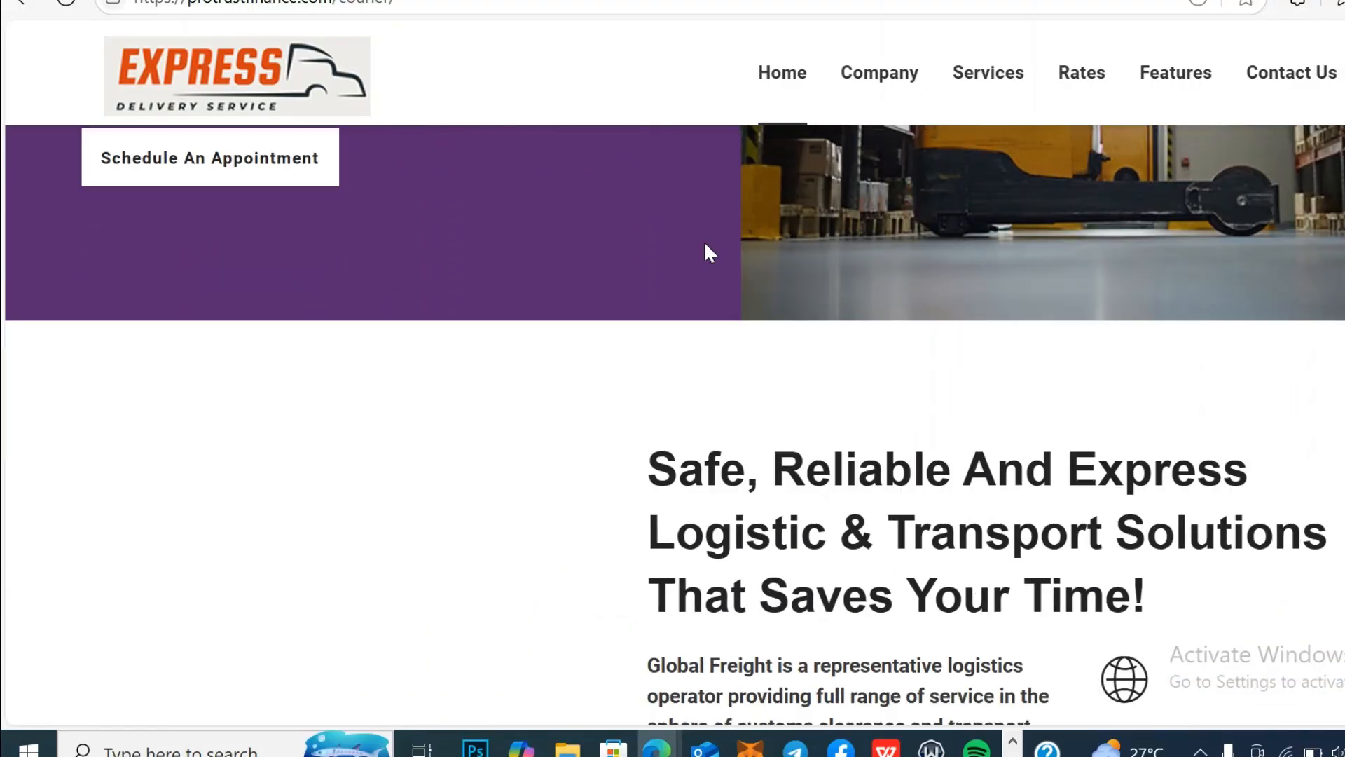
scroll(709, 252, down, 13)
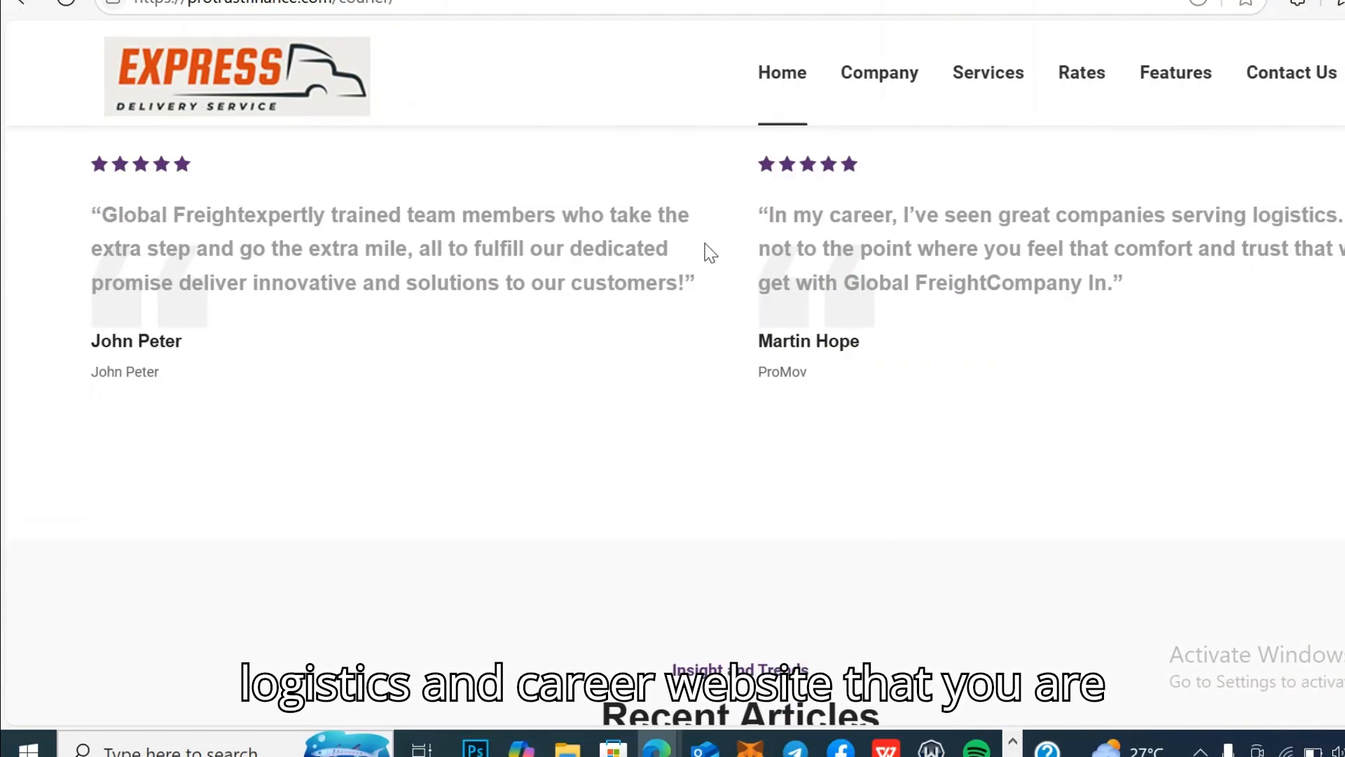
scroll(706, 254, down, 10)
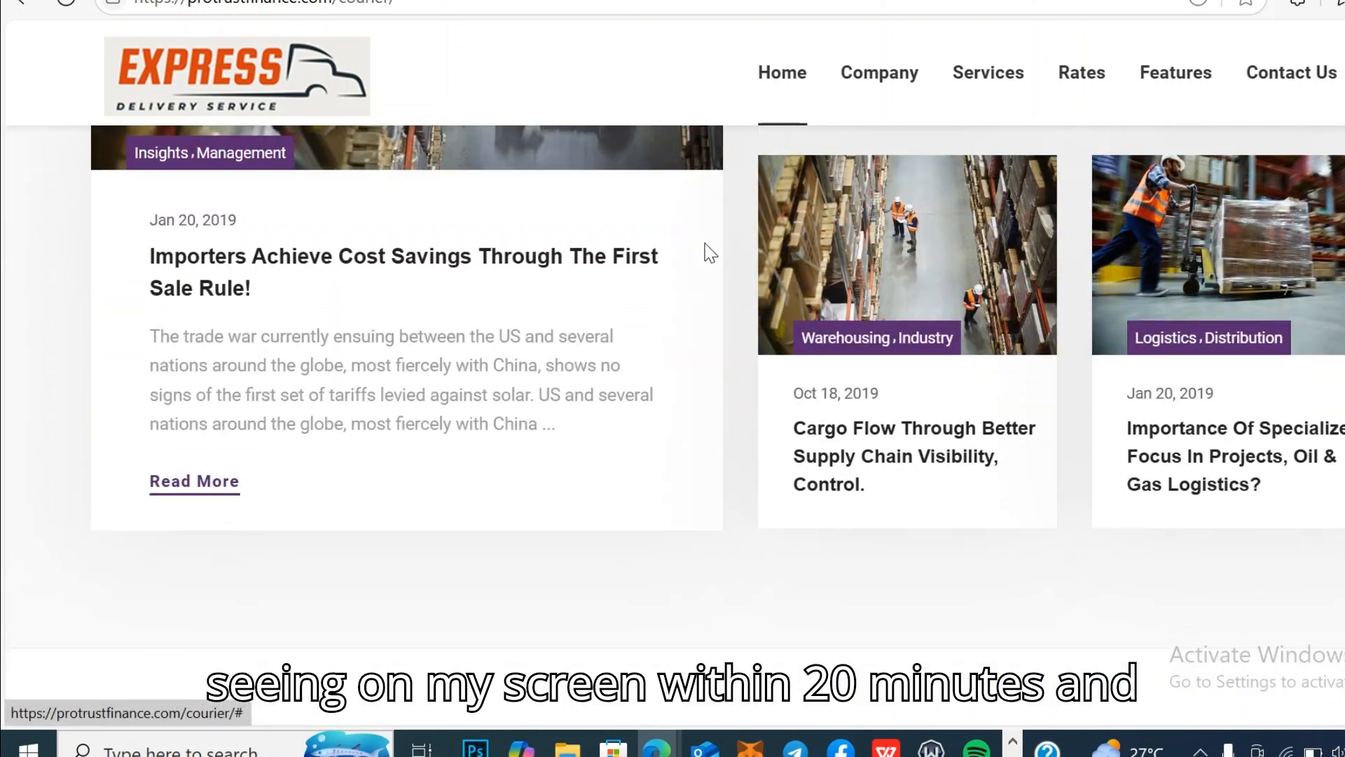
scroll(710, 254, down, 1)
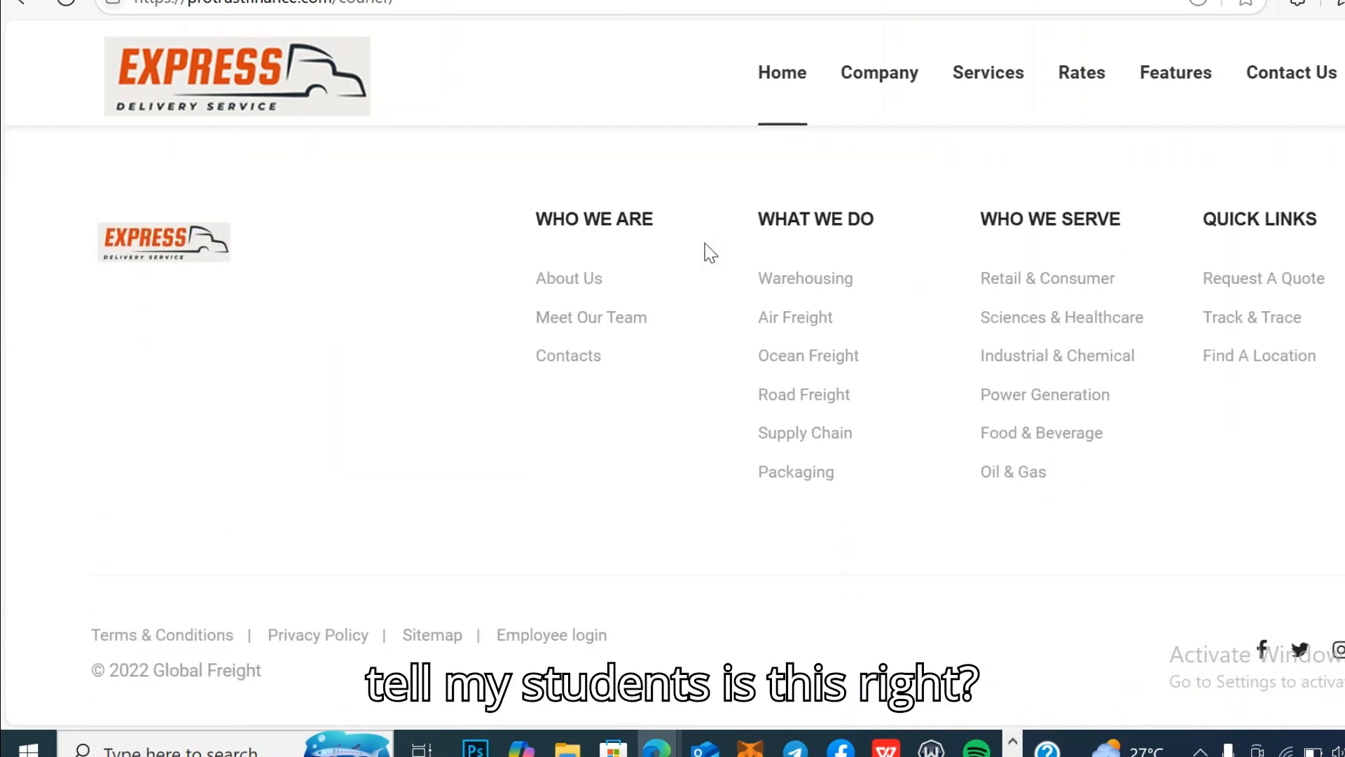
scroll(710, 254, up, 15)
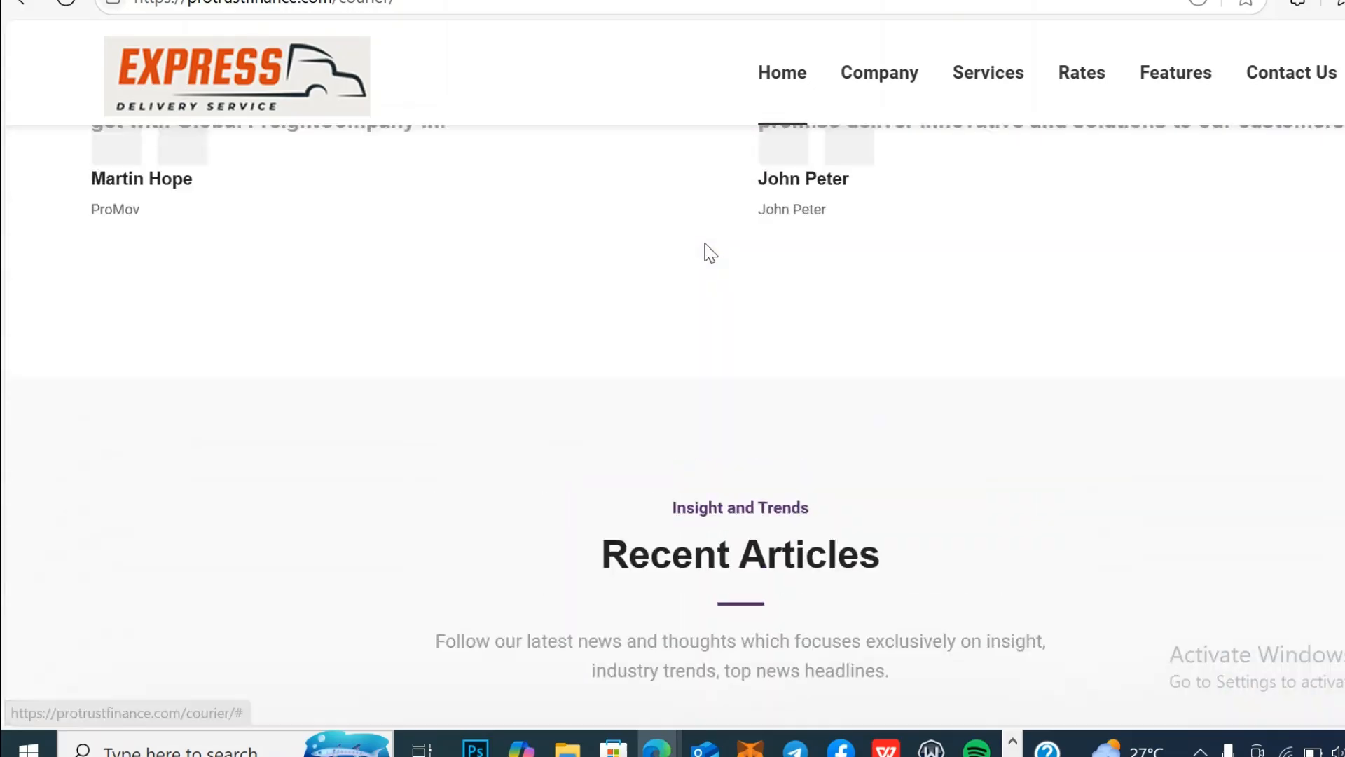
scroll(710, 254, up, 15)
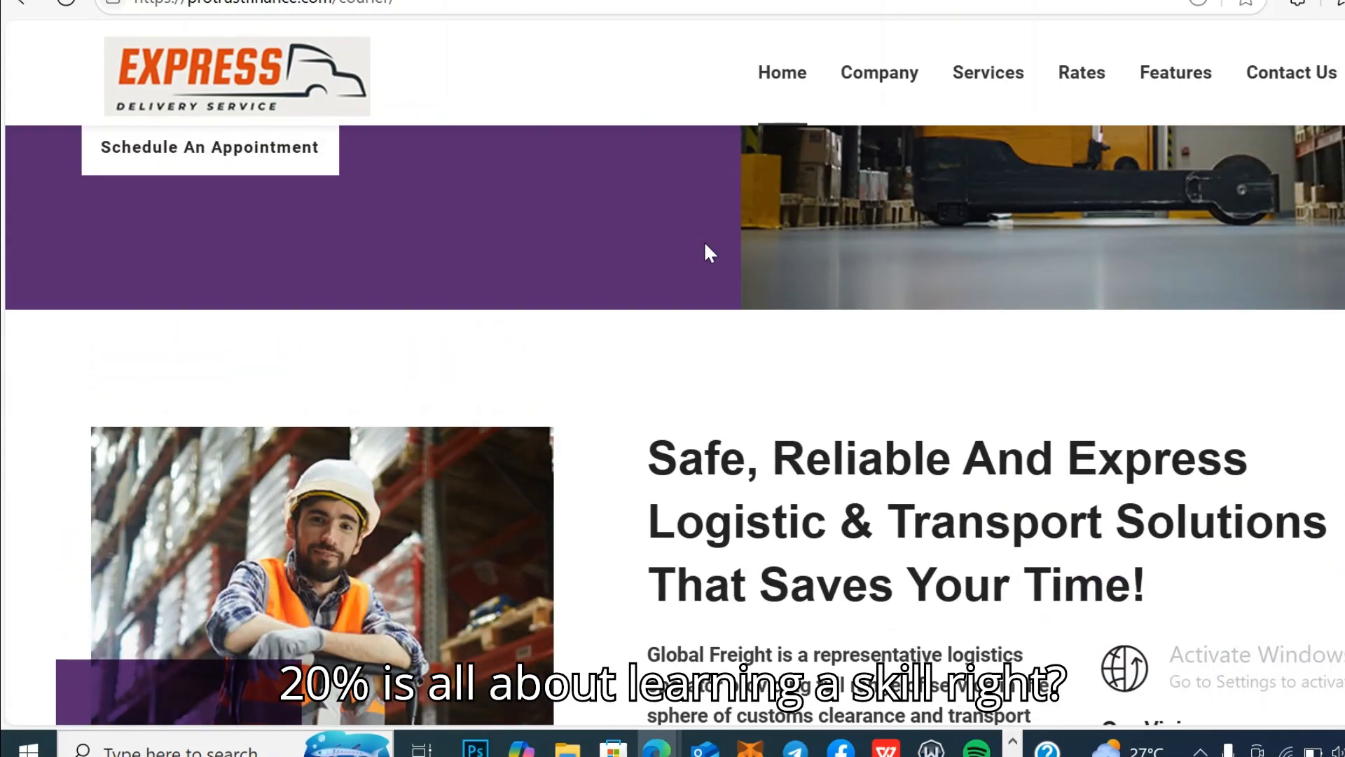
scroll(709, 252, up, 12)
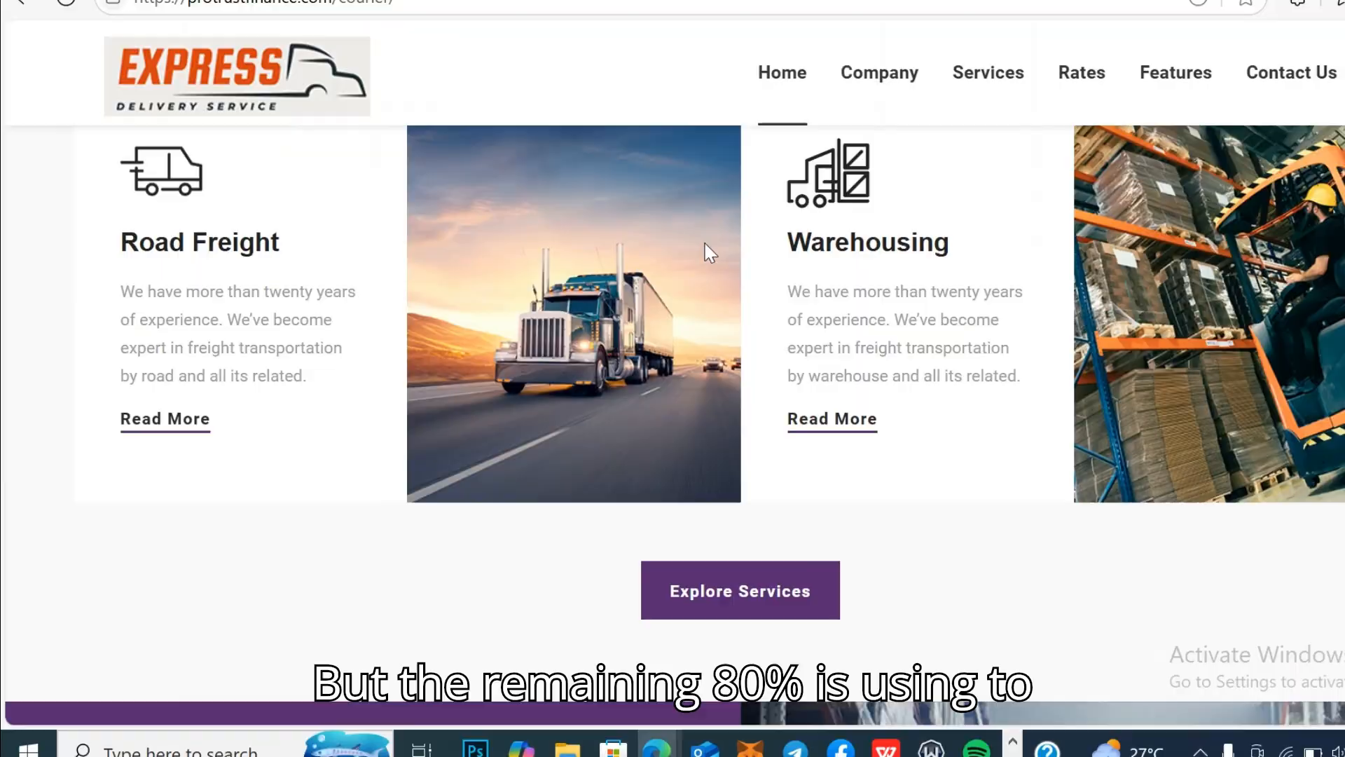
scroll(705, 246, up, 4)
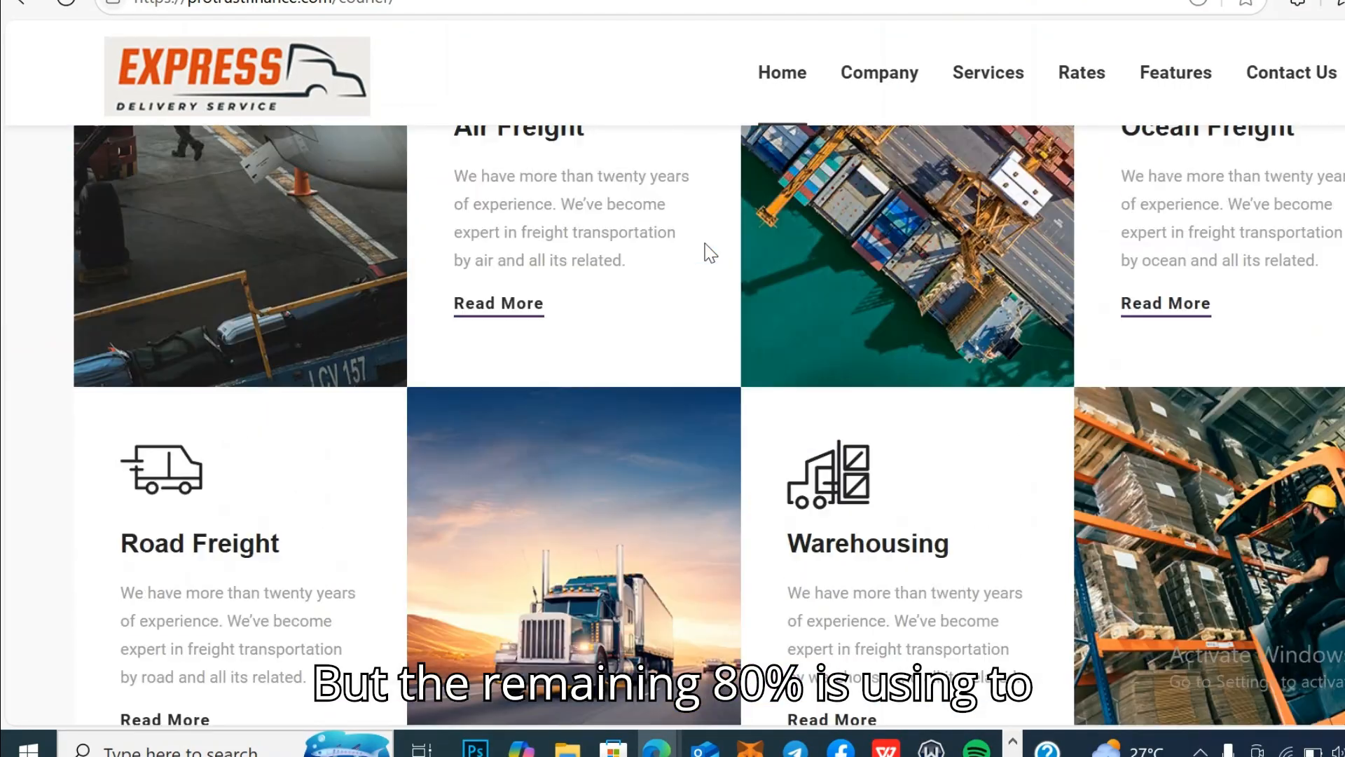
scroll(710, 252, up, 8)
scroll(710, 253, up, 2)
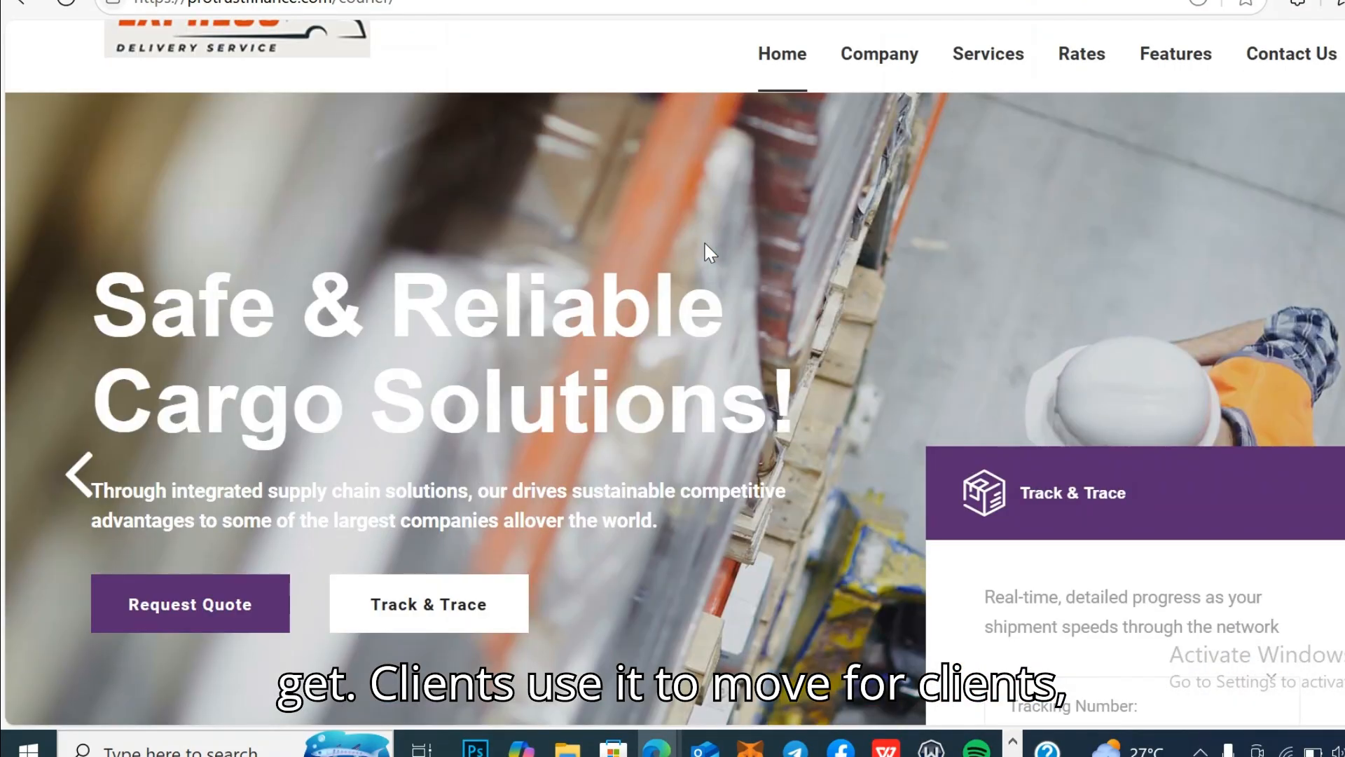
scroll(704, 241, up, 1)
scroll(704, 245, down, 10)
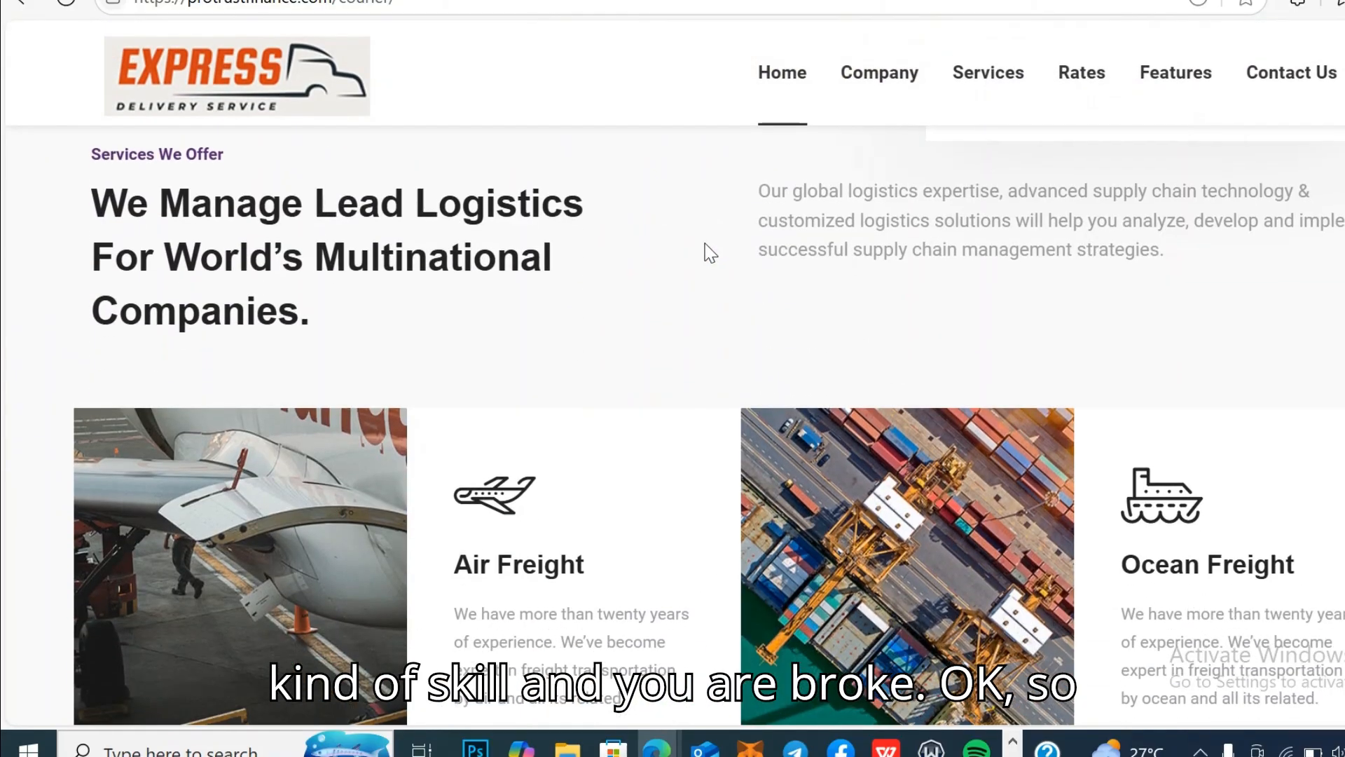
scroll(710, 252, down, 5)
scroll(710, 252, down, 20)
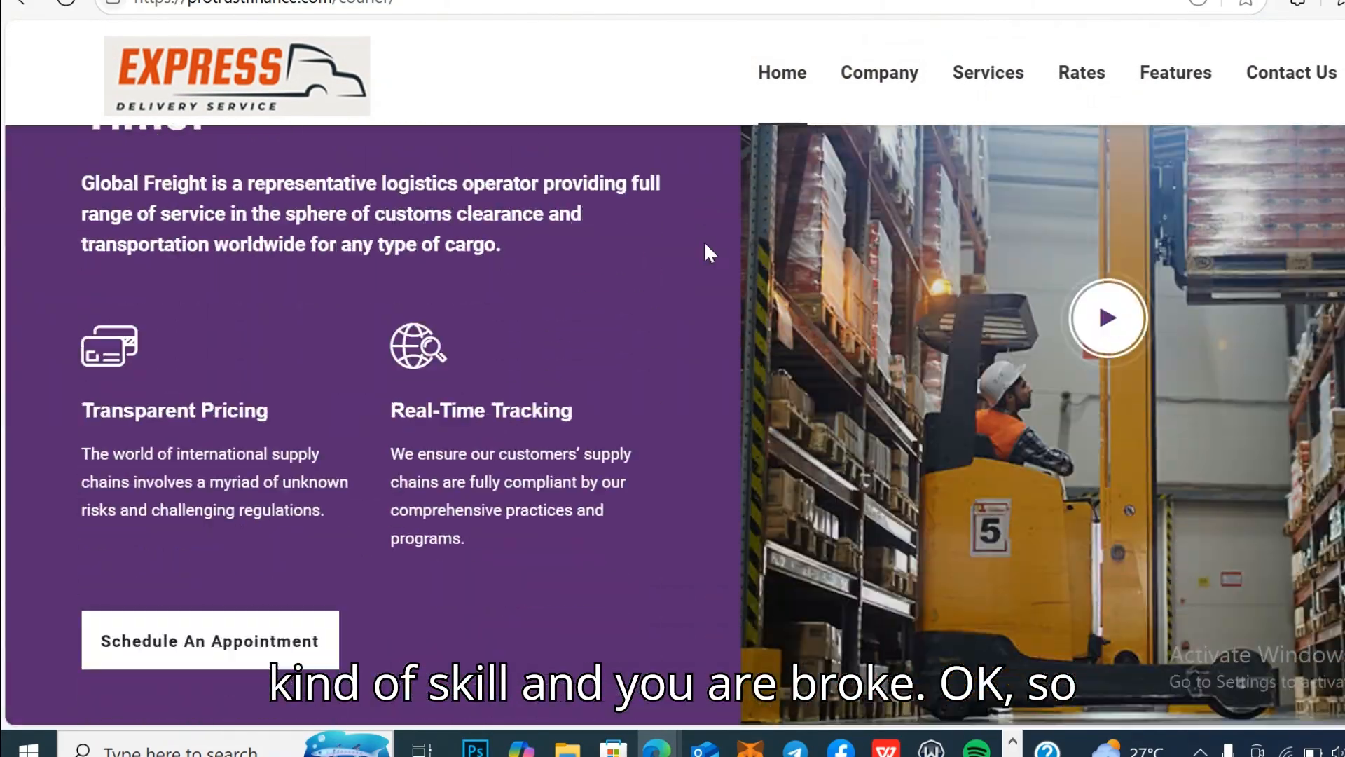
scroll(705, 252, down, 15)
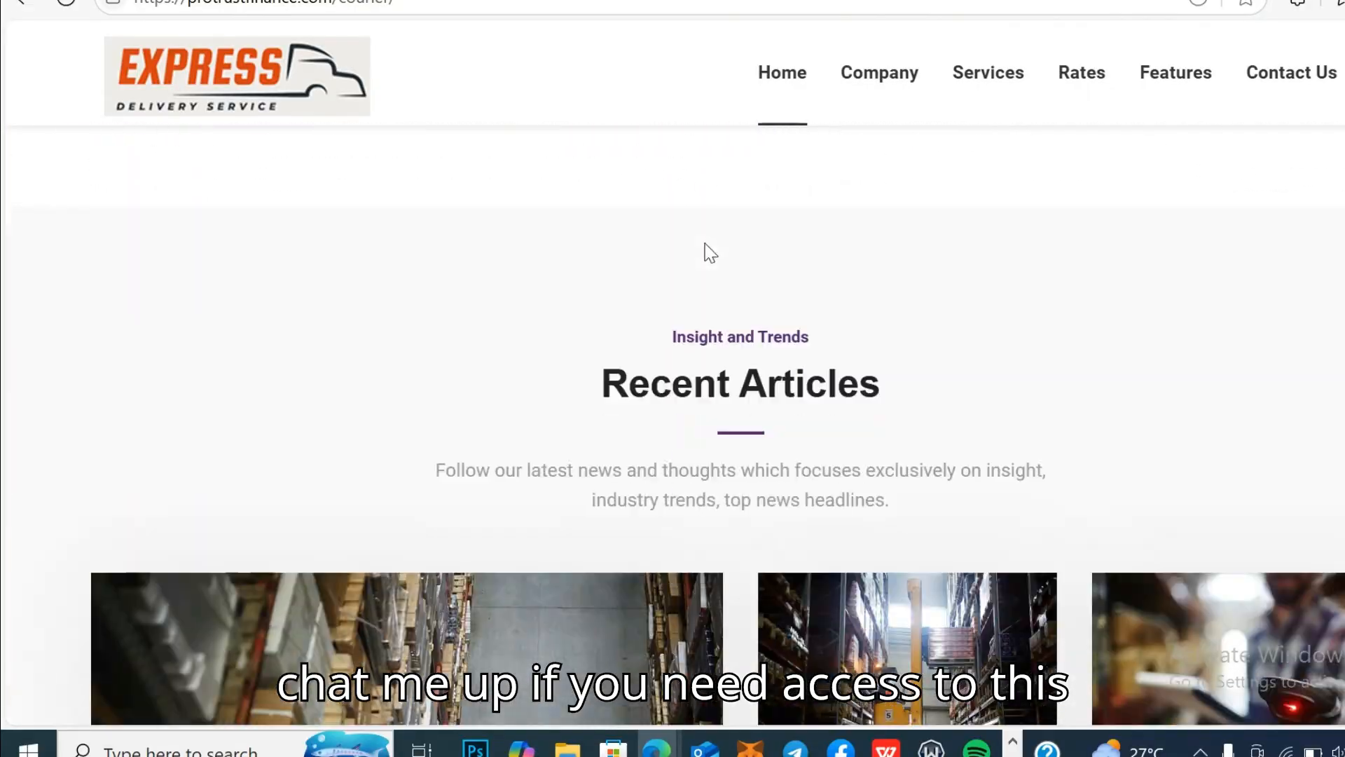
scroll(705, 253, up, 20)
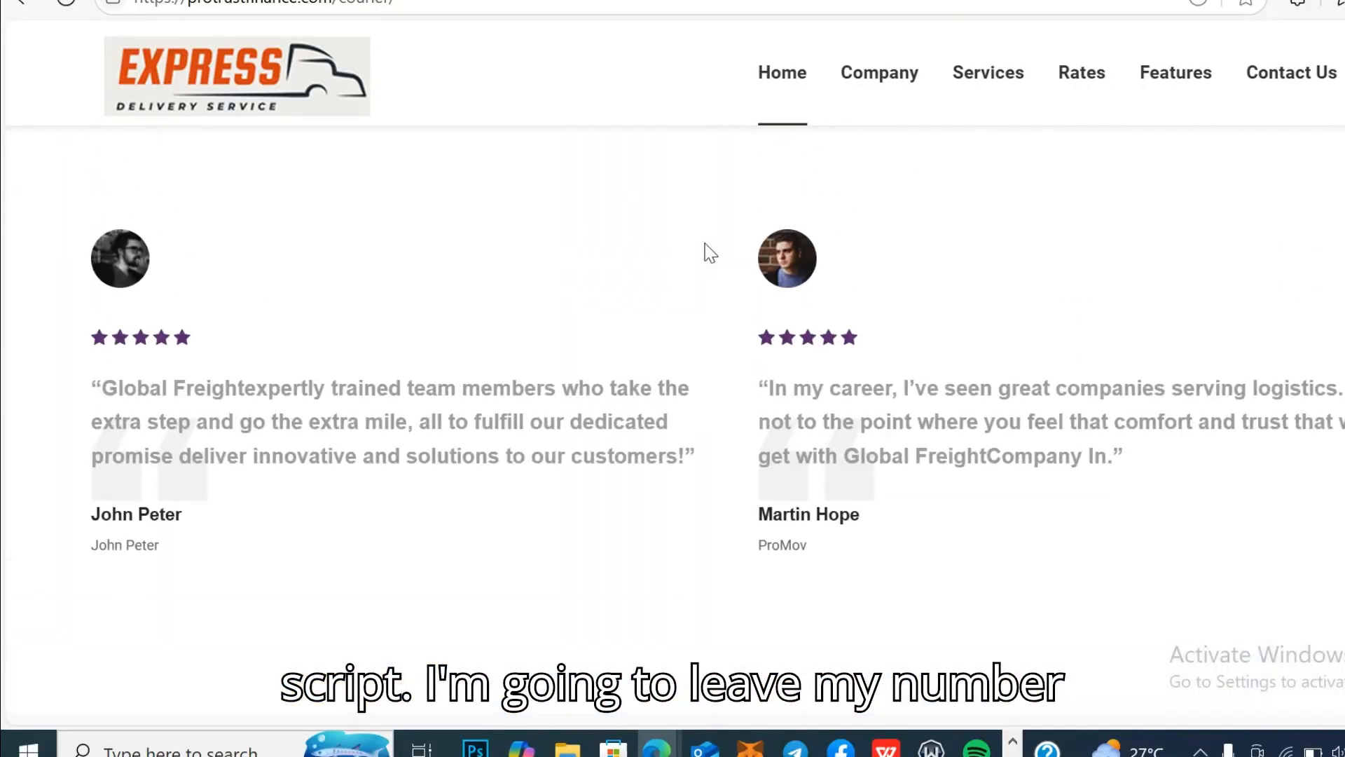
scroll(709, 252, up, 20)
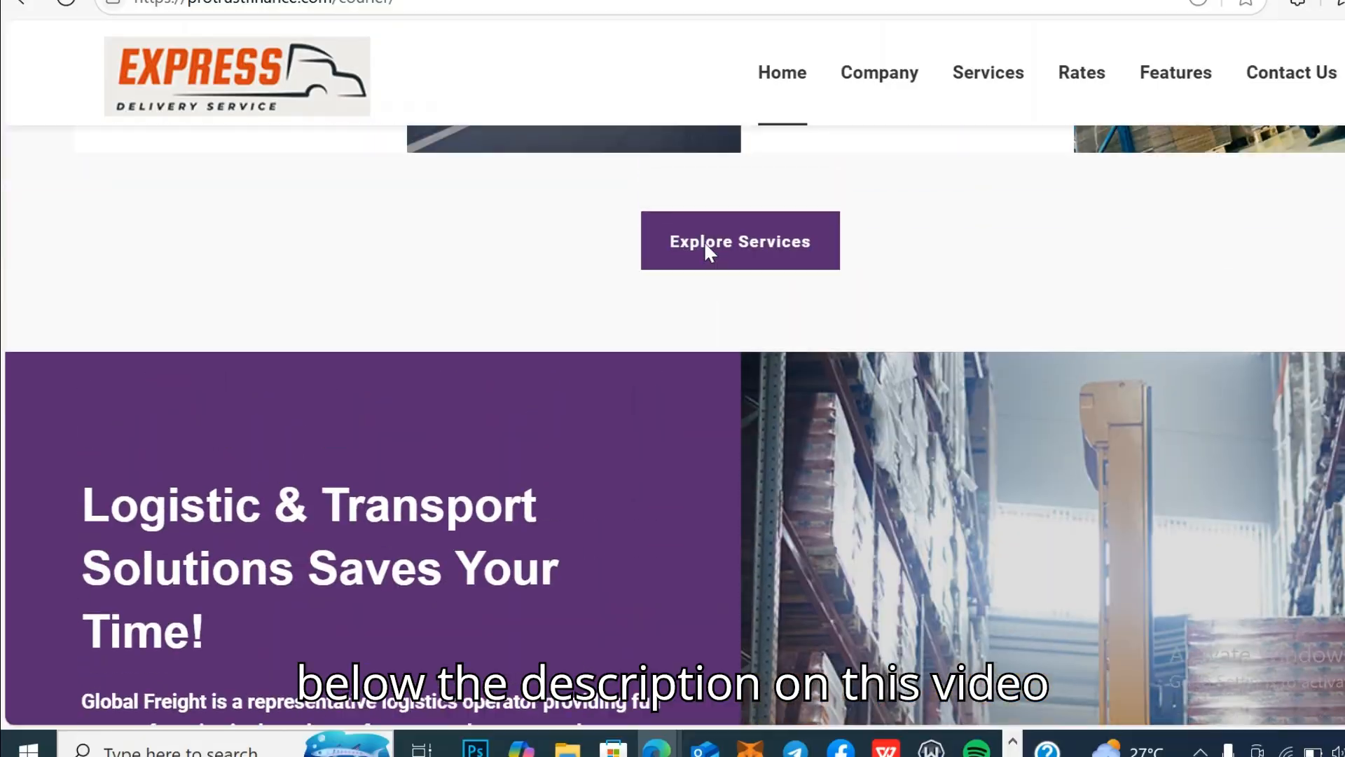
scroll(705, 244, up, 8)
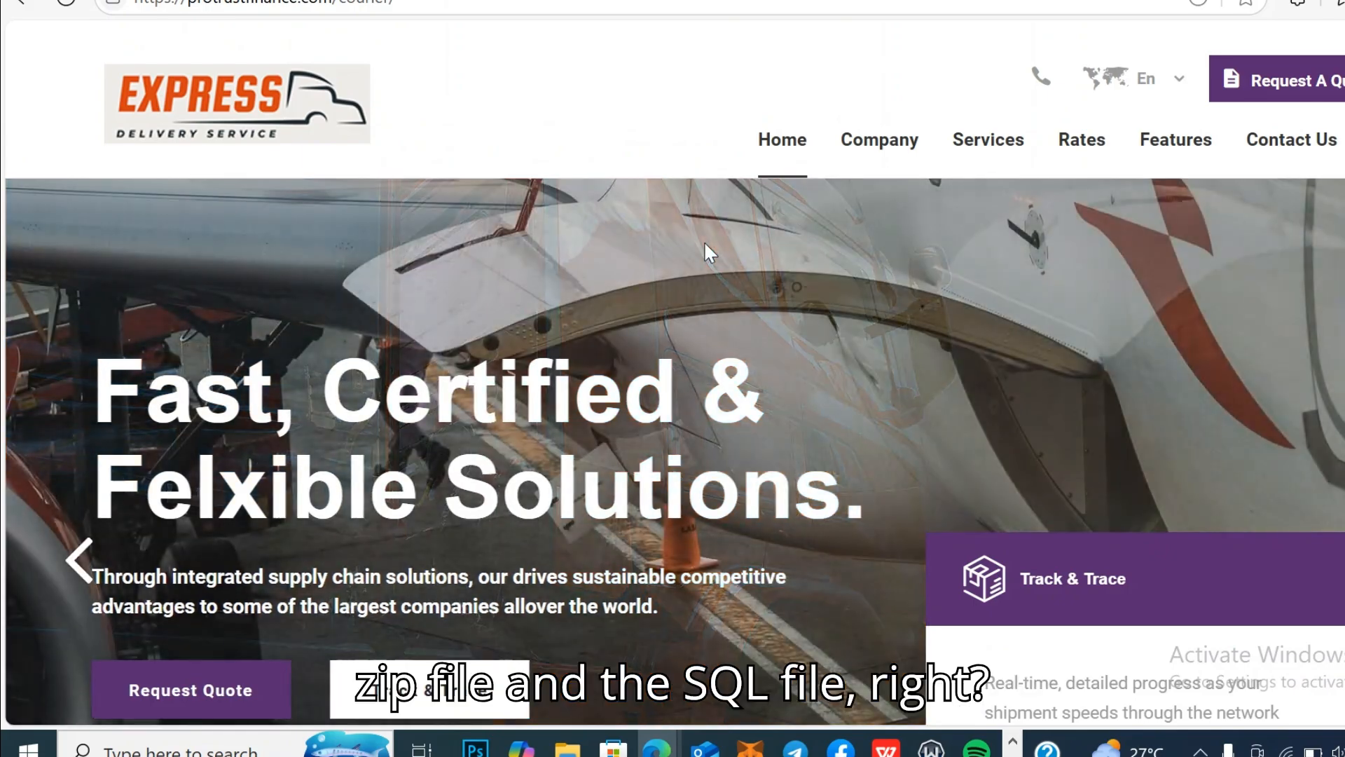
scroll(704, 245, down, 10)
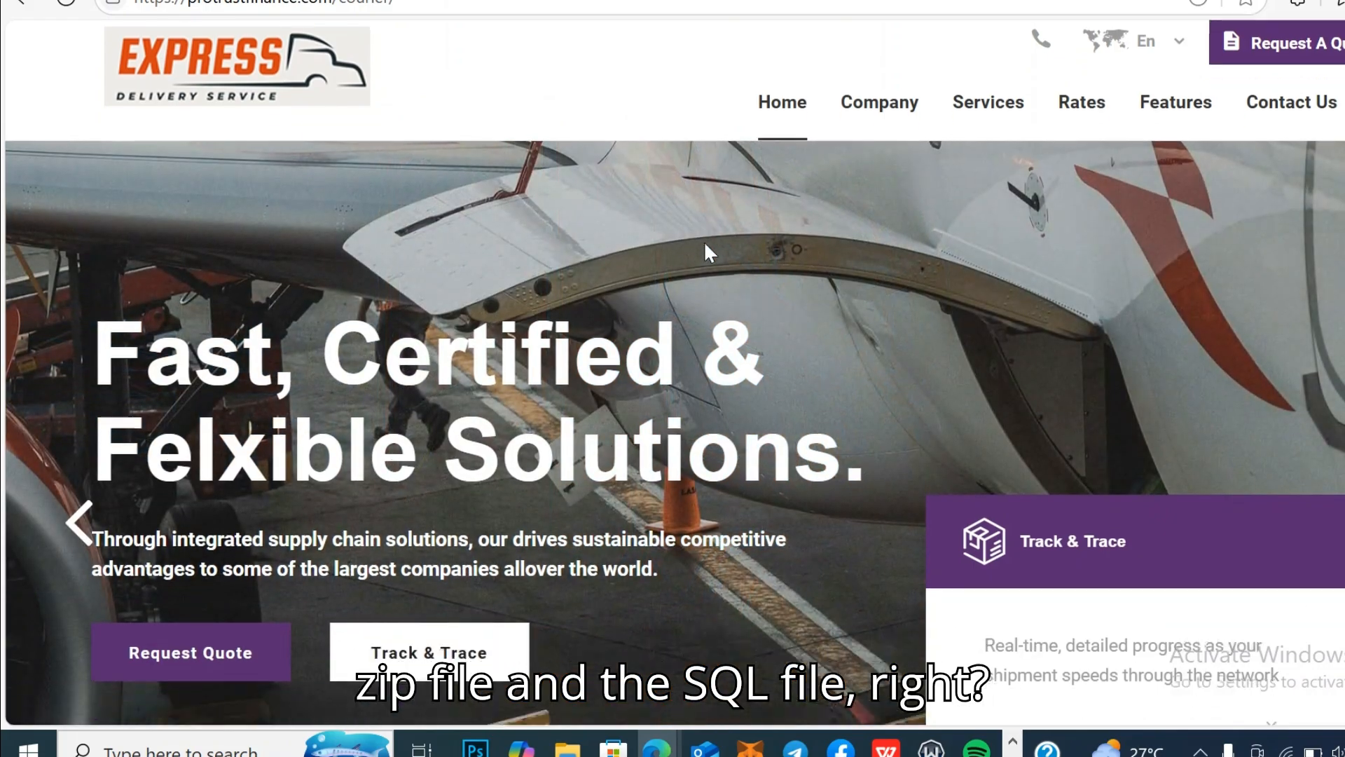
scroll(709, 252, down, 12)
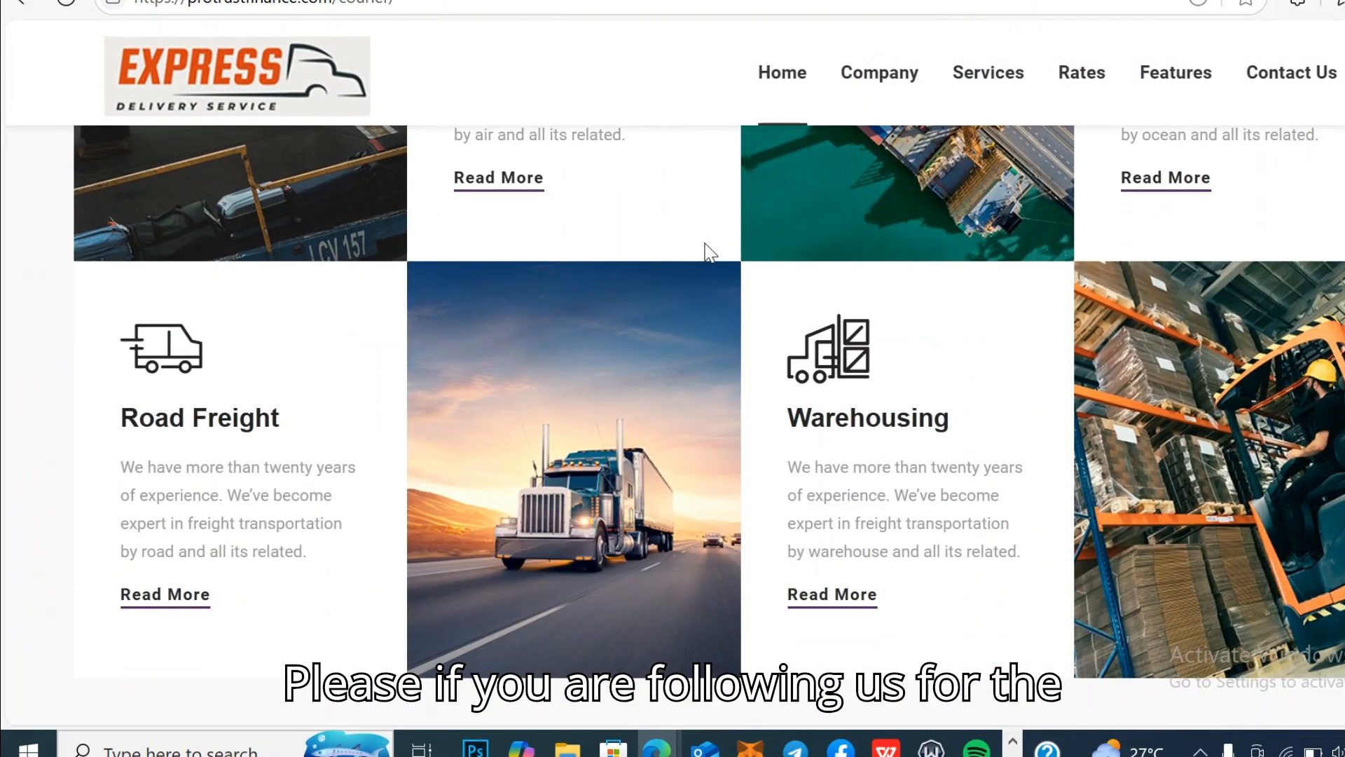
scroll(705, 244, down, 15)
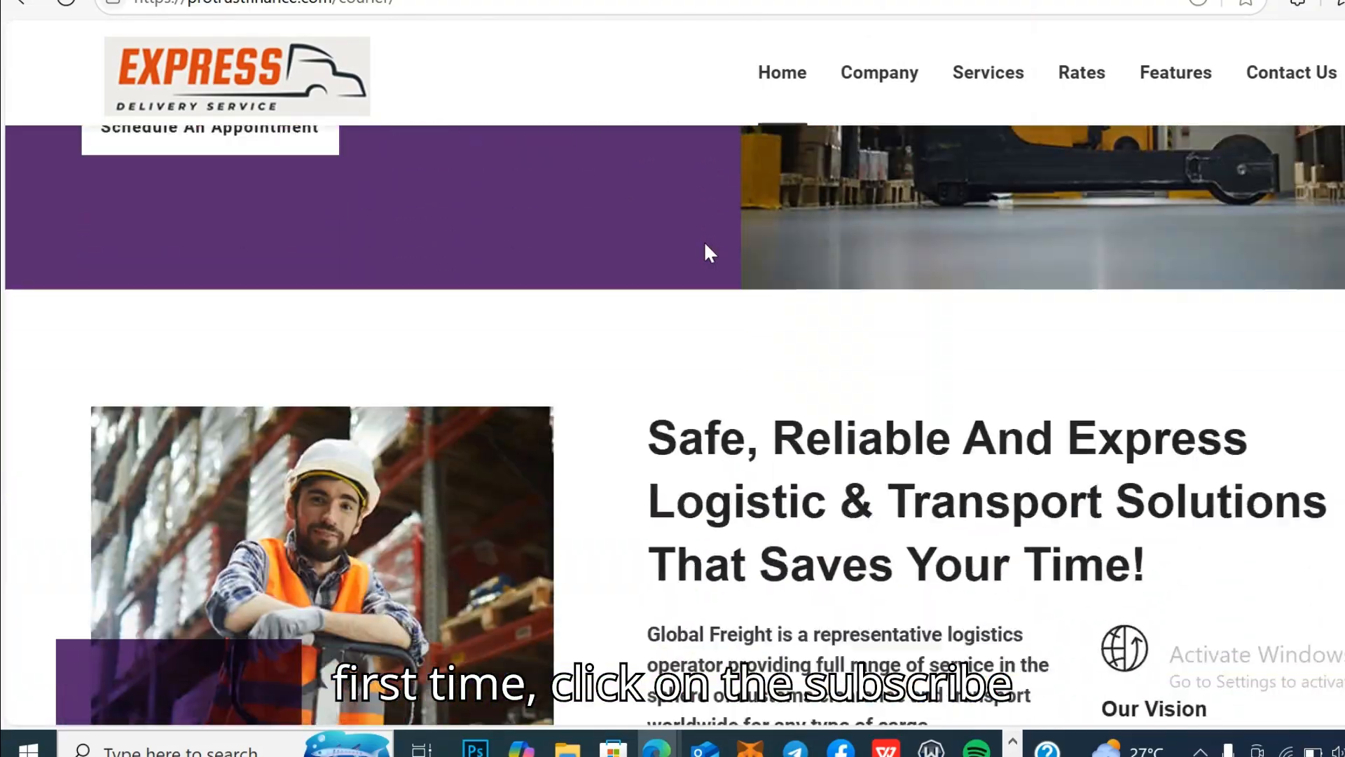
scroll(709, 252, down, 7)
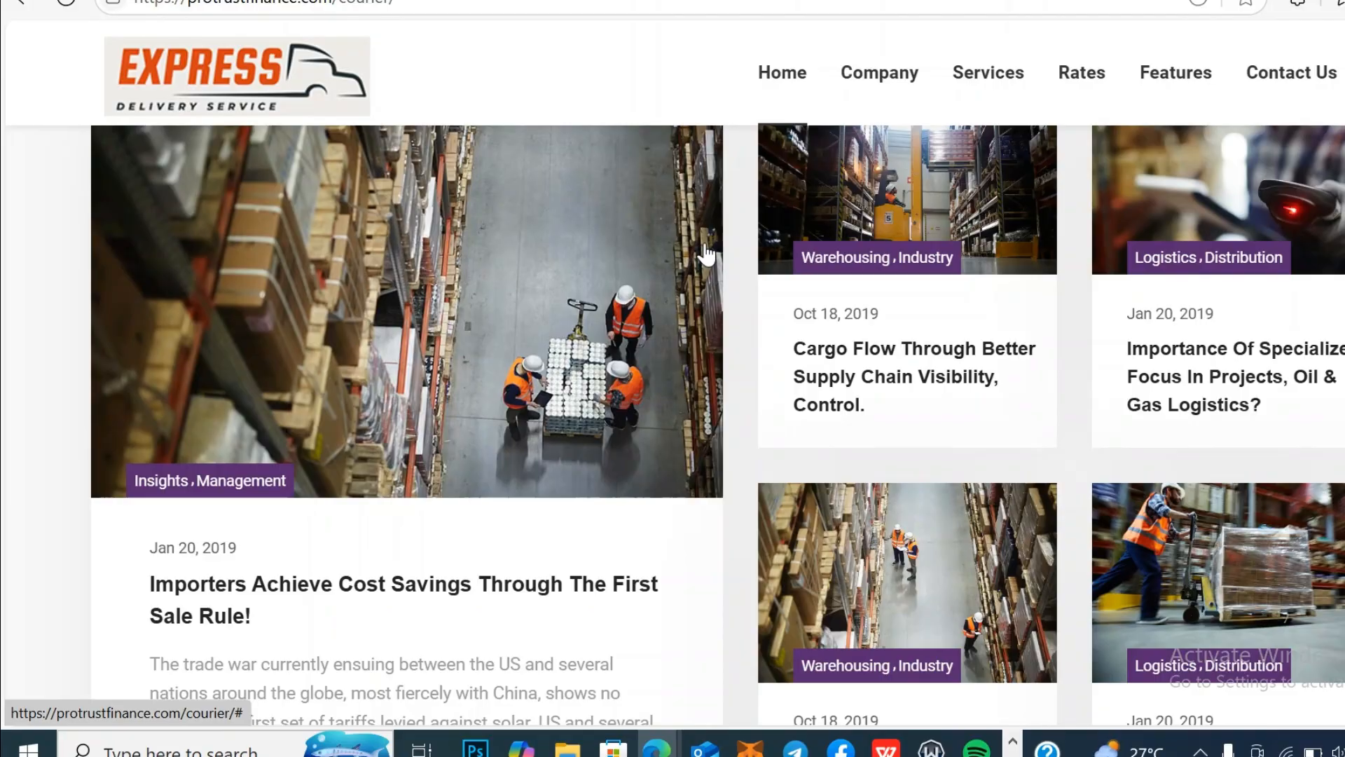
scroll(708, 253, up, 15)
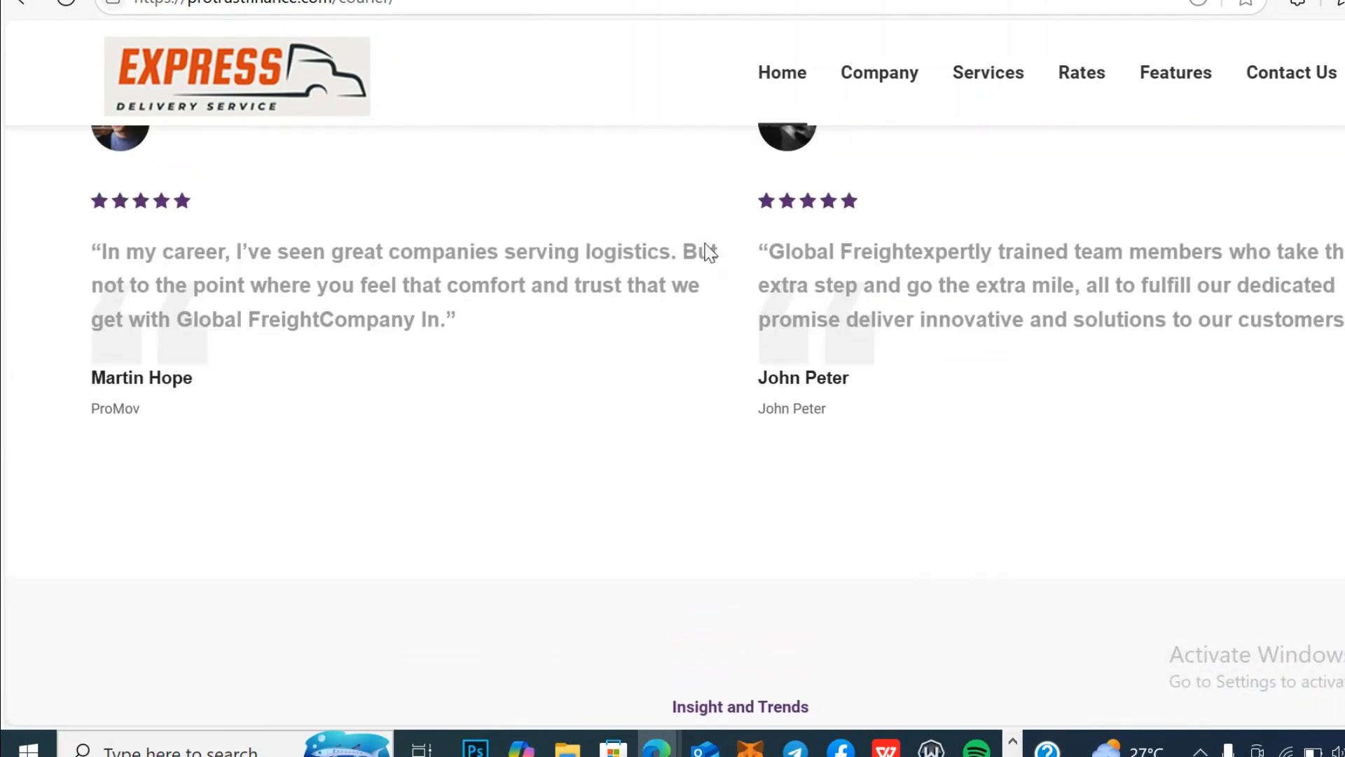
scroll(709, 252, up, 15)
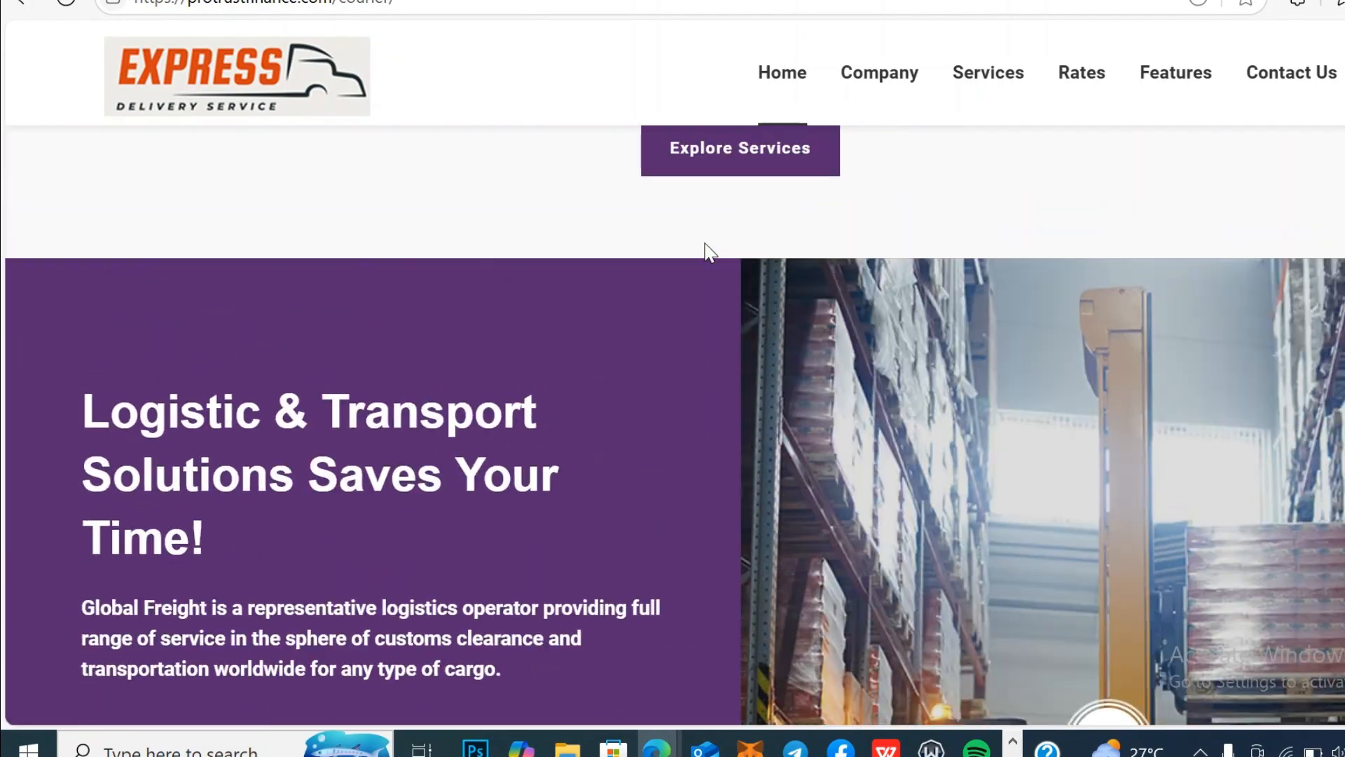
scroll(705, 246, up, 10)
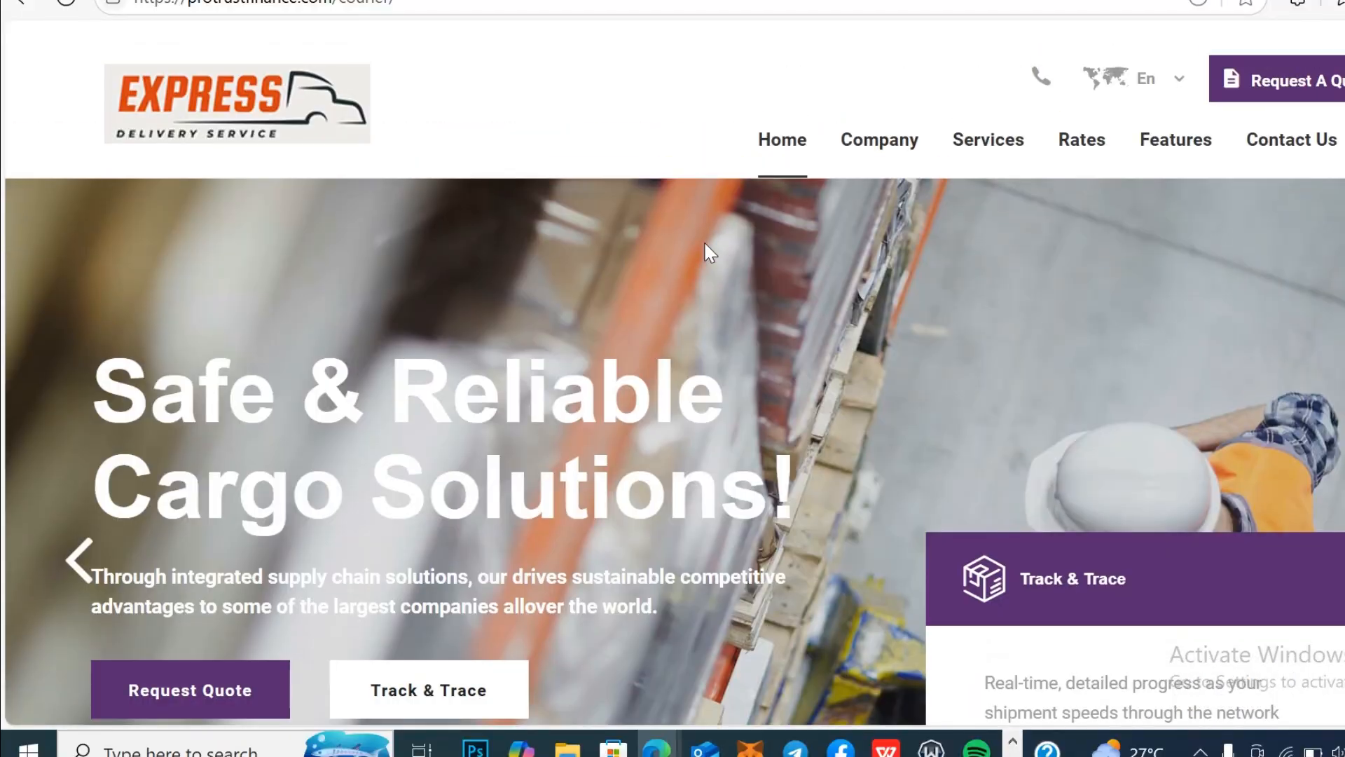
Step: Try the courier/admin address, which returns 403 Forbidden, then delete 'admin' from the URL
click(463, 6)
click(463, 6)
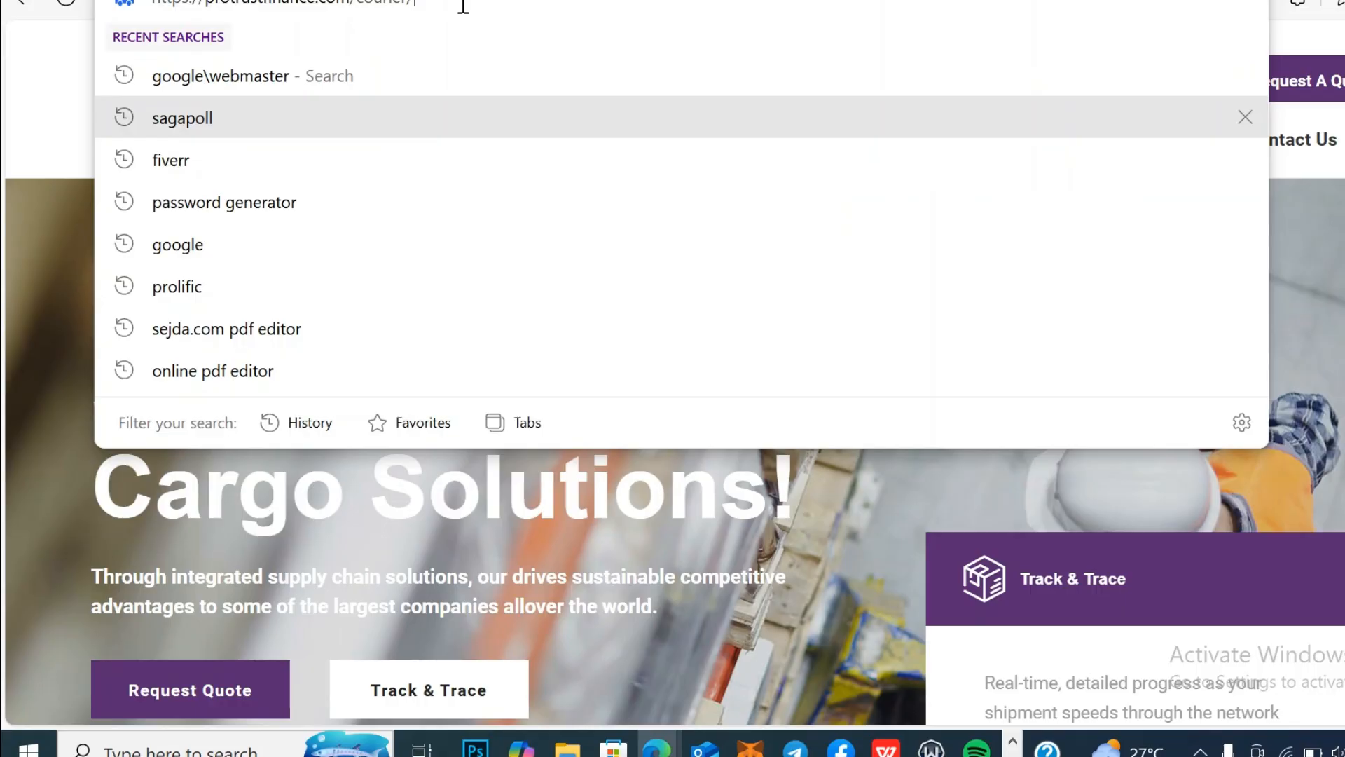
text(admin)
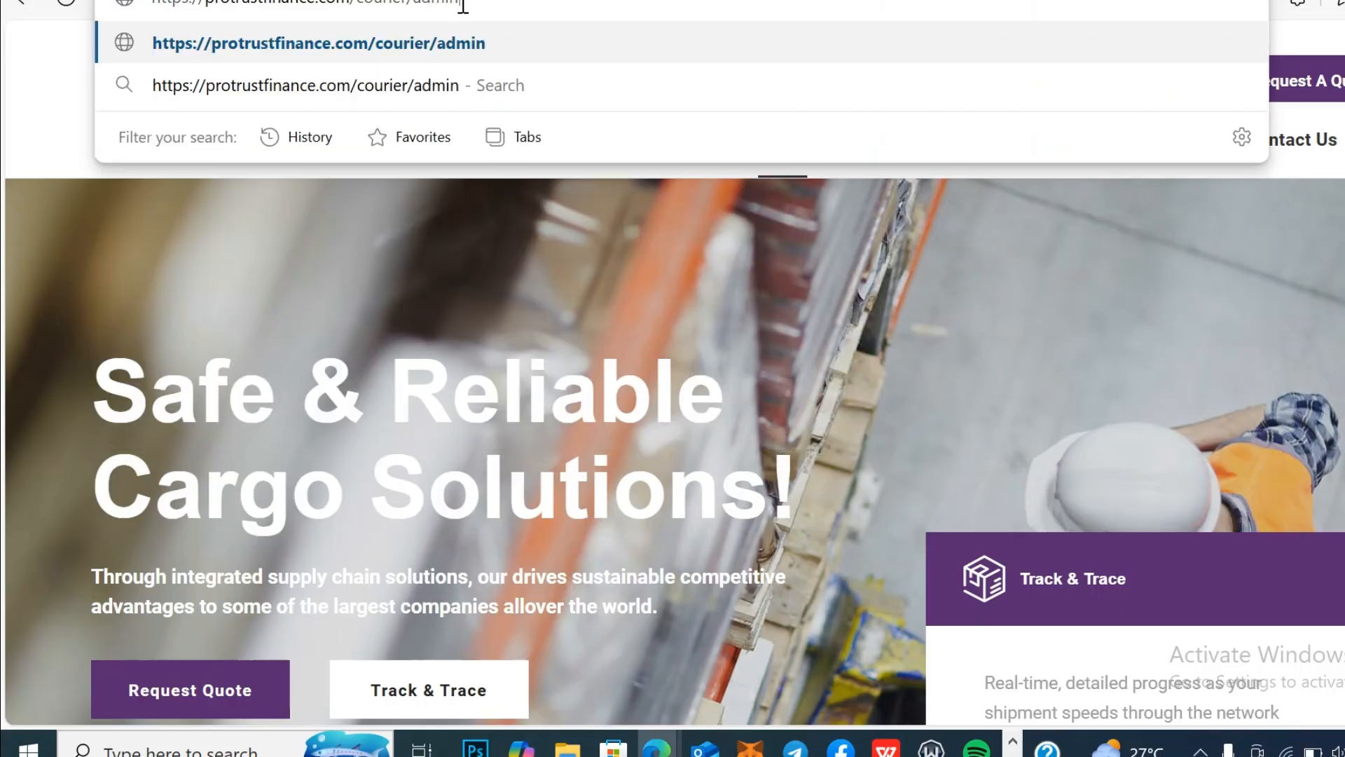
key(Return)
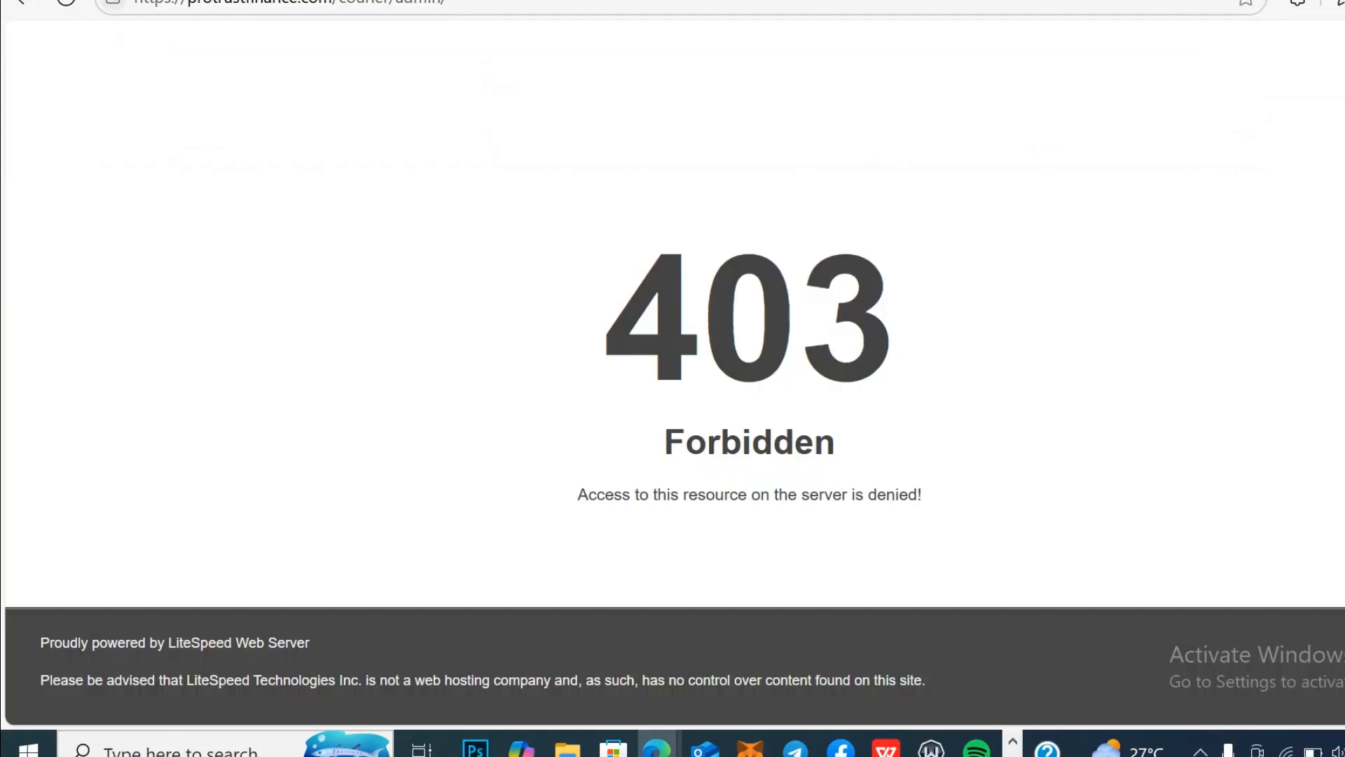
drag(458, 5, 444, 5)
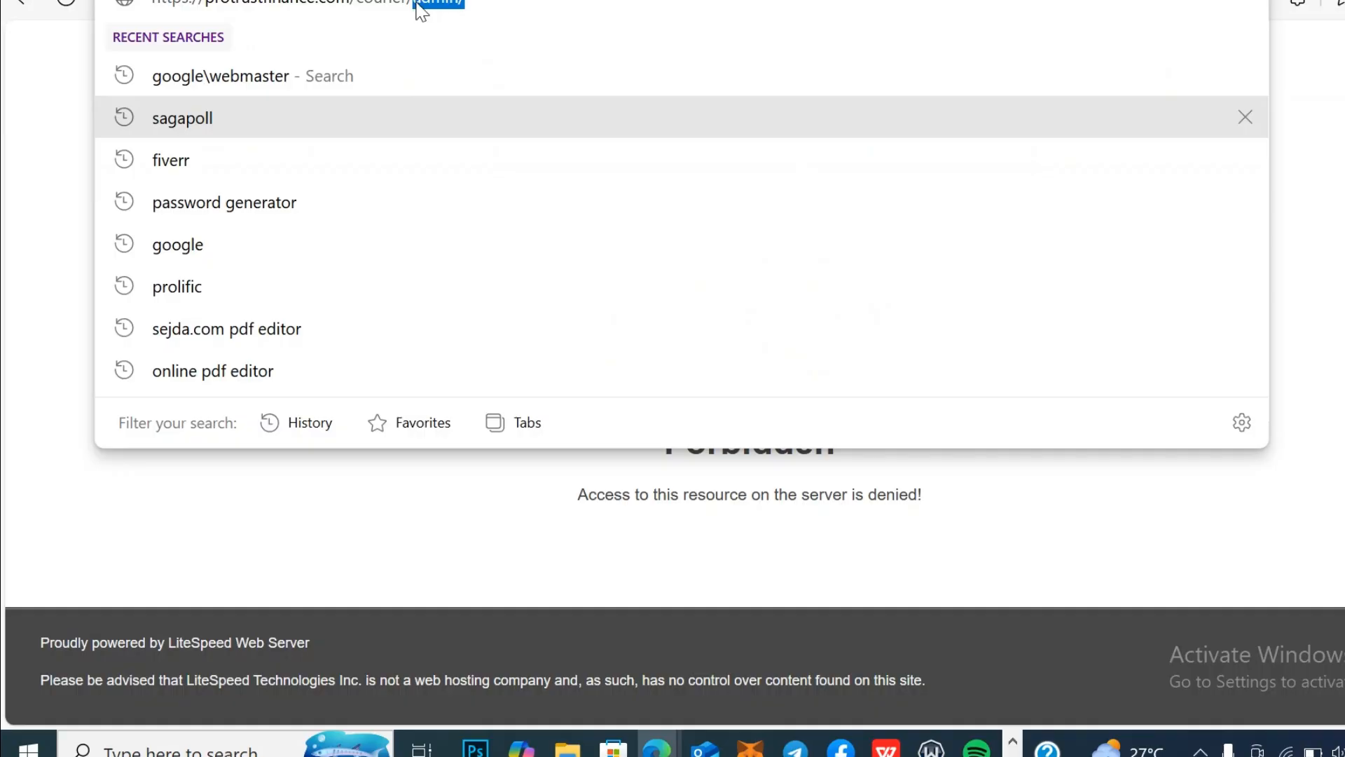
key(BackSpace)
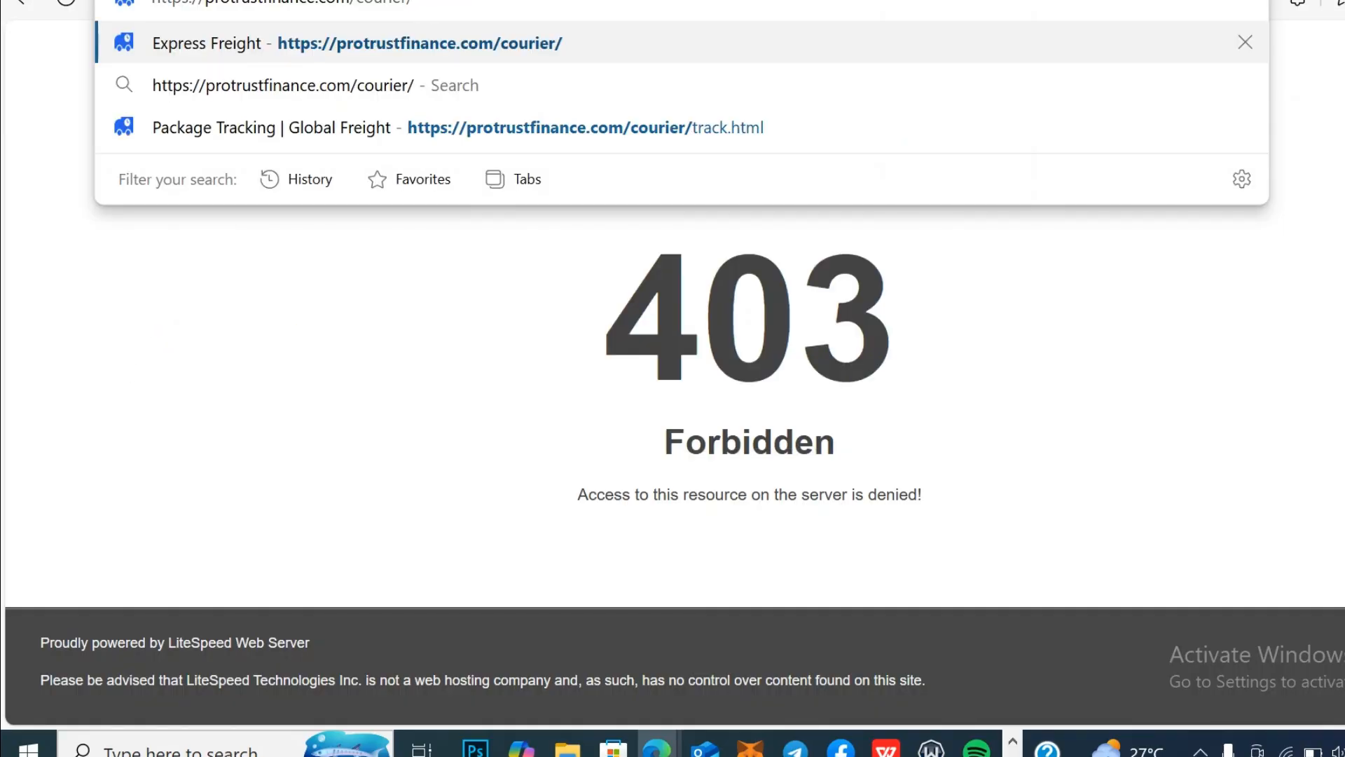